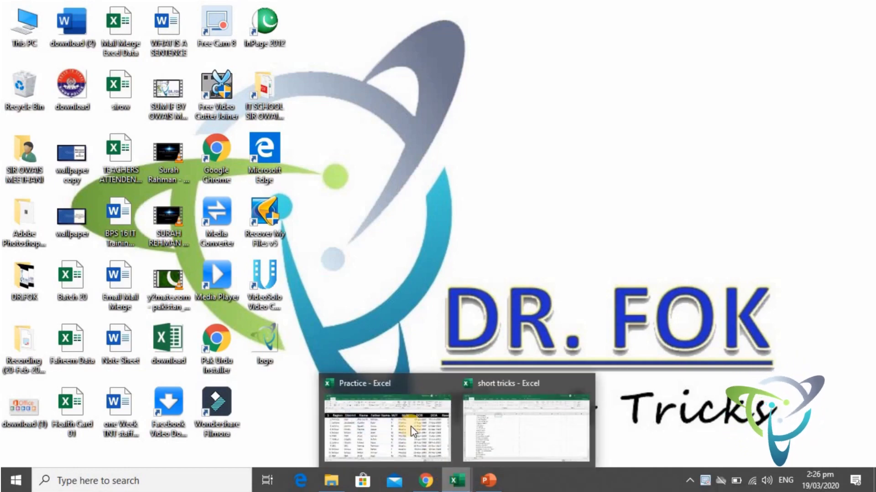
Bring the Practice workbook to the front and glance at the File backstage screen.
left_click(411, 427)
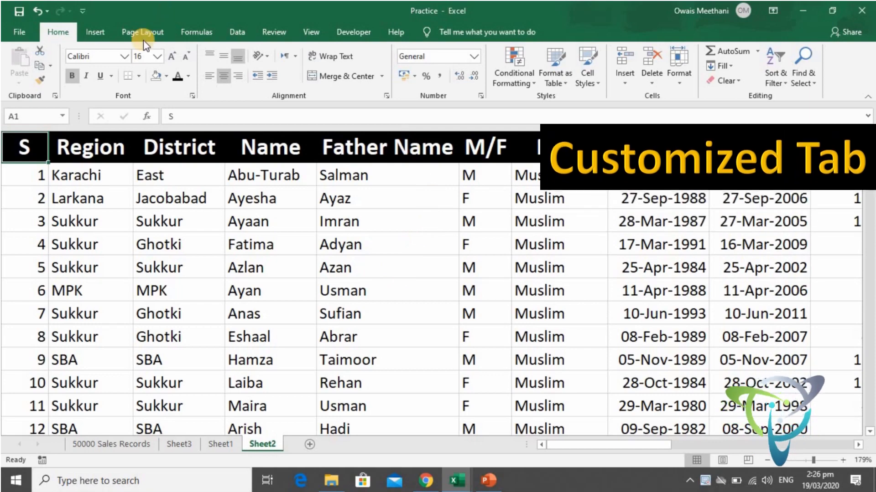
left_click(19, 32)
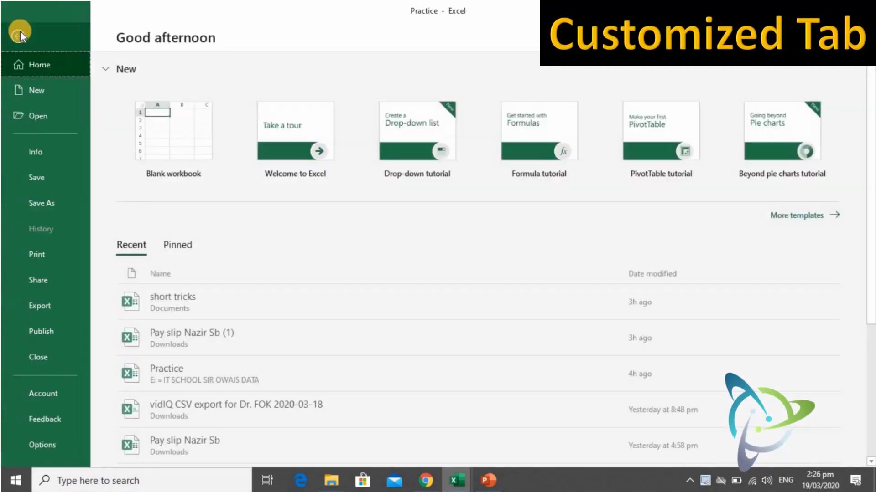
left_click(19, 32)
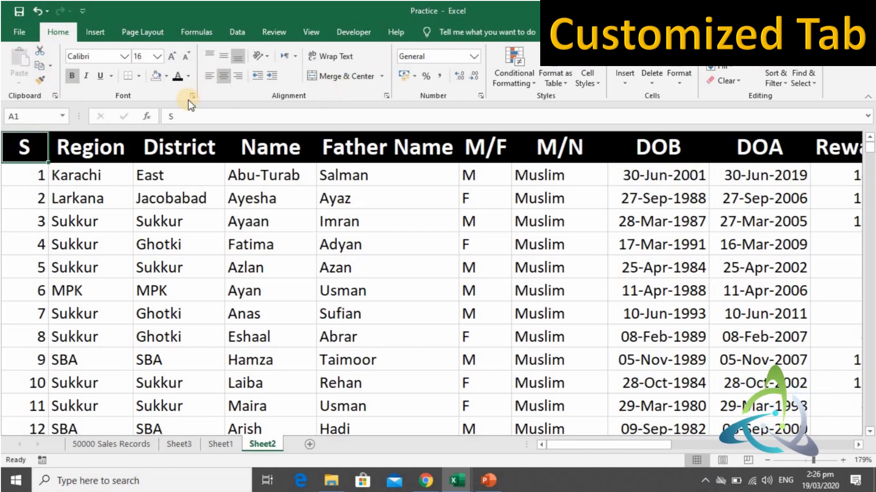
Tour the Insert, Page Layout, Formulas, Data, Review, View, Developer and Help tabs, ending on Home.
left_click(96, 37)
left_click(126, 36)
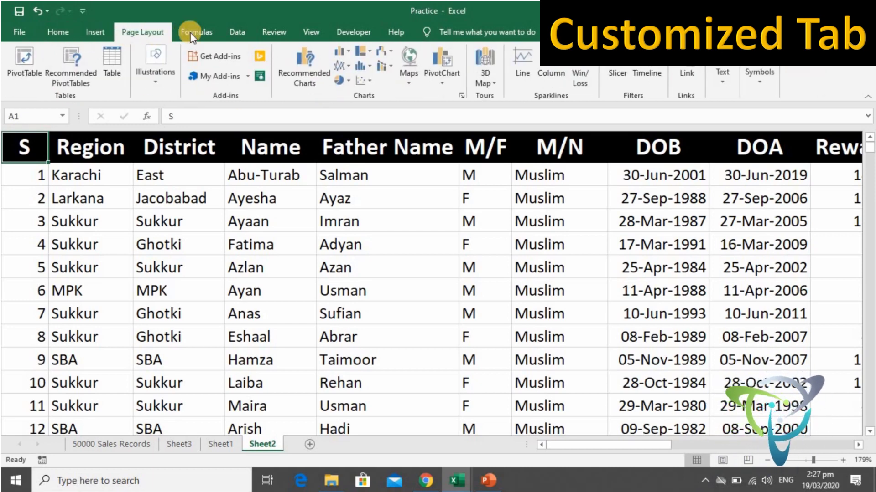
left_click(201, 32)
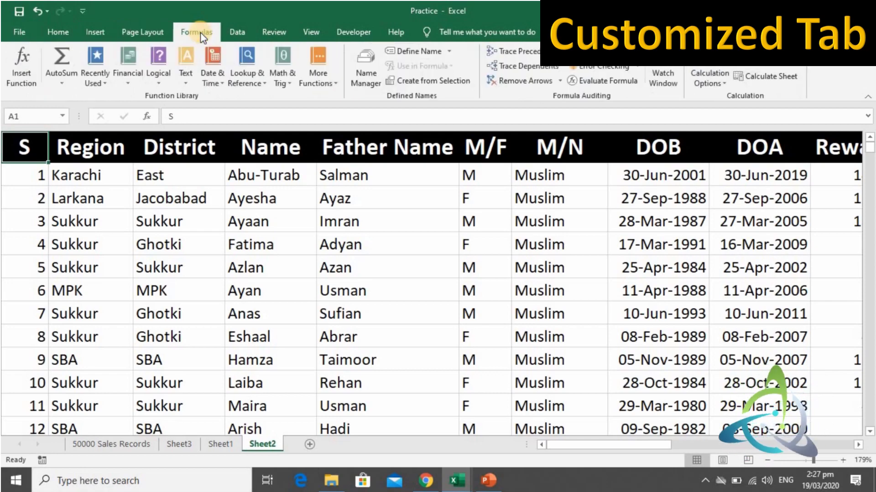
left_click(247, 33)
left_click(272, 33)
left_click(307, 33)
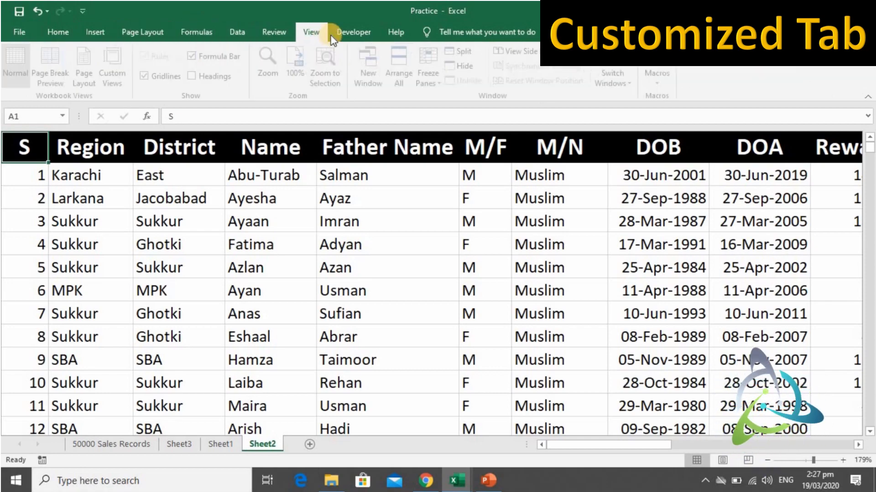
left_click(353, 32)
left_click(391, 32)
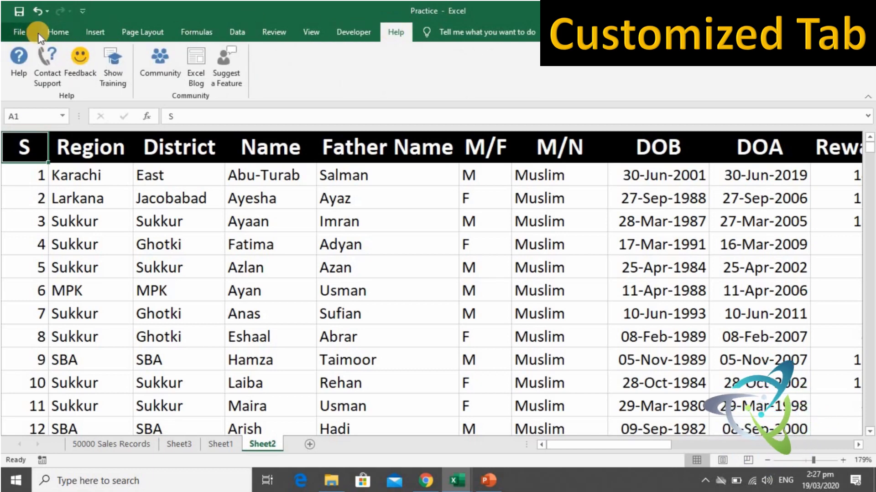
left_click(59, 32)
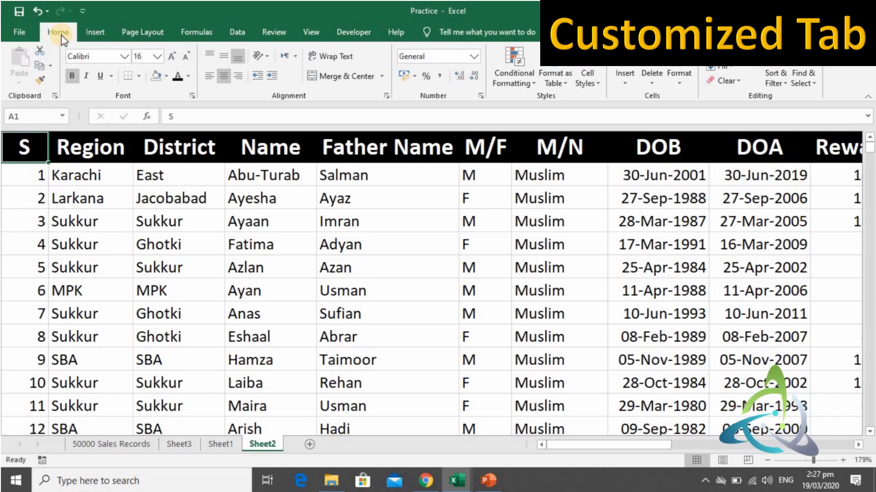
left_click(237, 33)
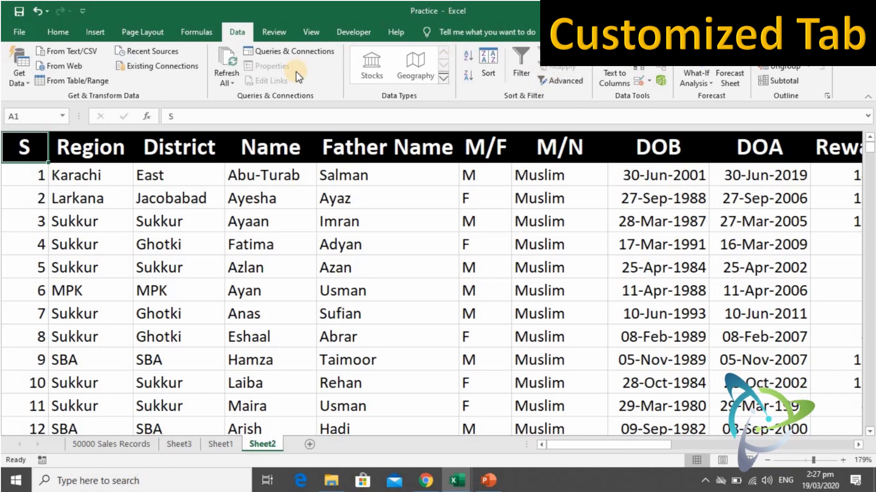
left_click(57, 32)
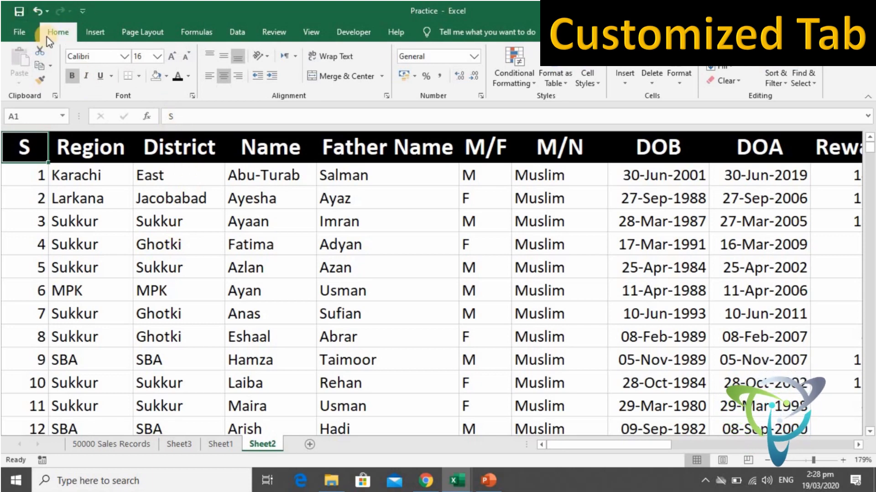
Open the Quick Access Toolbar's More Commands settings and list All Commands.
left_click(85, 14)
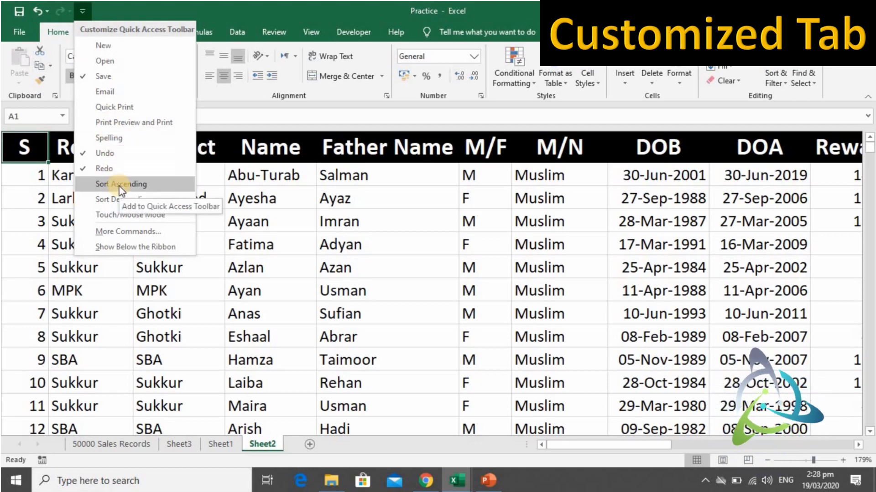
left_click(123, 231)
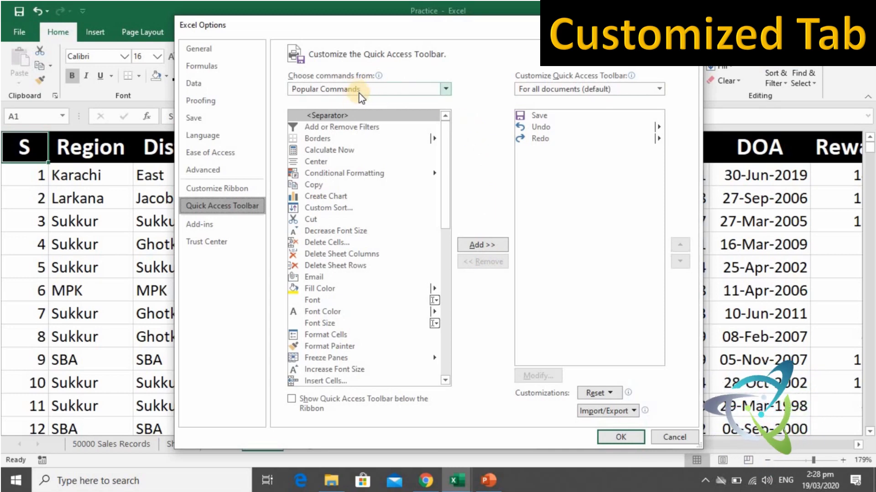
left_click(443, 90)
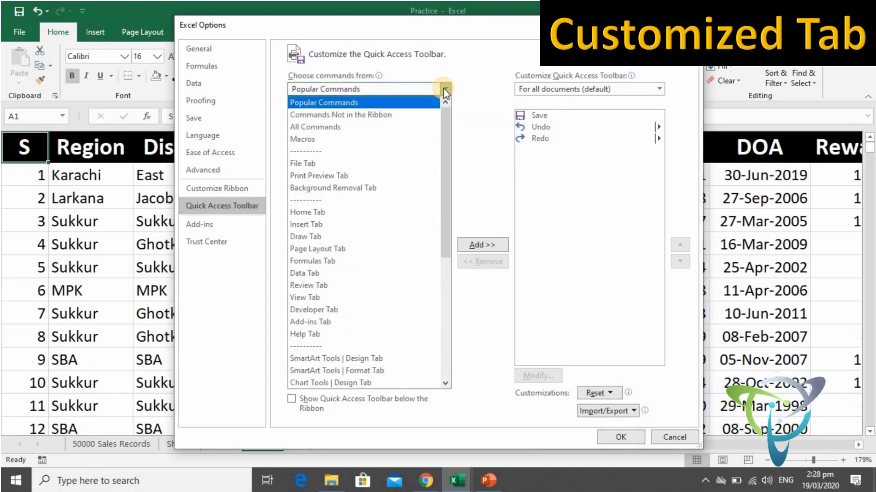
left_click(412, 127)
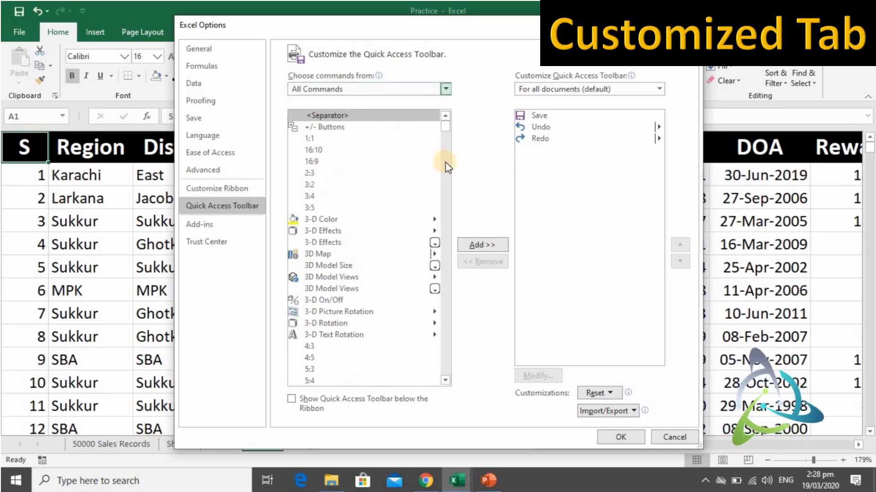
mouse_move(444, 130)
left_mouse_down()
mouse_move(439, 275)
mouse_move(447, 260)
mouse_move(447, 127)
left_mouse_up()
left_click(445, 381)
left_click(445, 381)
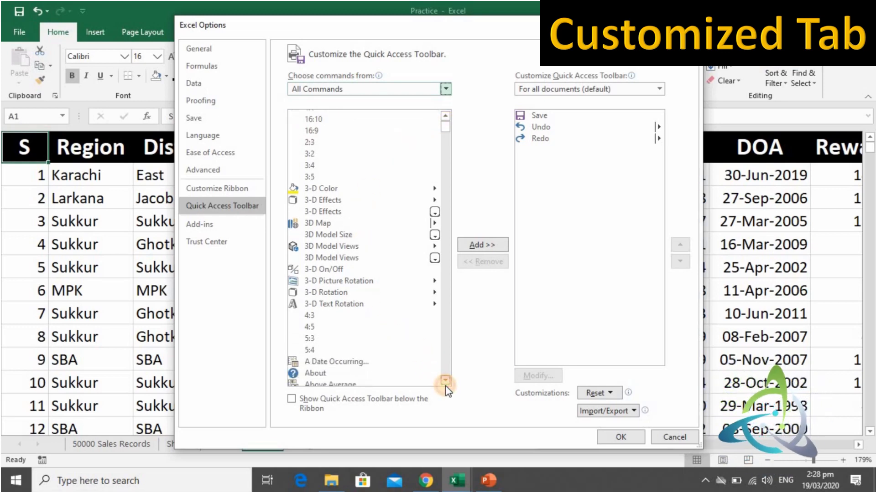
left_click(445, 381)
left_click(445, 380)
left_click(445, 381)
left_click(445, 381)
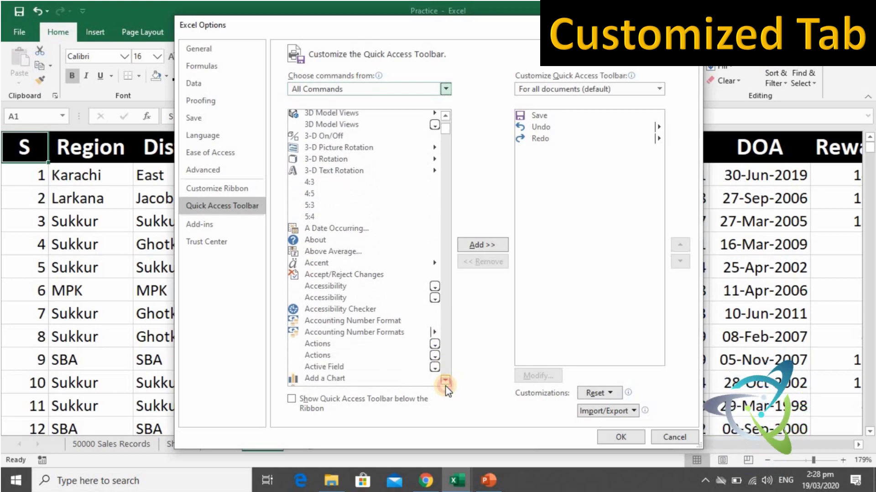
left_click(445, 380)
scroll(446, 385, "down", 2)
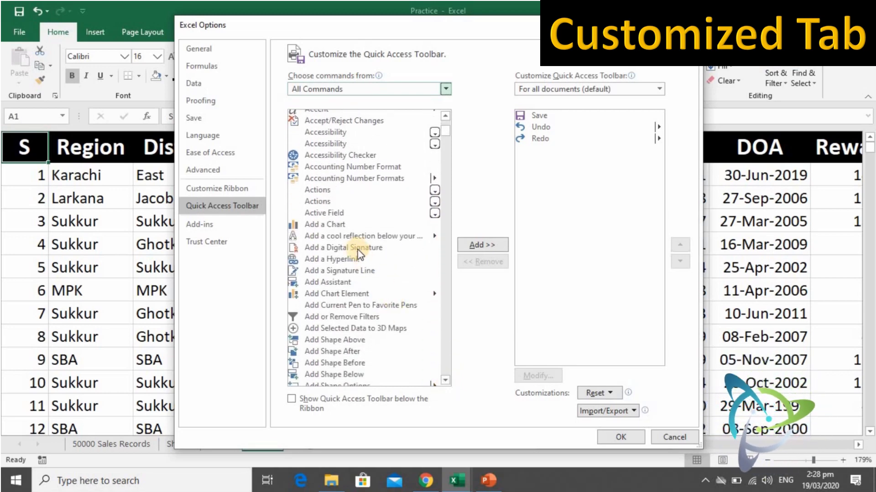
Add Add a Hyperlink and Add or Remove Filters to the quick access toolbar and confirm.
left_click(357, 258)
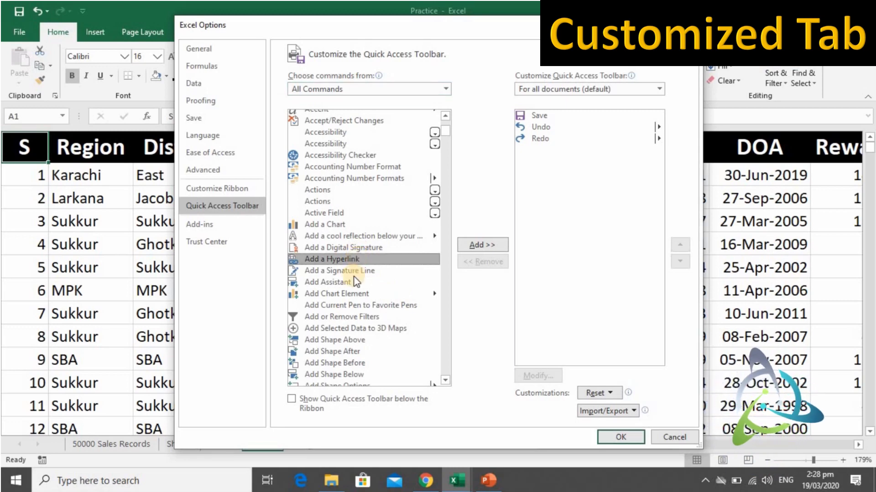
left_click(478, 246)
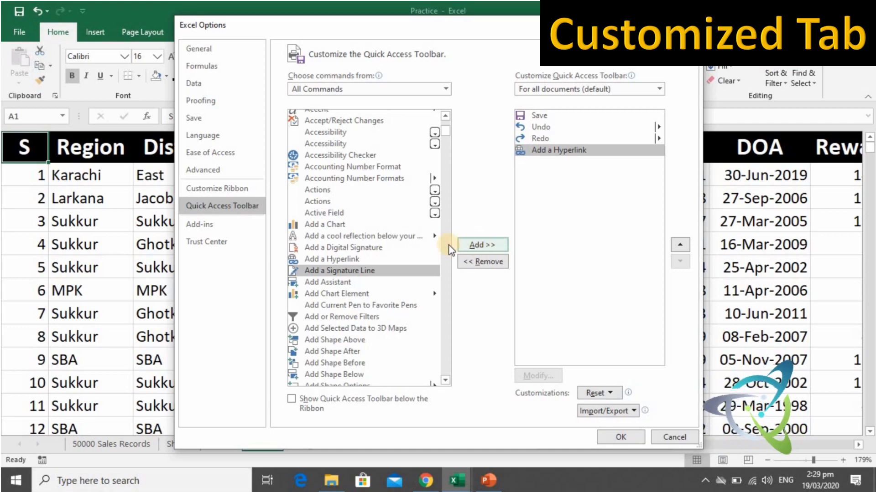
left_click(355, 316)
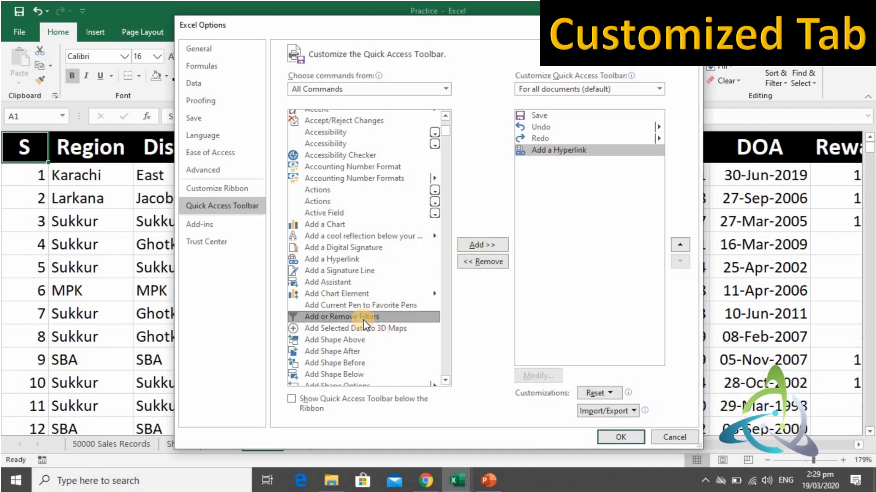
left_click(482, 245)
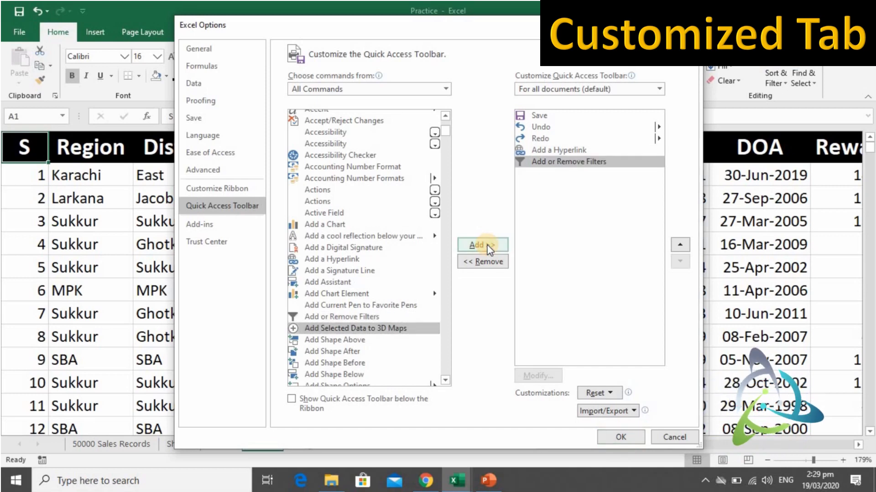
left_click(605, 439)
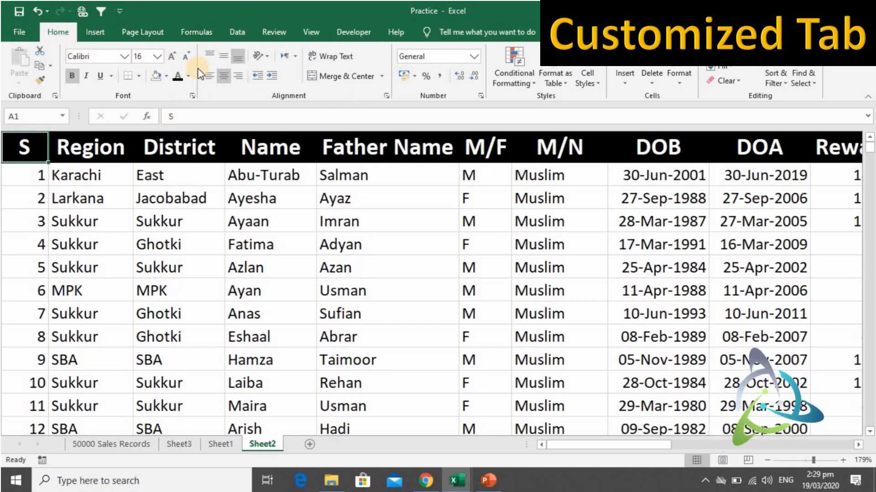
Open the Excel Options dialog from the File screen.
left_click(30, 36)
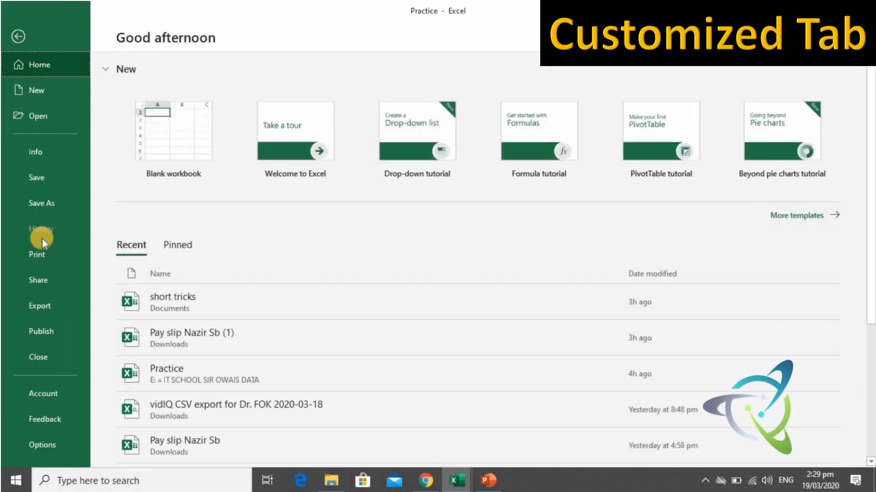
left_click(56, 443)
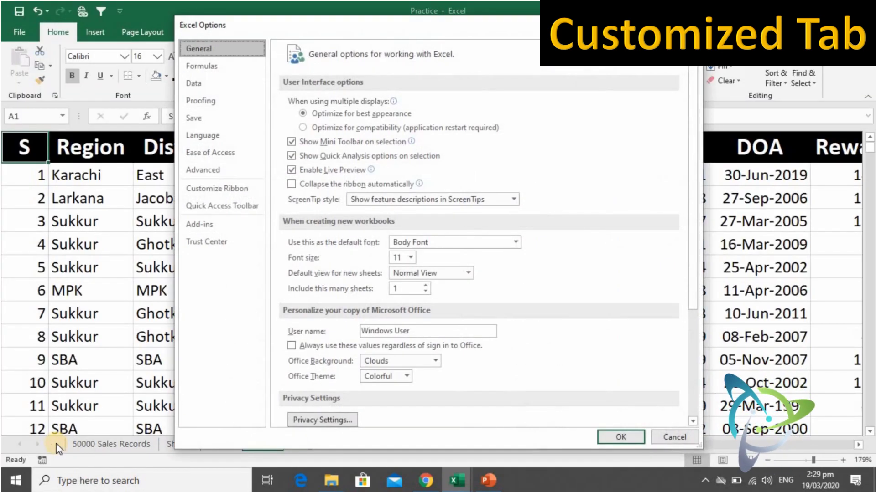
In Customize Ribbon, show All Commands and insert a New Tab with New Group after Home.
left_click(245, 197)
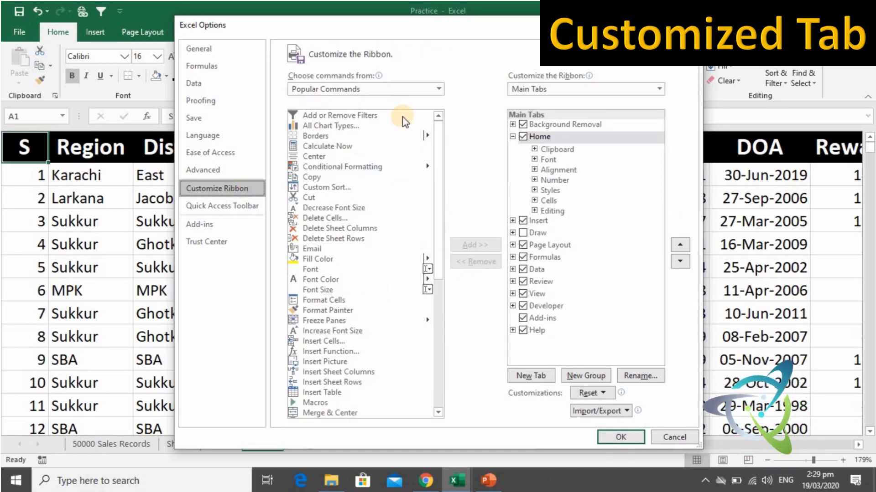
left_click(438, 90)
key("Escape")
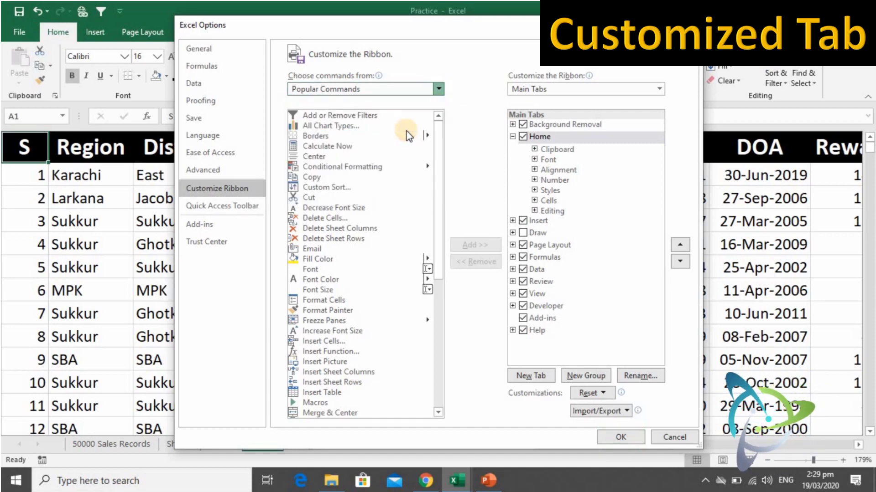
key("Down")
key("Down")
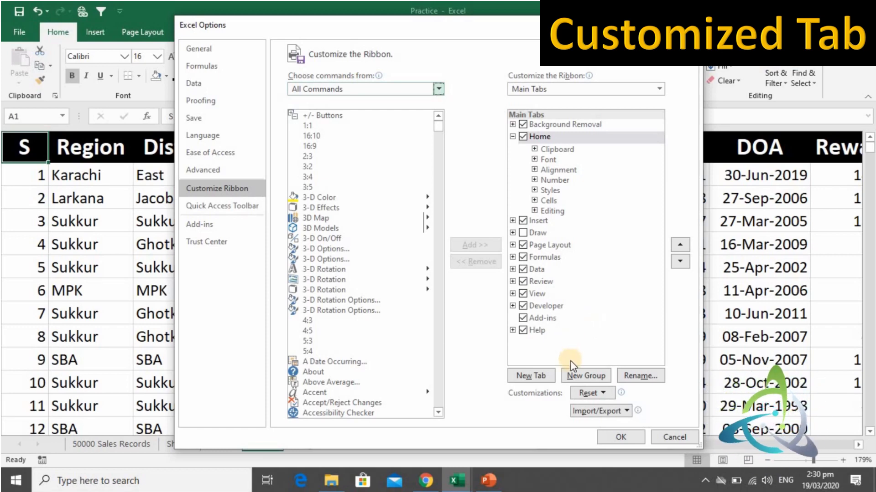
left_click(536, 379)
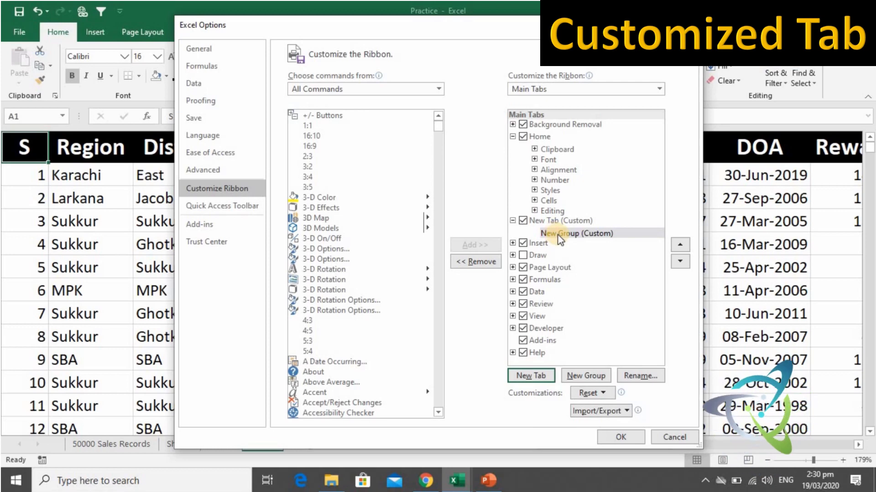
Add 3-D Color, 3-D Effects and 3D Models to the new custom group.
left_click(581, 232)
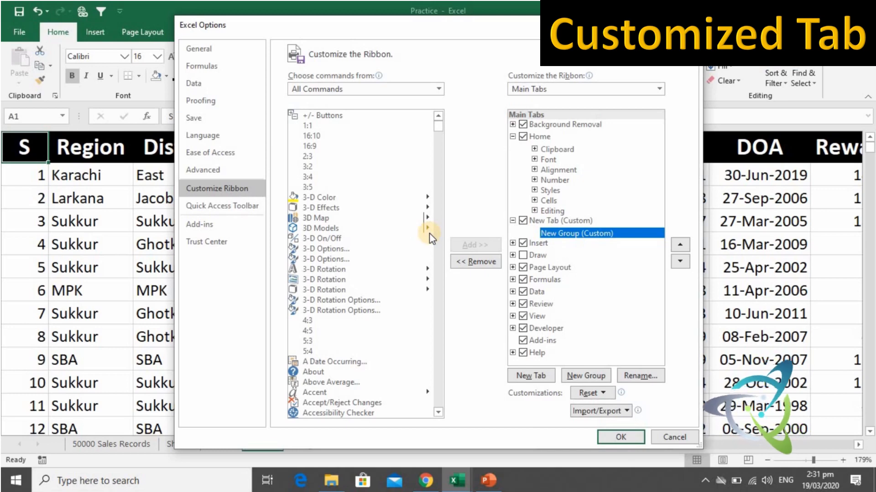
left_click(417, 197)
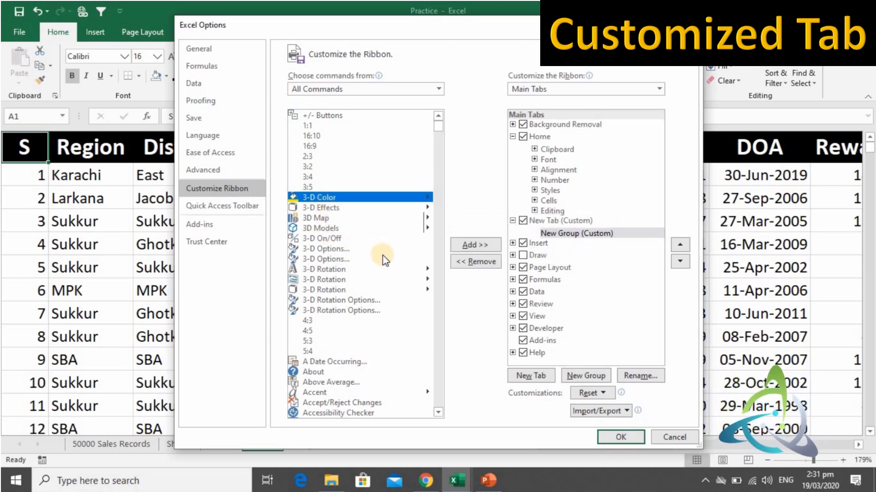
left_click(561, 233)
left_click(401, 197)
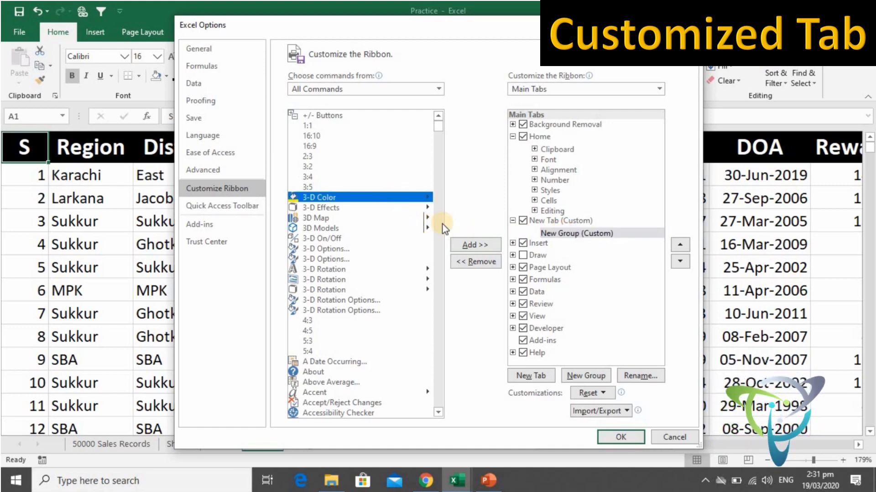
left_click(480, 244)
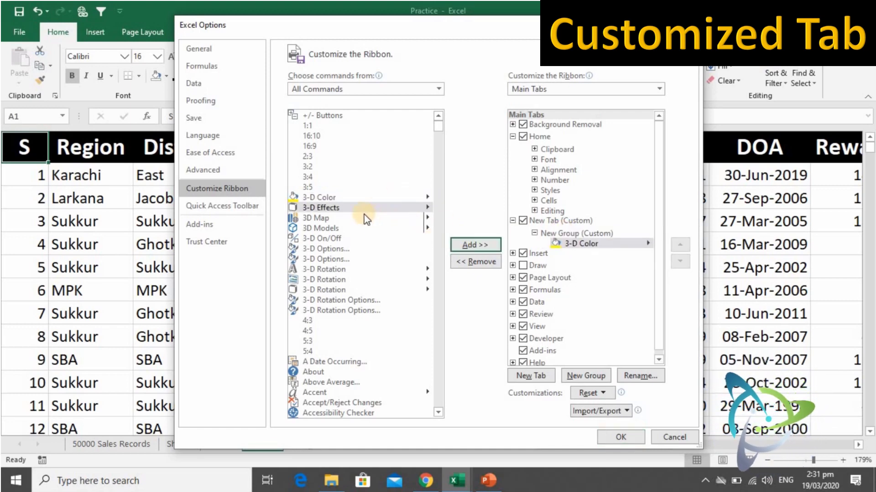
left_click(473, 245)
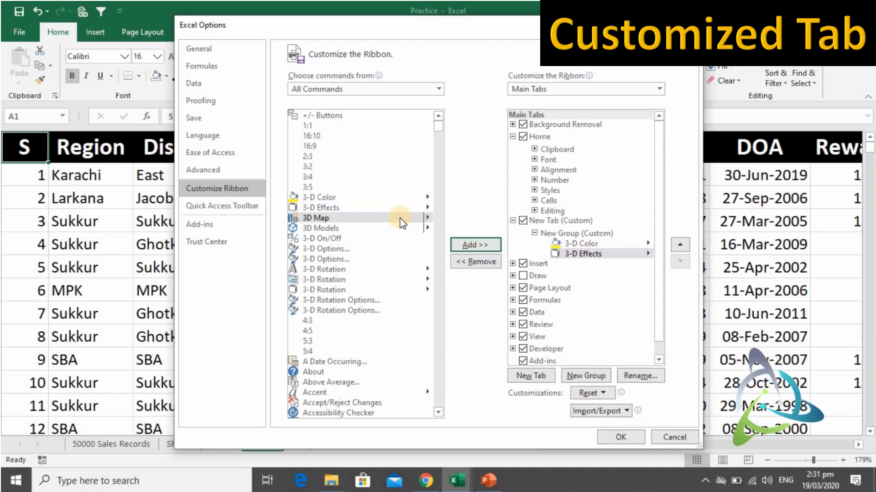
left_click(375, 228)
left_click(470, 245)
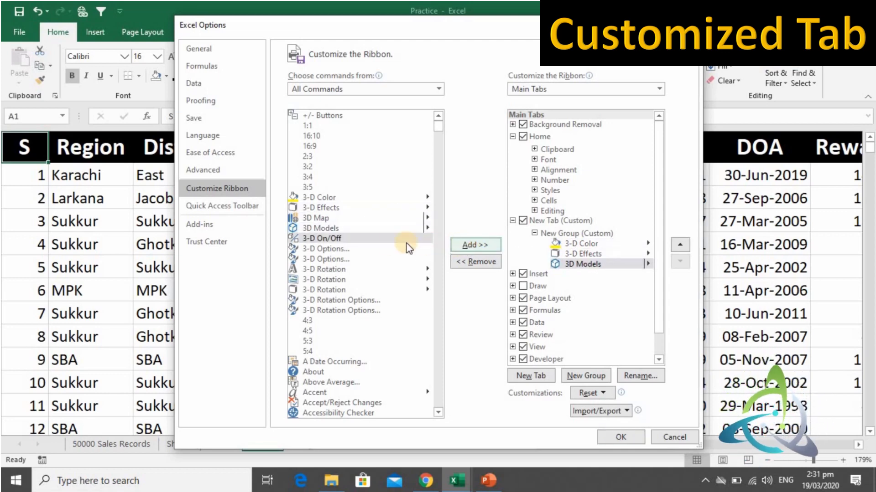
Add 3-D Options, 3-D Rotation and 3-D Rotation Options to the new custom group.
left_click(356, 249)
left_click(477, 246)
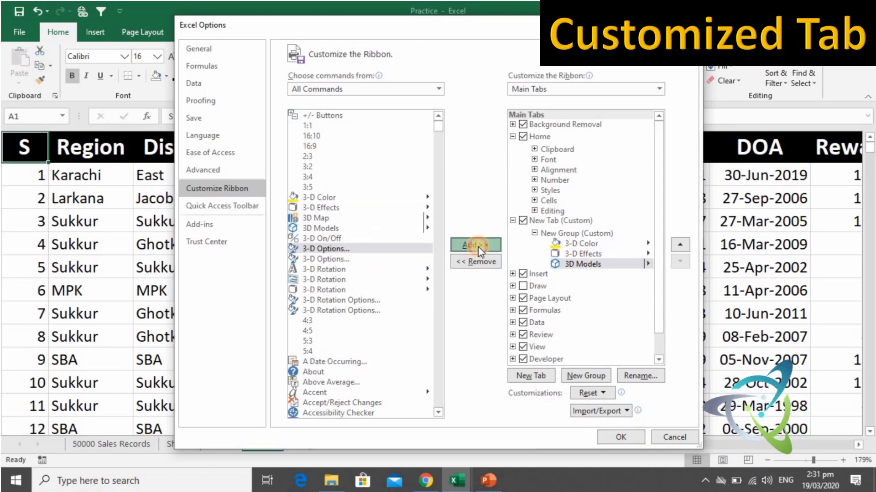
left_click(360, 269)
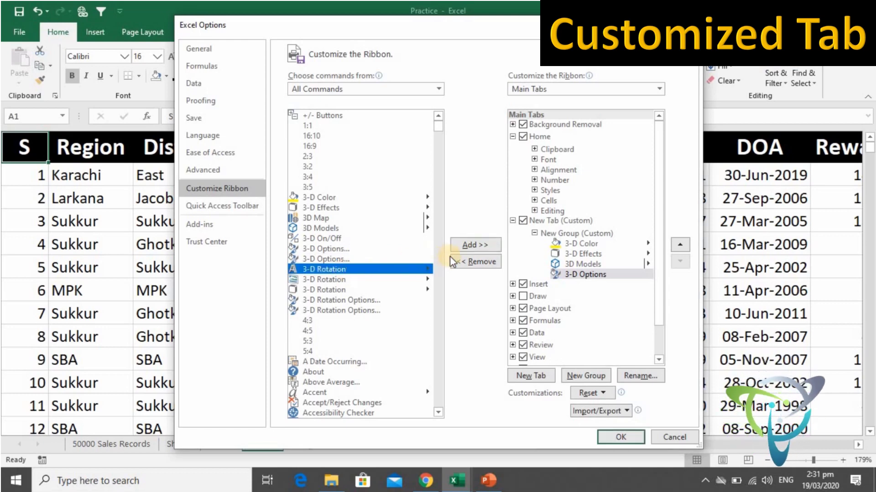
left_click(467, 250)
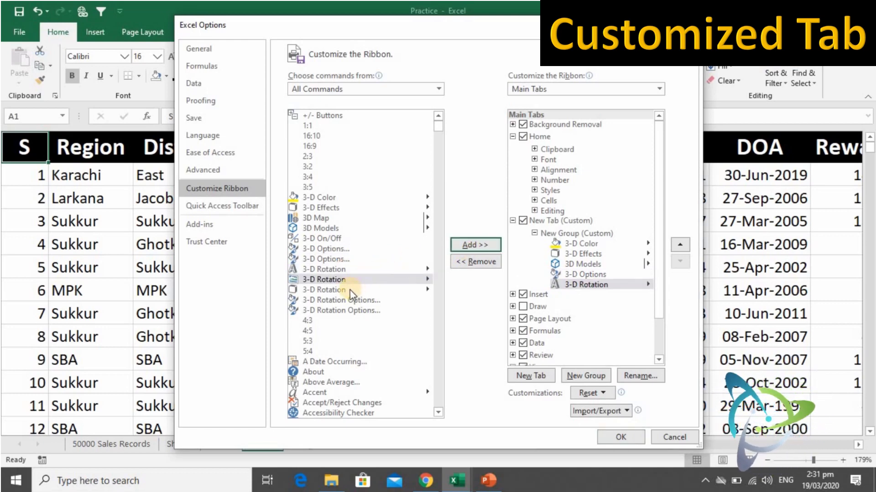
left_click(342, 301)
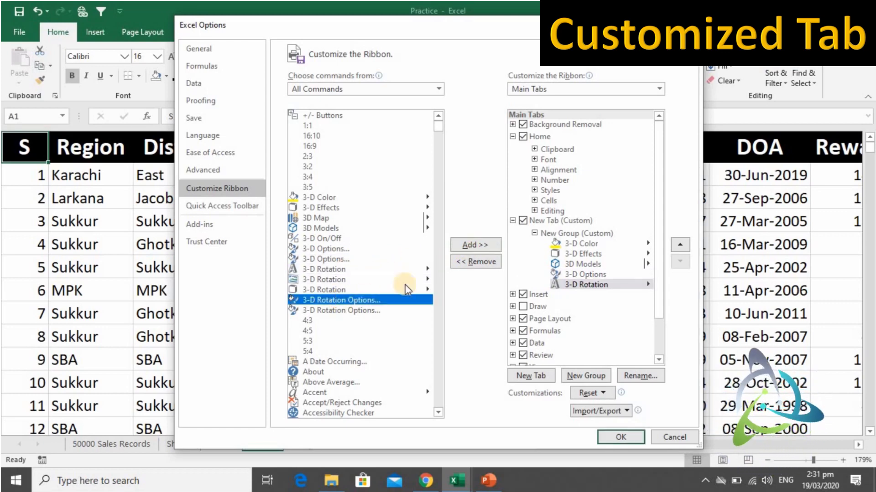
left_click(481, 244)
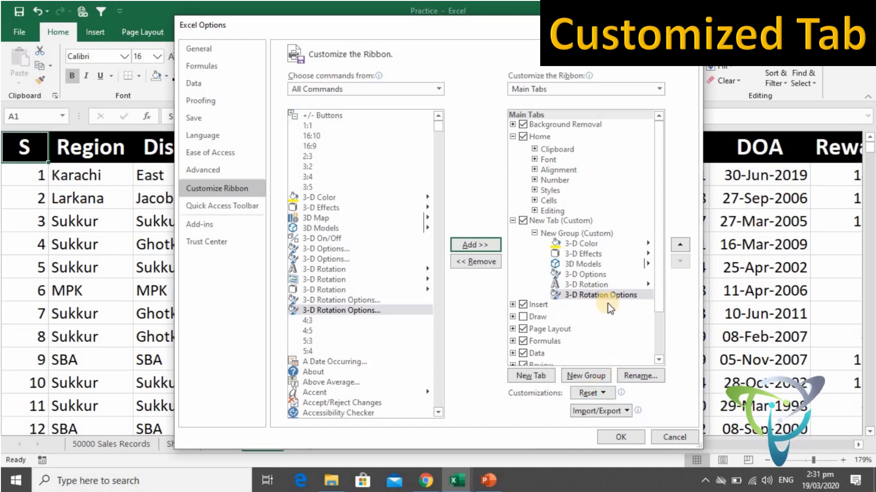
Rename the custom tab to 'Meetha', save the ribbon changes and open the Meetha tab.
left_click(564, 220)
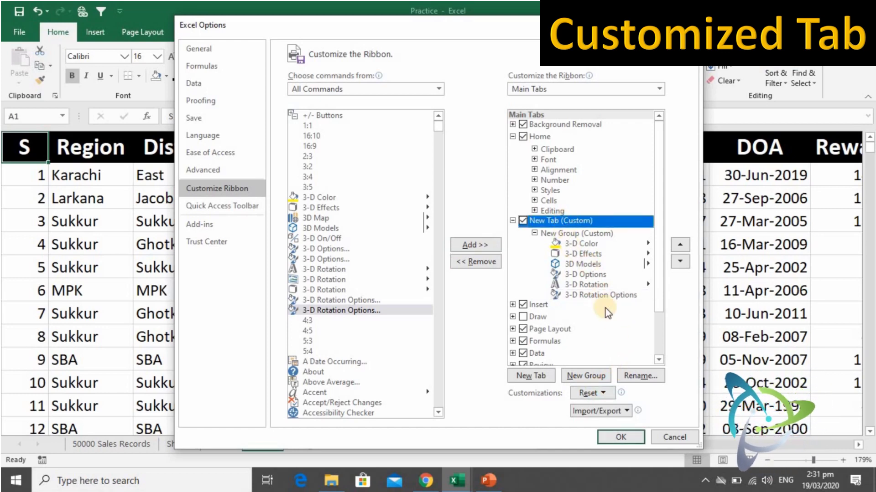
left_click(641, 376)
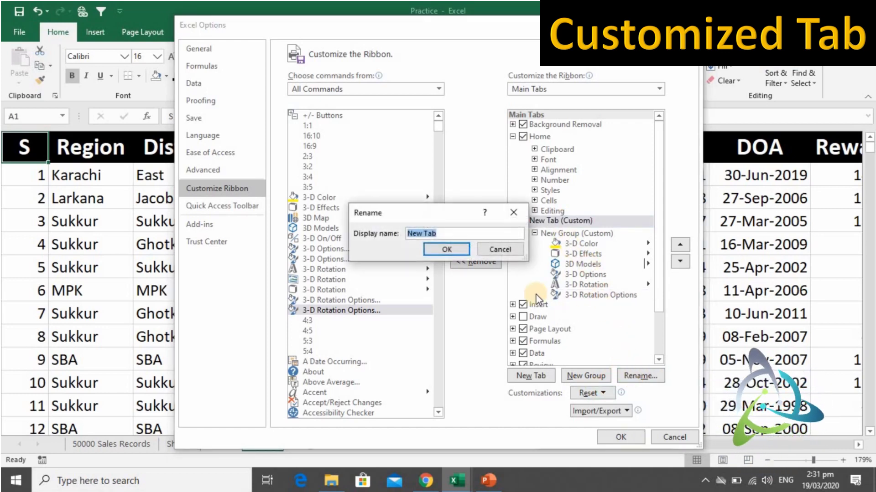
type("M")
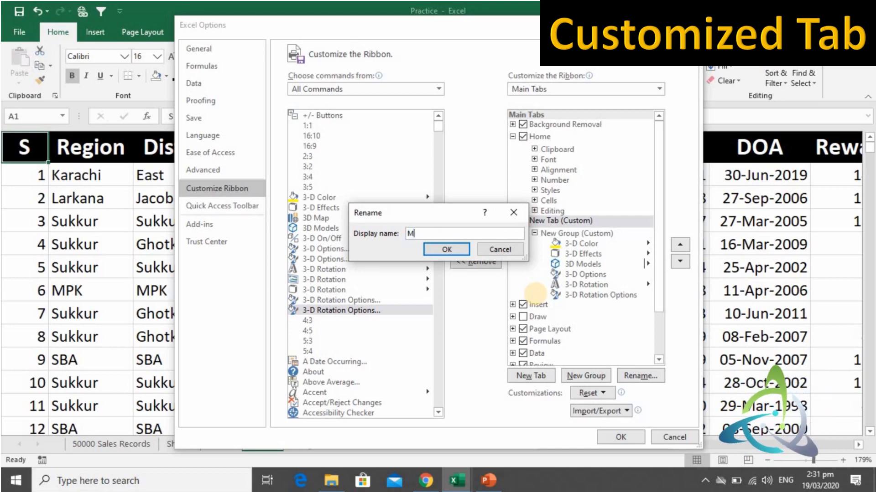
type("eethani")
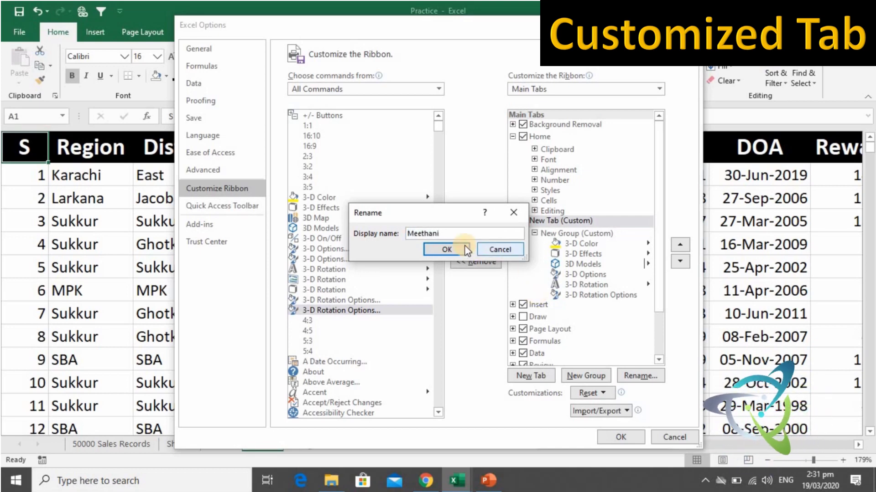
left_click(459, 249)
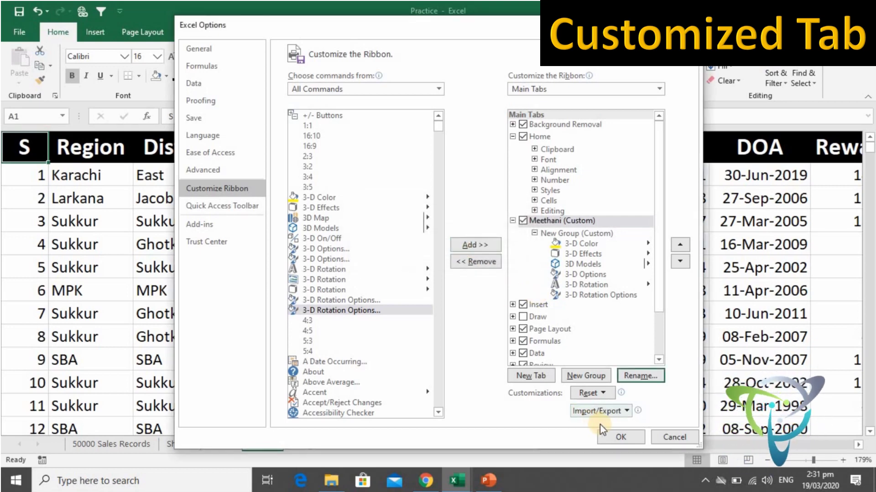
left_click(610, 441)
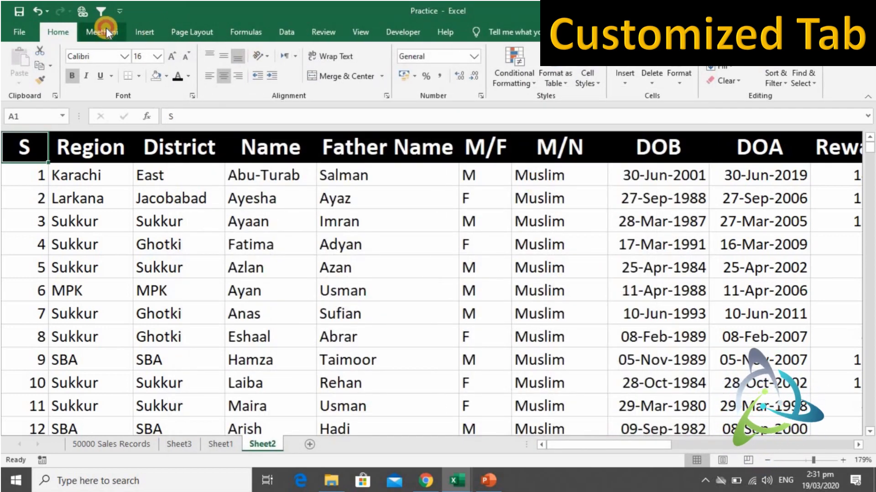
left_click(106, 30)
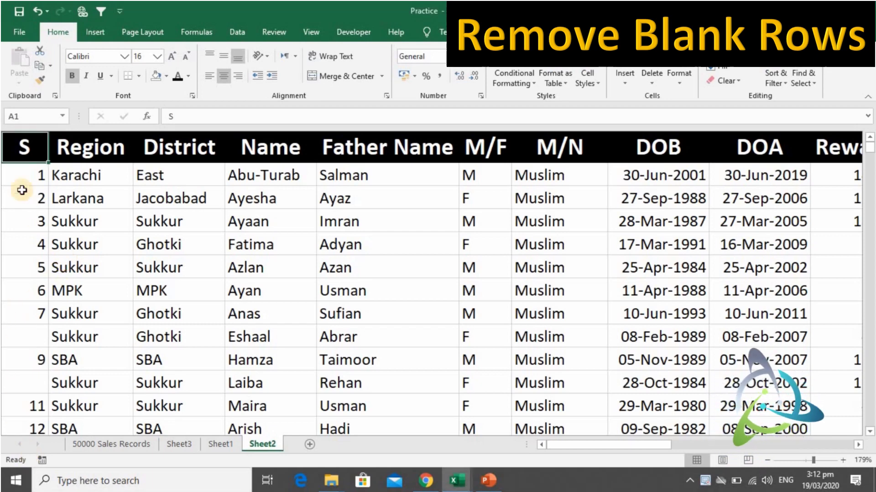
left_click(32, 329)
key("Down")
key("Down")
key("Down")
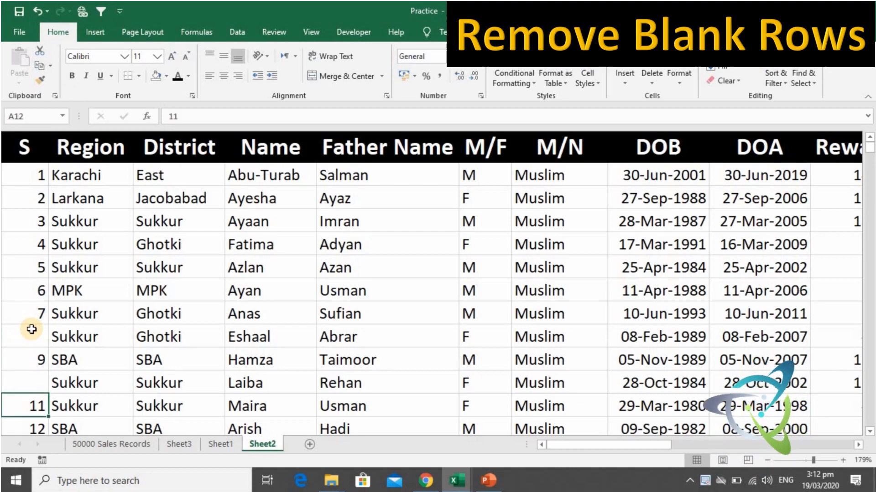
key("Up")
key("Up")
key("Up")
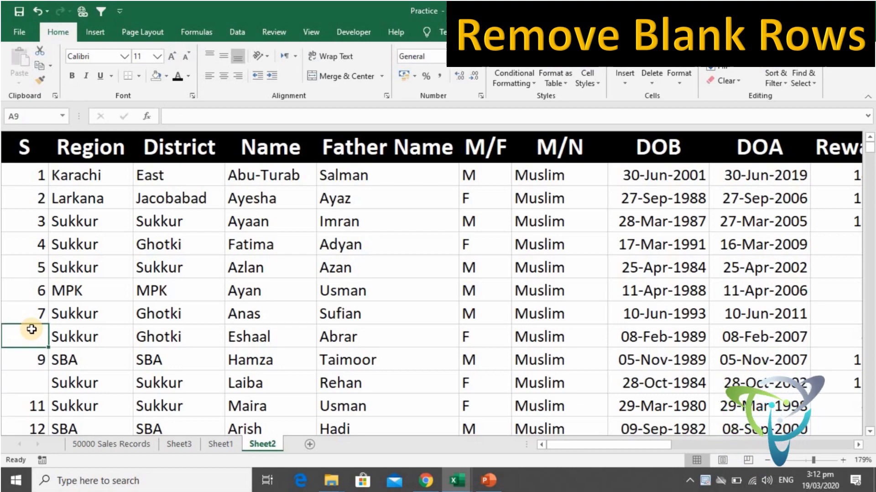
key("Down")
key("Down")
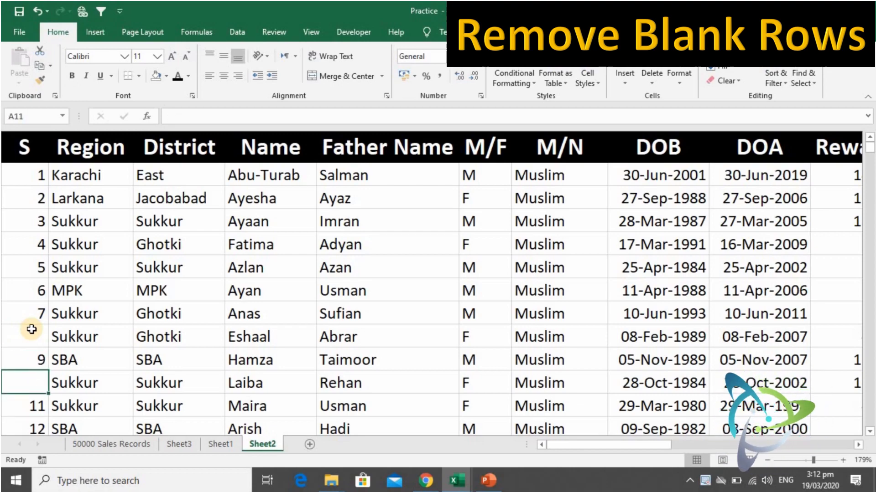
key("Down")
key("Down")
key("Down")
key("Down")
key("Down")
key("Down")
key("Down")
key("Down")
key("Down")
key("Down")
key("Down")
key("Down")
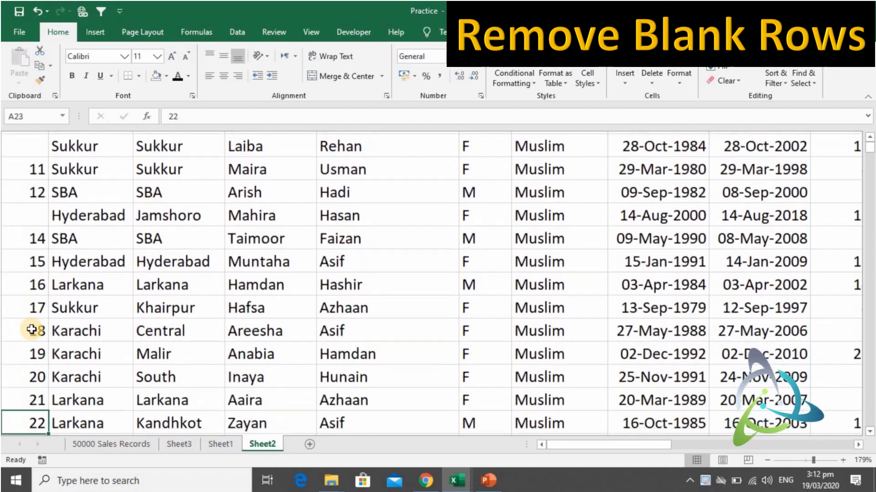
key("Down")
key("Down")
key("Down")
key("Down")
key("Down")
key("Down")
key("Down")
key("Down")
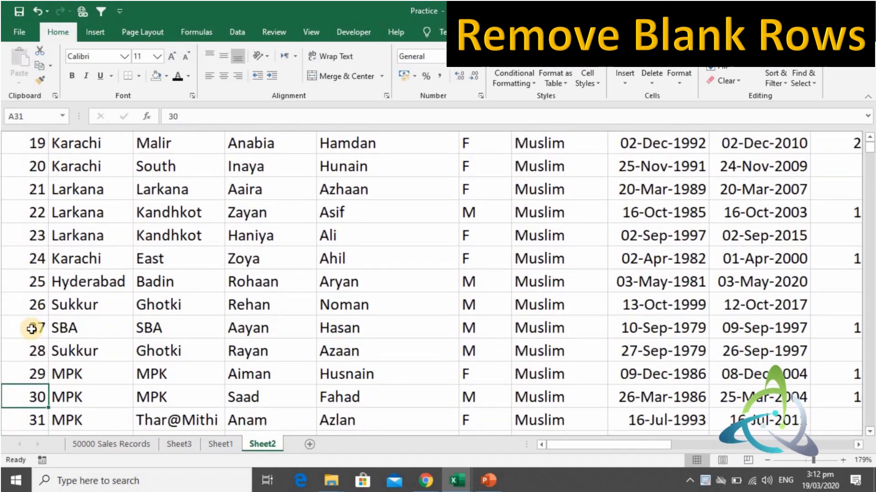
key("Up")
key("Up")
key("Up")
key("Up")
key("Up")
key("Up")
key("Up")
key("Up")
key("Up")
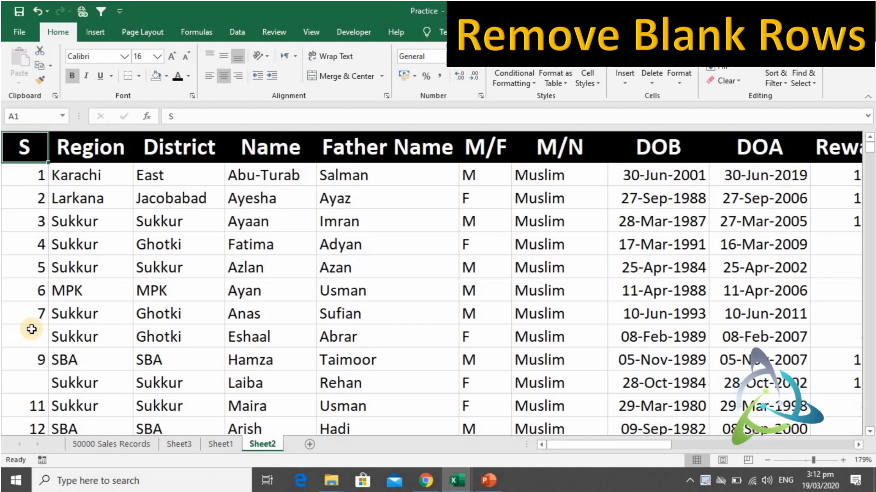
key("Down")
key("Down")
key("Down")
key("Down")
key("Down")
key("Down")
key("Down")
key("Down")
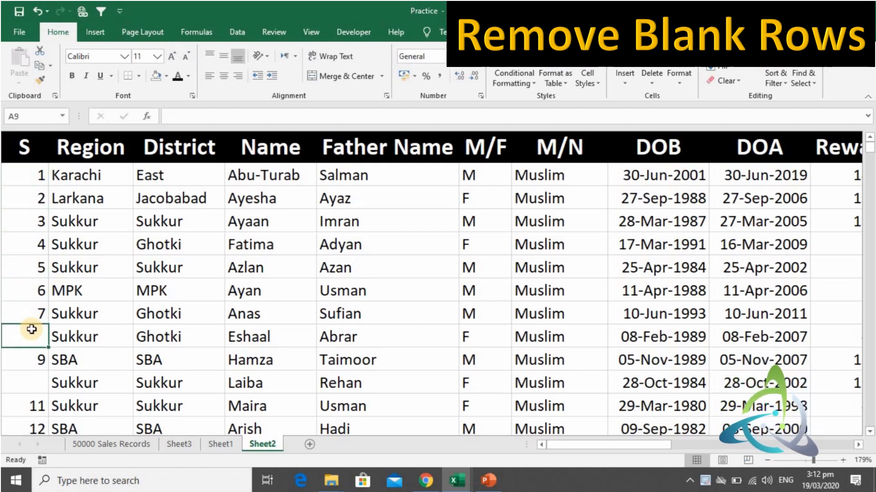
key("Up")
key("Up")
key("Up")
key("Up")
key("Up")
key("Up")
key("Up")
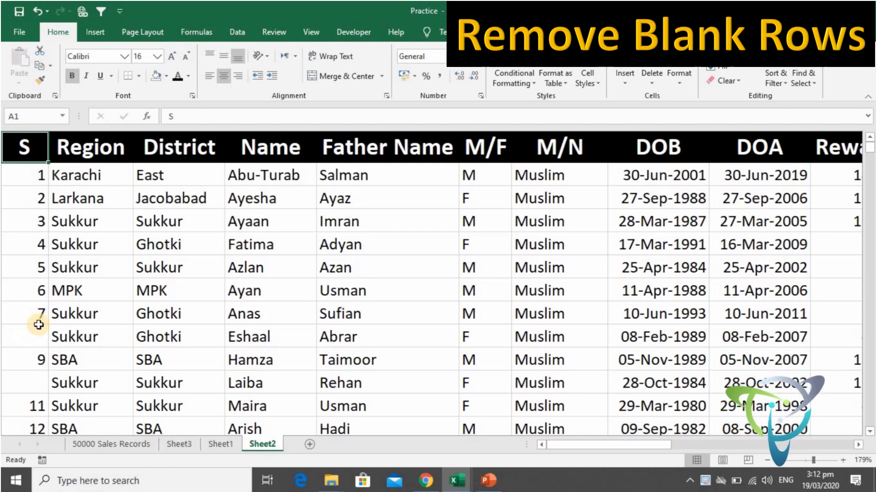
Turn on header filters and filter column S to show only (Blanks).
left_click(778, 82)
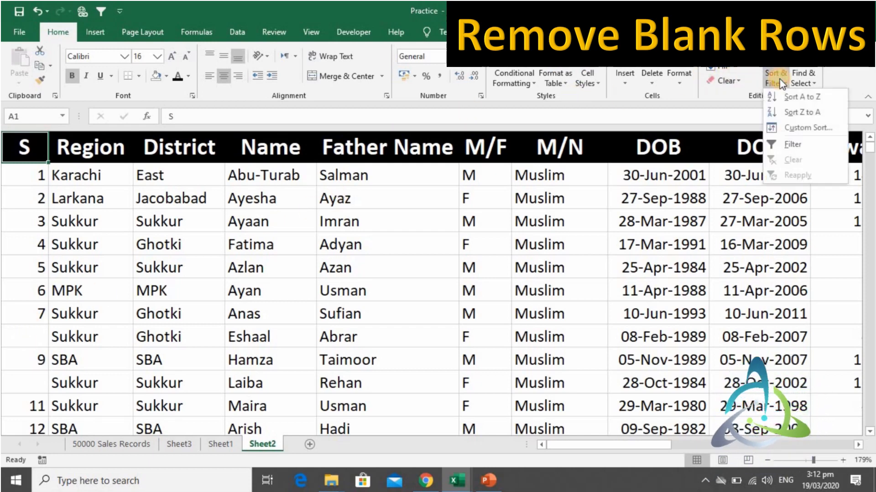
left_click(799, 145)
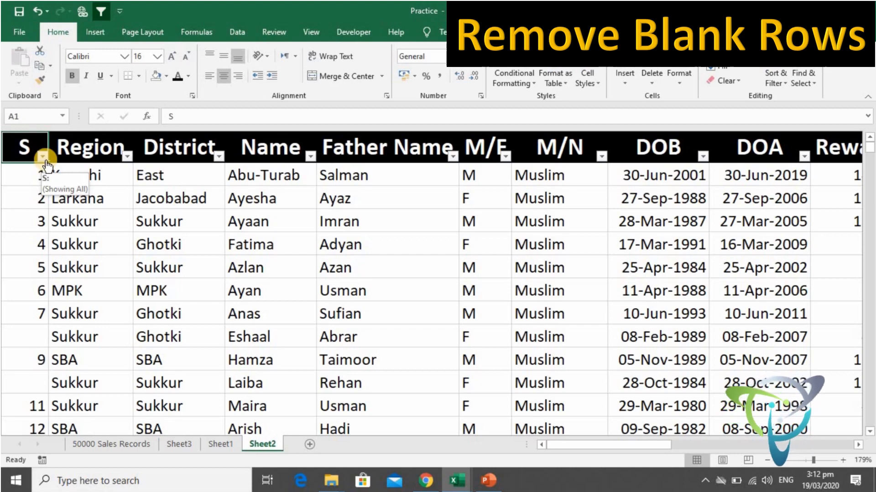
left_click(44, 157)
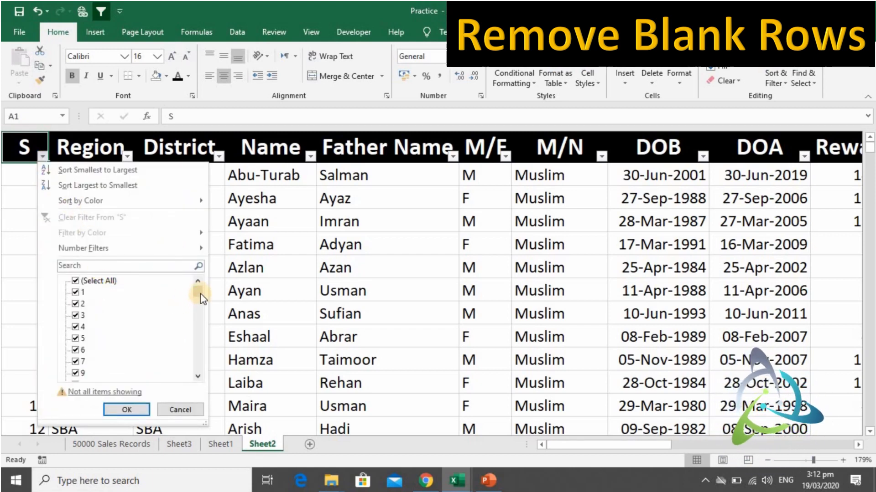
left_click_drag(200, 291, 201, 387)
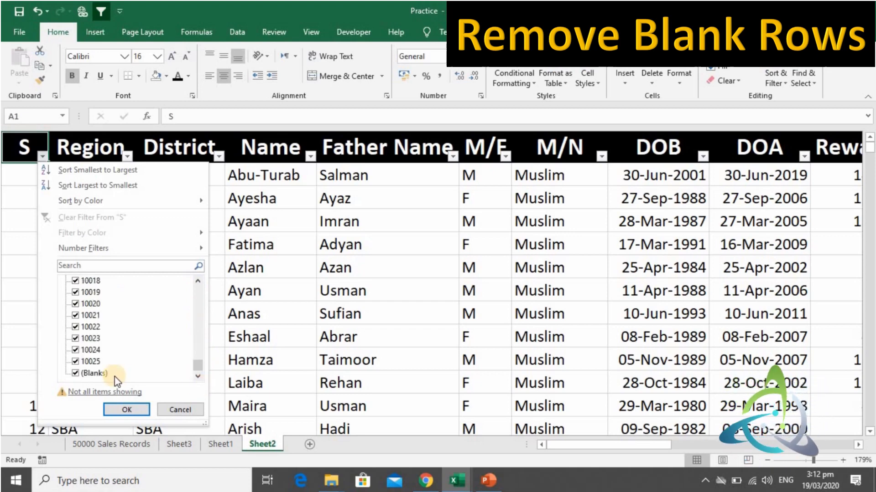
left_click_drag(192, 357, 195, 275)
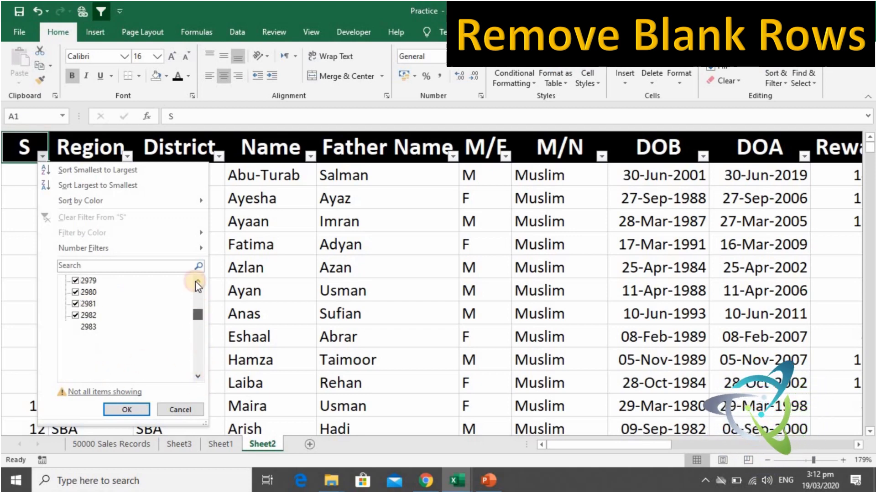
left_click(100, 282)
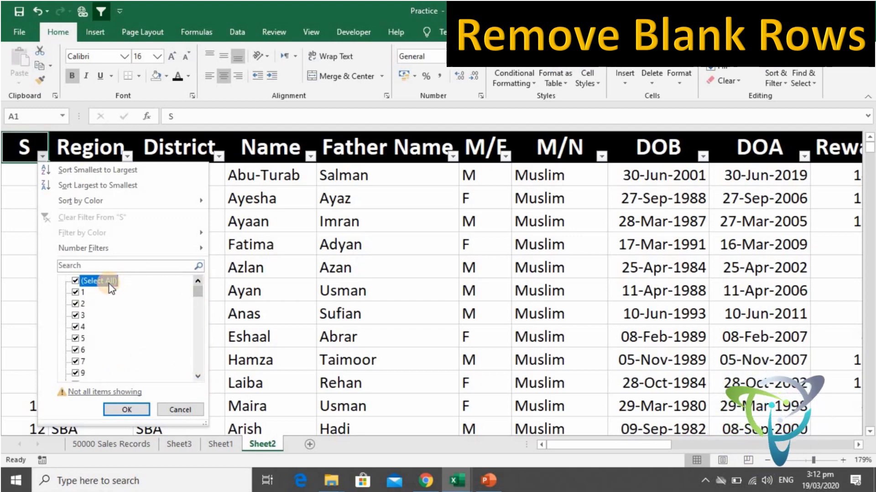
left_click(98, 284)
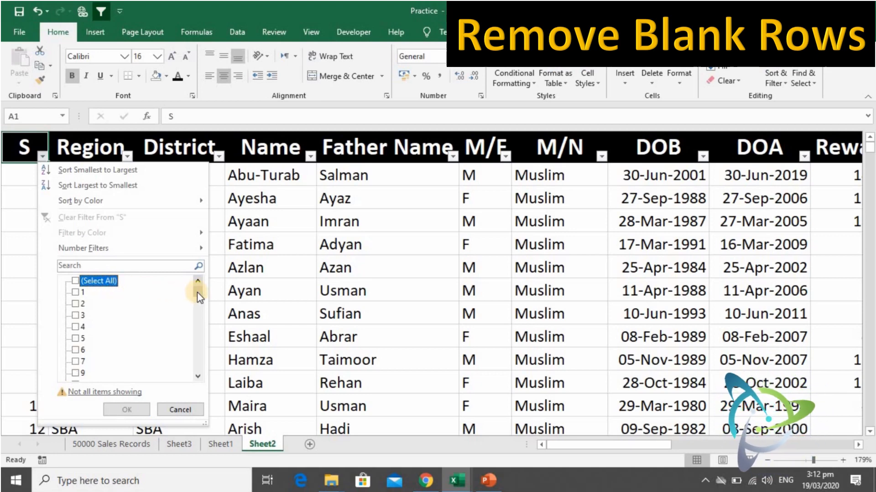
left_click_drag(200, 324, 200, 395)
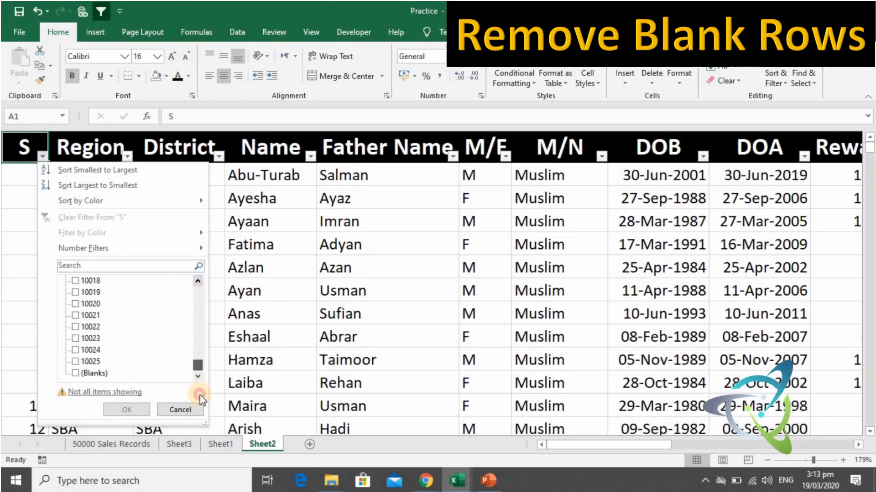
left_click(91, 373)
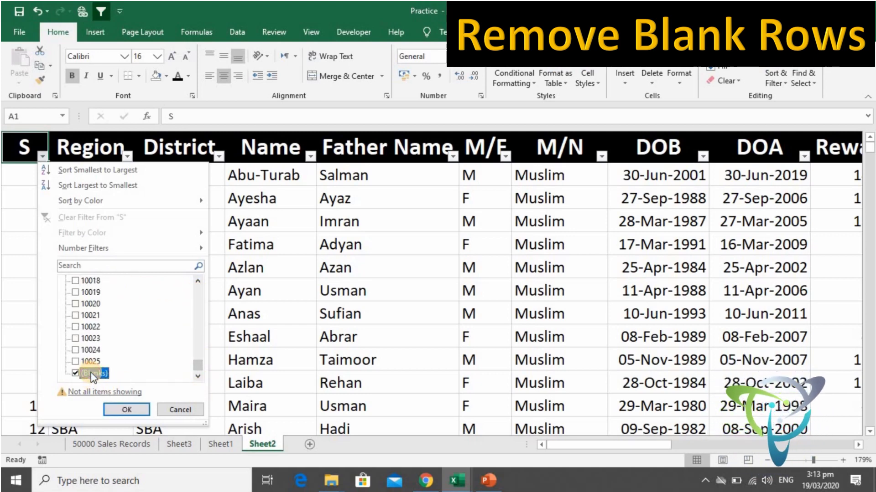
left_click(110, 406)
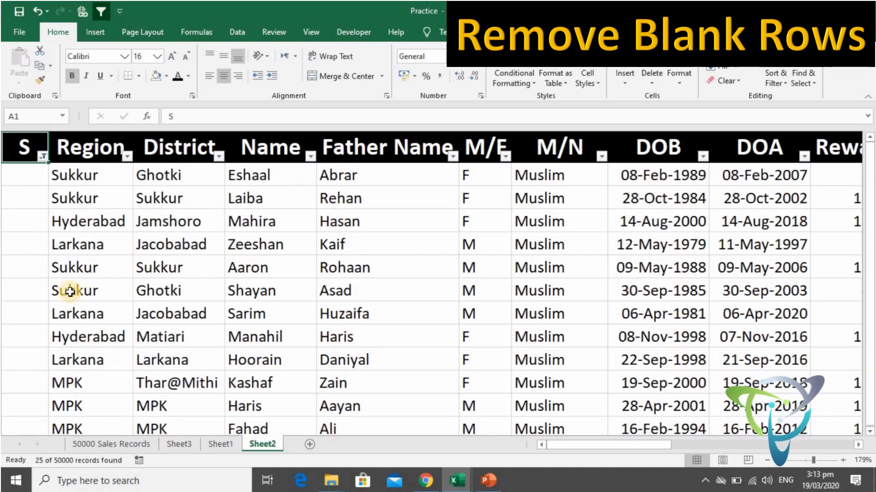
Select from cell A9 down through the last filtered blank-S row.
left_click(32, 178)
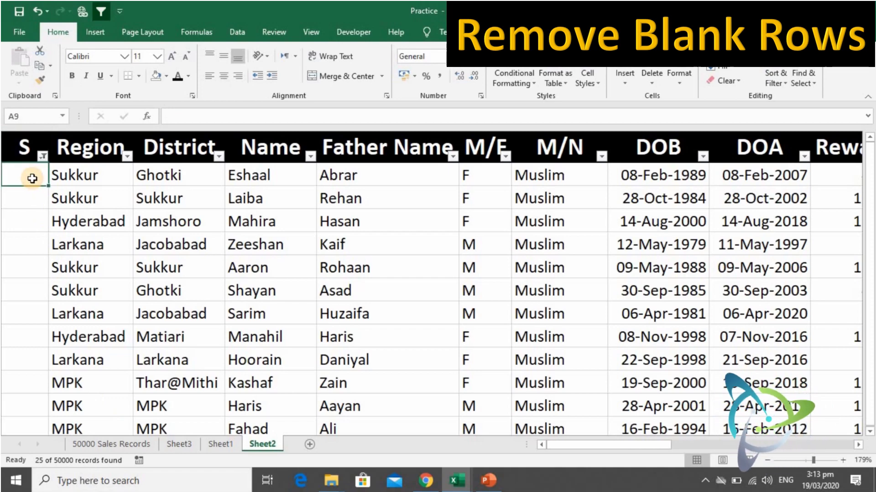
key("shift+Down")
key("shift+Down")
key("shift+Down")
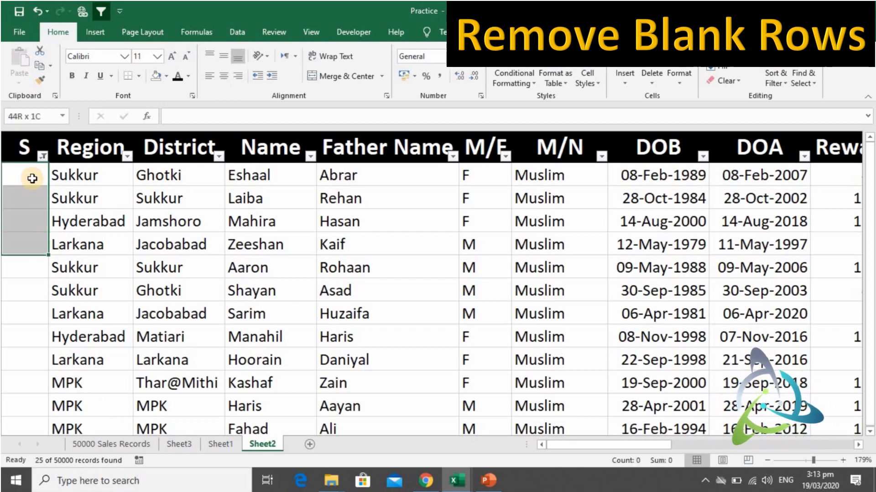
key("shift+Down")
key("shift+Down")
key("shift+Down")
key("shift+Down")
key("shift+Down")
key("shift+Down")
key("shift+Down")
key("shift+Down")
key("shift+Down")
key("shift+Down")
key("shift+Down")
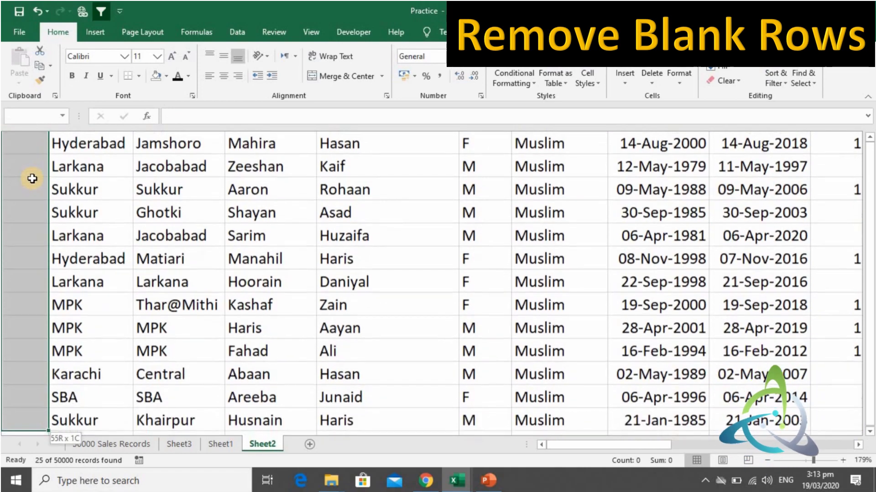
key("shift+Down")
key("shift+Down")
key("shift+Down")
key("shift+Down")
key("shift+Down")
key("shift+Down")
key("shift+Down")
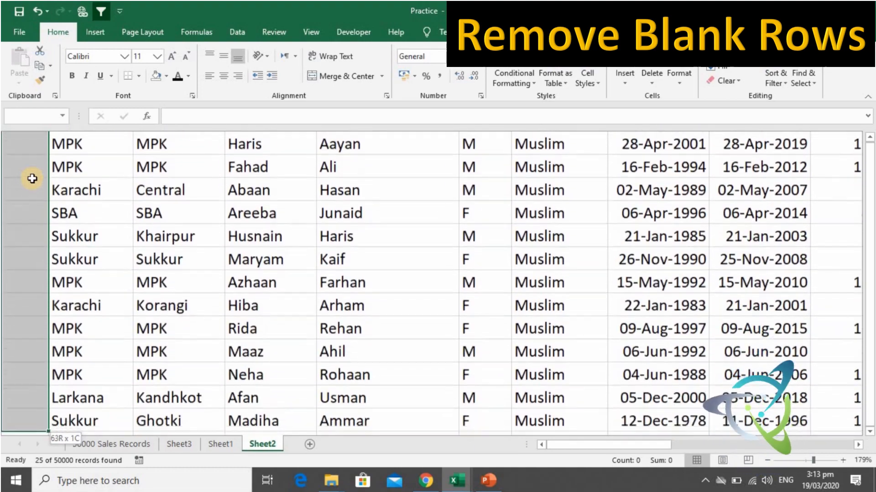
key("shift+Down")
key("shift+Down")
key("shift+Down")
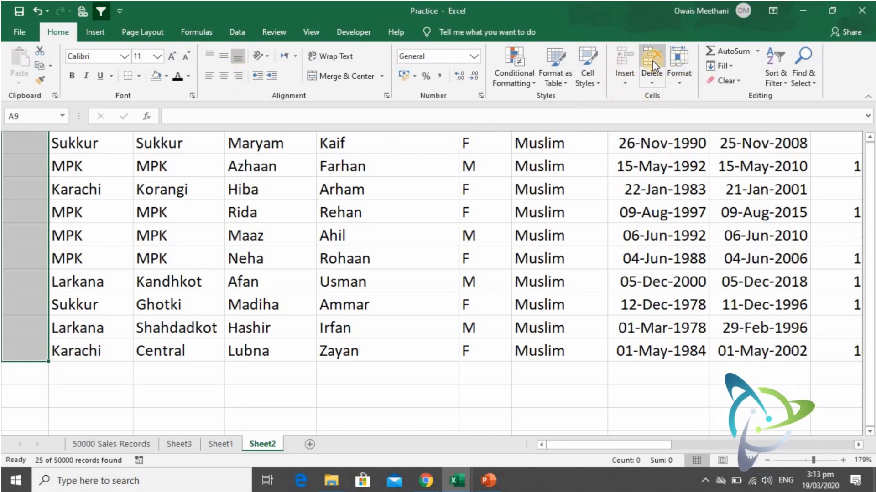
Delete the selected blank rows as sheet rows, then restore all records via (Select All) in the S filter.
left_click(655, 84)
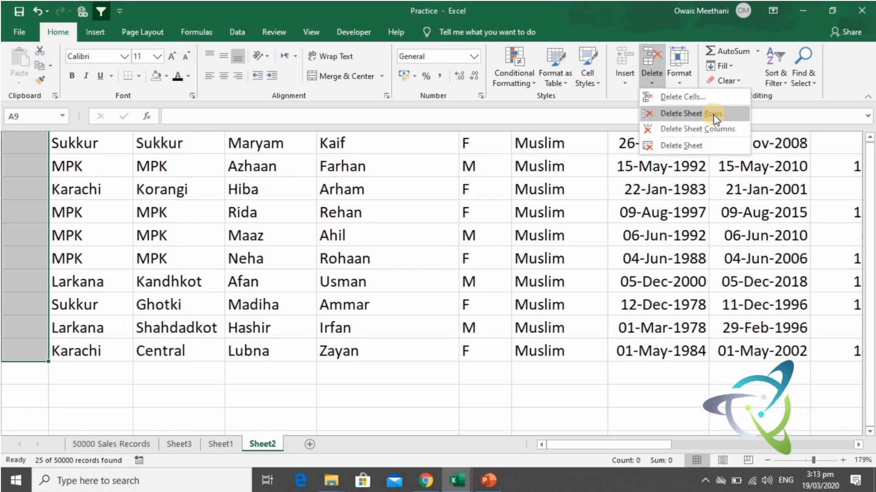
left_click(714, 117)
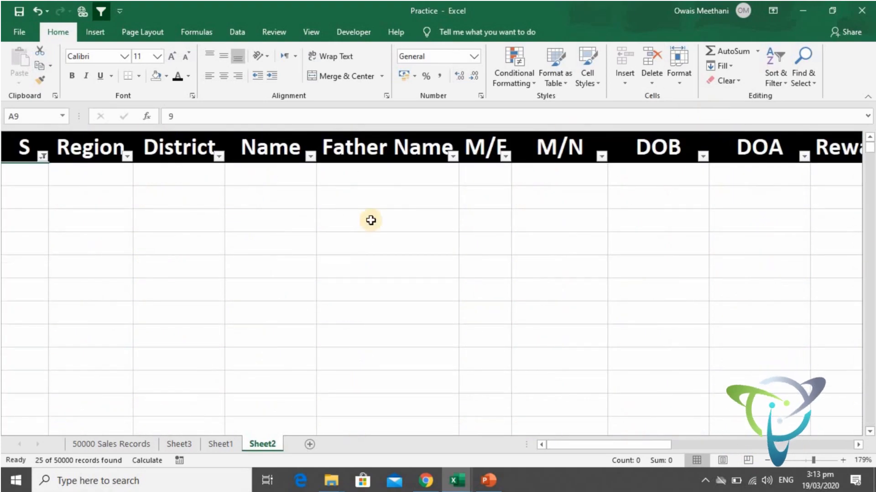
left_click(42, 158)
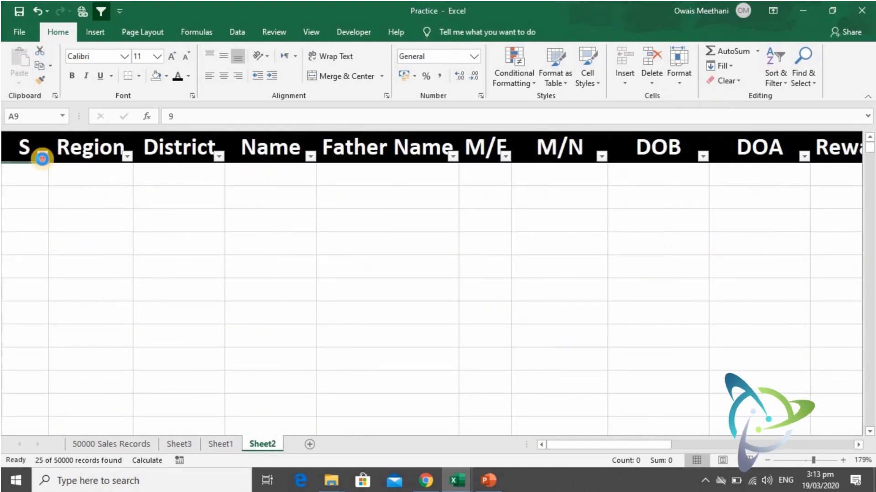
left_click(92, 281)
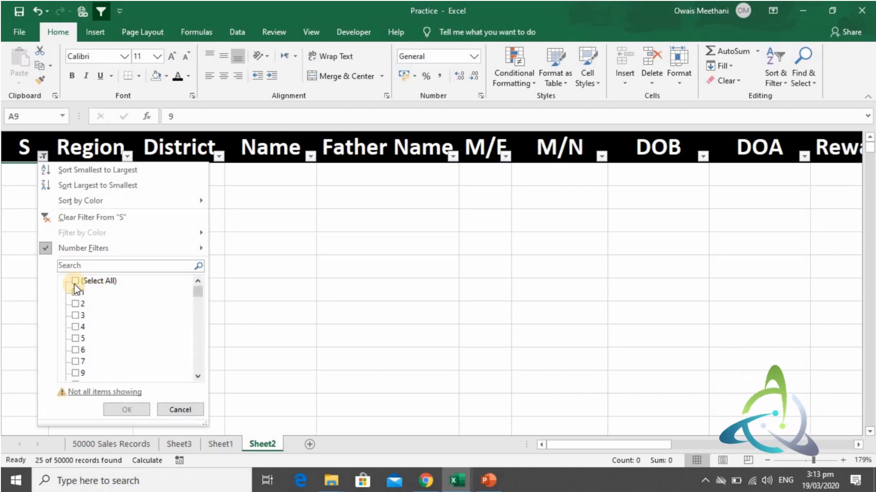
left_click(75, 282)
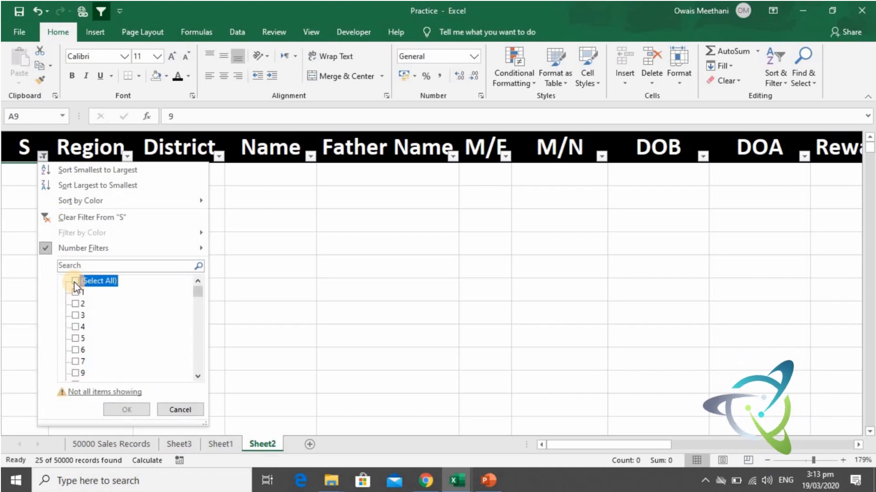
left_click(129, 410)
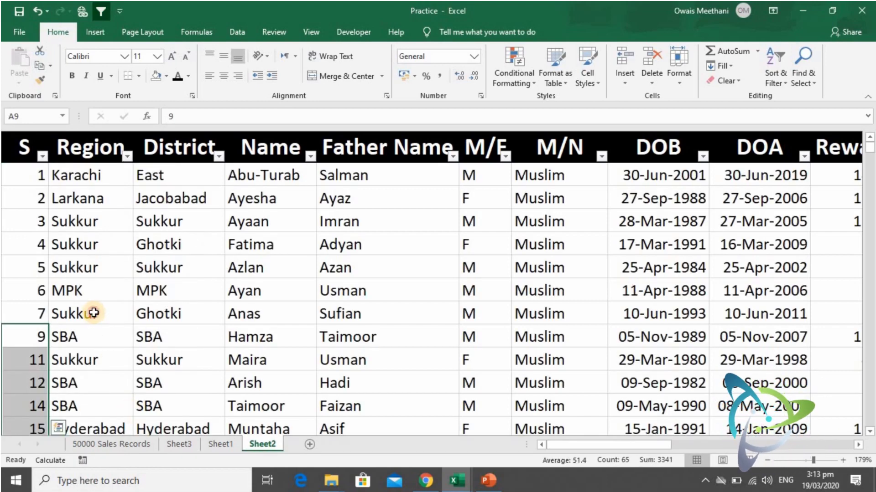
left_click(94, 313)
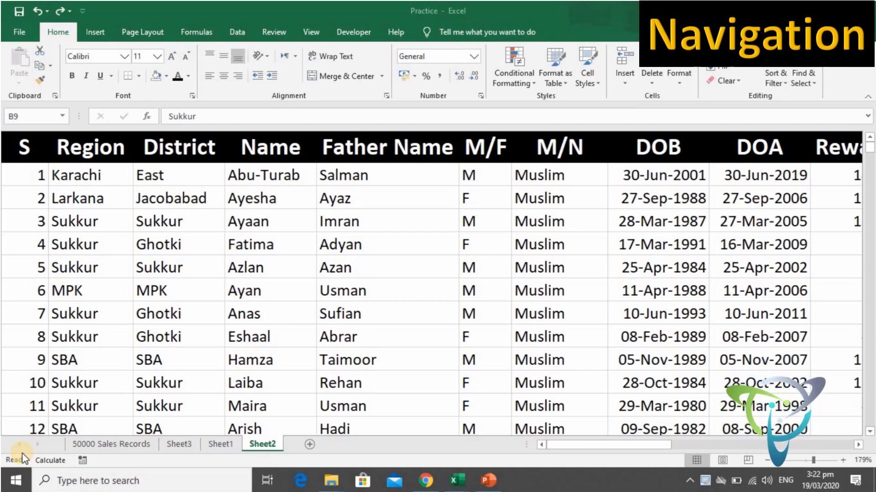
left_click(28, 154)
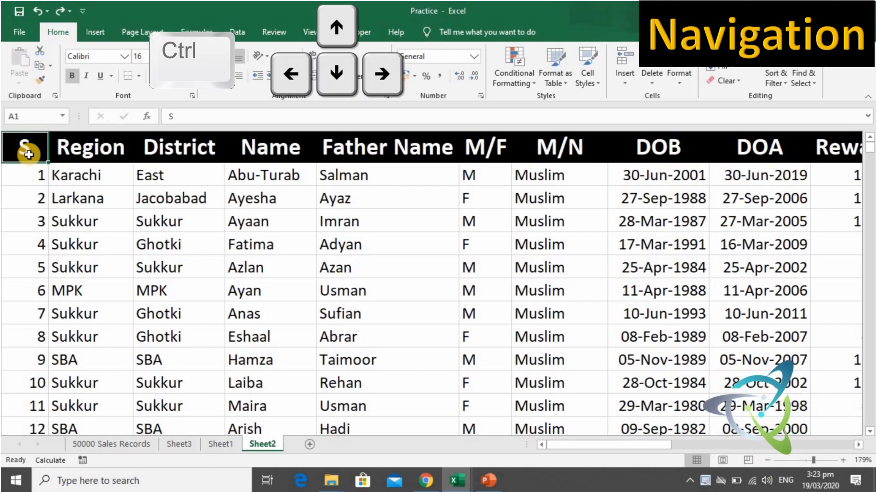
key("ctrl+Down")
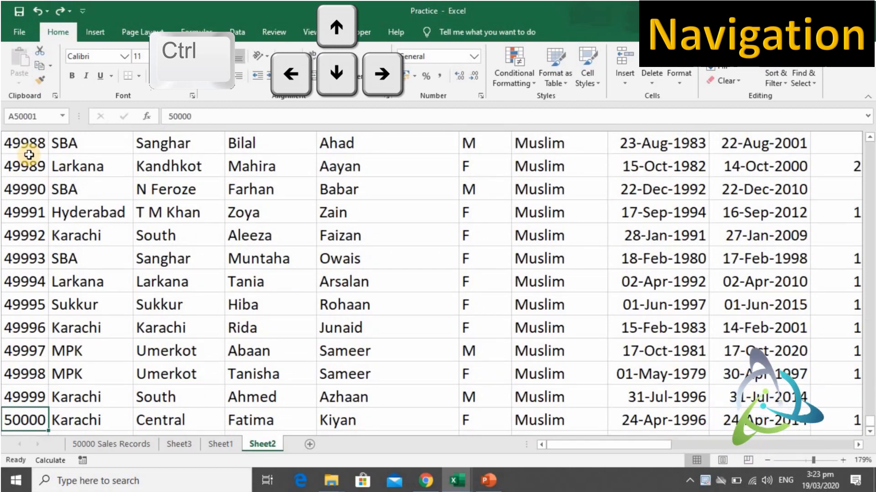
key("ctrl+Right")
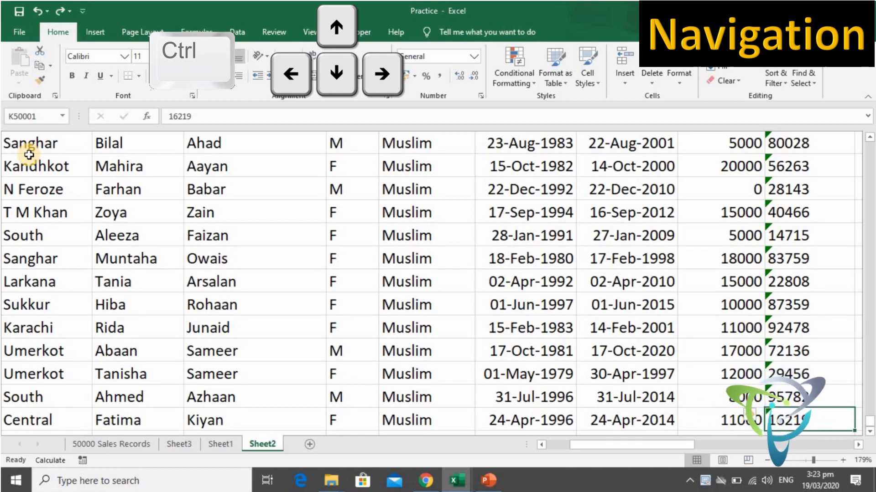
key("ctrl+Up")
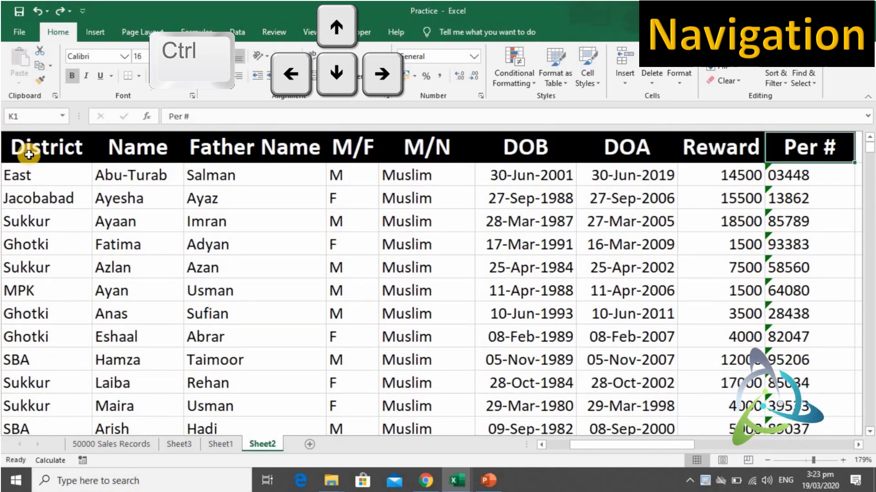
key("ctrl+Left")
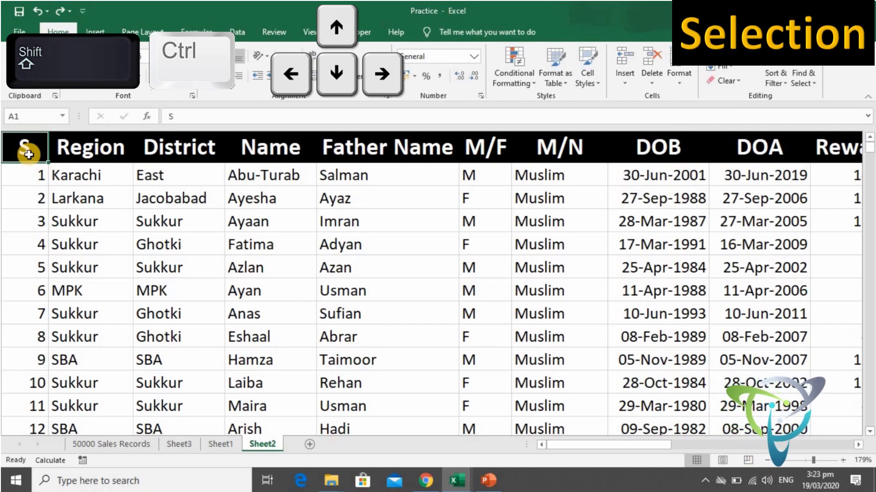
key("ctrl+shift+Down")
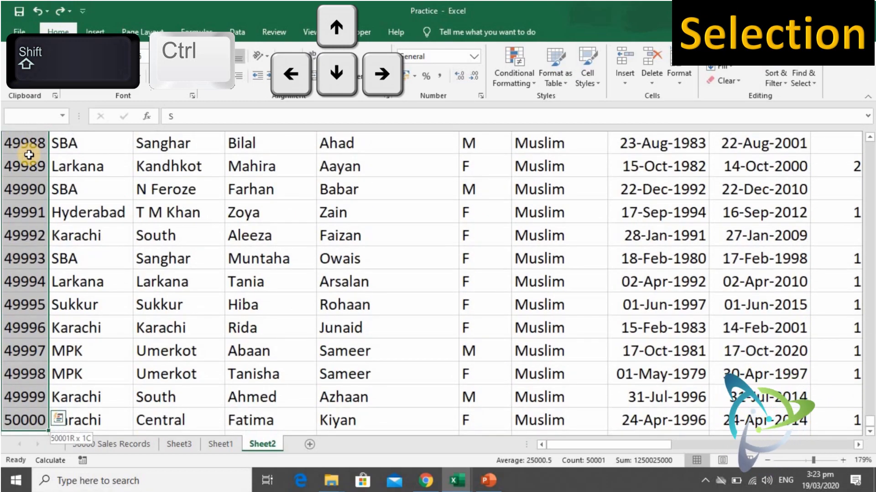
key("ctrl+shift+Right")
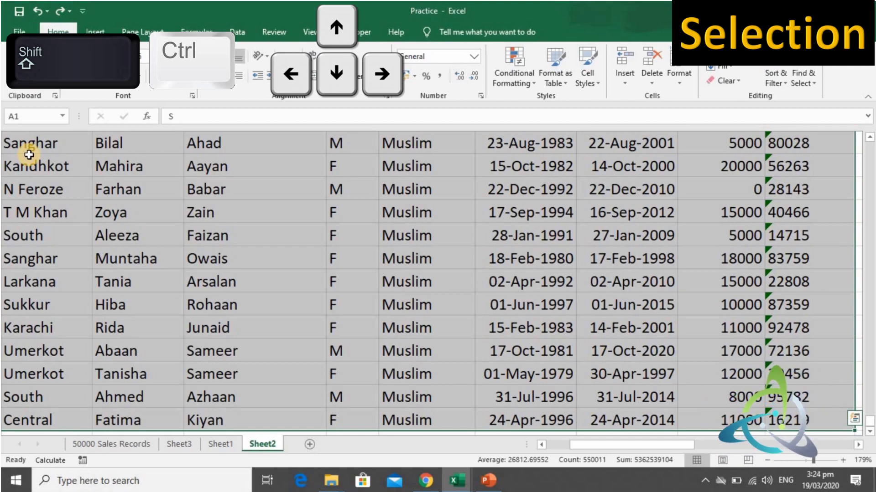
key("ctrl+Home")
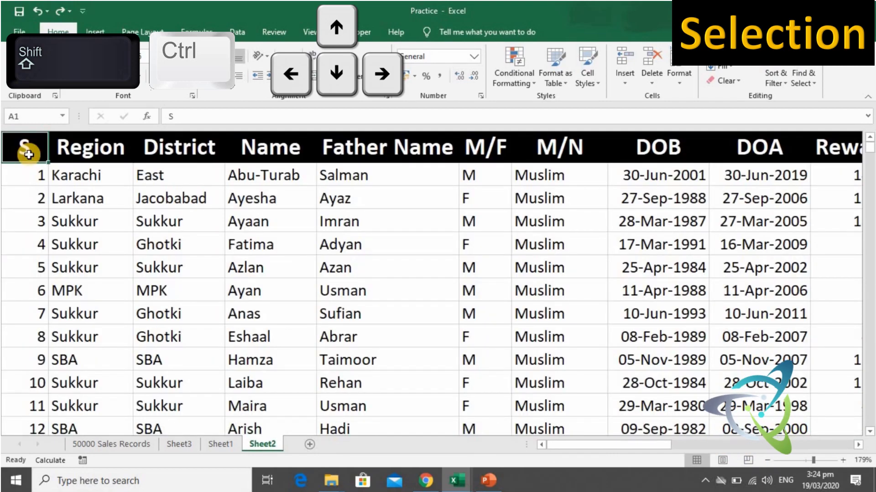
key("Right")
key("Right")
key("Right")
key("Right")
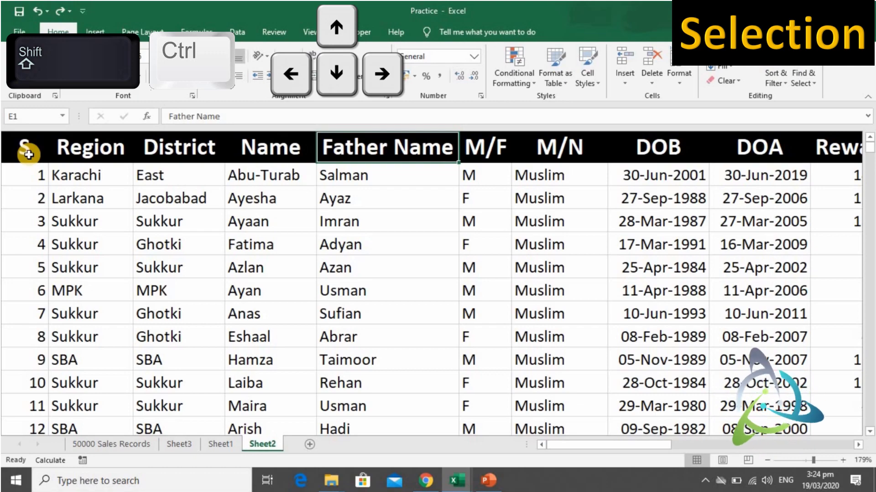
key("ctrl+shift+Down")
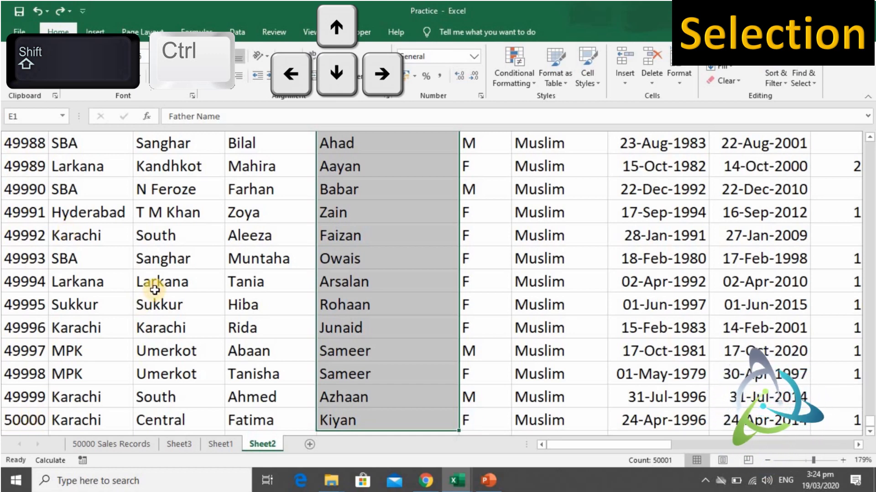
key("ctrl+BackSpace")
scroll(155, 290, "up", 1)
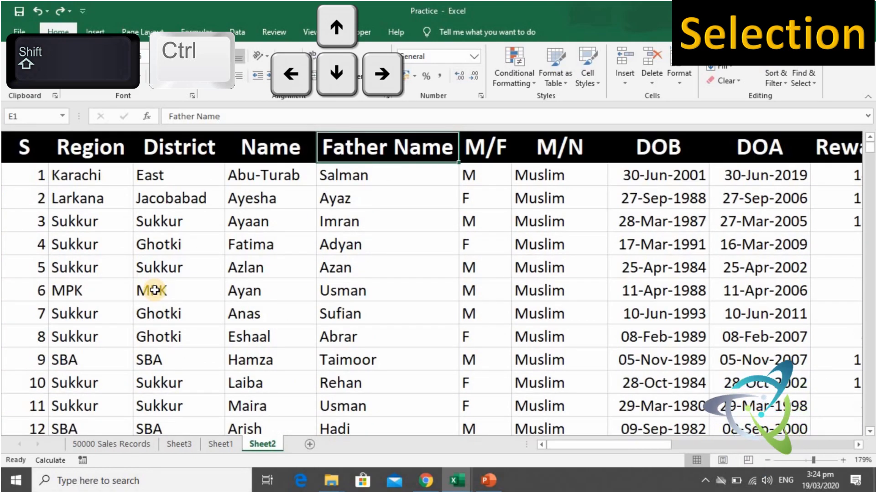
key("Down")
key("Down")
key("Down")
key("Down")
key("Down")
key("Down")
key("Down")
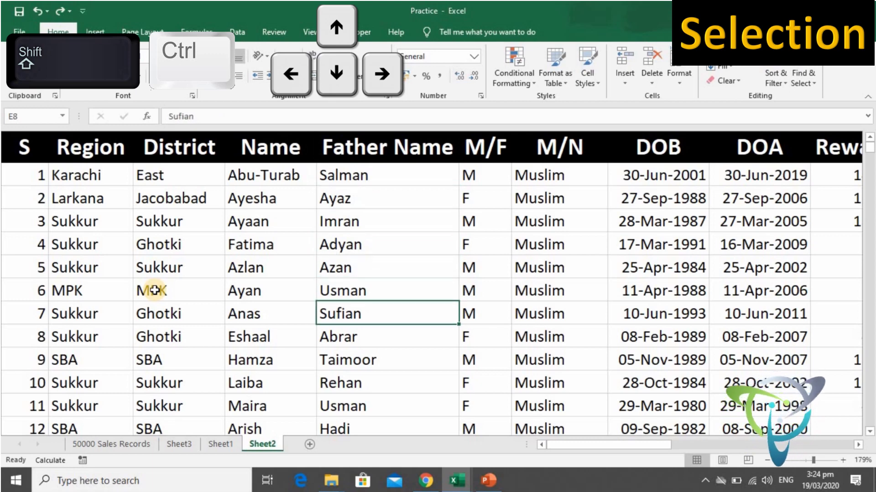
key("Delete")
key("Up")
key("Up")
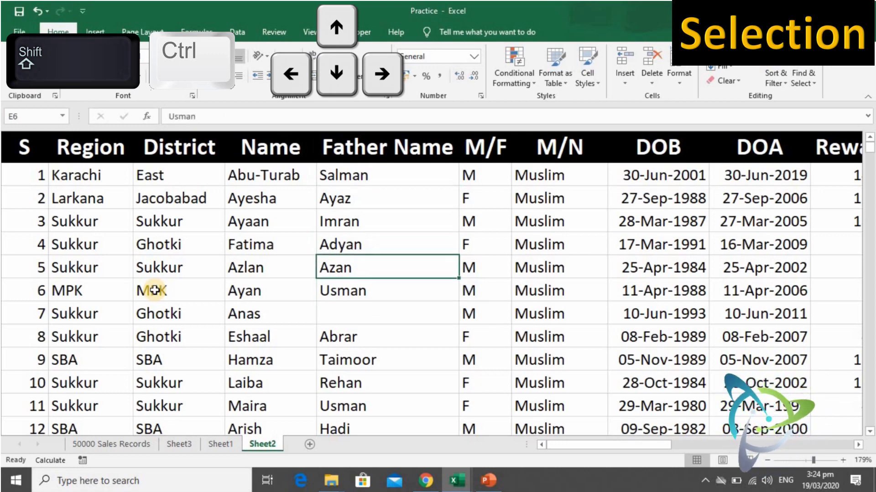
key("Up")
key("Up")
key("Up")
key("Up")
key("Up")
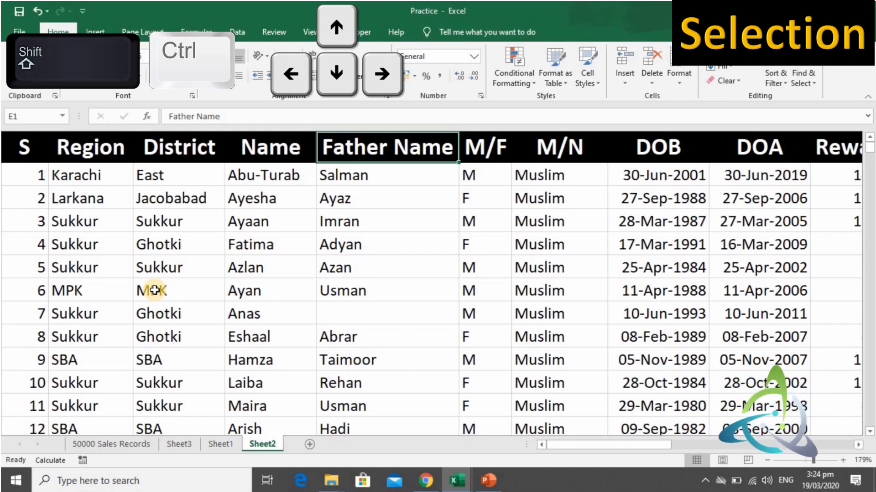
key("ctrl+shift+Down")
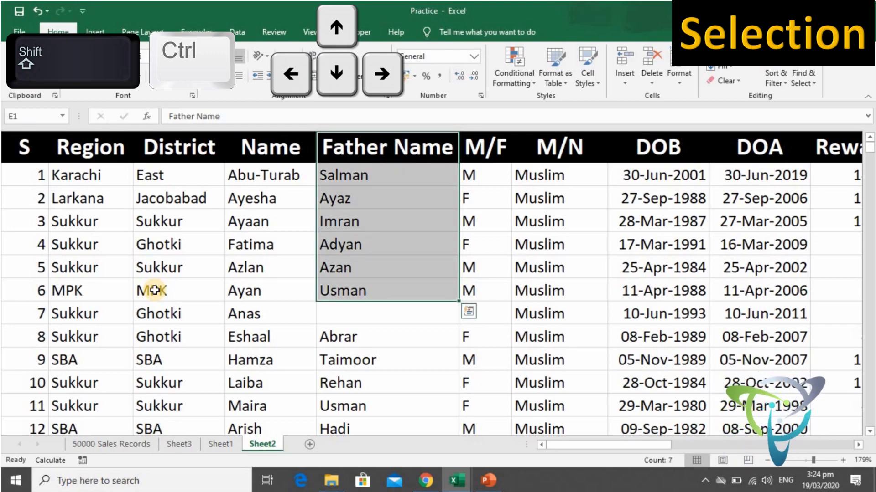
key("ctrl+shift+Down")
key("ctrl+shift+Down")
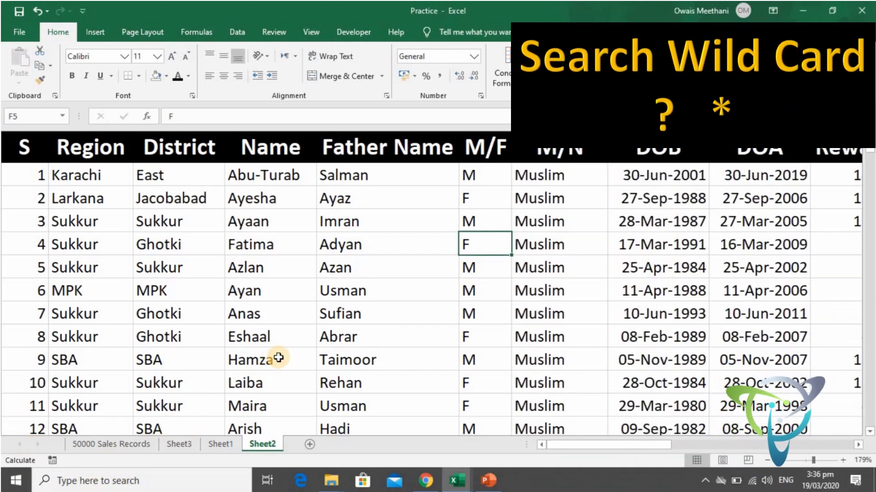
Search for 'ghotk?', step through three Ghotki matches, then clear the Find what box.
key("ctrl+f")
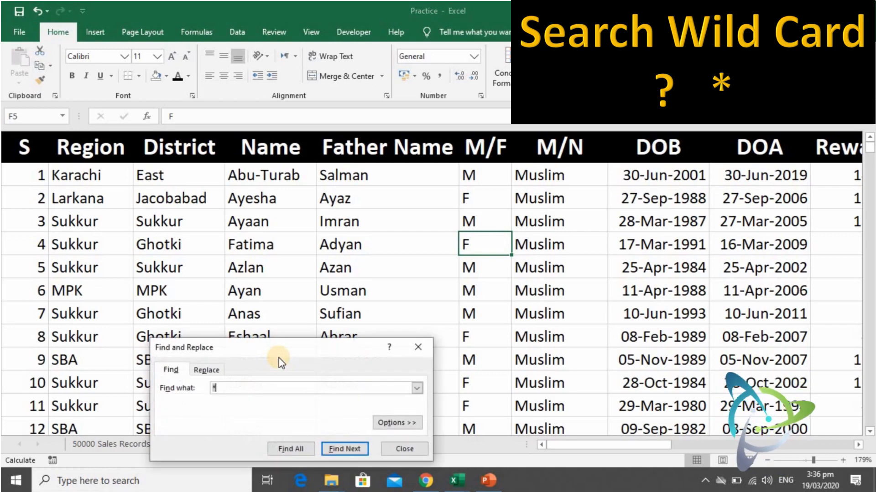
left_click_drag(278, 354, 523, 229)
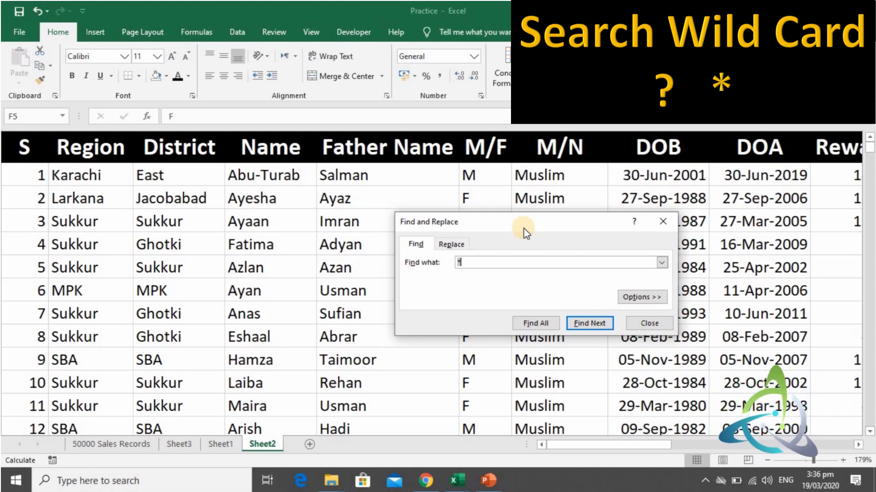
type("ghotk")
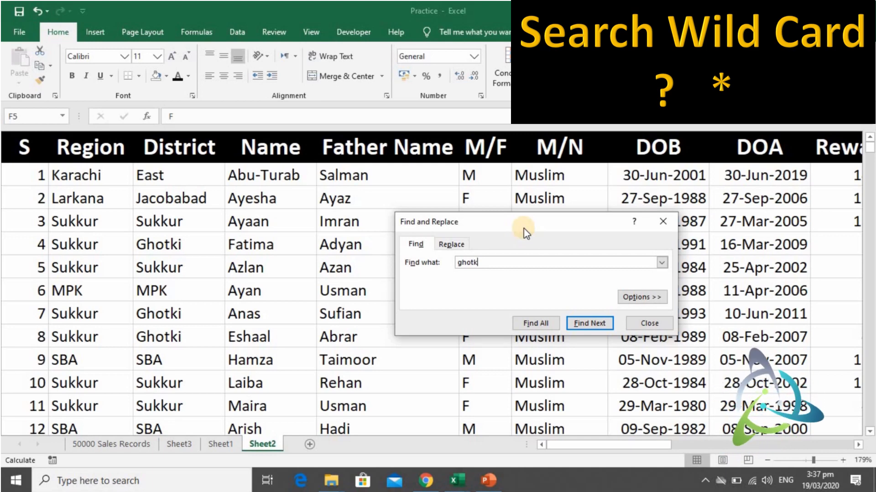
type("?")
key("Return")
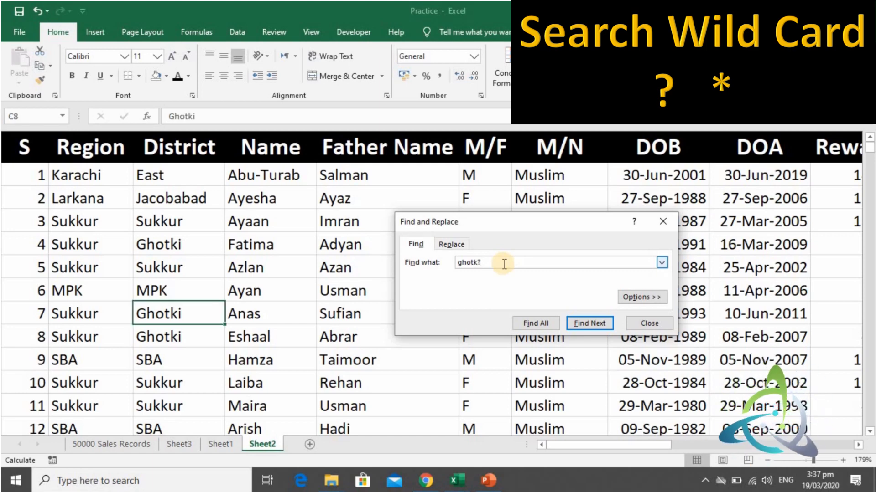
key("Return")
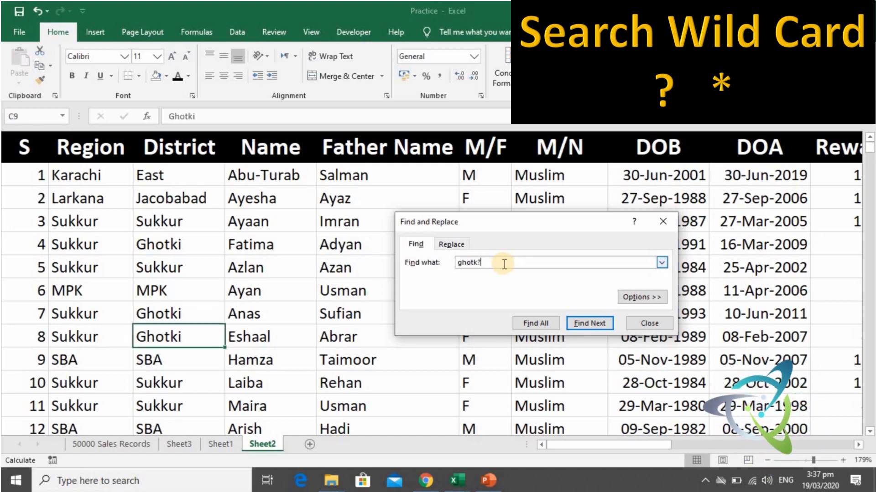
key("Return")
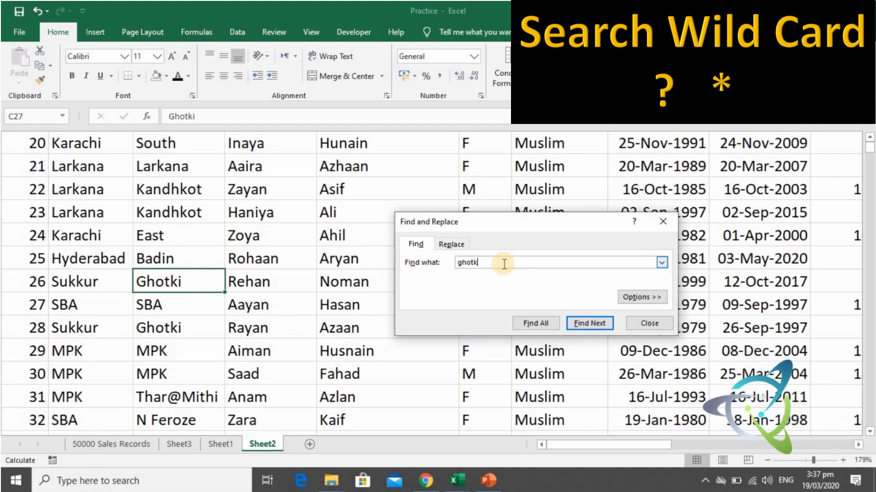
key("BackSpace")
key("BackSpace")
key("BackSpace")
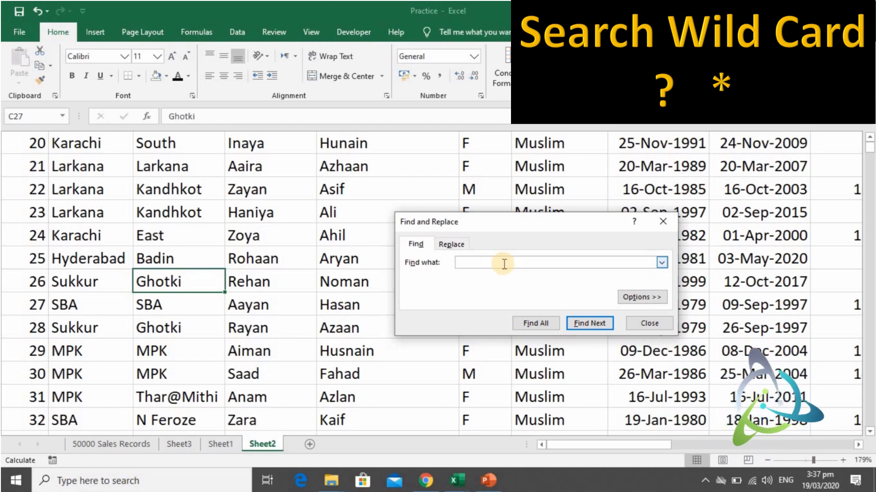
Search for Kandh* and step through three Kandhkot matches in the District column.
type("Kand")
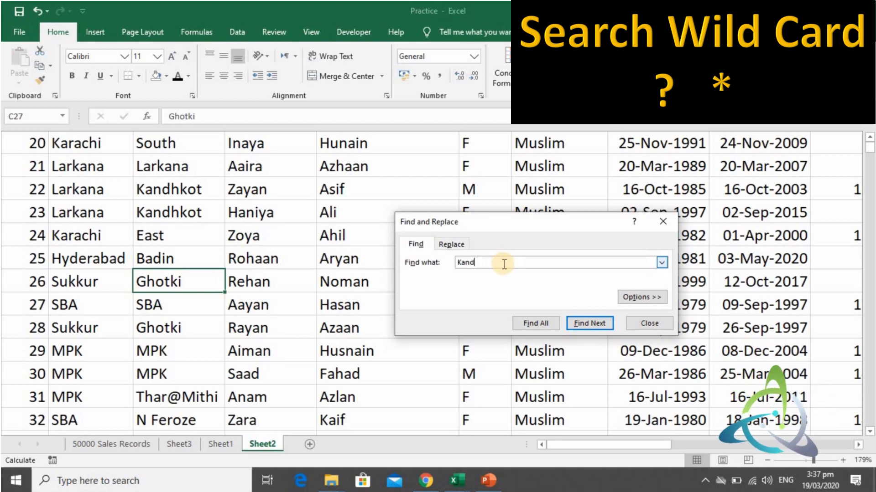
type("h")
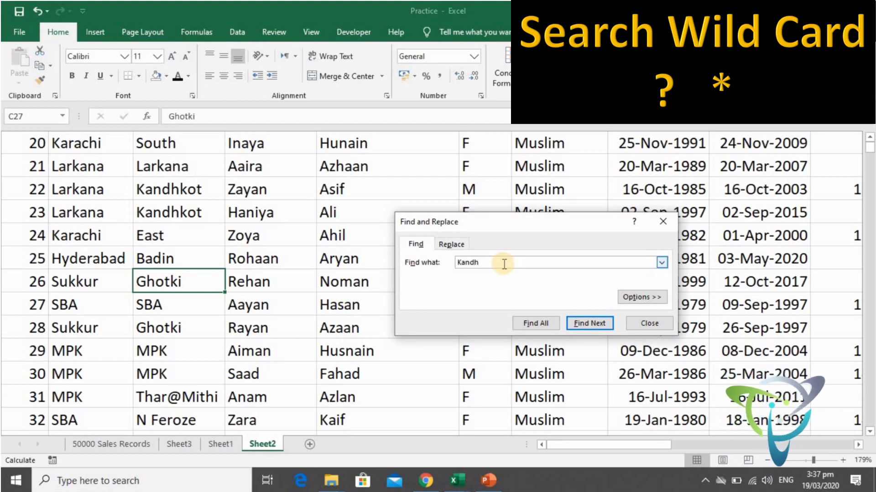
type("*")
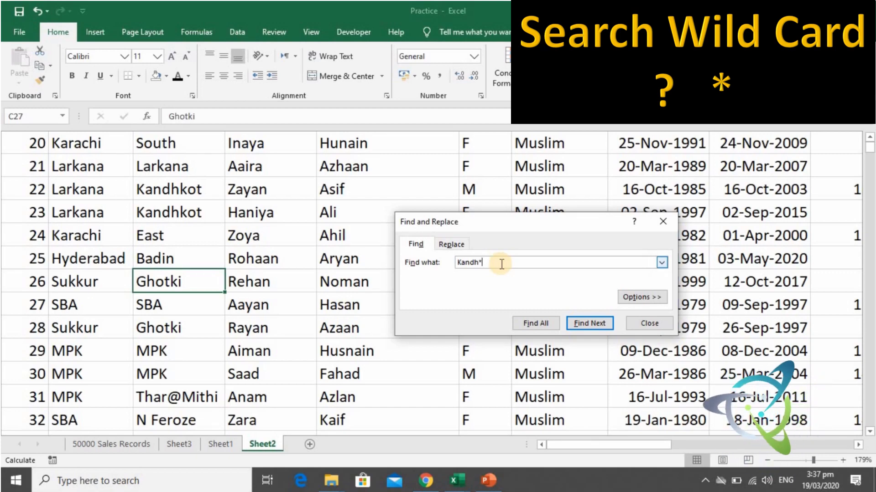
key("Return")
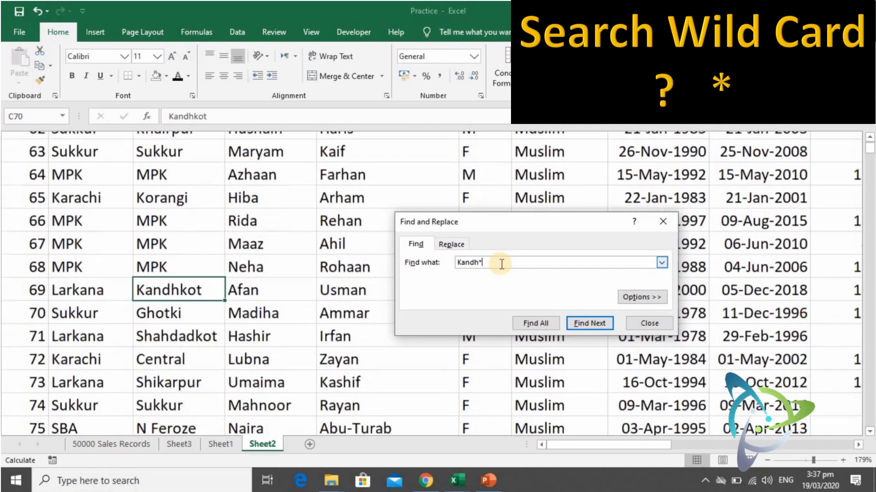
key("Return")
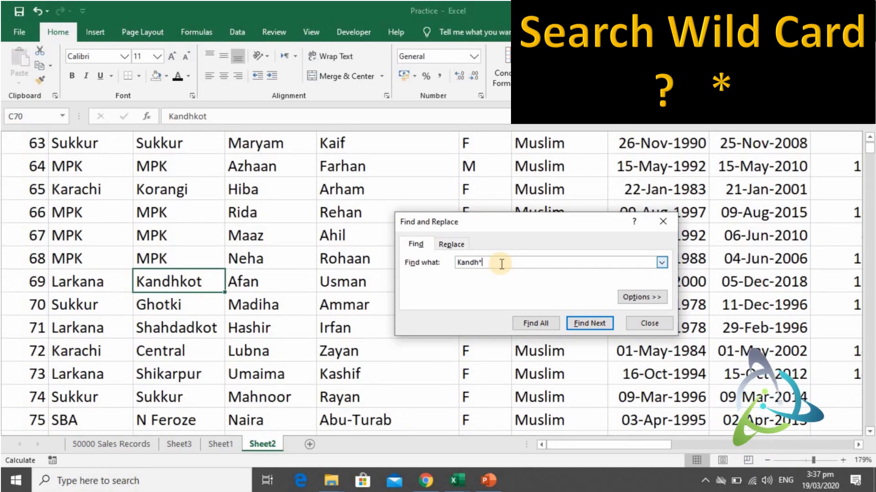
key("Return")
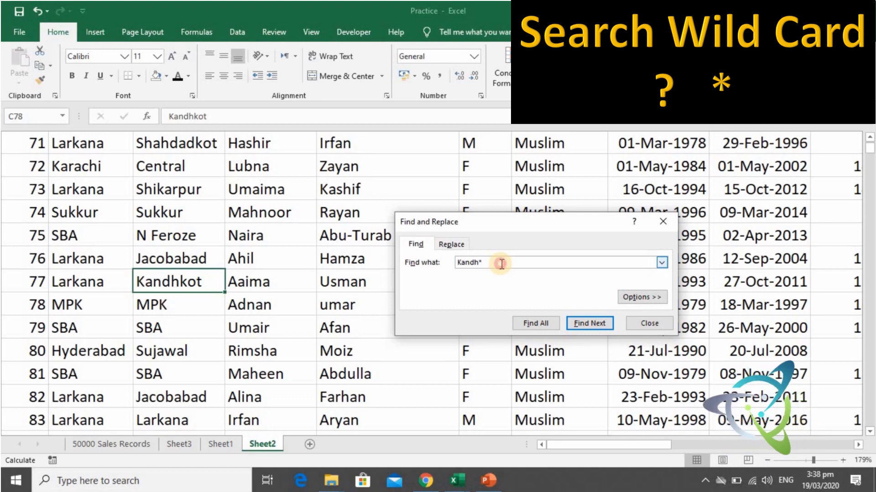
Clear the Kandh* text from the Find what box.
left_click_drag(501, 264, 443, 268)
left_click(442, 269)
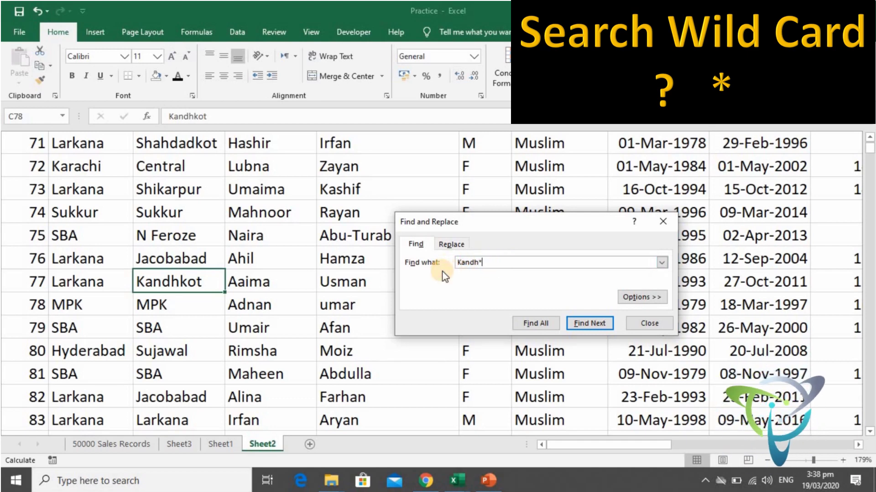
key("BackSpace")
key("BackSpace")
key("BackSpace")
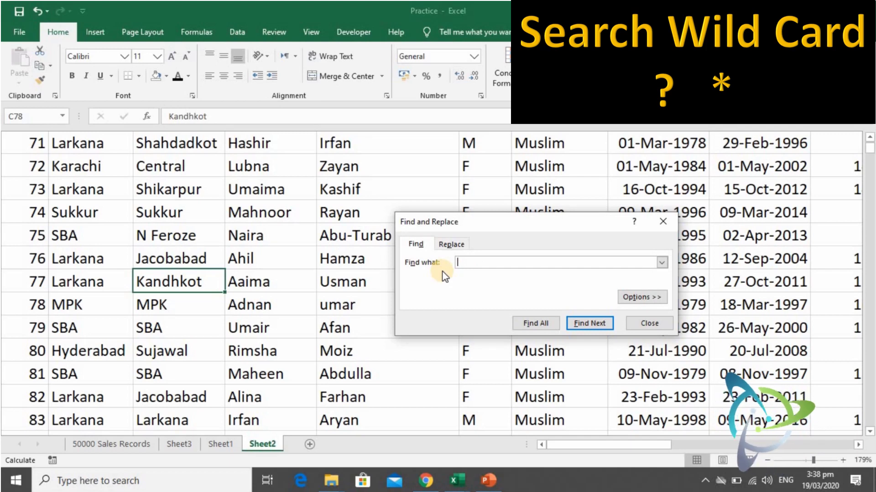
Search with the ? wildcard, stepping through three matches across the Aaima record.
type("?")
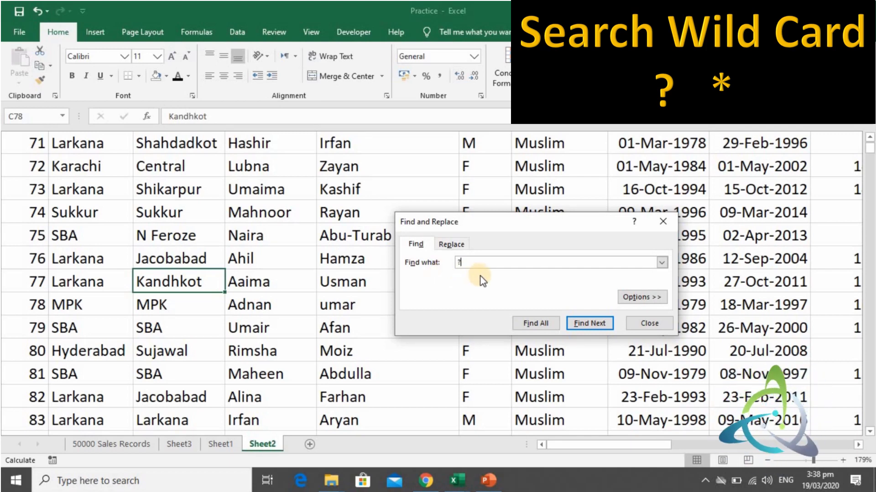
left_click(482, 262)
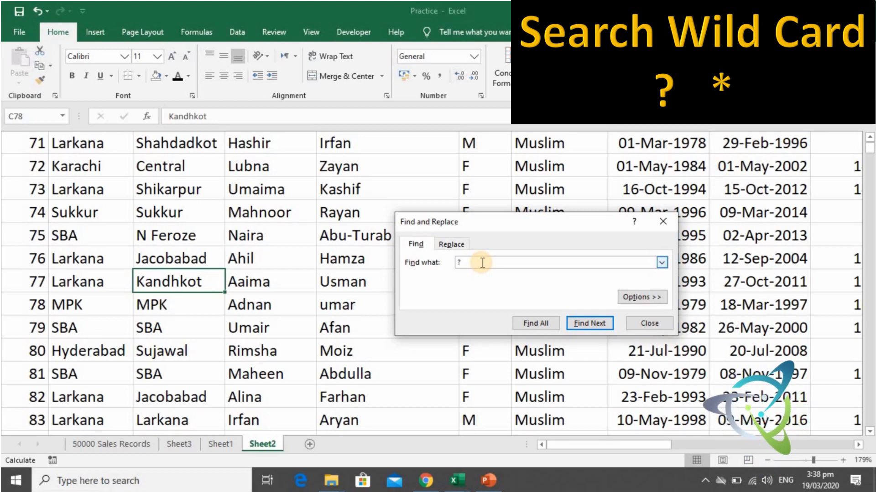
key("Return")
key("Return")
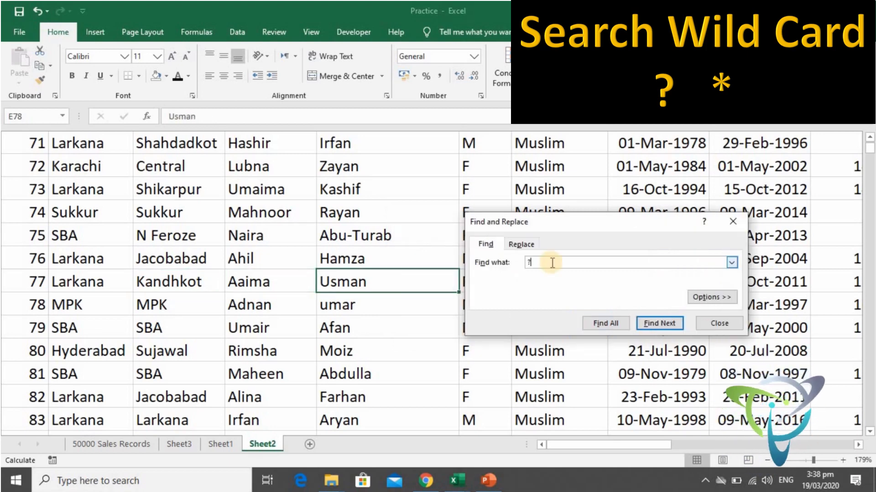
key("Return")
key("Return")
key("Return")
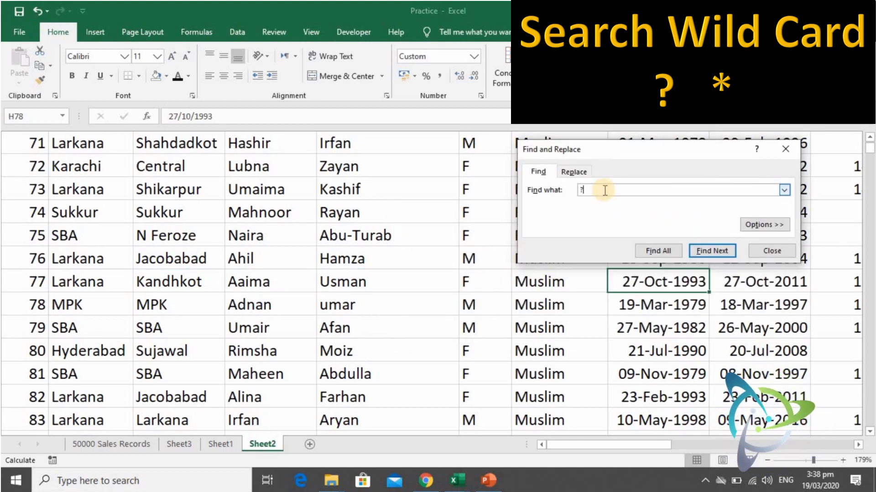
key("Return")
key("Return")
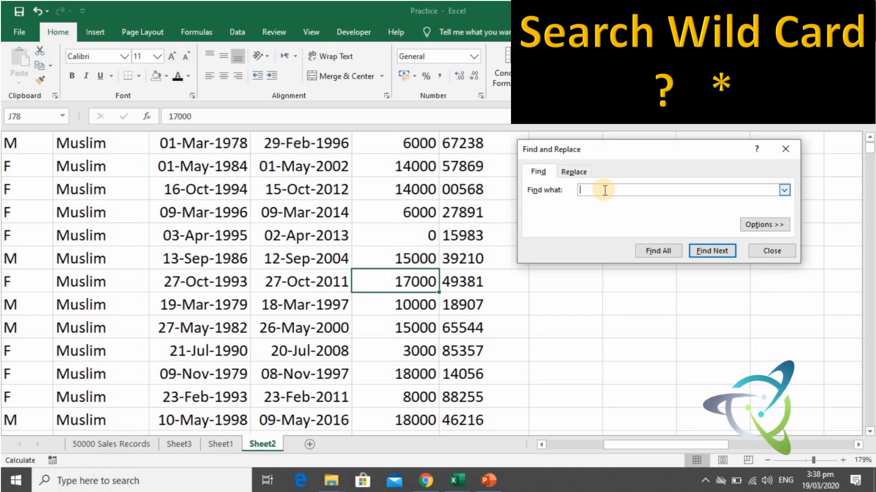
Search with the * wildcard, moving on through the next three matching cells.
key("Return")
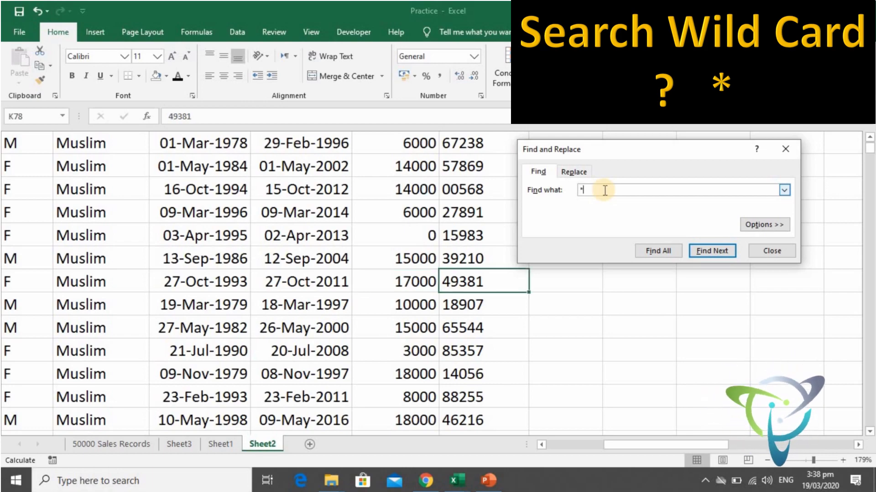
key("Return")
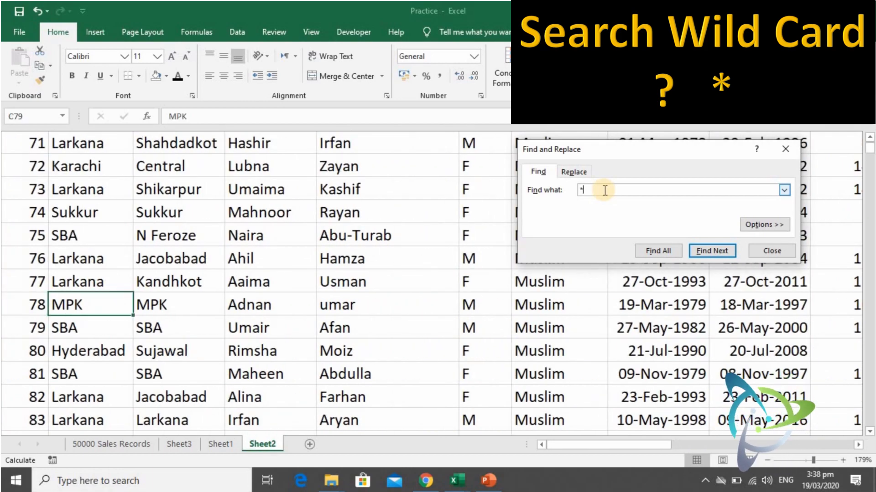
key("Return")
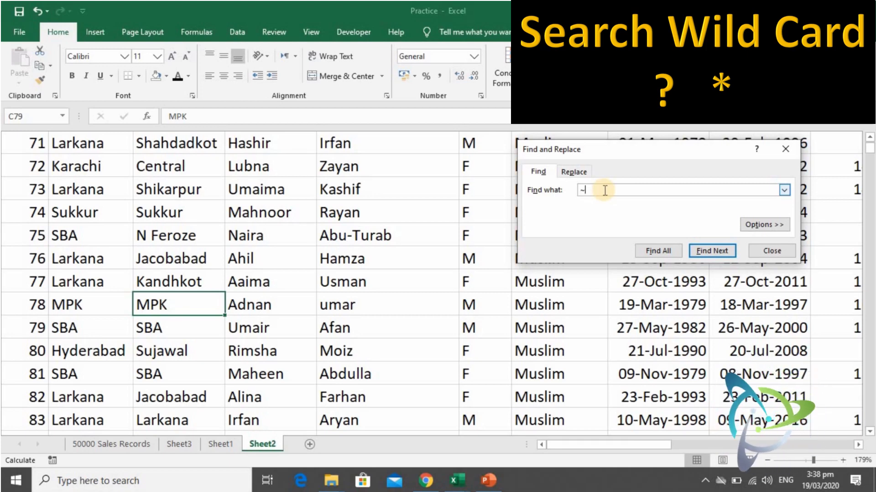
Search for a literal question mark with ~? and dismiss the no-match message.
type("?")
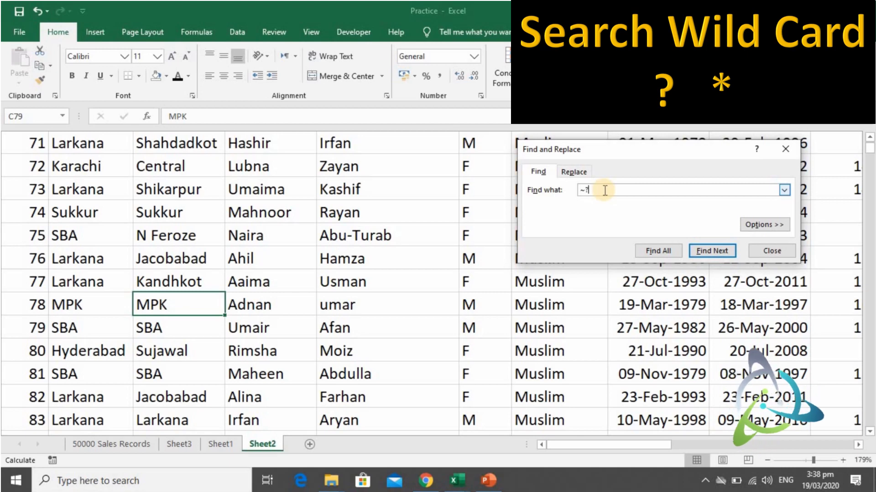
key("Return")
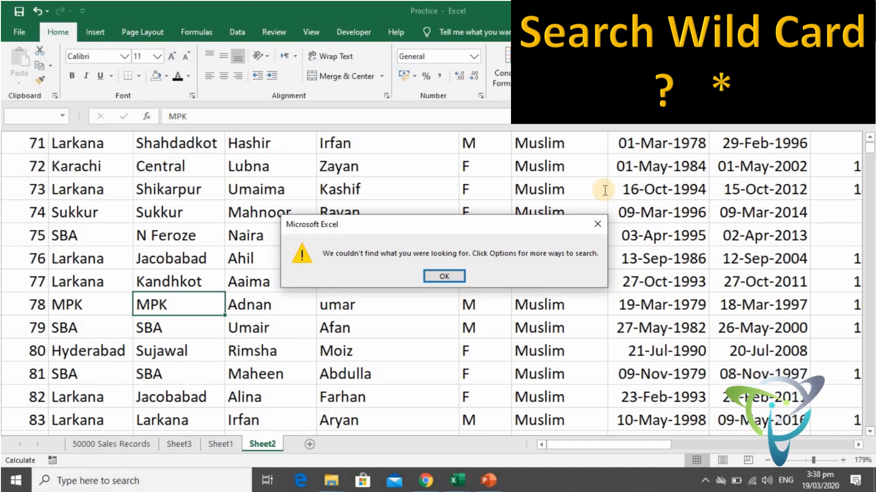
key("Return")
Search for a literal asterisk with ~*, then close Find and Replace.
key("BackSpace")
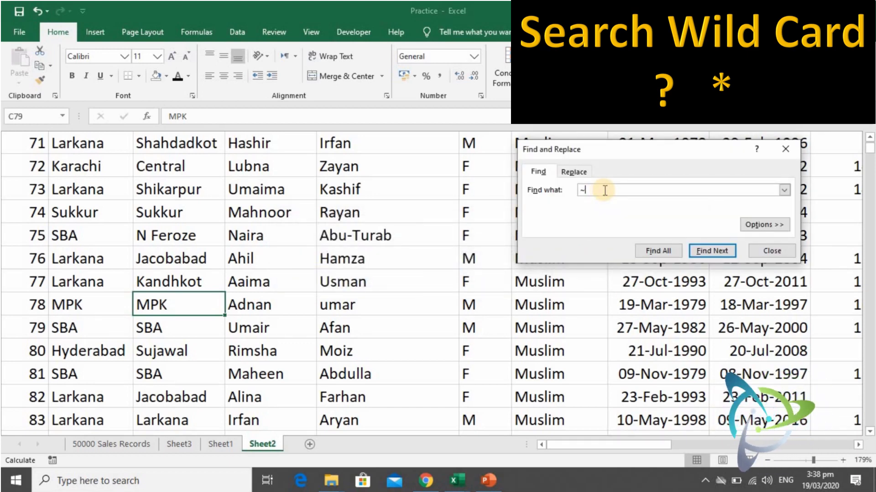
type("*")
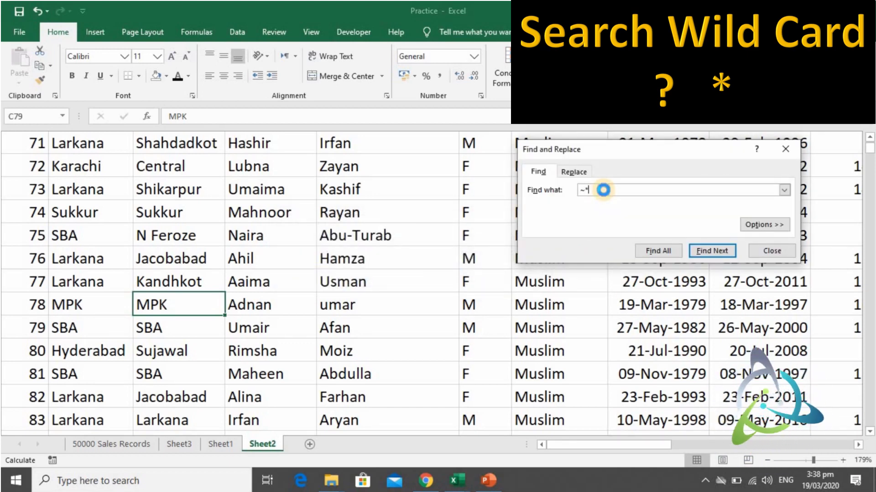
key("Return")
key("Return")
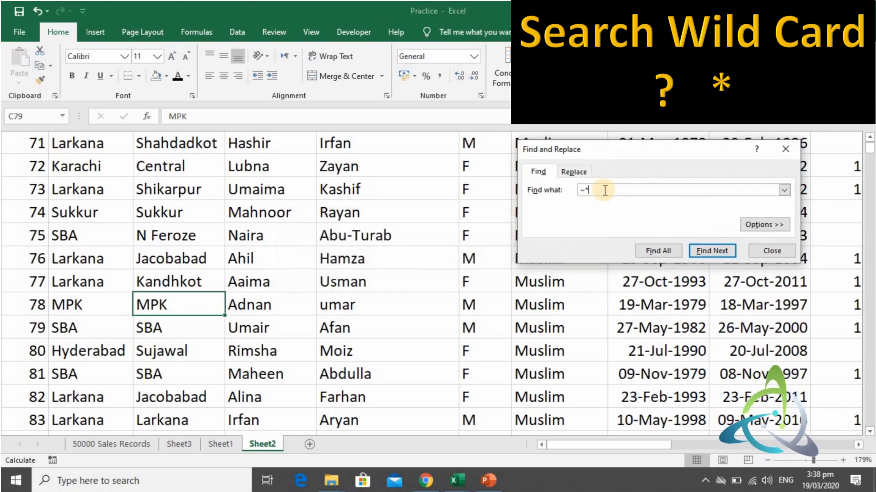
left_click(767, 248)
Enter ? in L66, * in L68 and ? in L74.
key("Right")
key("Right")
key("Right")
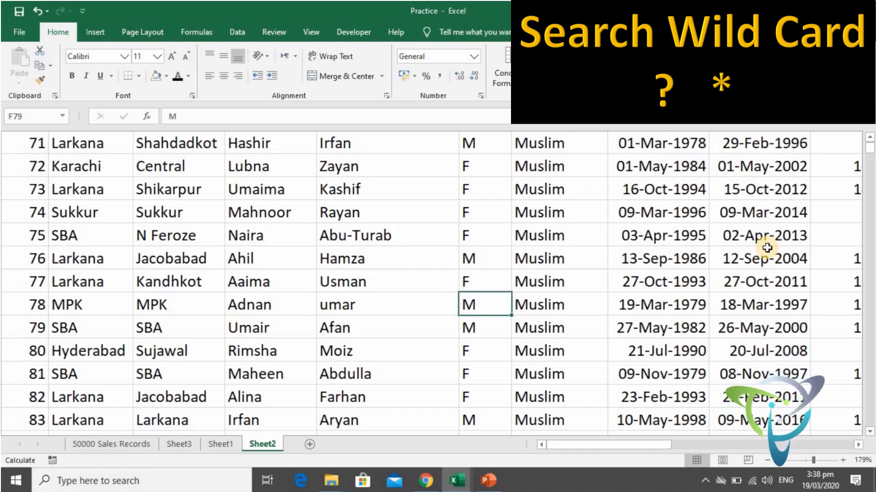
key("Right")
key("Right")
key("Right")
key("Right")
key("Right")
key("Right")
key("Up")
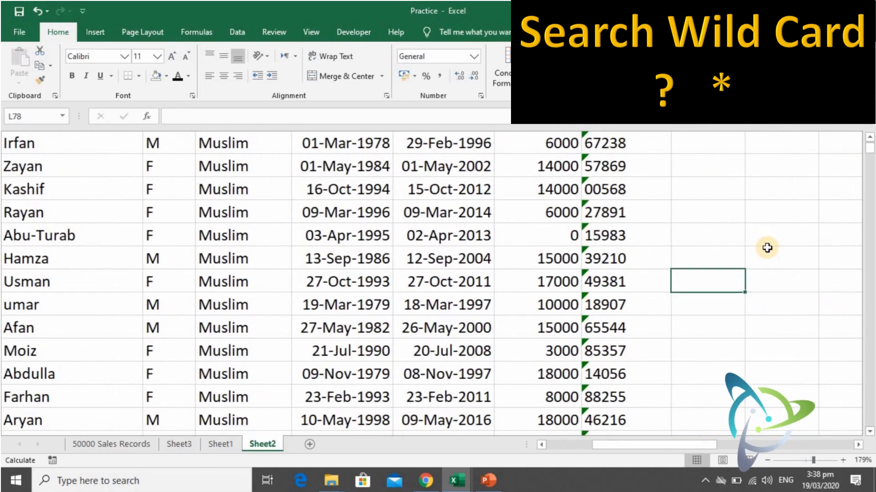
key("Up")
key("Up")
key("Up")
key("Up")
key("Up")
key("Up")
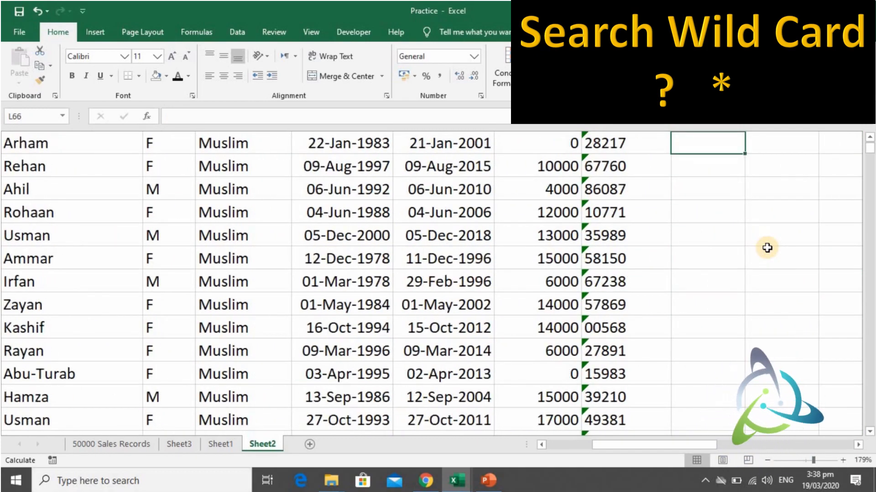
type("?")
key("Return")
key("Down")
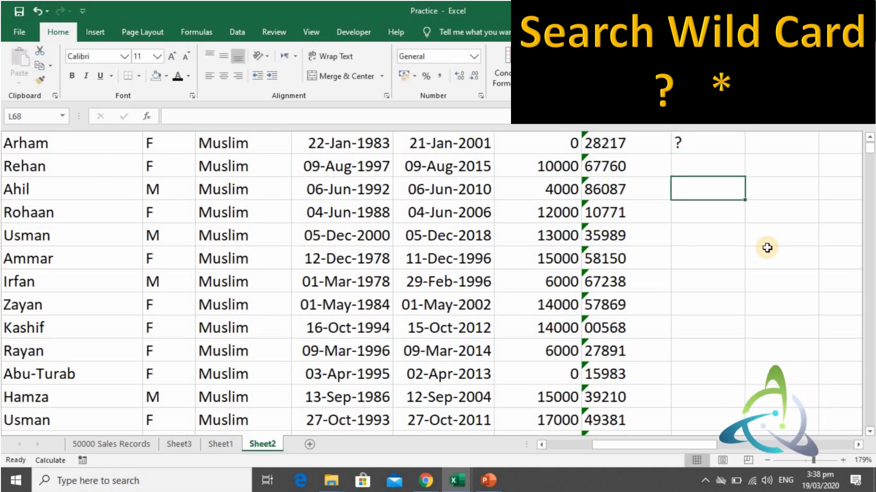
type("*")
key("Return")
key("Down")
key("Down")
key("Down")
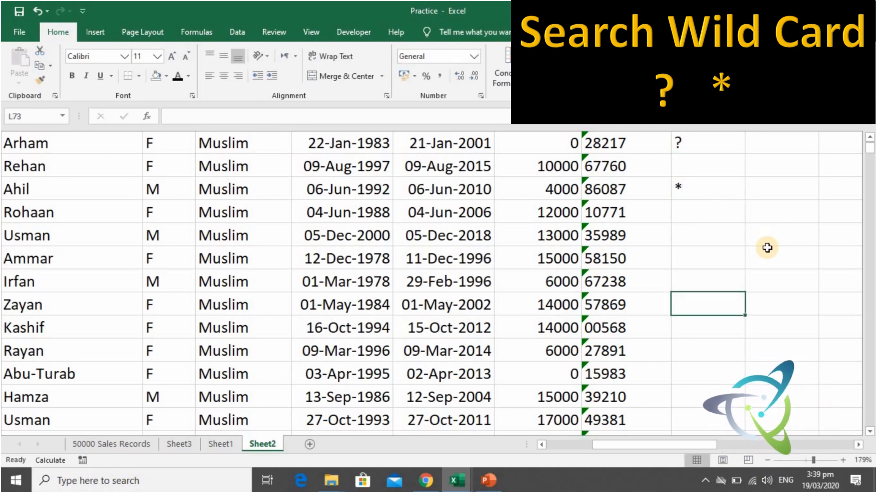
key("Down")
type("?")
key("Left")
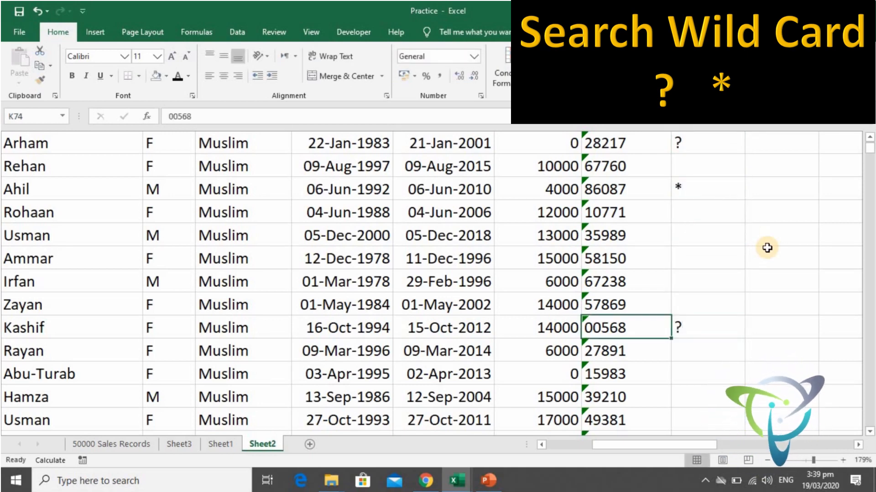
Select column A down to the last data row and pick the Fatima cell.
key("Left")
key("Left")
key("Left")
key("Left")
key("Left")
key("Left")
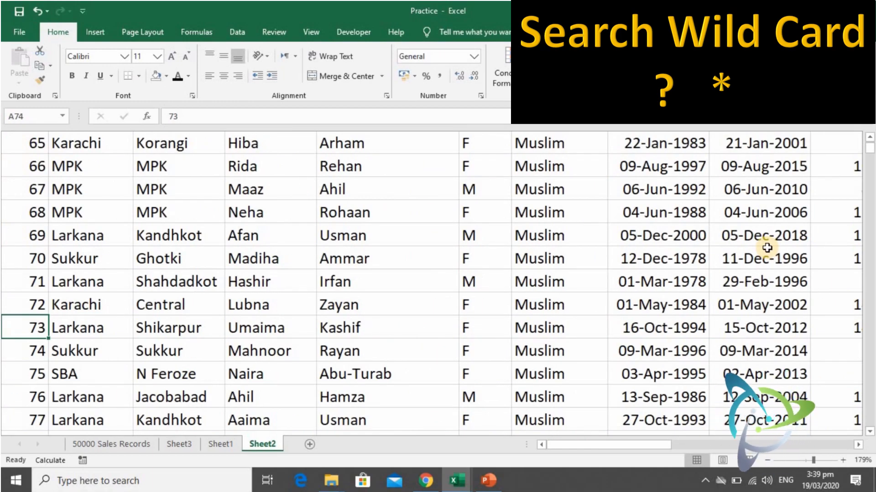
key("ctrl+shift+Down")
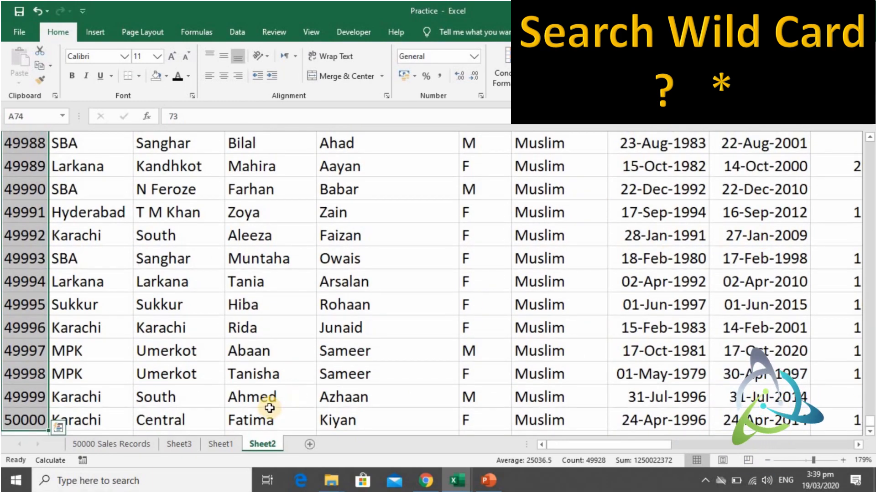
left_click(268, 410)
right_click(269, 408)
key("Escape")
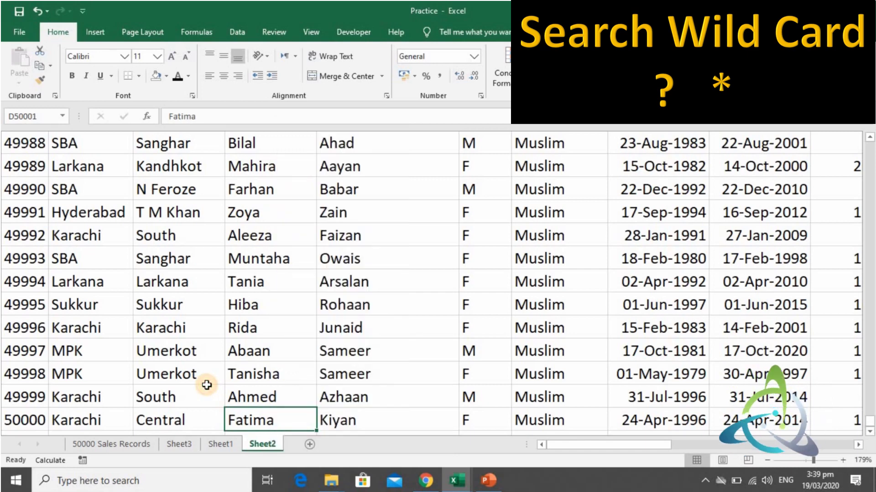
Find the cell holding the asterisk using the ~* search term.
key("ctrl+f")
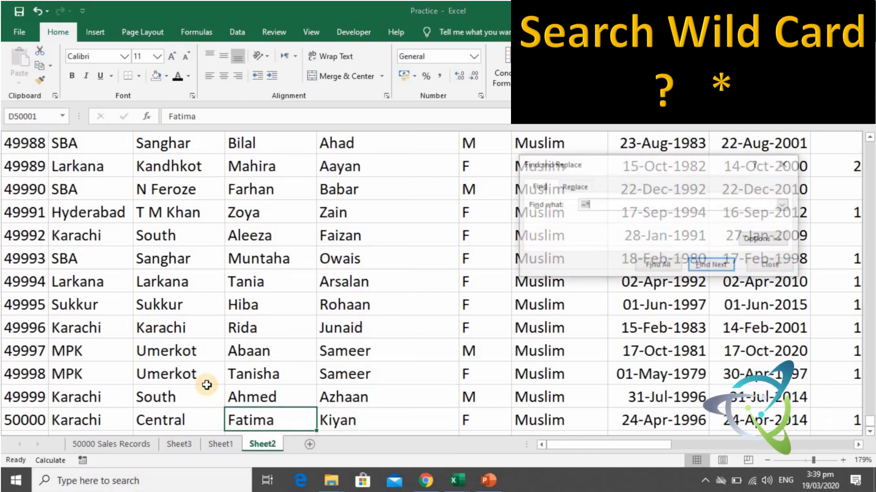
key("Home")
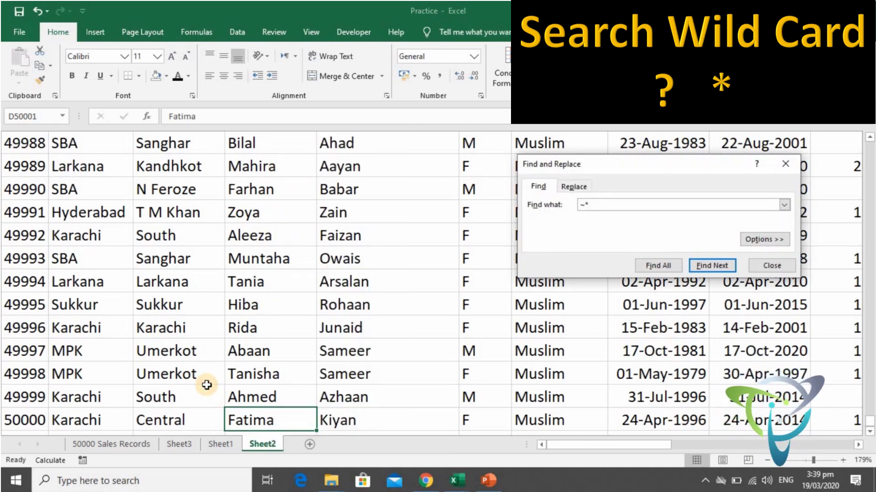
key("Right")
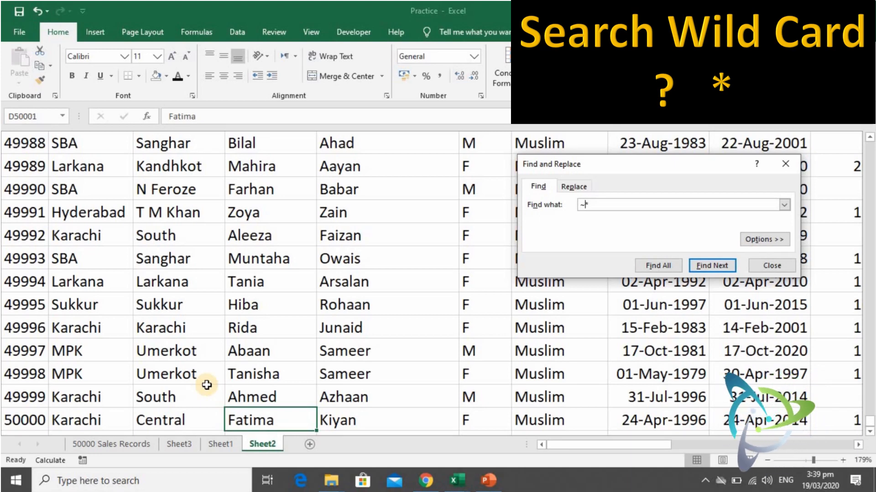
key("Right")
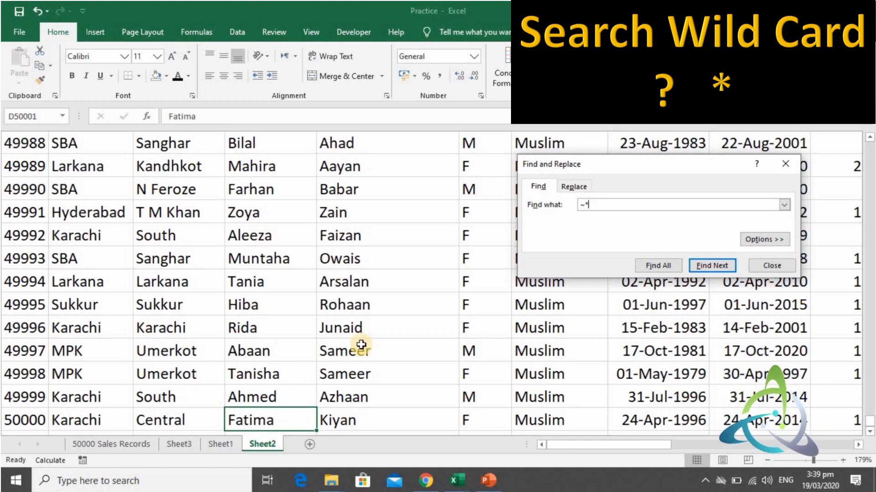
key("Return")
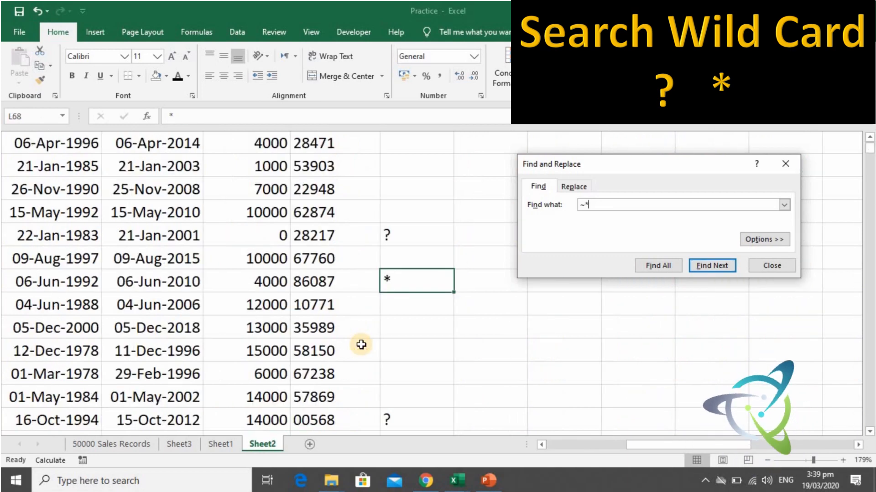
Change the search to ~? and find the cell holding the question mark.
key("BackSpace")
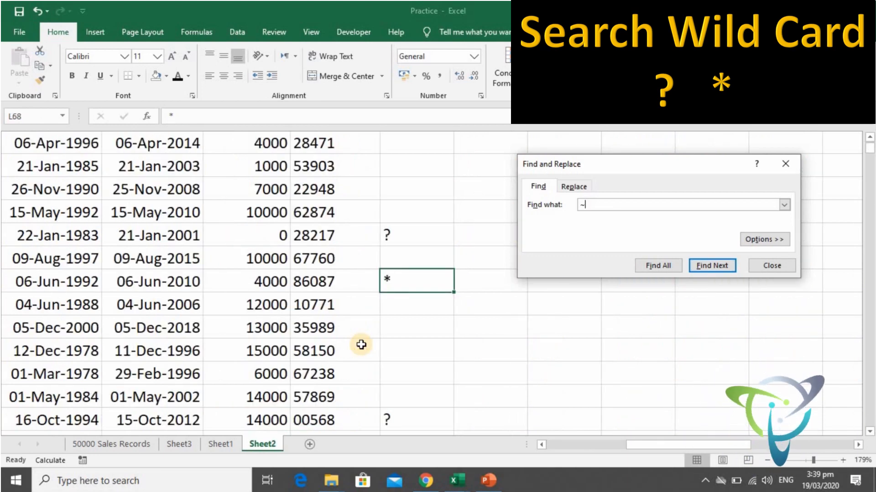
type("?")
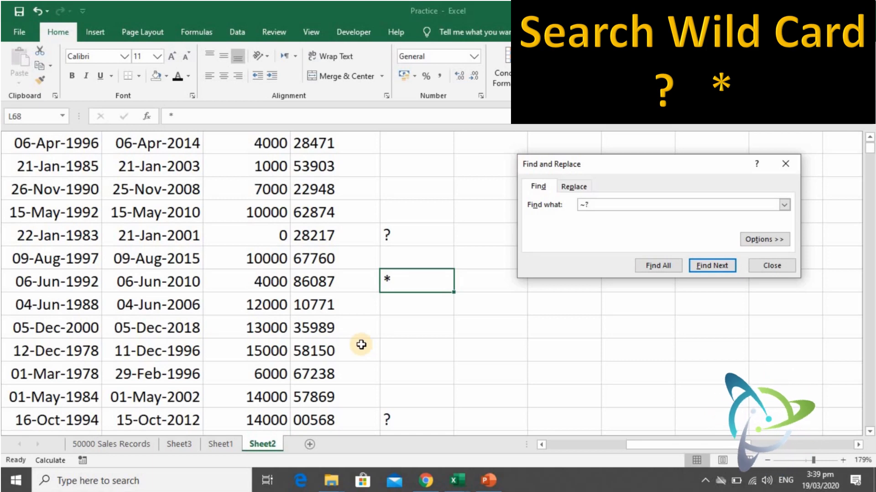
key("Return")
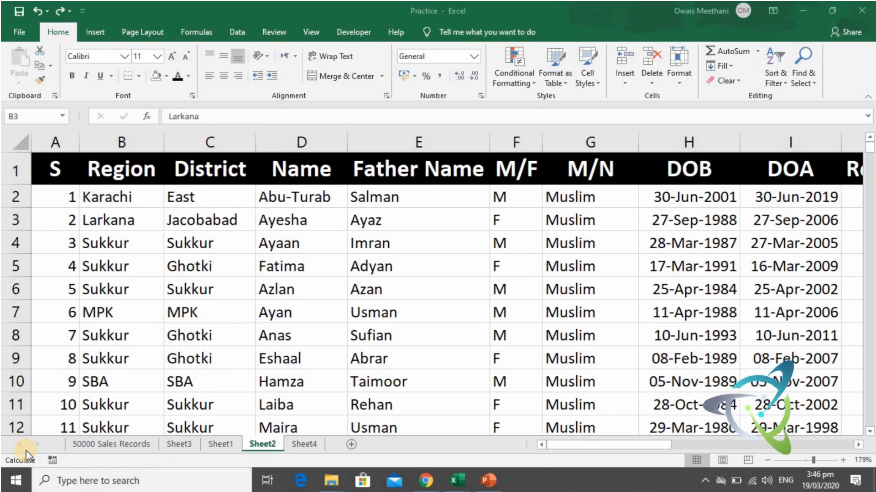
Select and copy Sheet2's range A1:K31, then go to the blank Sheet4.
left_click(61, 176)
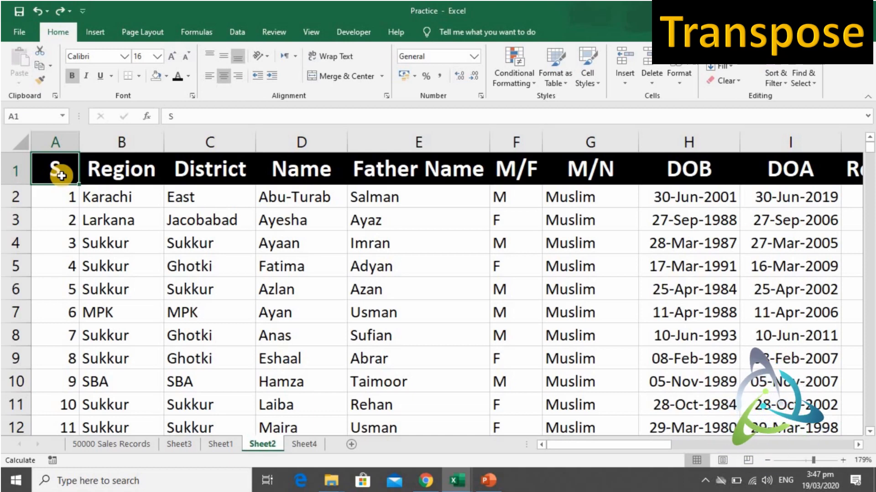
key("shift+Down")
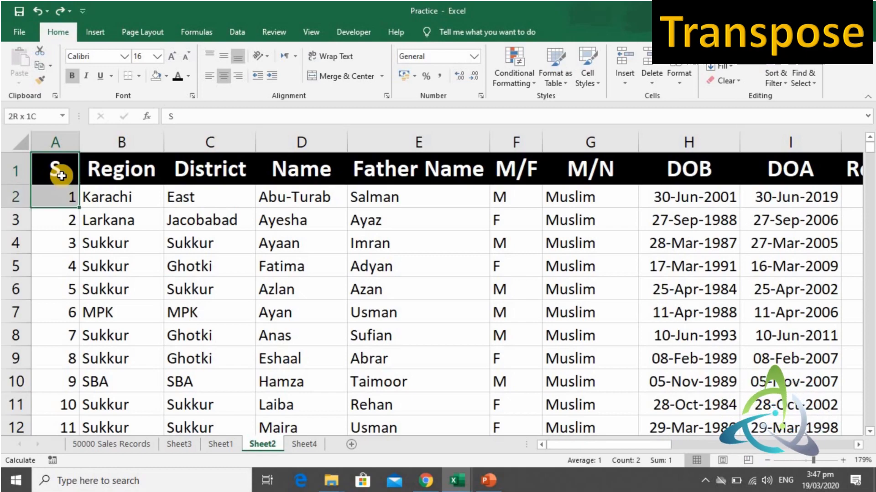
key("shift+Down")
key("shift+Down")
key("shift+Down")
key("shift+Down")
key("shift+Down")
key("shift+Down")
key("shift+Down")
key("shift+Down")
key("shift+Down")
key("shift+Down")
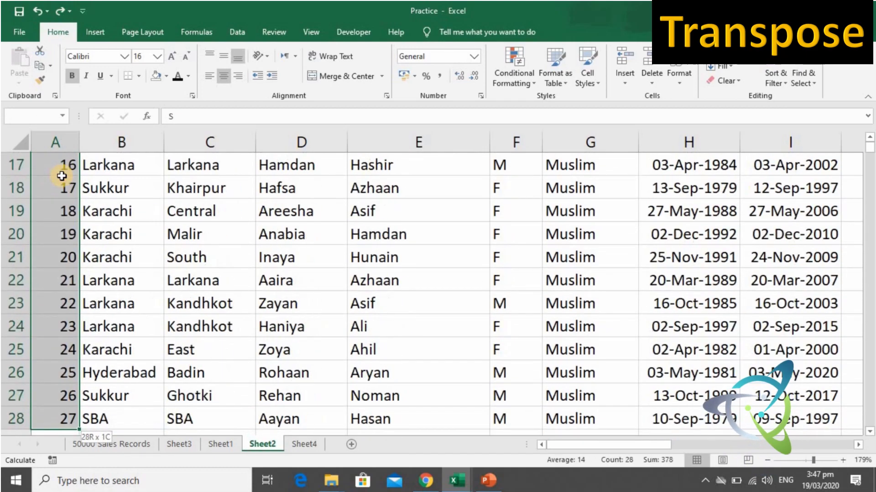
key("shift+Down")
key("shift+Down")
key("shift+Down")
key("shift+Up")
key("shift+Up")
key("shift+Up")
key("shift+Up")
key("shift+Up")
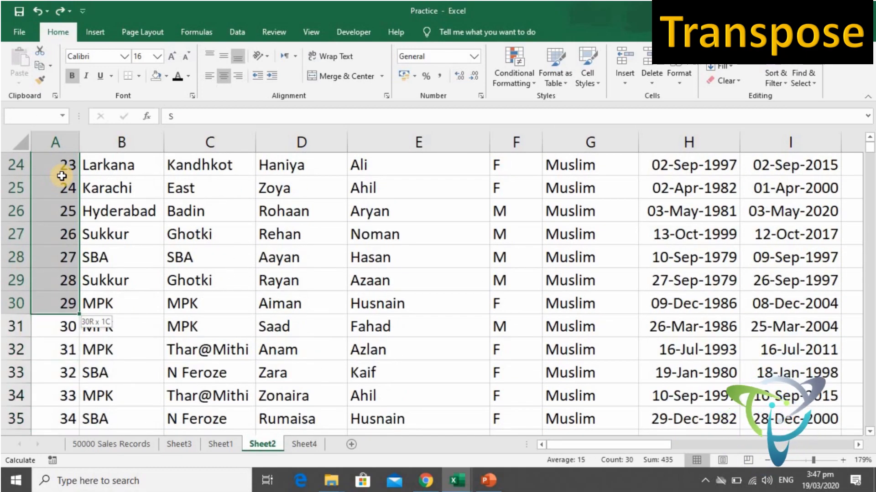
key("shift+Down")
key("shift+Down")
key("ctrl+shift+Right")
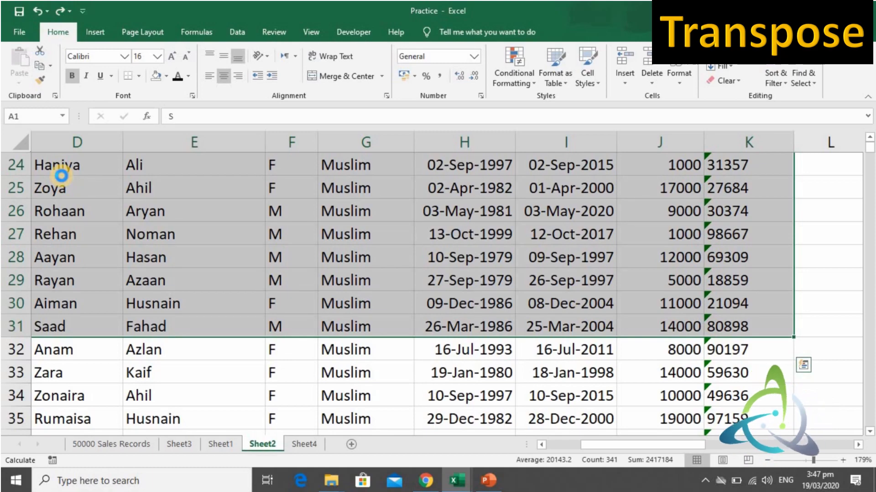
key("ctrl+c")
key("ctrl+q")
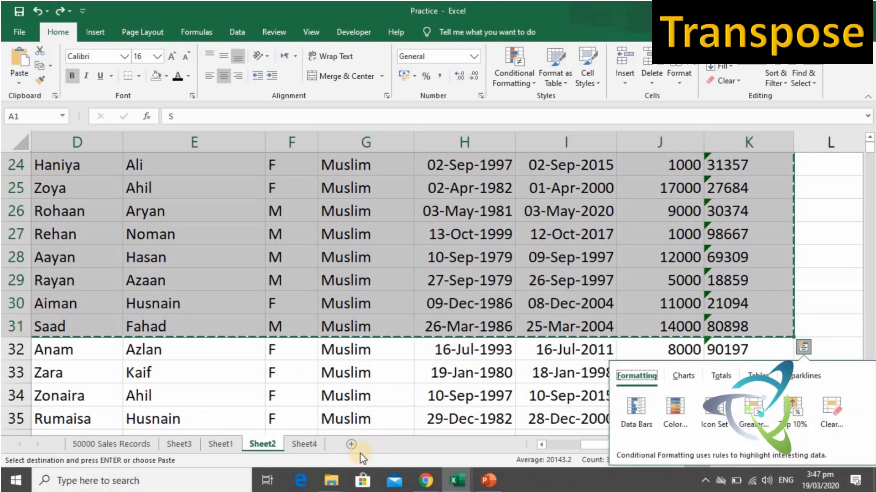
left_click(304, 444)
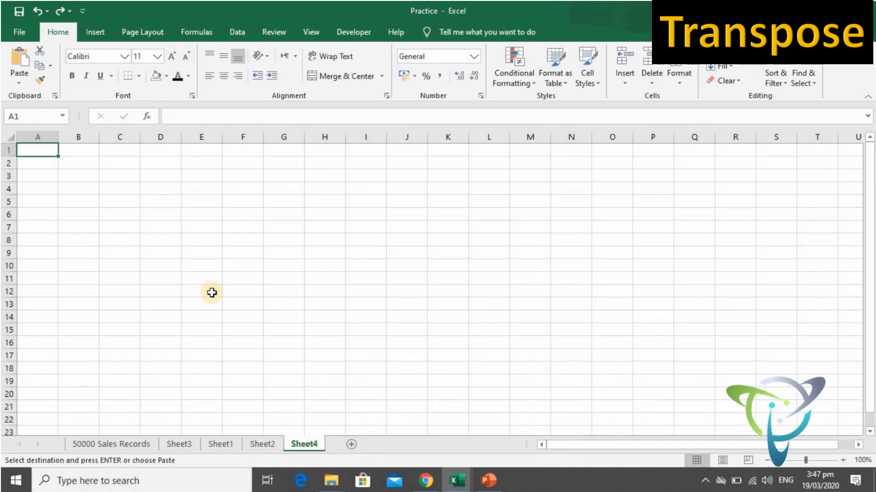
right_click(46, 152)
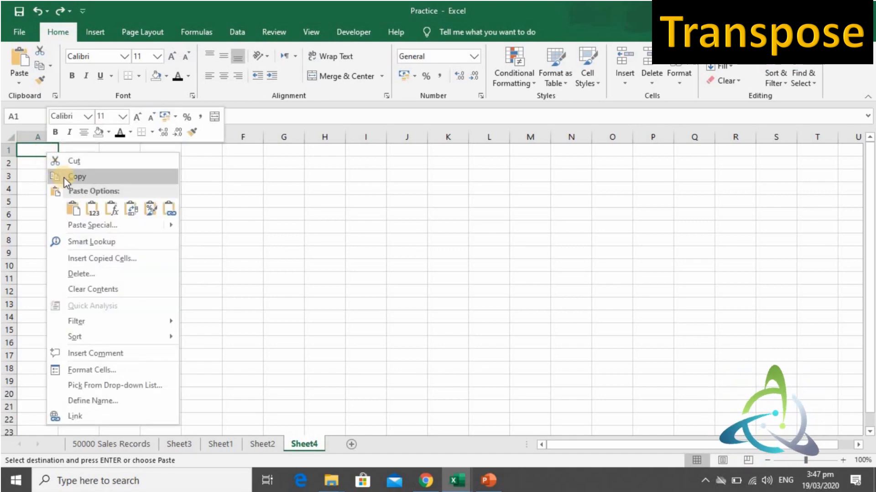
left_click(90, 226)
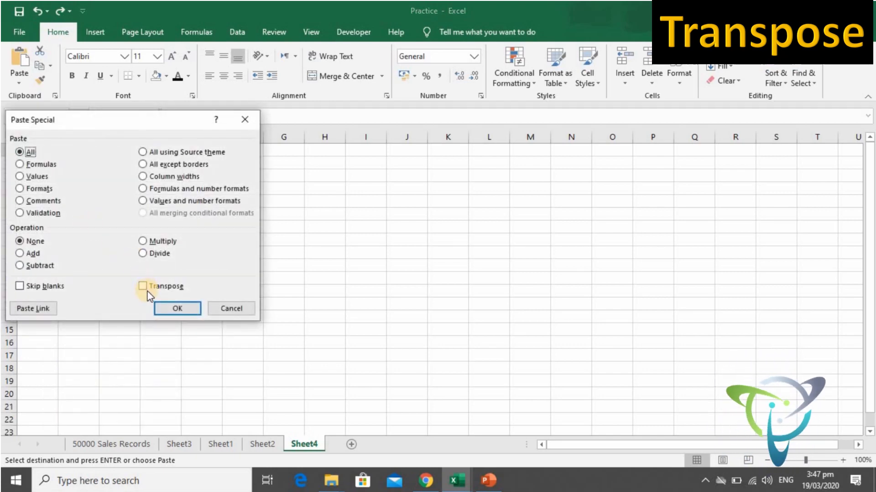
left_click(142, 286)
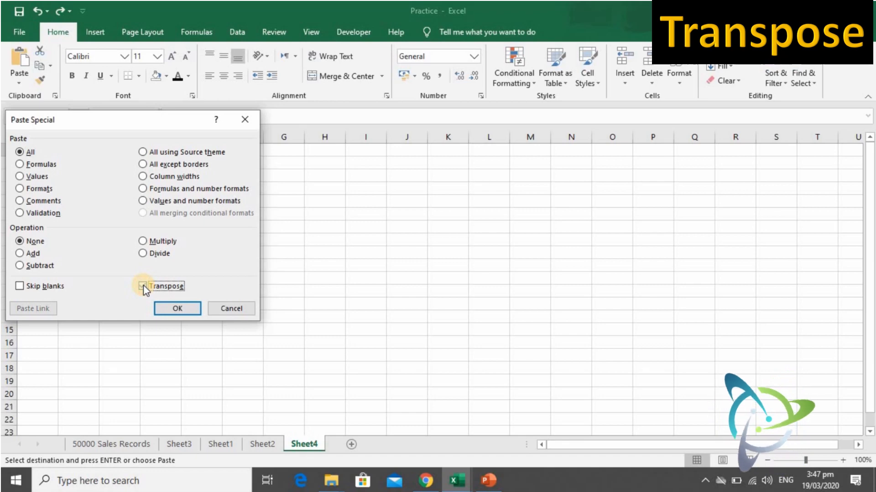
left_click(176, 310)
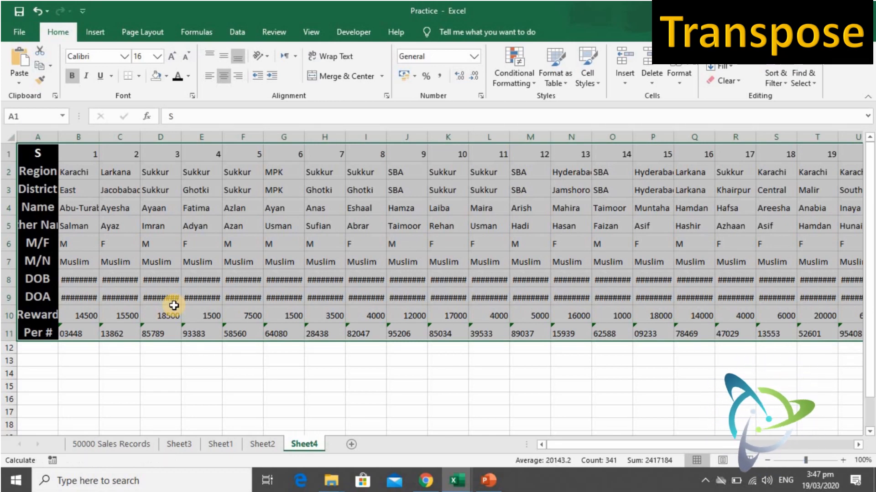
key("ctrl+z")
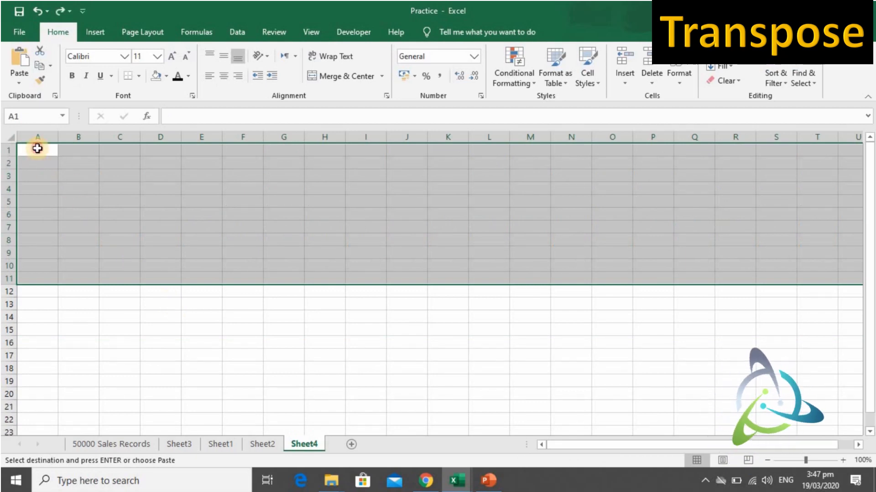
Paste the copied records transposed at Sheet4 A1 and AutoFit all column widths.
left_click(37, 148)
right_click(38, 149)
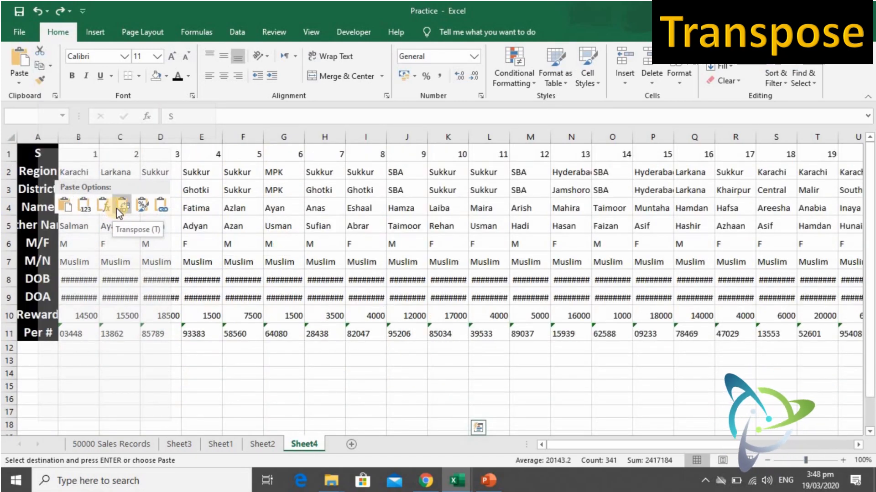
left_click(118, 208)
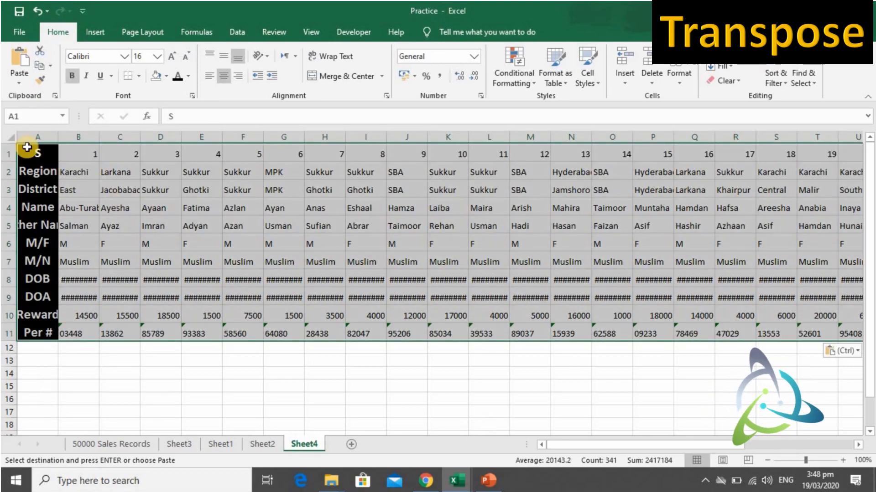
key("ctrl+a")
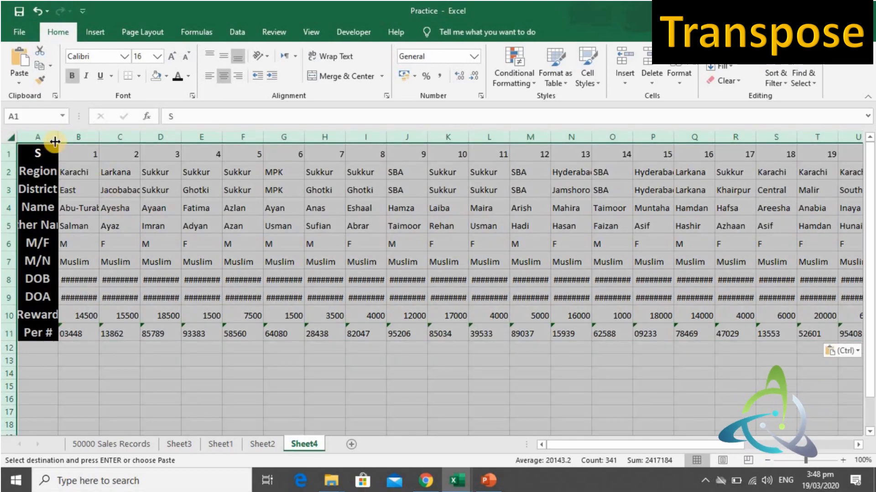
double_click(58, 137)
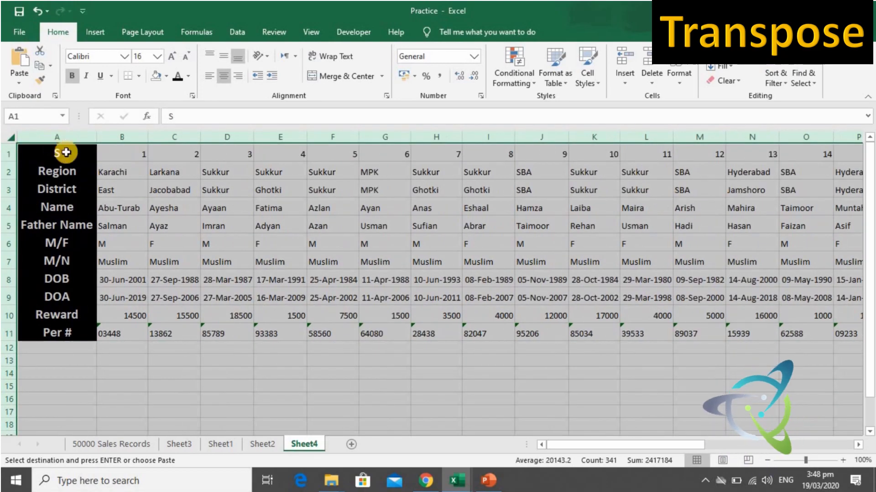
Check the Per # values along row 11, starting from B5.
left_click(139, 230)
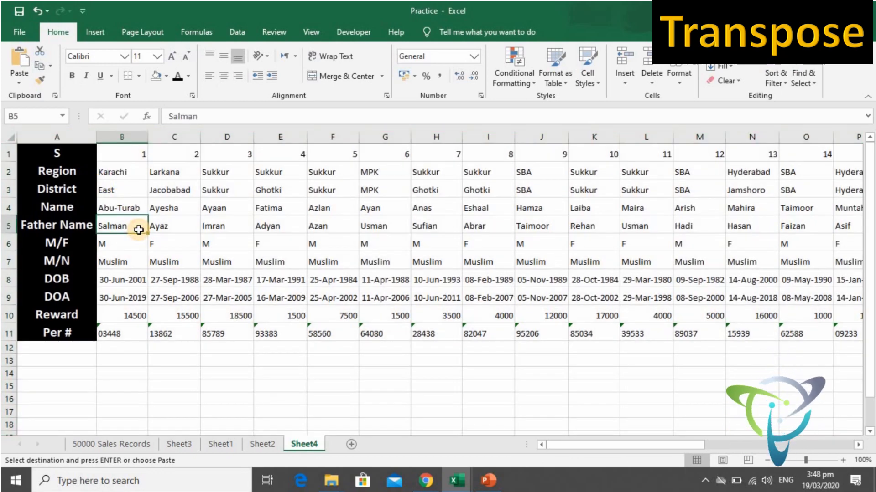
key("Down")
key("Down")
key("Down")
key("Down")
key("Down")
key("Down")
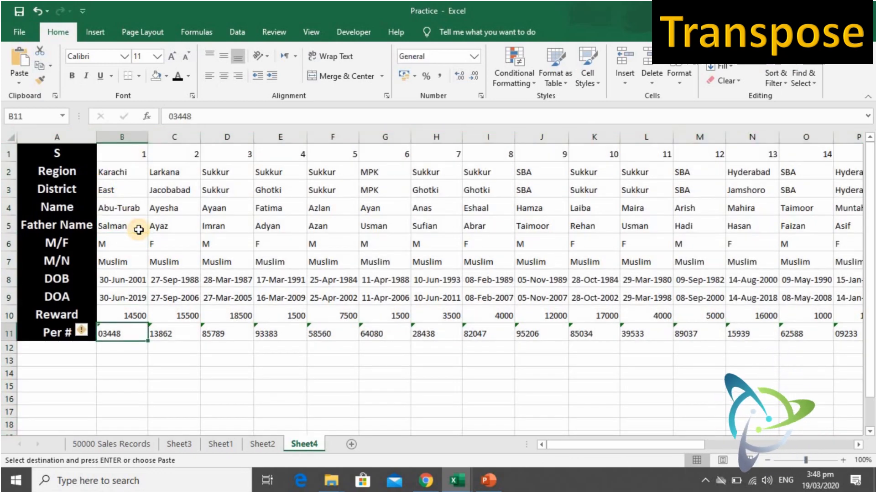
key("Right")
key("Right")
key("Right")
key("Right")
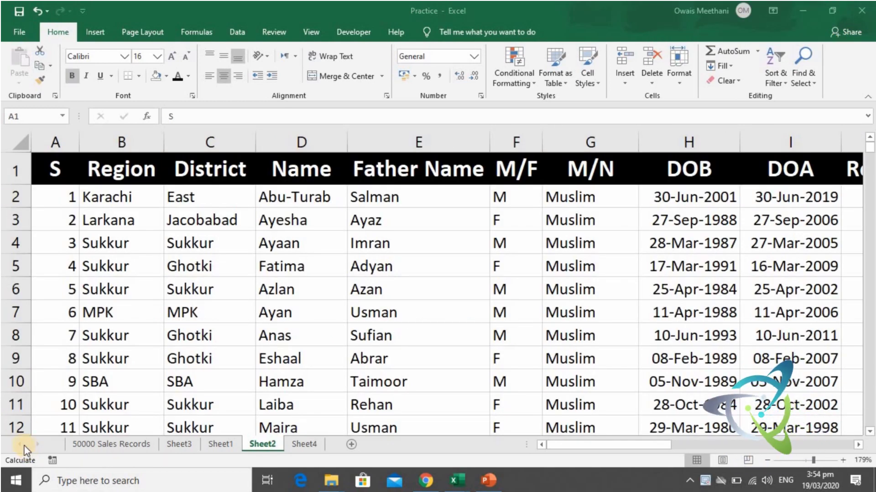
Select District cells C2:C11 and open Format Cells with Ctrl+1.
right_click(214, 195)
left_click(197, 193)
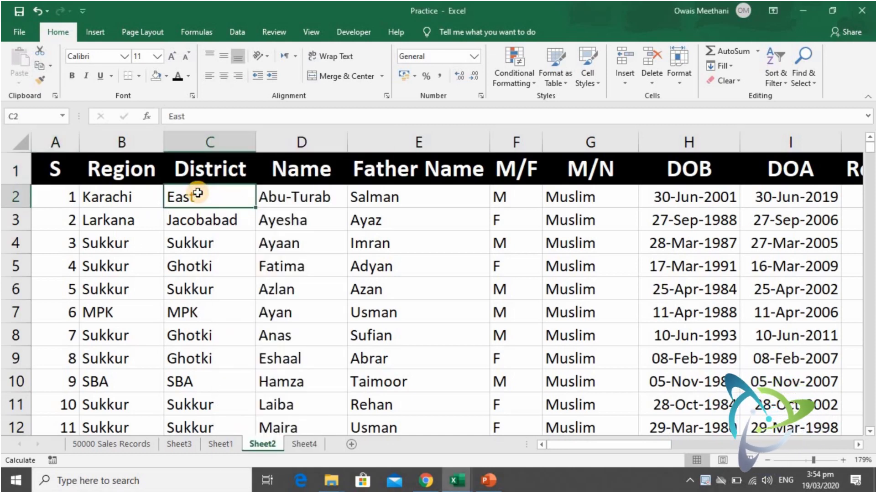
key("shift+Down")
key("shift+Down")
key("shift+Down")
key("shift+Down")
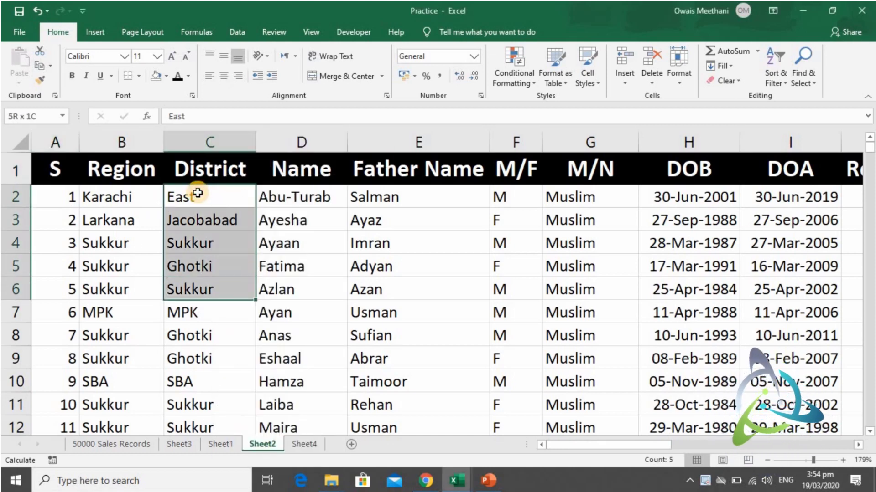
key("shift+Down")
key("shift+Down")
key("shift+Down")
key("shift+Down")
key("shift+Down")
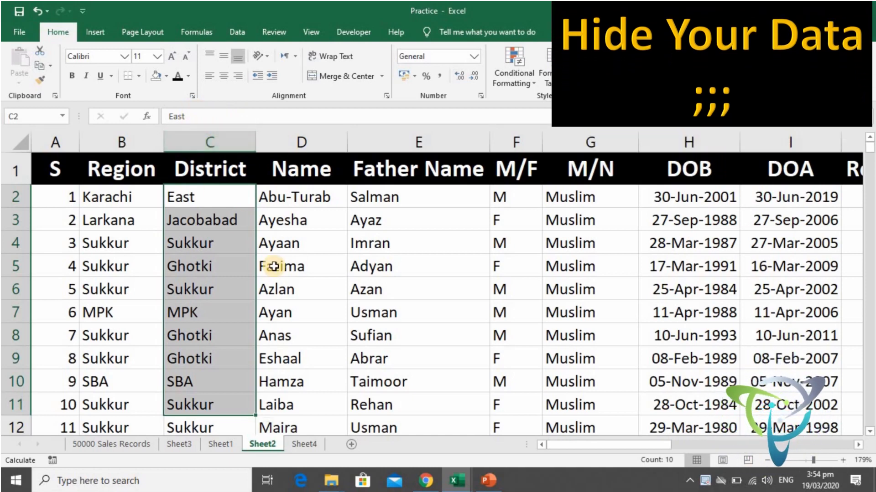
key("ctrl+1")
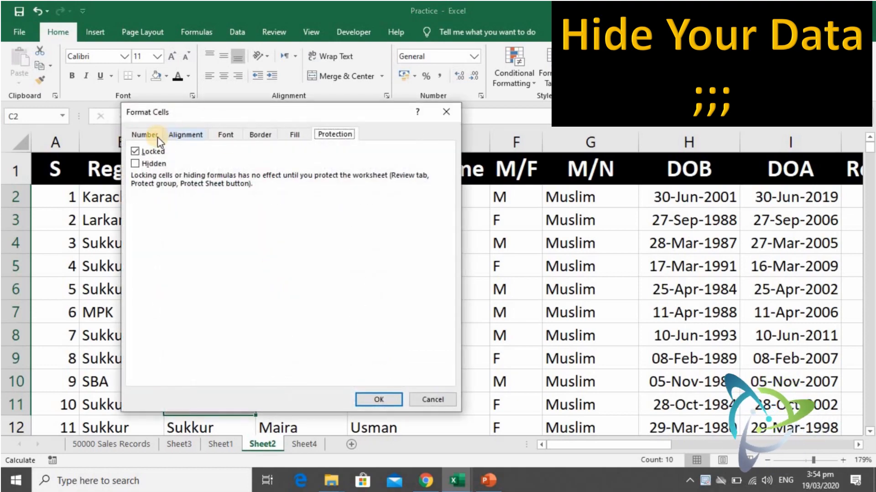
Apply the custom number format ;;; to C2:C11 to hide the District values.
left_click(145, 134)
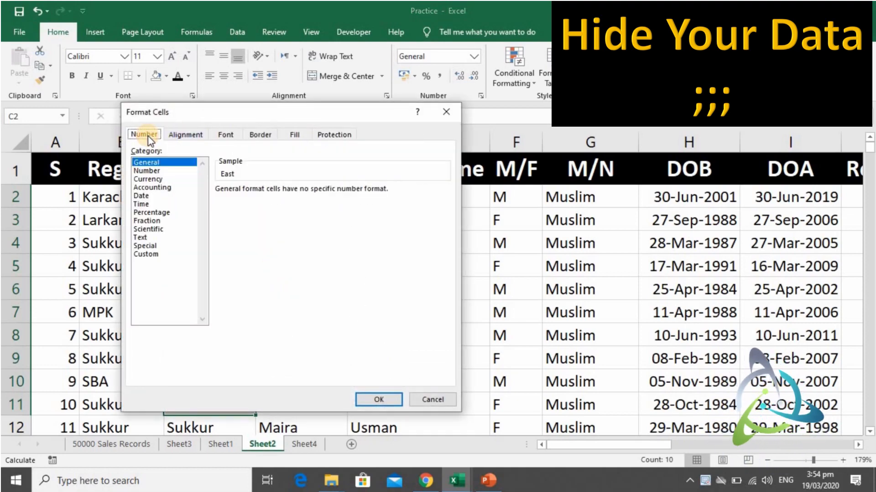
left_click(157, 256)
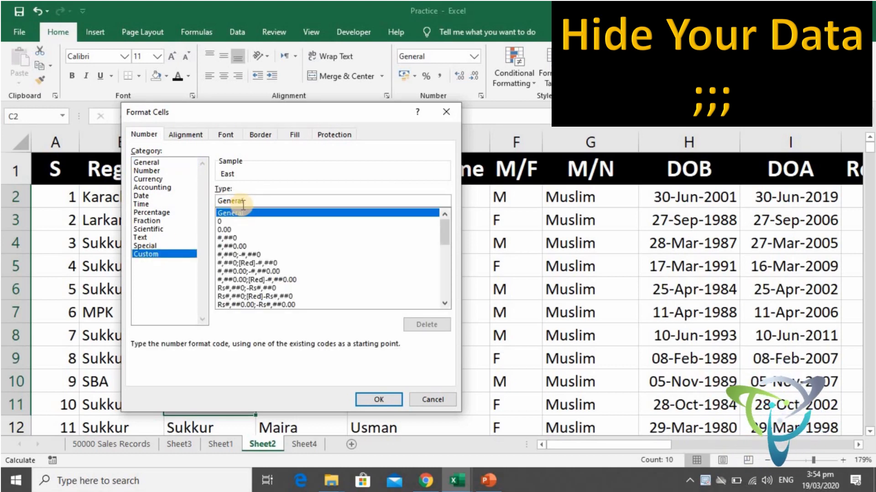
left_click(243, 204)
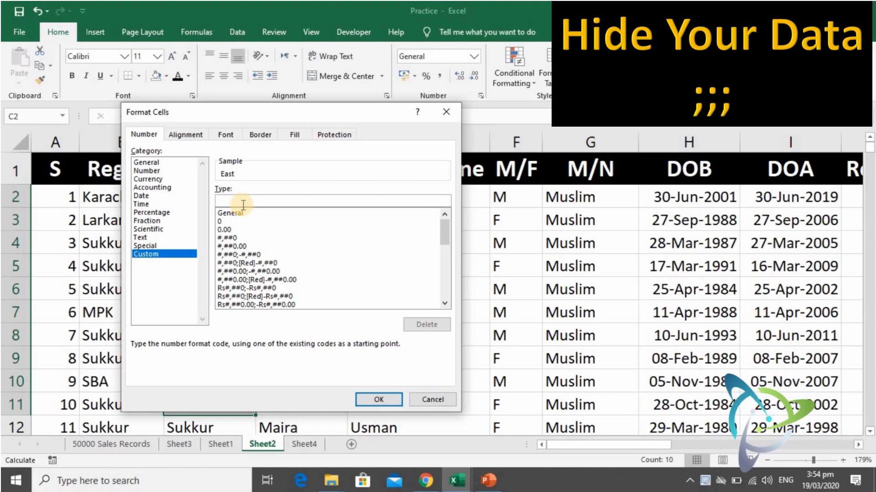
type(";;;")
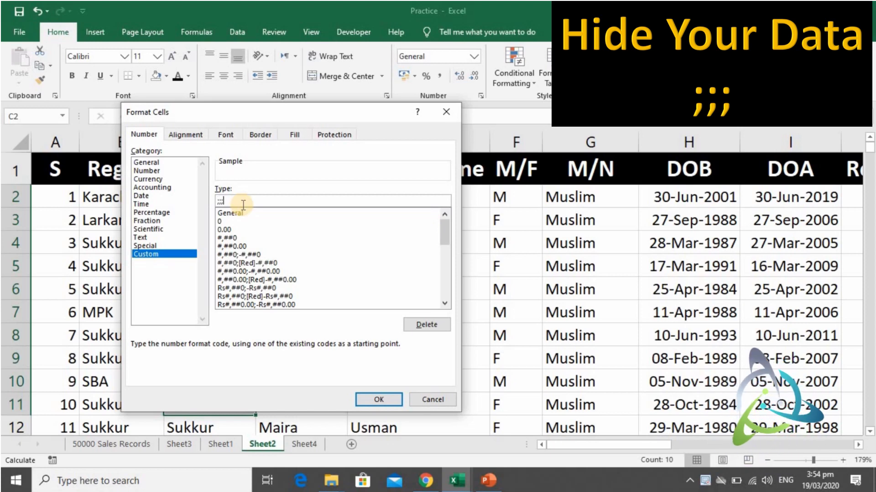
left_click(363, 399)
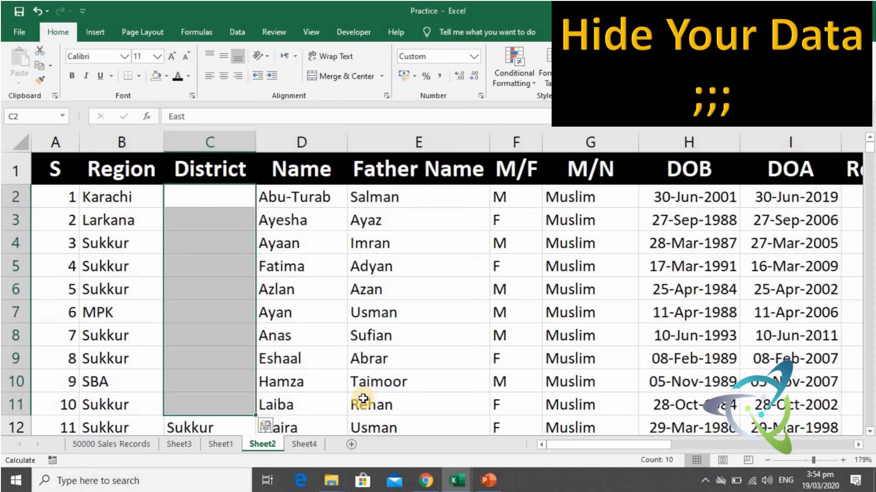
Give the hidden District cells C2:C11 a dark green fill and yellow font.
left_click_drag(209, 197, 210, 404)
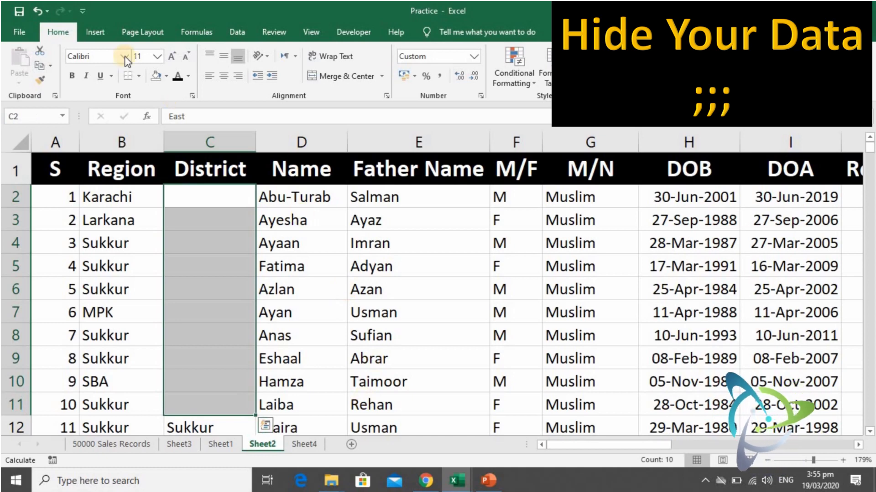
left_click(166, 77)
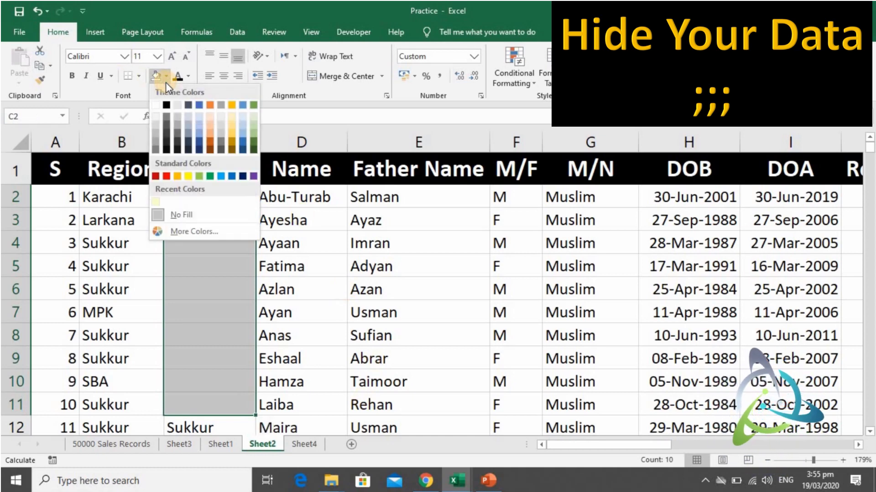
left_click(253, 150)
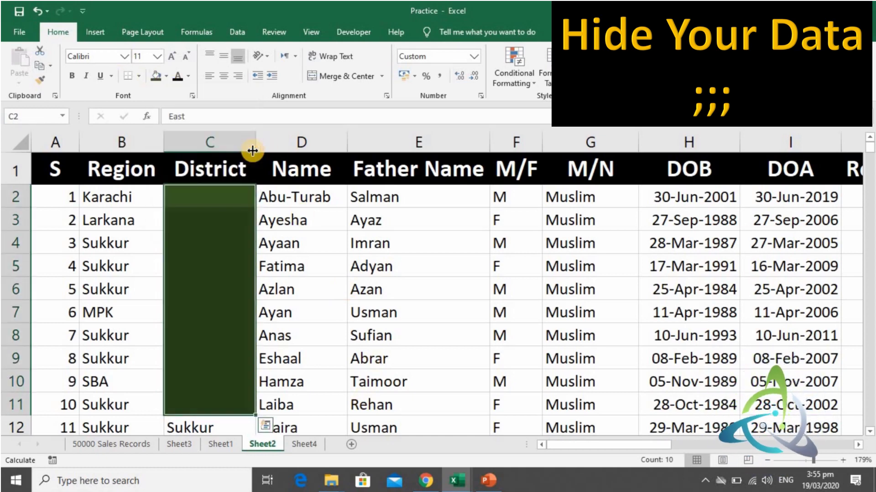
left_click(191, 81)
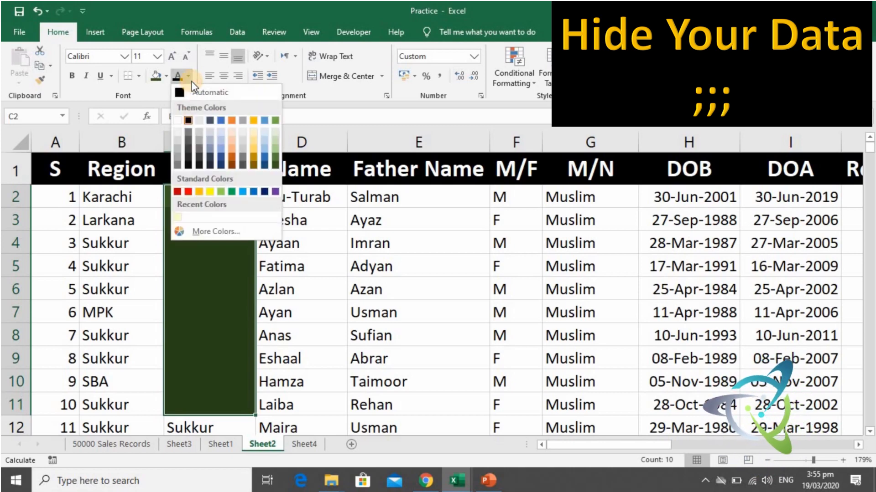
left_click(209, 192)
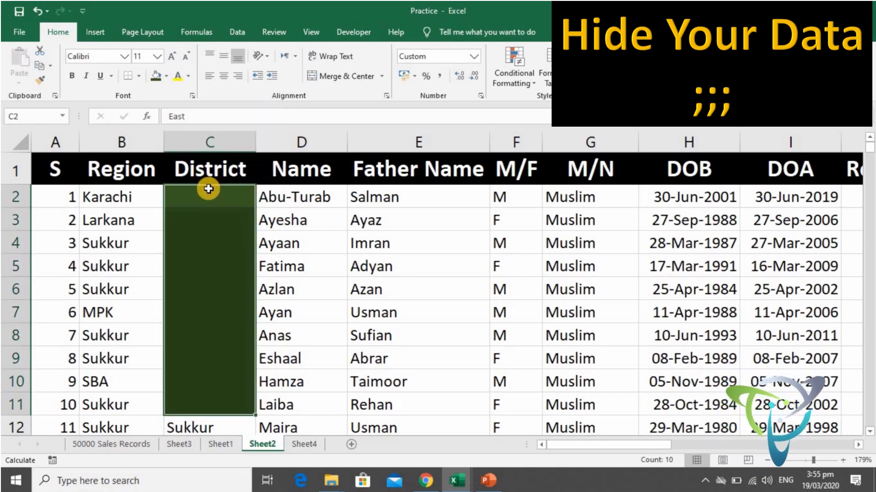
Check the hidden values, then reset C2:C11 to No Fill and Automatic font colour.
left_click(219, 246)
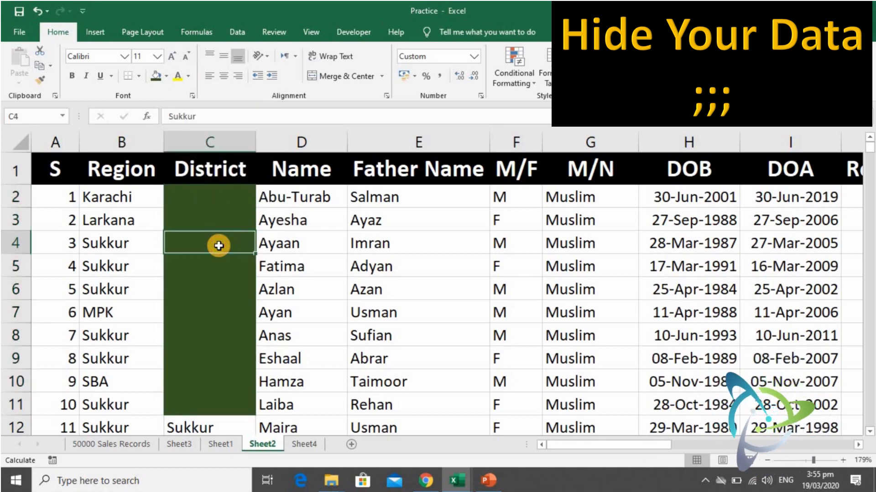
key("Down")
key("Down")
key("Down")
key("Down")
key("Down")
key("Down")
key("Up")
key("Up")
key("Up")
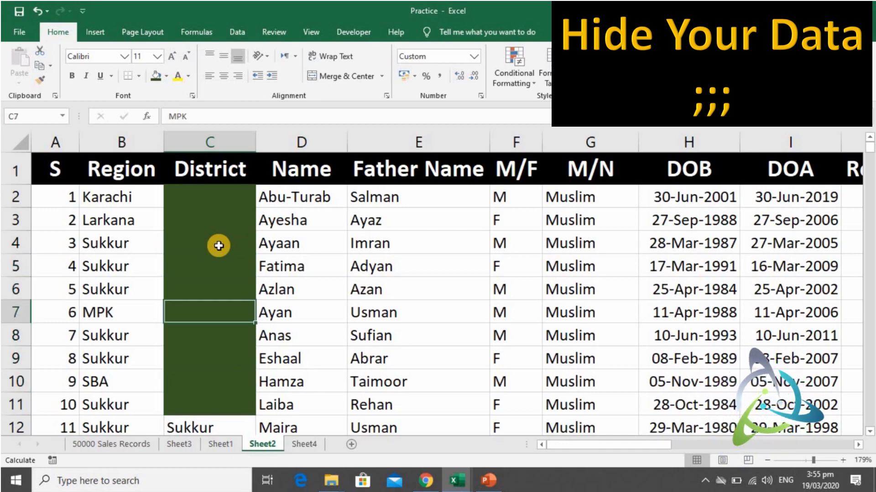
key("Up")
key("Up")
key("Up")
key("Up")
key("Up")
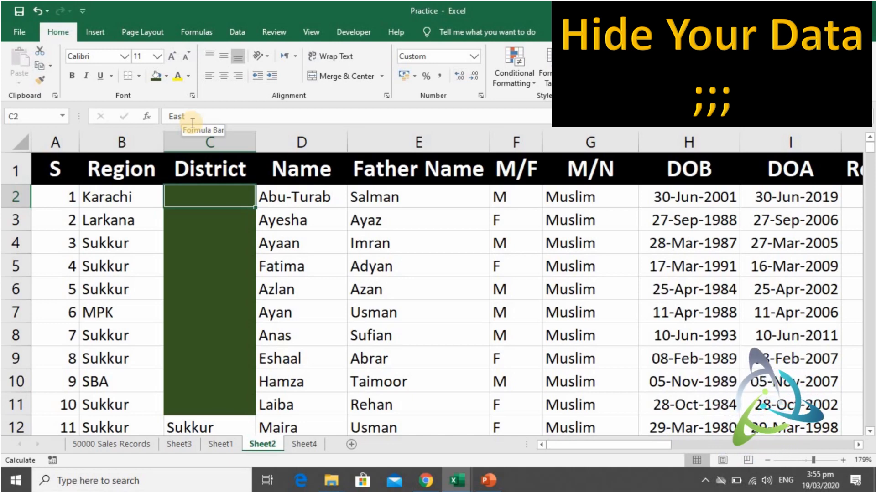
key("Down")
key("Down")
key("Down")
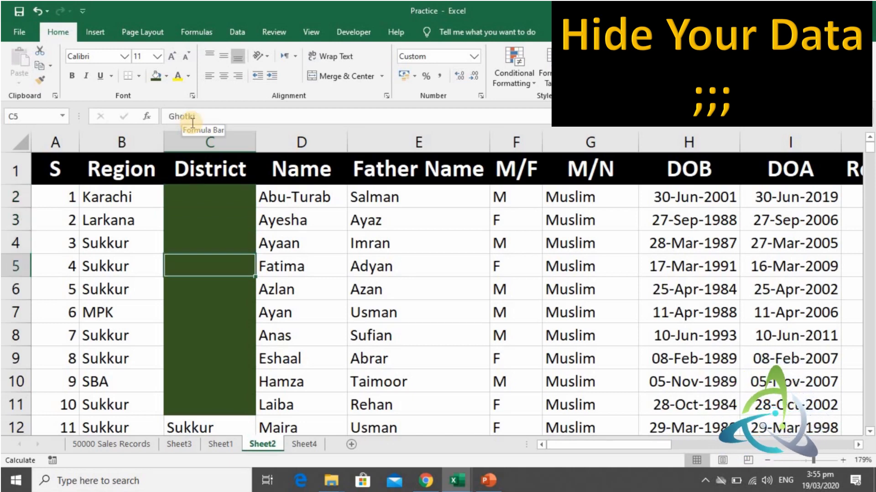
key("Down")
key("Down")
key("Down")
key("Down")
key("Down")
key("Down")
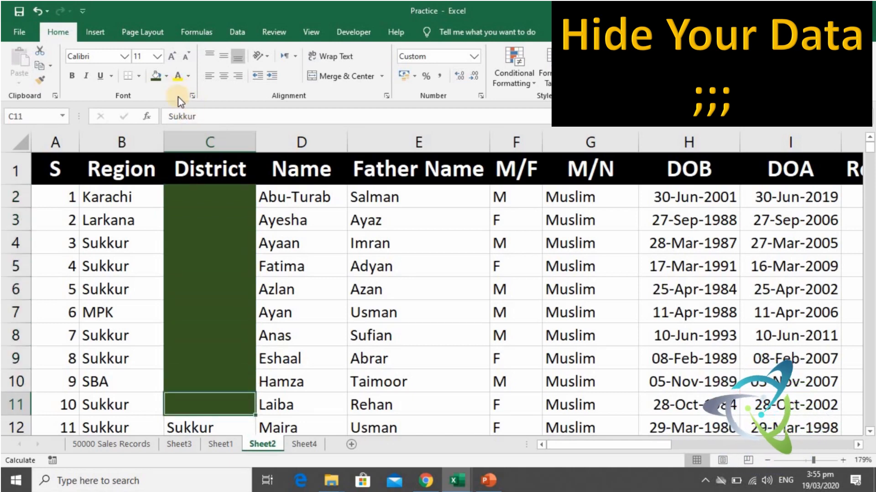
key("shift+Up")
key("shift+Up")
key("shift+Up")
key("shift+Up")
key("shift+Up")
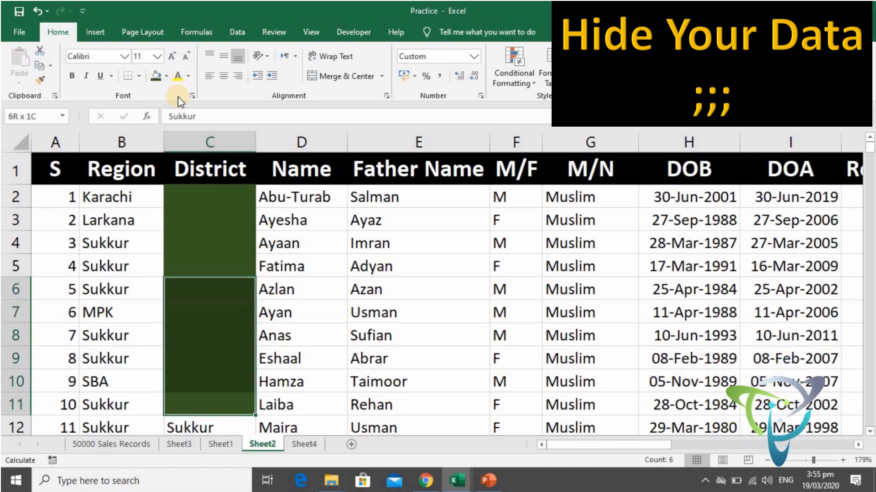
key("shift+Up")
key("shift+Up")
key("shift+Up")
key("shift+Up")
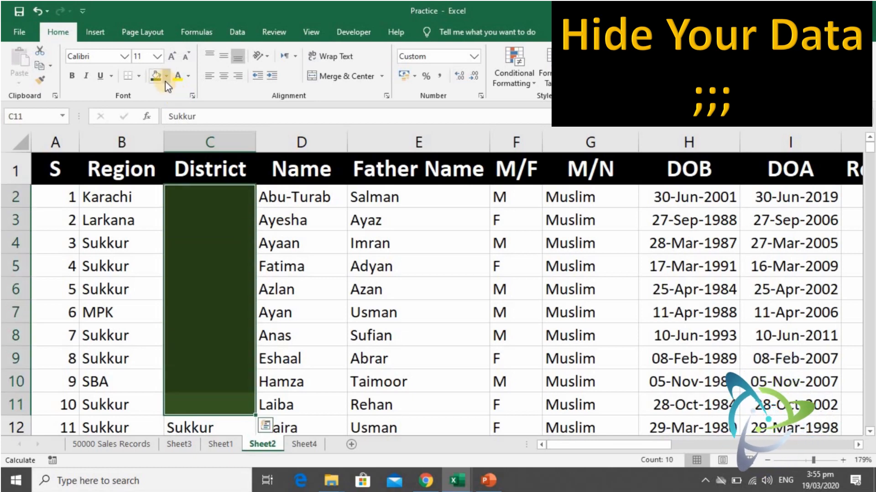
left_click(166, 76)
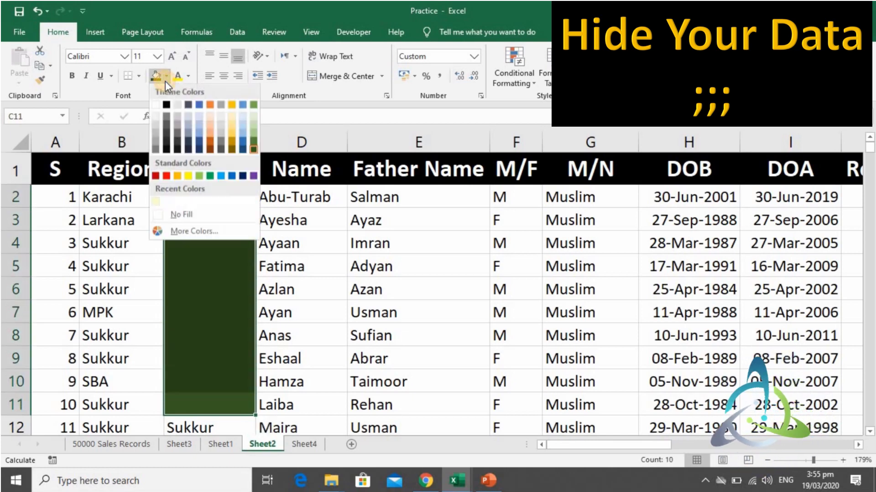
left_click(173, 213)
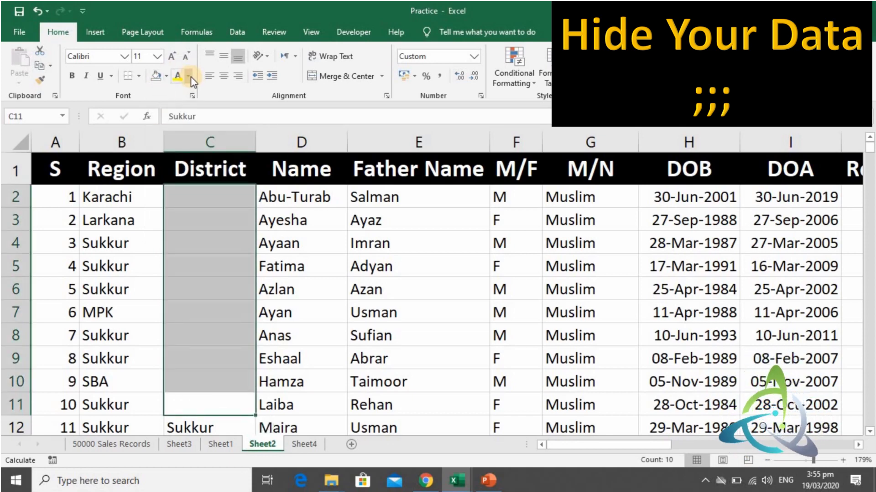
left_click(188, 76)
left_click(191, 91)
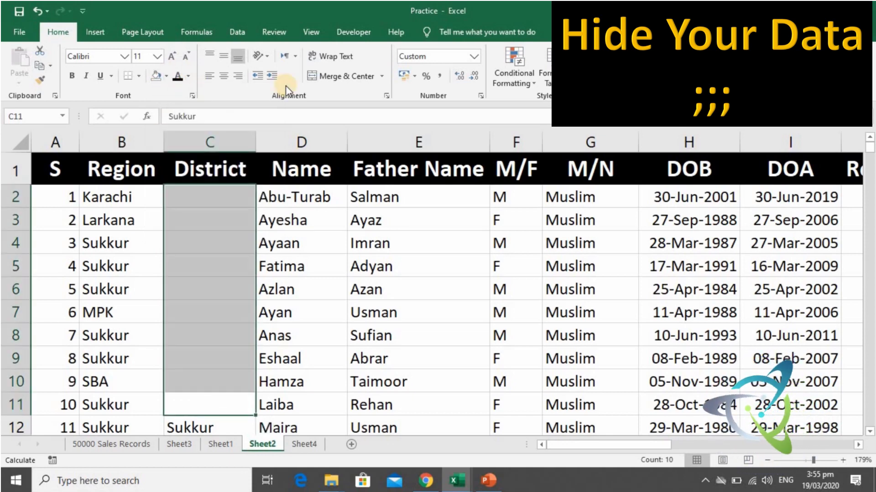
Inspect the ;;; custom format code in More Number Formats and cancel.
left_click(473, 57)
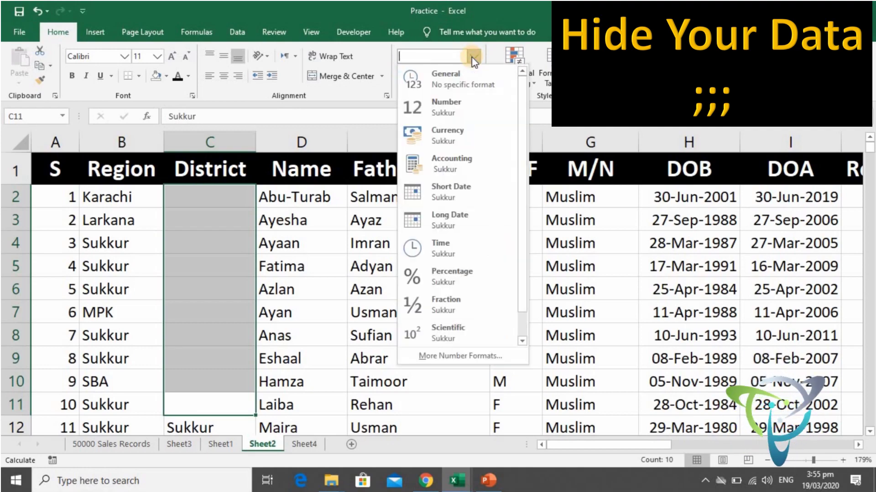
left_click(460, 355)
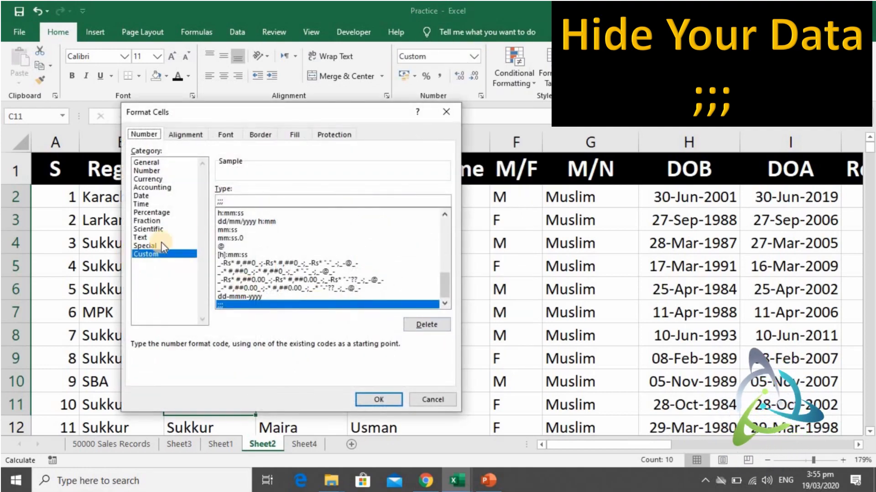
left_click(228, 201)
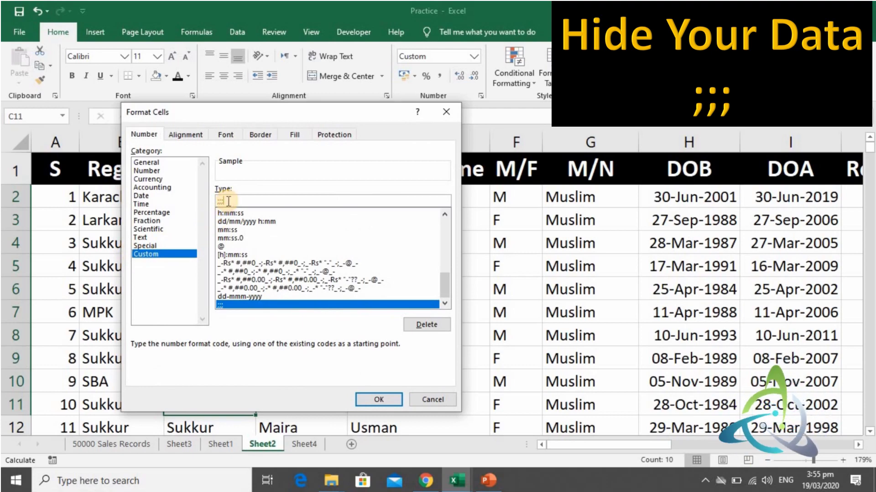
left_click(378, 400)
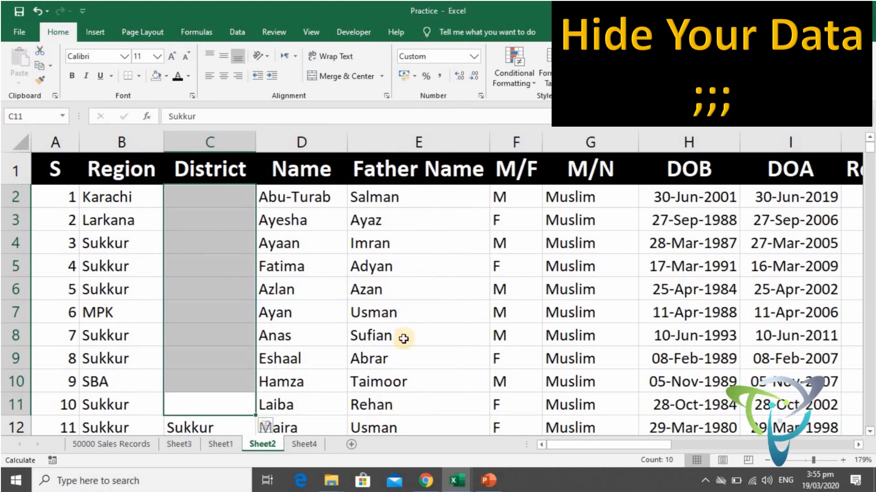
Apply General to reveal the District text, then undo to hide it again.
left_click(474, 56)
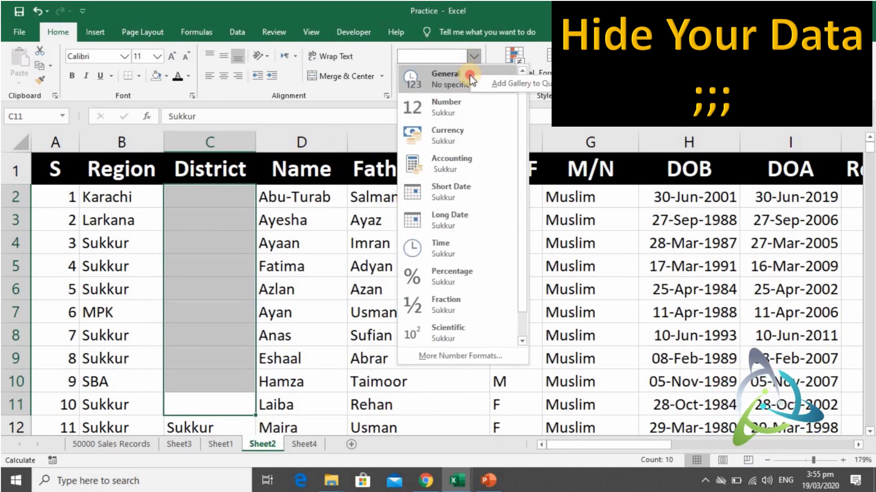
left_click(445, 85)
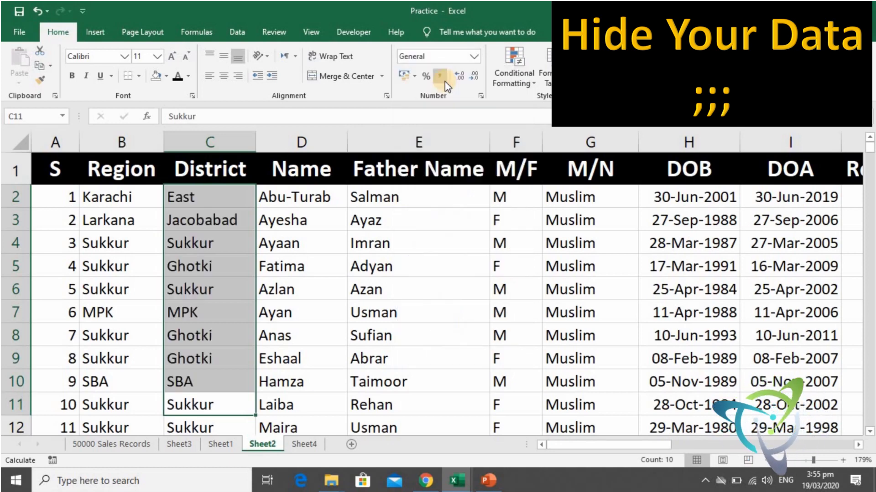
left_click(367, 309)
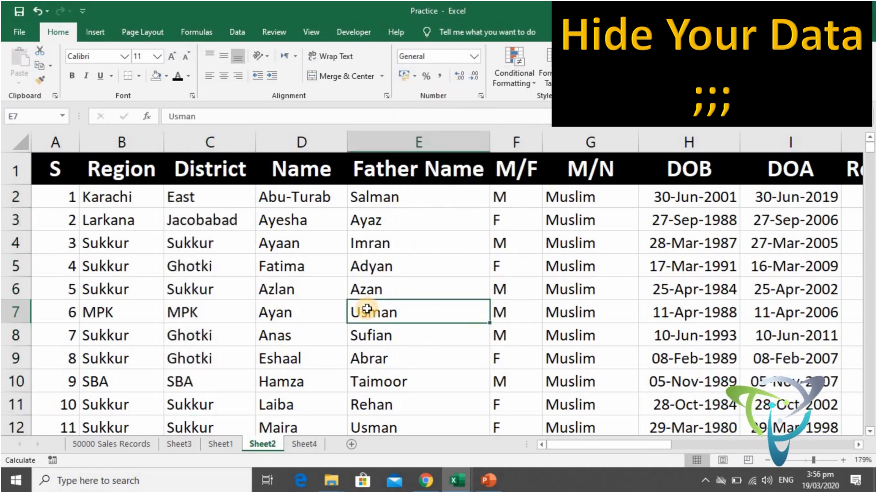
key("ctrl+c")
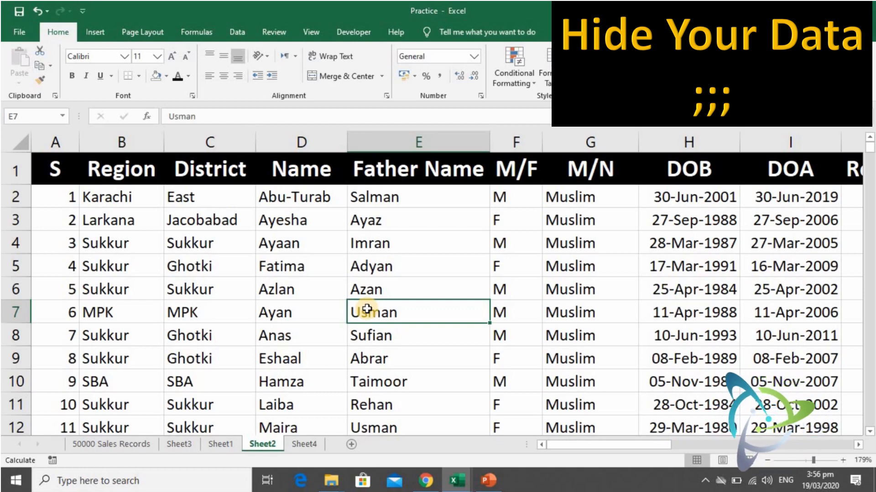
key("ctrl+z")
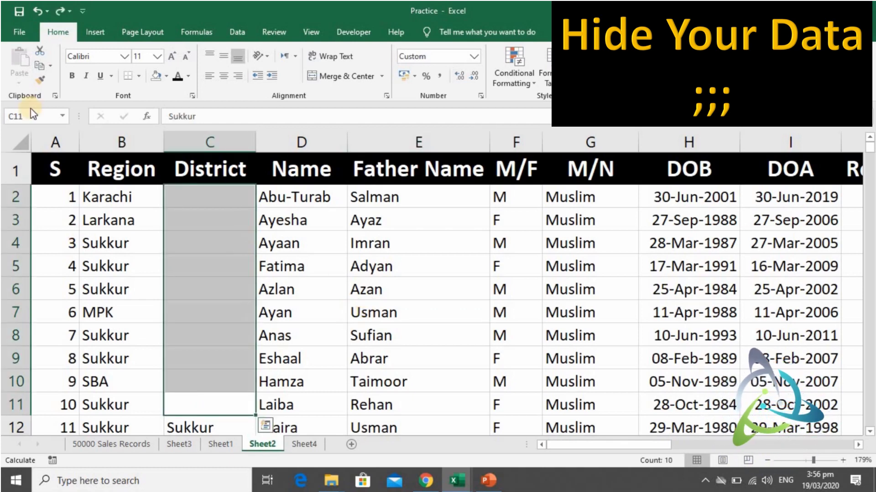
Check the print preview to confirm District cells C2:C11 print blank, then return to the sheet.
left_click(23, 32)
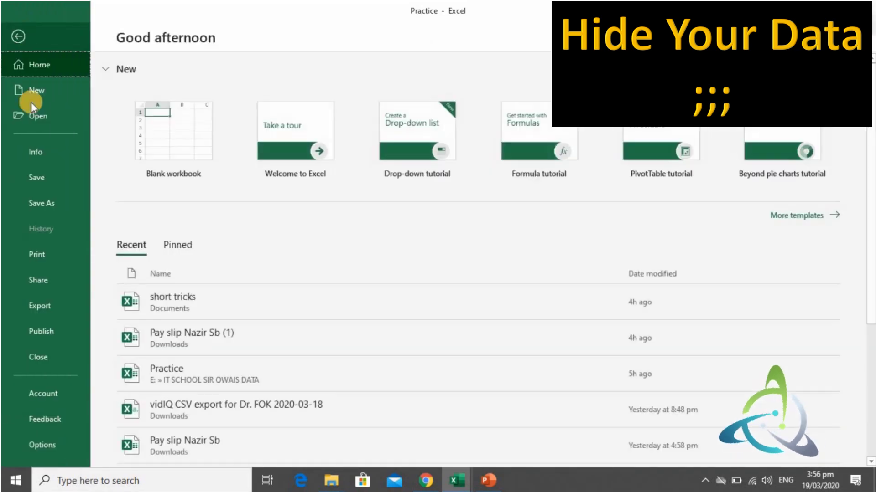
left_click(53, 254)
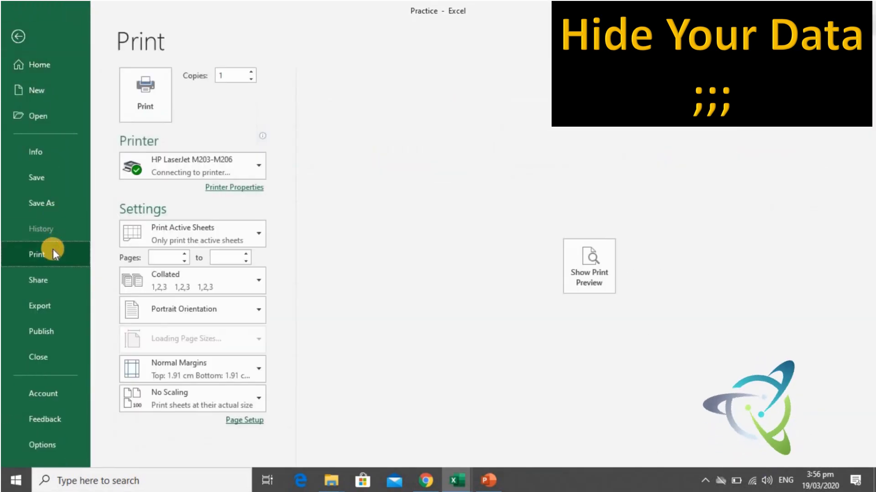
left_click(588, 279)
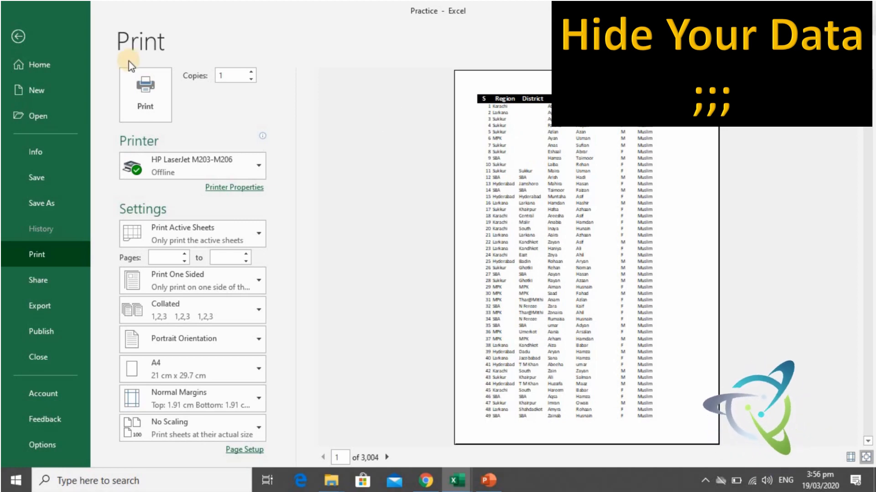
left_click(20, 39)
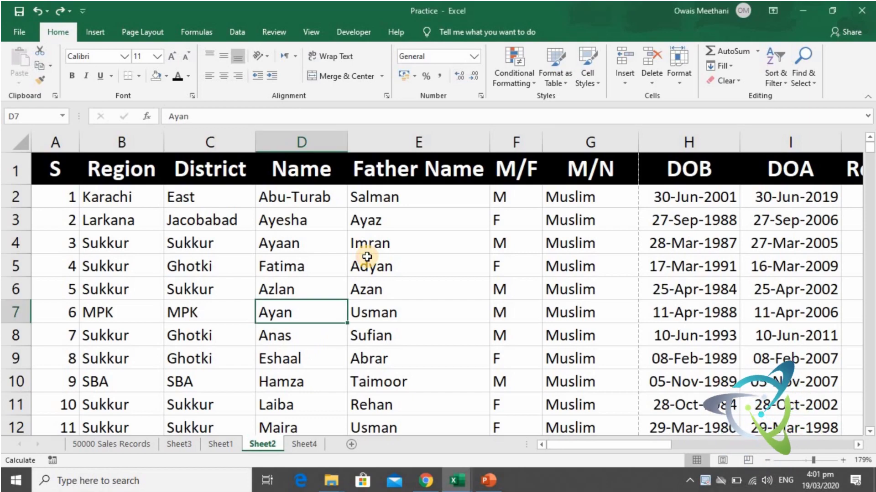
Enter =D3&E3 in L3 to join row 3's Name and Father Name.
key("Up")
key("Up")
key("Up")
key("Up")
key("Right")
key("Right")
key("Right")
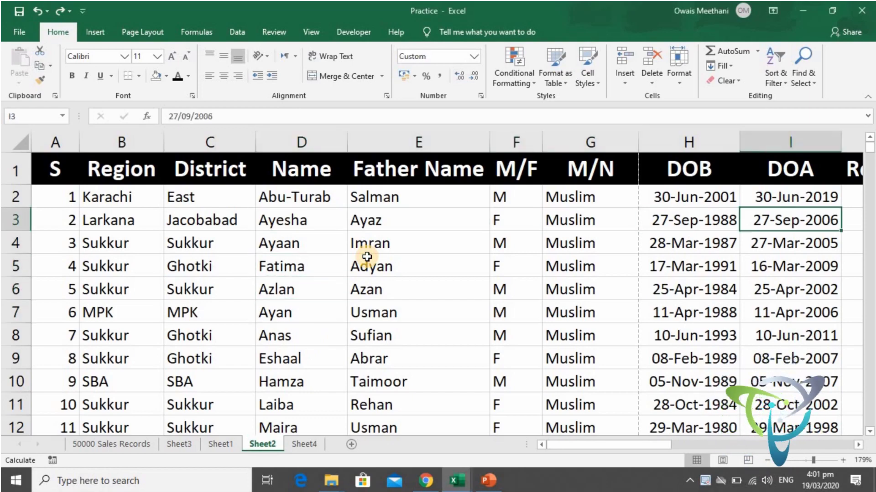
key("Right")
key("Right")
key("Right")
key("Right")
key("Left")
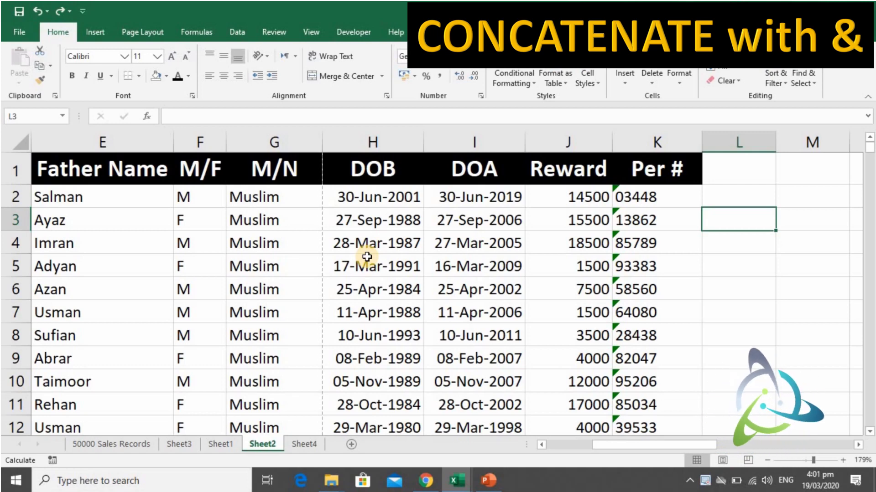
type("=")
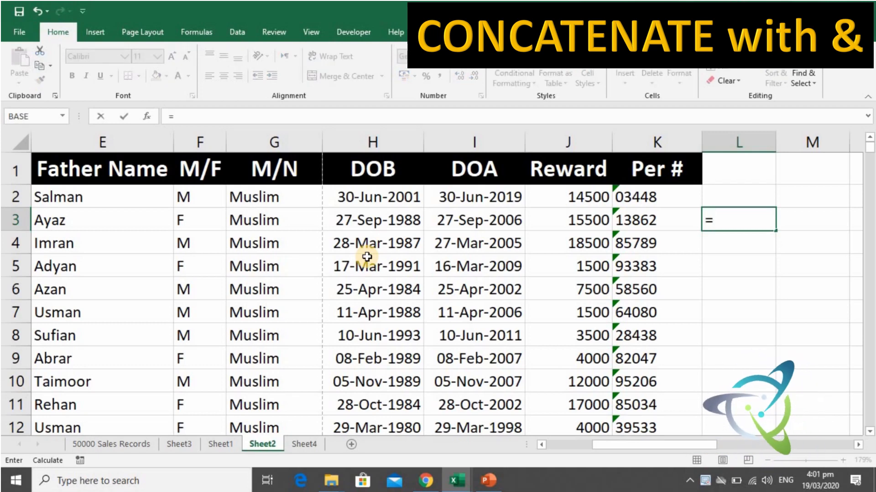
key("Left")
key("Left")
key("Left")
key("Left")
key("Left")
key("Left")
key("Left")
key("Left")
key("Left")
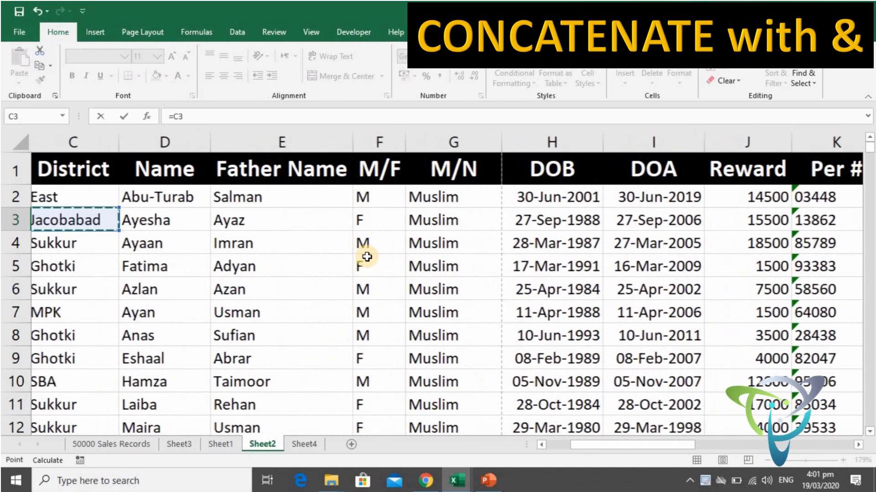
key("Left")
key("Right")
key("Right")
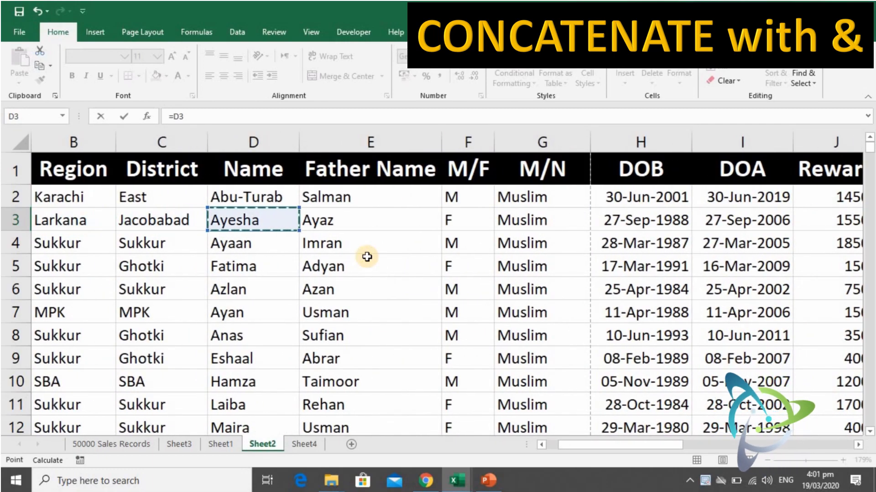
type("&")
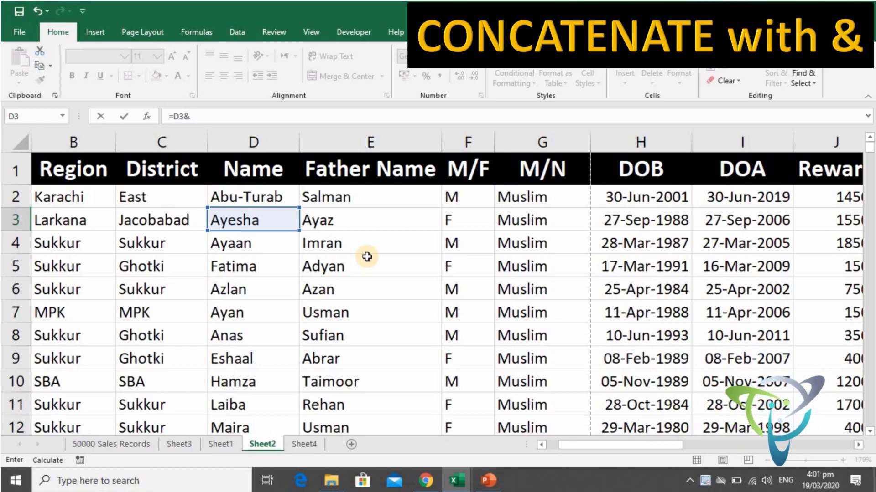
key("Left")
key("Left")
key("Left")
key("Left")
key("Left")
key("Left")
key("Left")
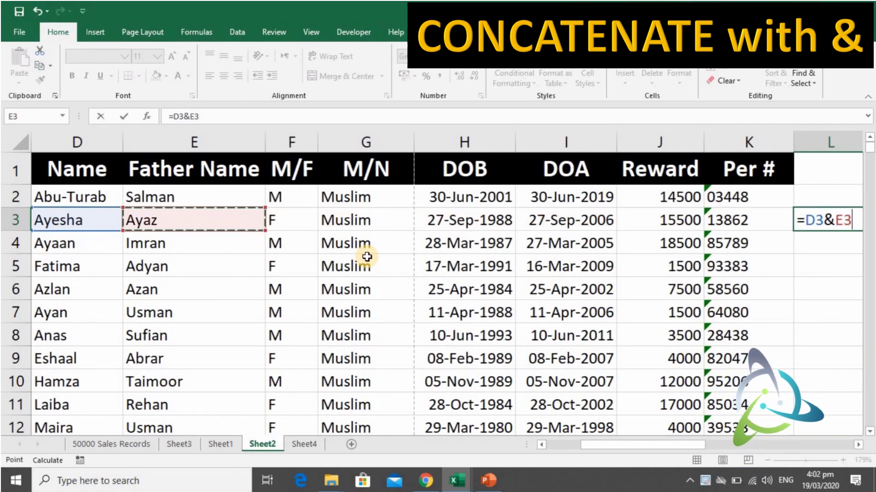
key("ctrl+Return")
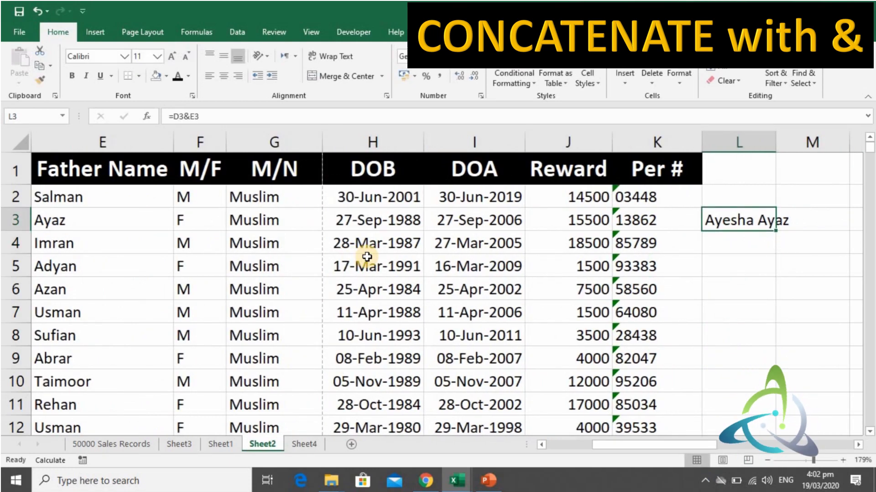
Put a lone & sign into cell M4.
key("Down")
key("Up")
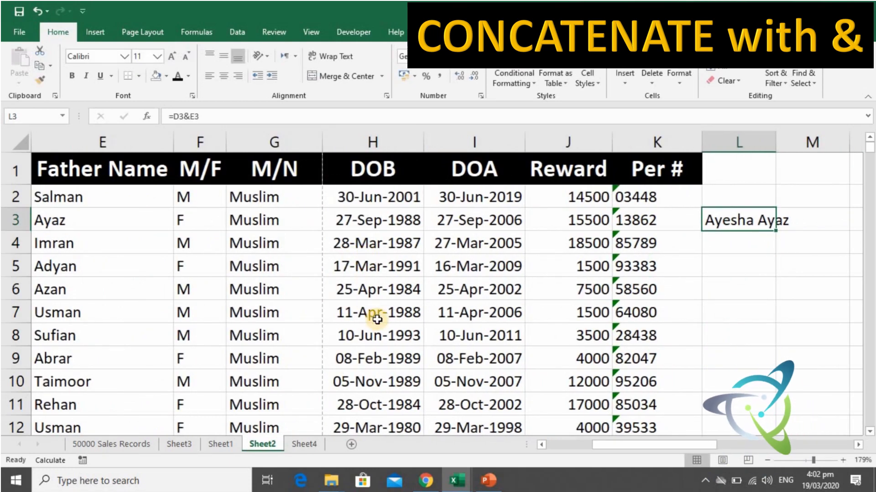
key("Right")
key("Left")
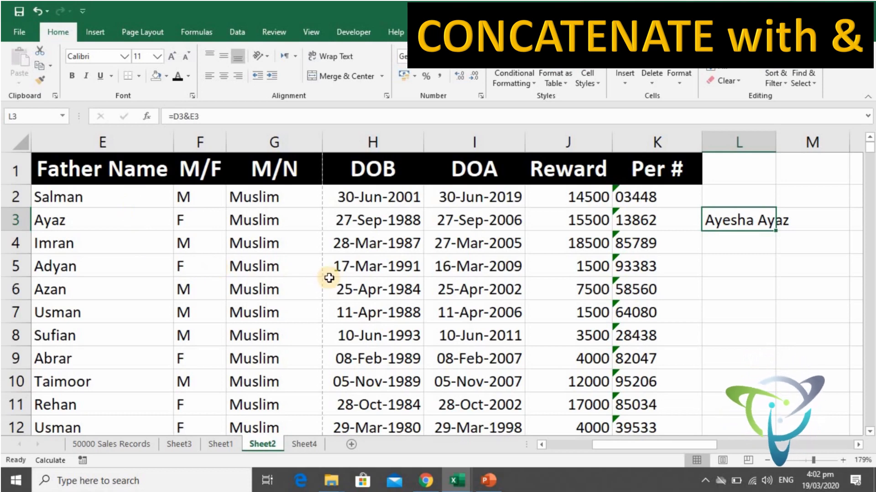
key("Right")
key("Down")
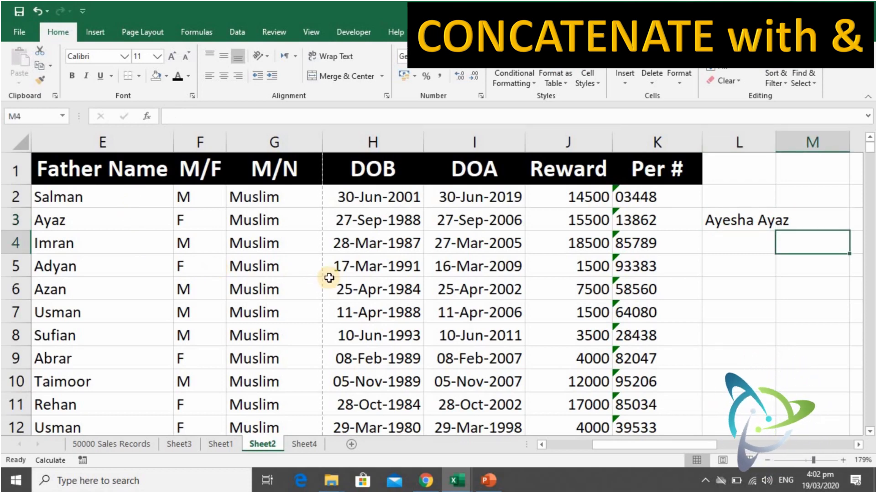
type("&")
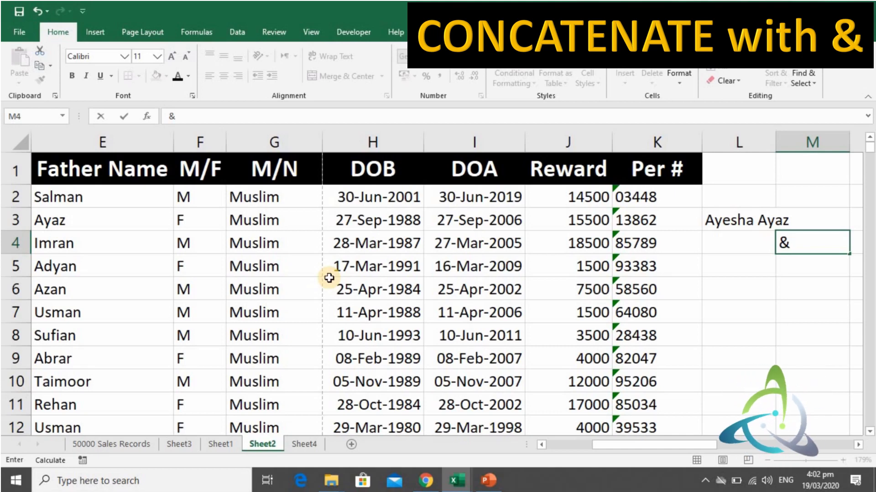
key("Return")
key("Up")
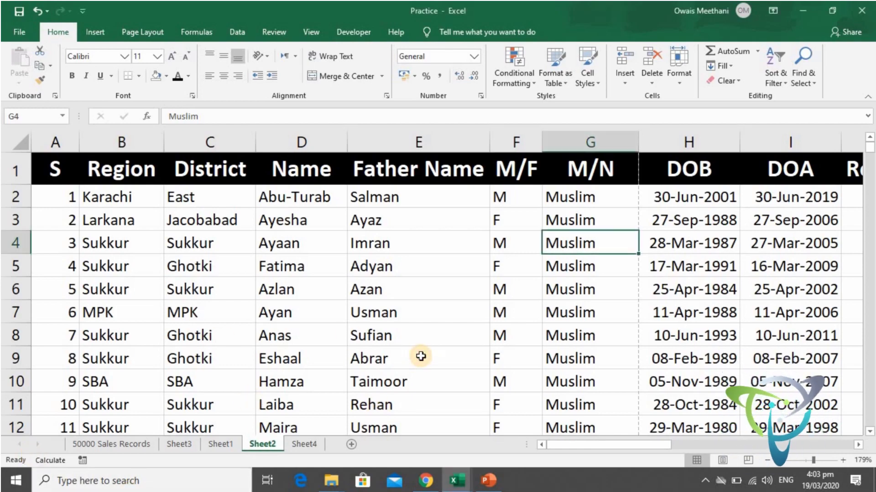
Select the Reward values from J2 to the last row to read count 50000, sum 499633500 and average 9992.67.
key("Right")
key("Right")
key("Right")
key("Right")
key("Right")
key("Left")
key("Up")
key("Up")
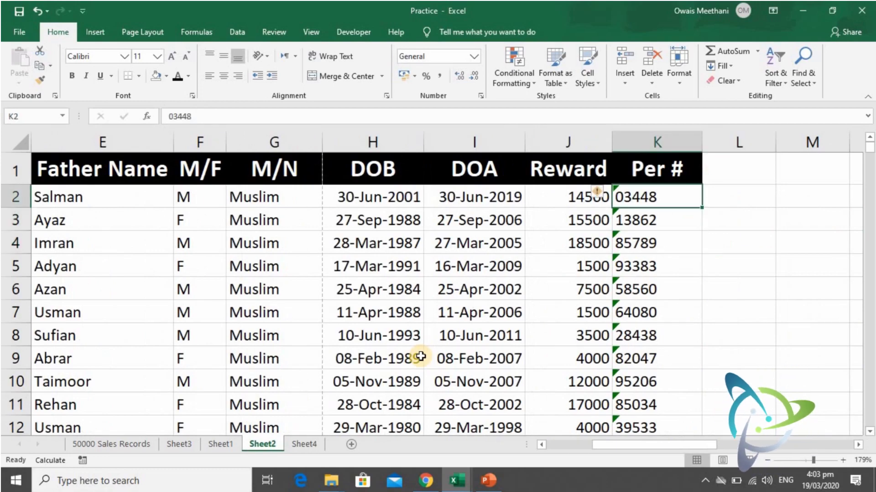
key("Left")
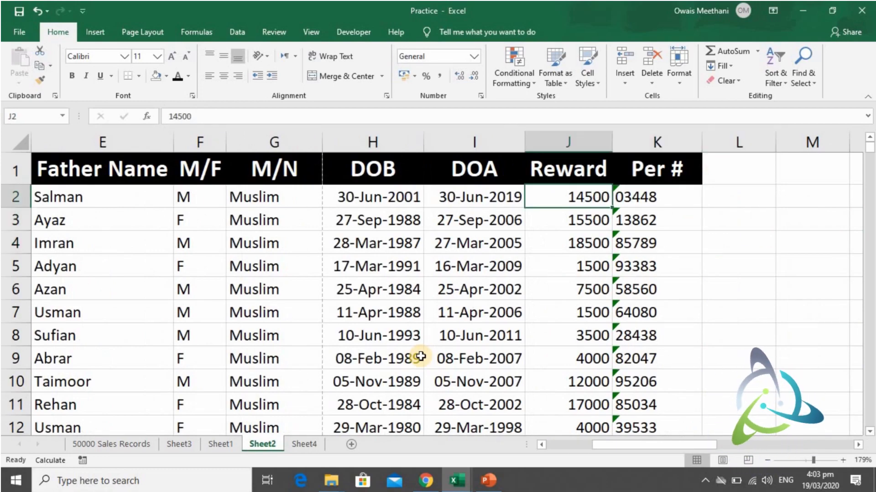
key("ctrl+shift+Down")
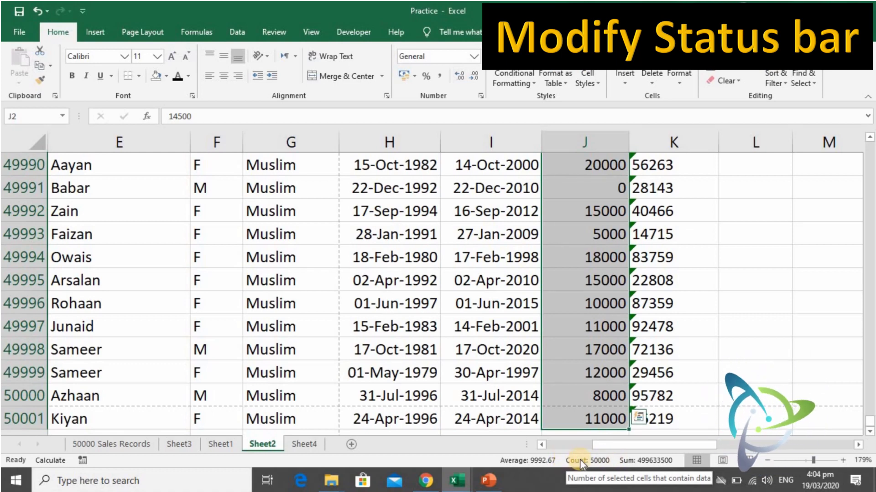
right_click(580, 464)
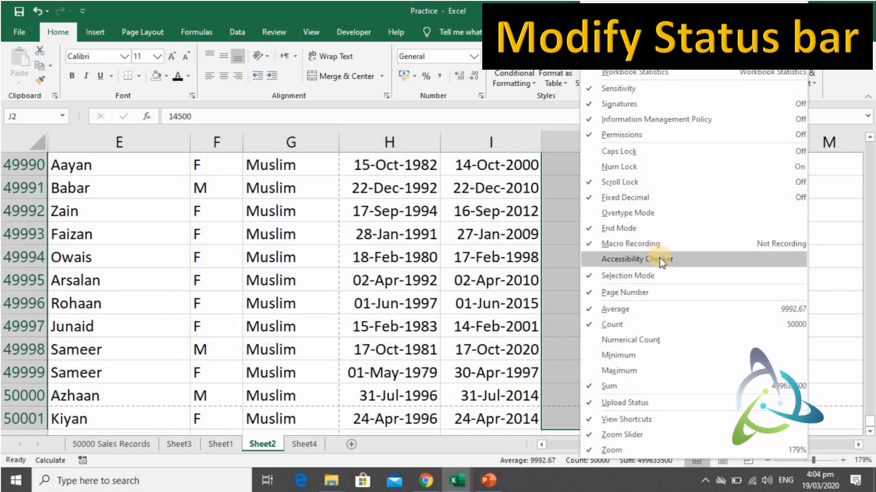
left_click(673, 369)
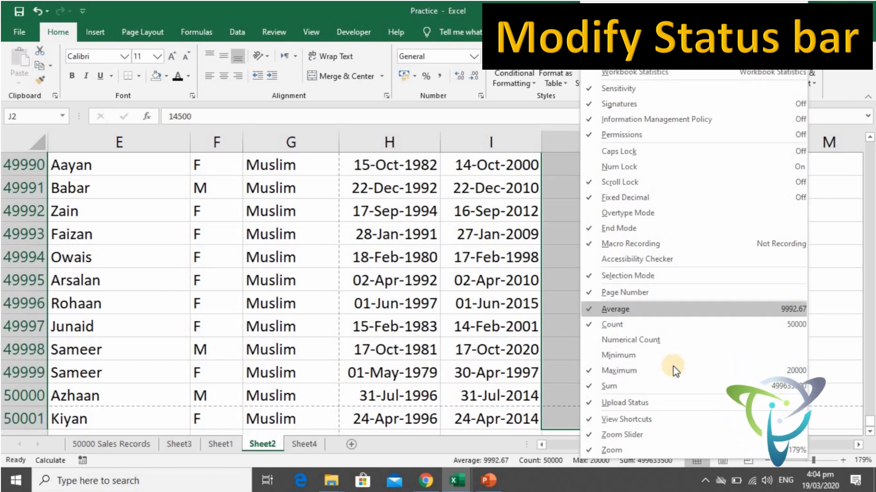
left_click(507, 467)
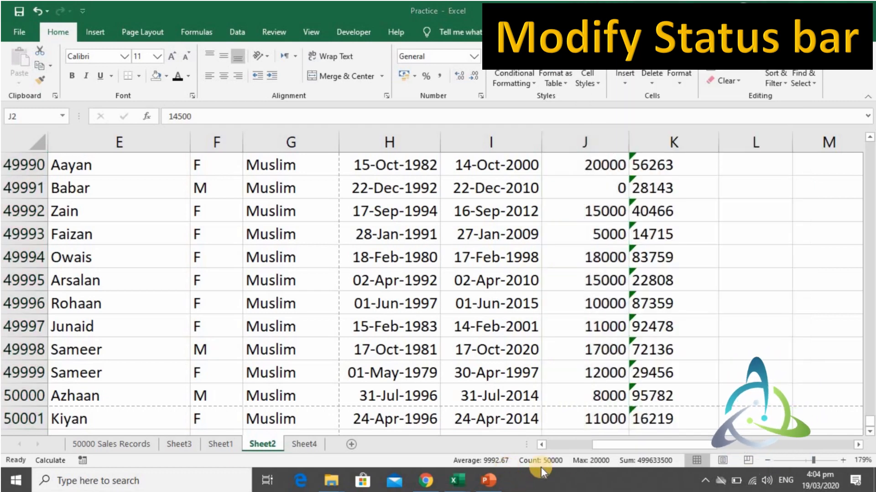
right_click(597, 463)
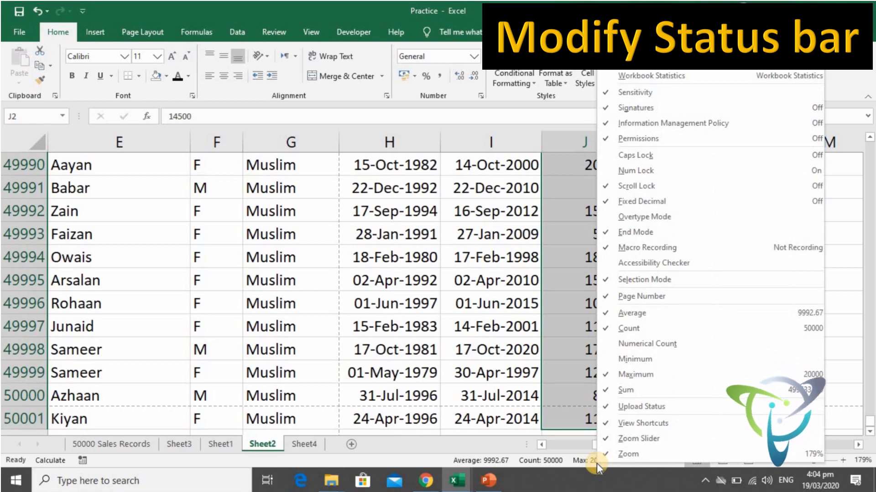
left_click(644, 375)
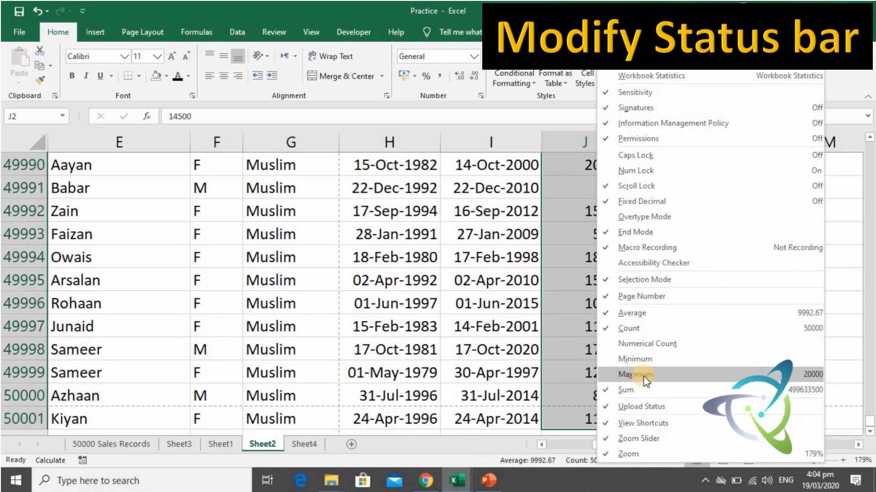
left_click(469, 460)
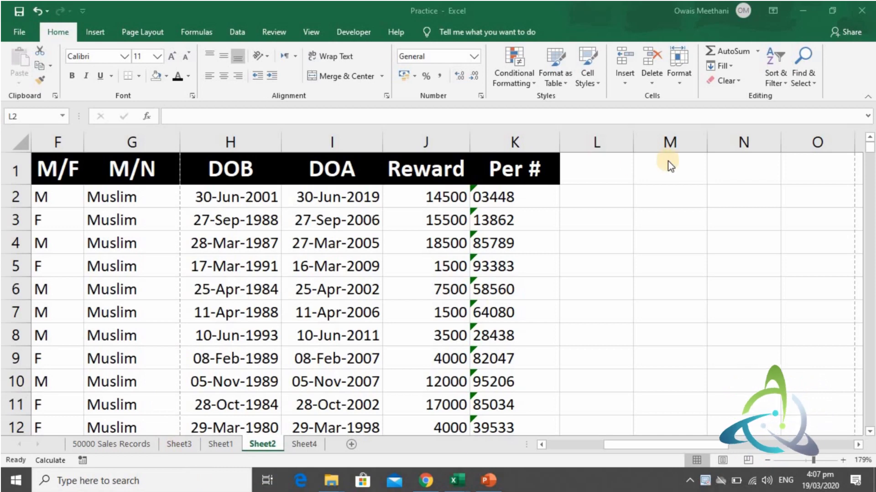
left_click(603, 203)
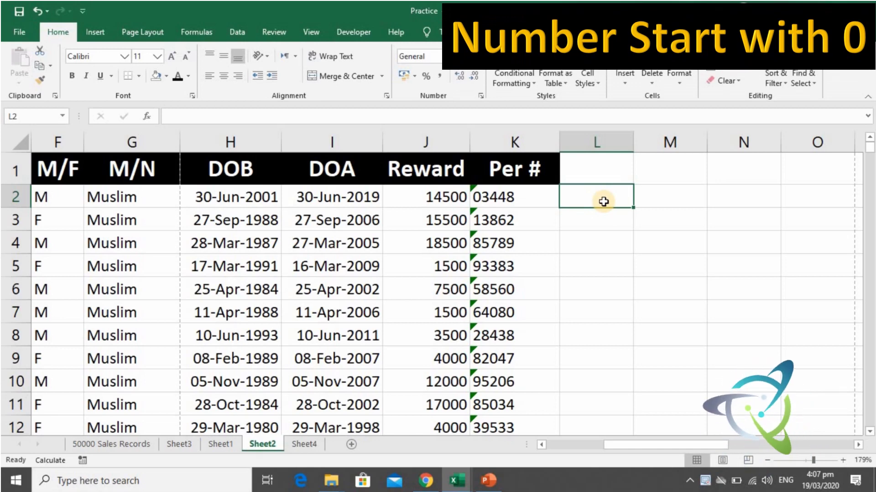
type("0321")
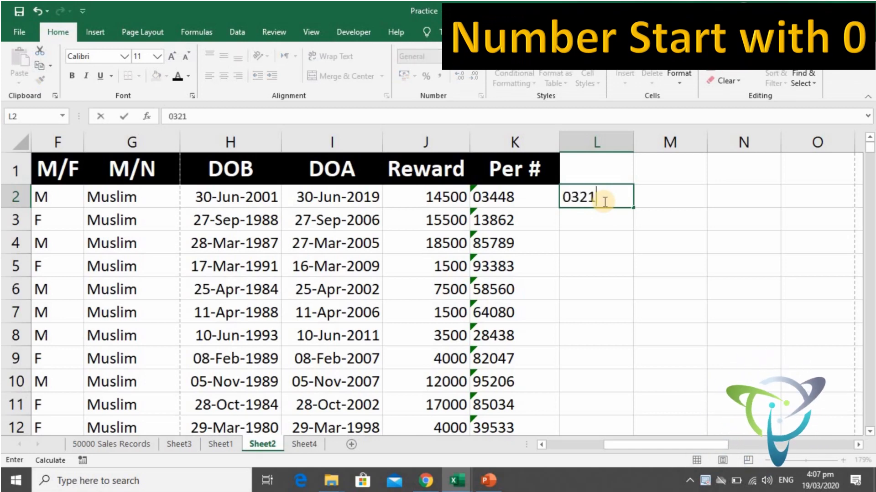
type("1234")
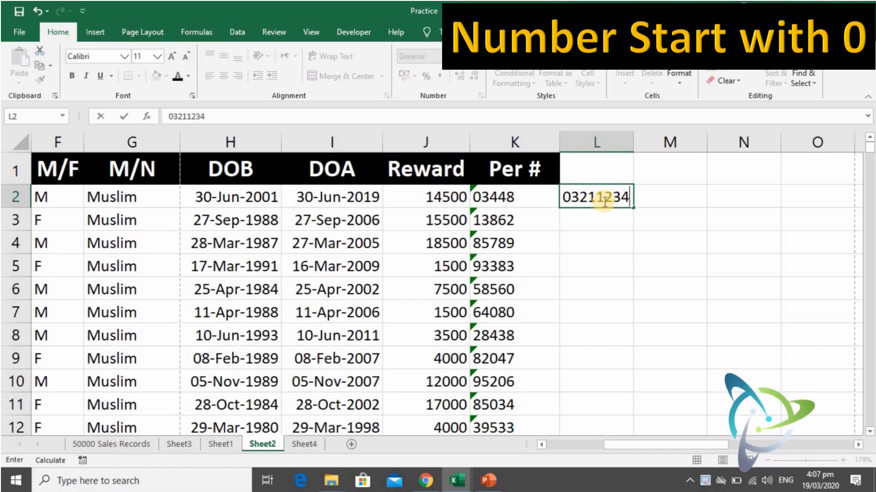
type("567")
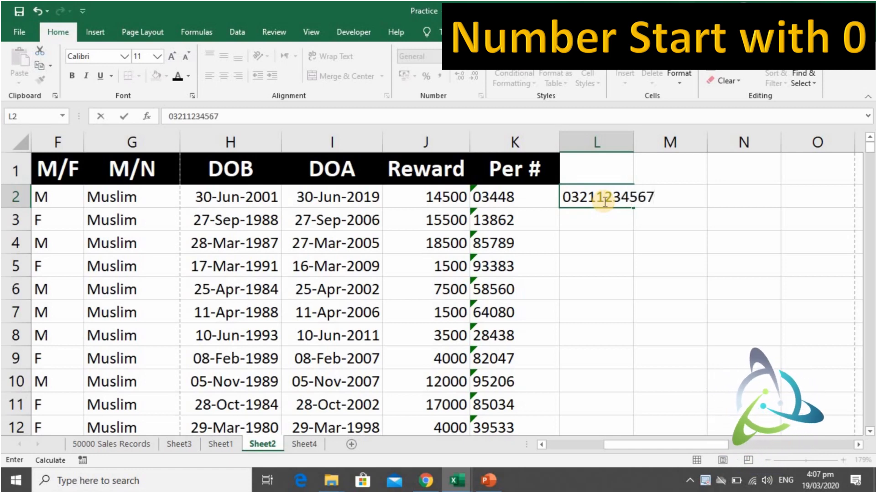
key("Return")
left_click(603, 202)
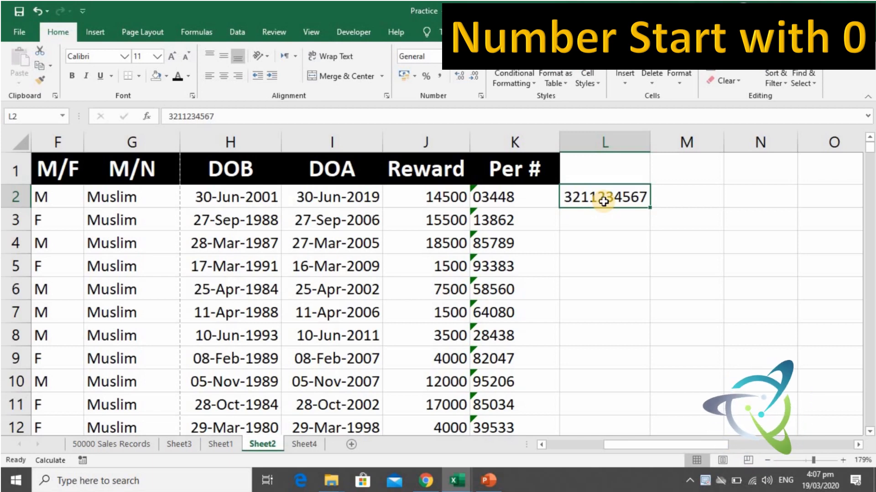
key("F2")
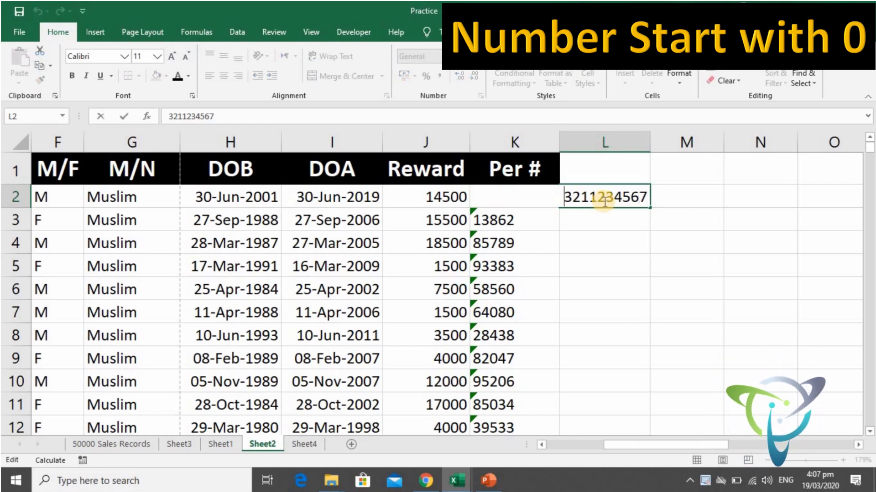
key("Home")
type("\"")
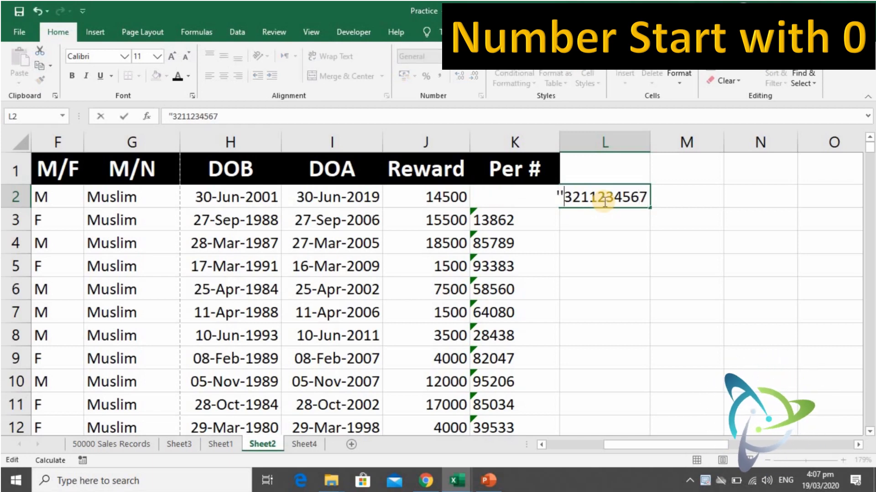
type("0")
key("Return")
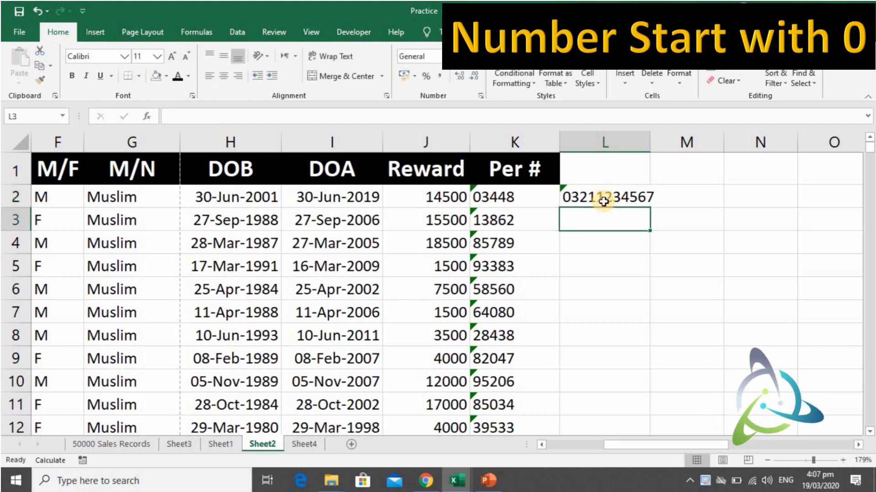
left_click(603, 202)
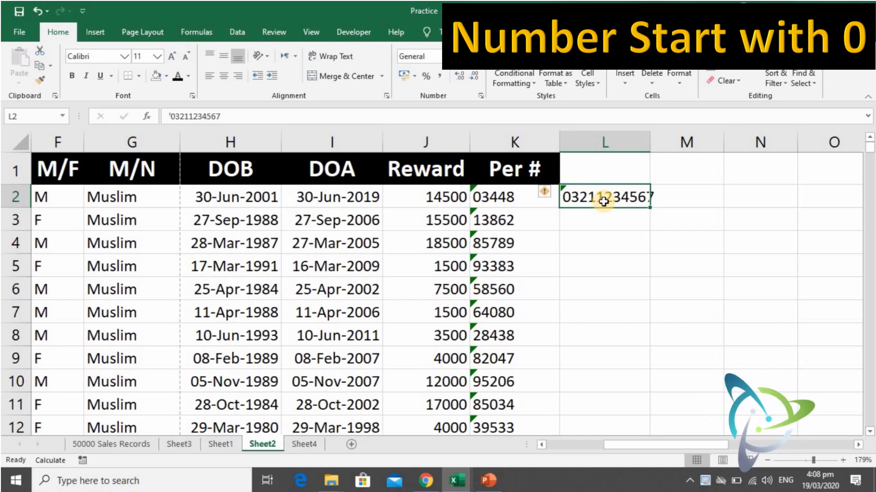
key("Delete")
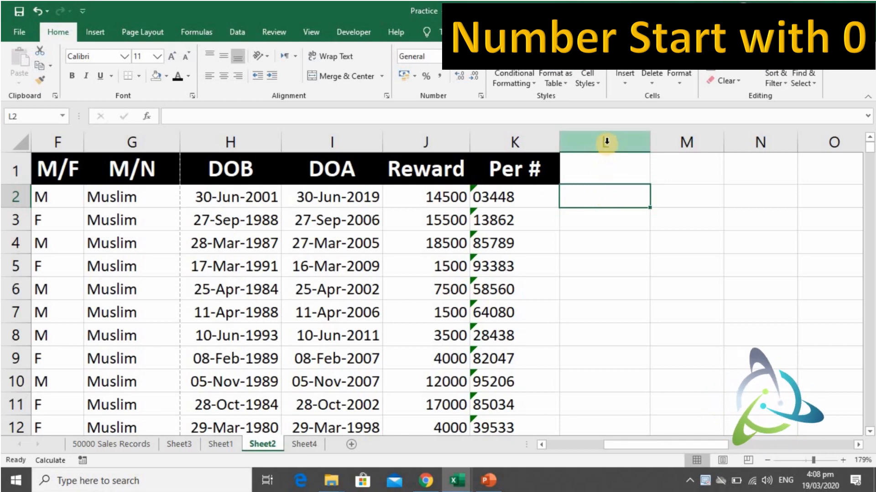
left_click(606, 143)
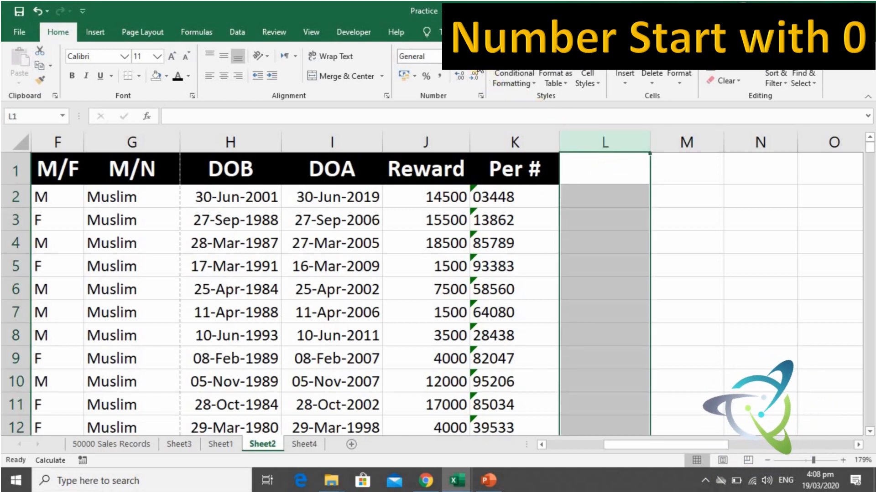
left_click(437, 56)
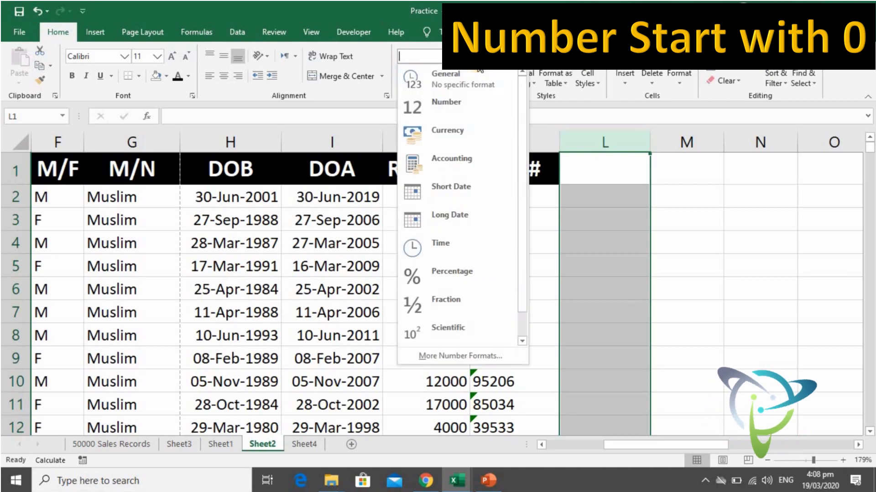
left_click(472, 356)
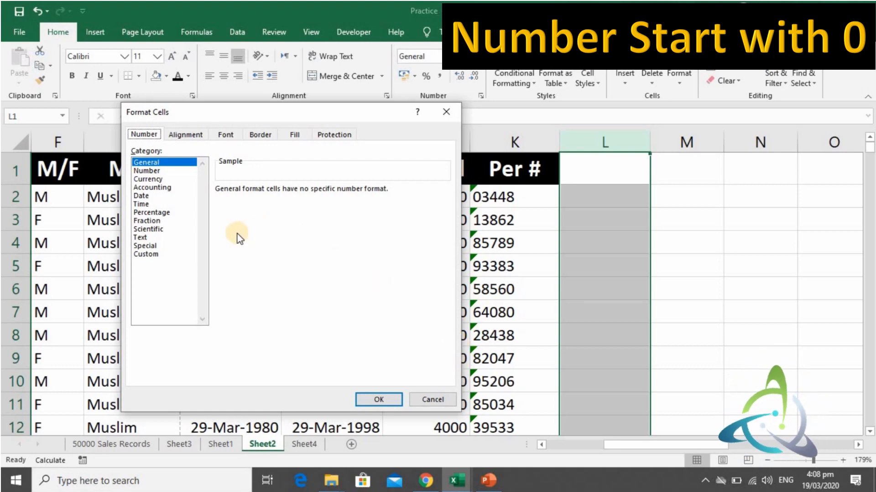
left_click(152, 254)
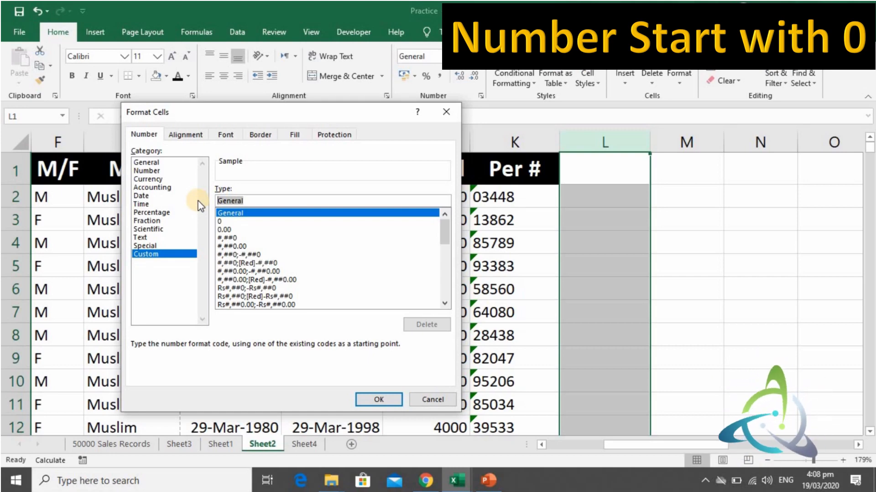
type("00")
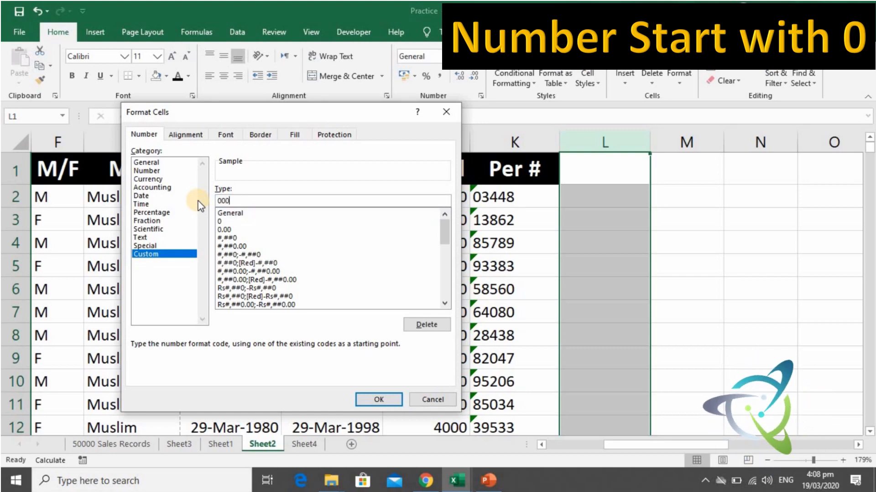
type("0")
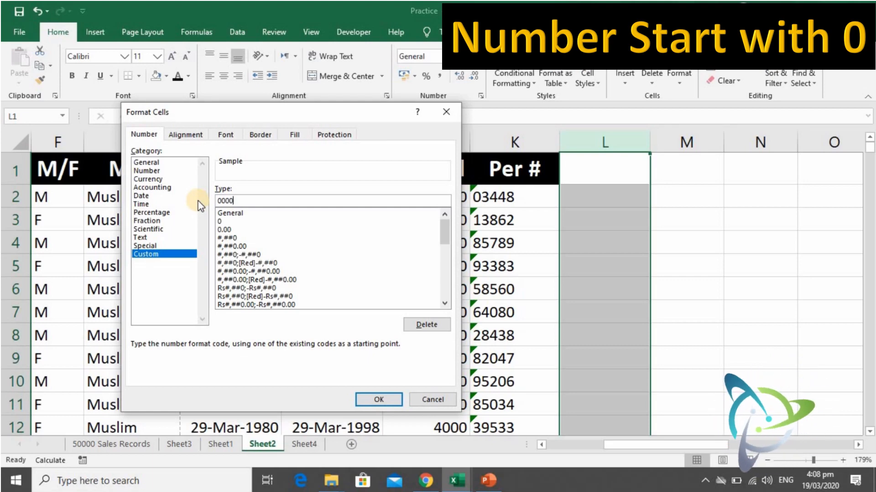
type("0000000")
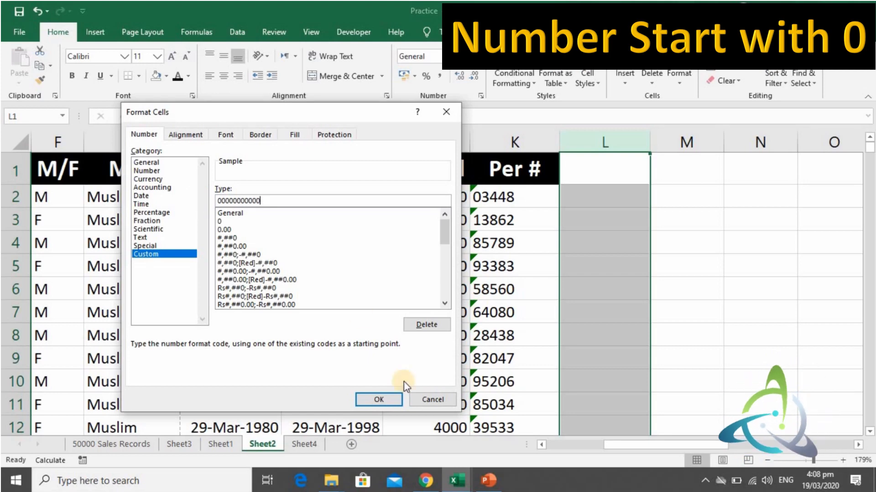
left_click(390, 400)
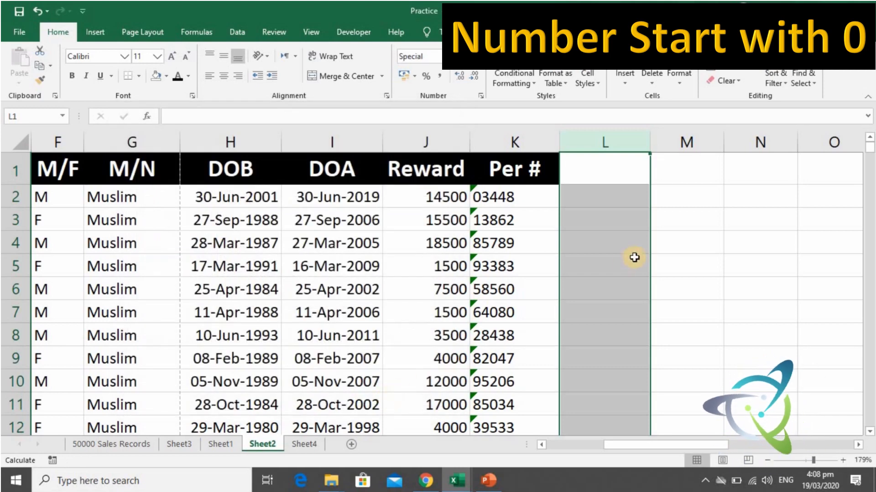
right_click(612, 205)
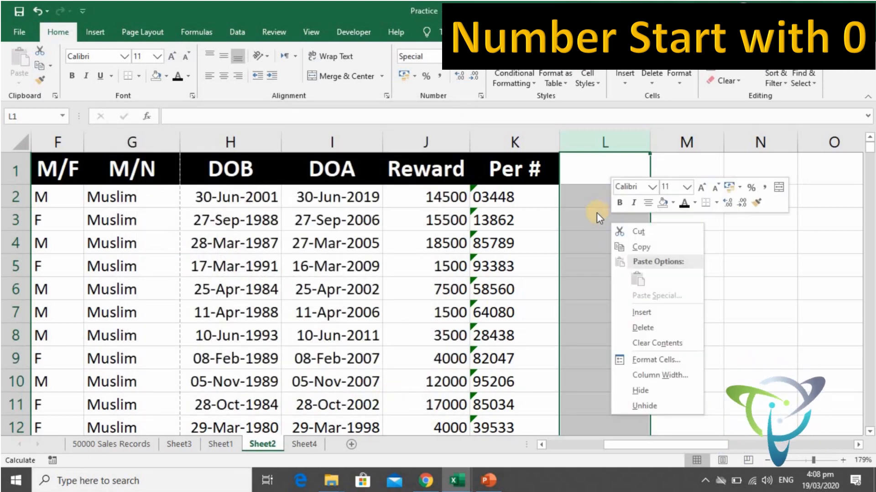
left_click(596, 213)
left_click(596, 212)
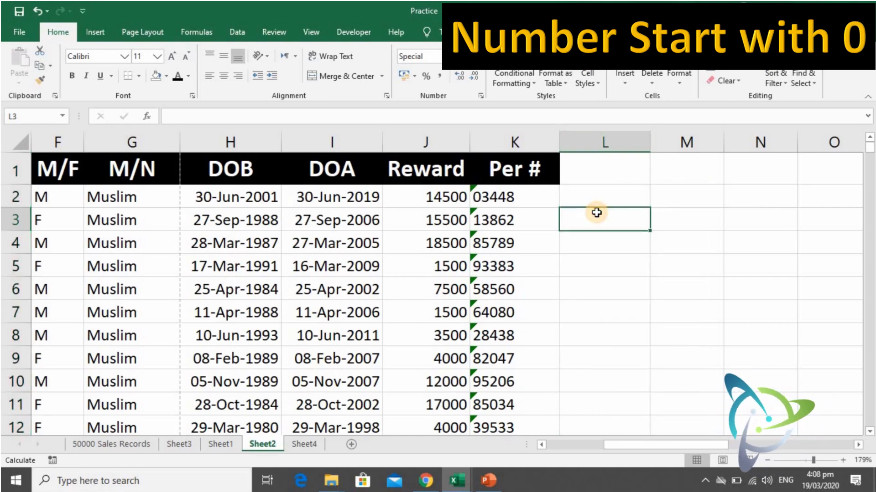
type("321")
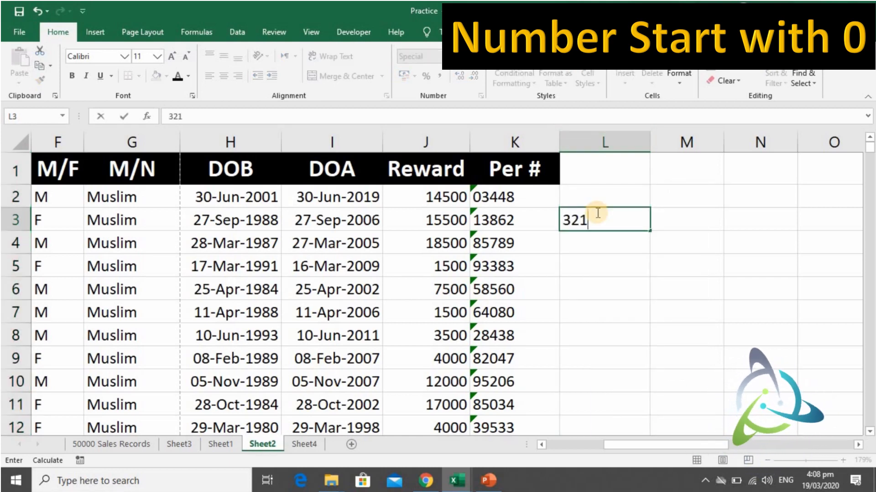
type("123456")
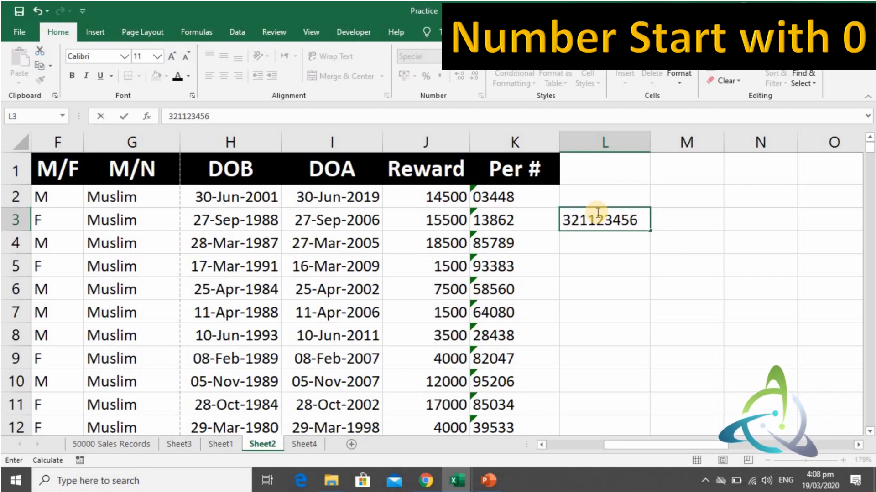
type("7")
key("Return")
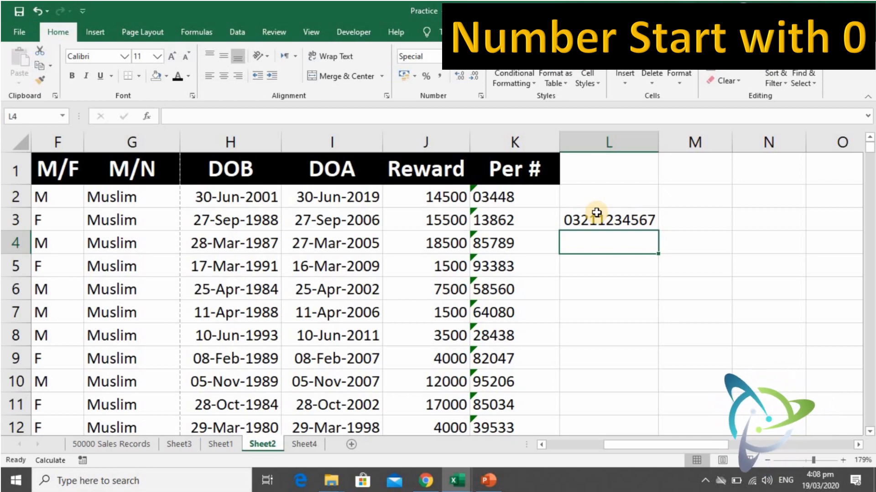
type("123")
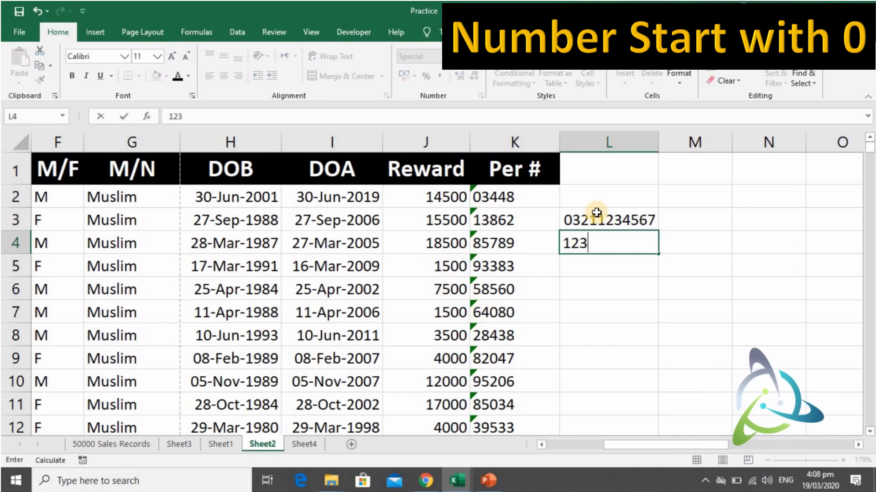
key("Return")
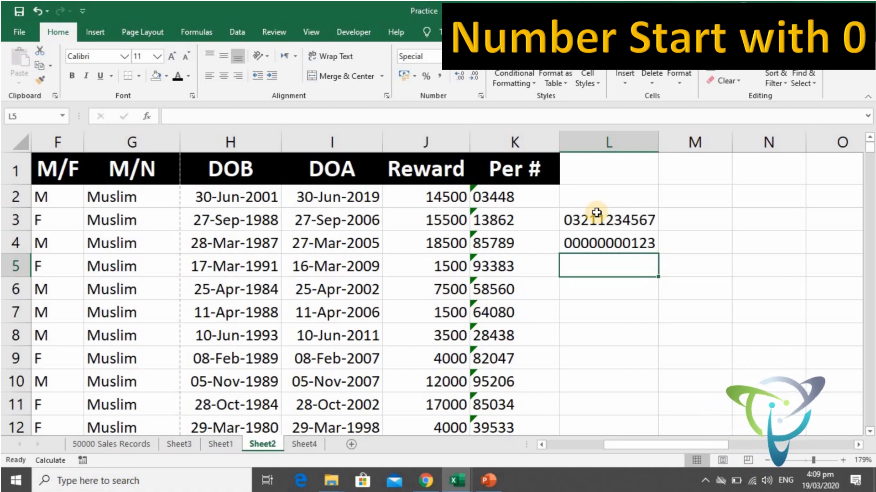
key("Up")
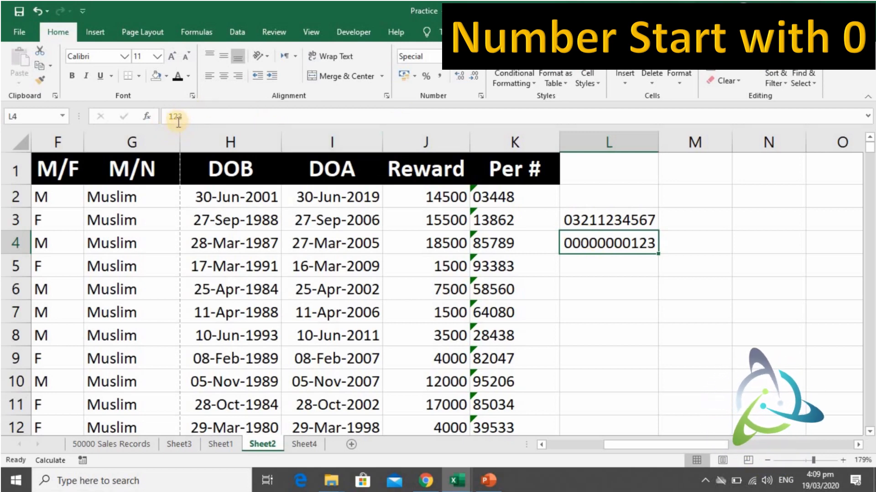
key("Up")
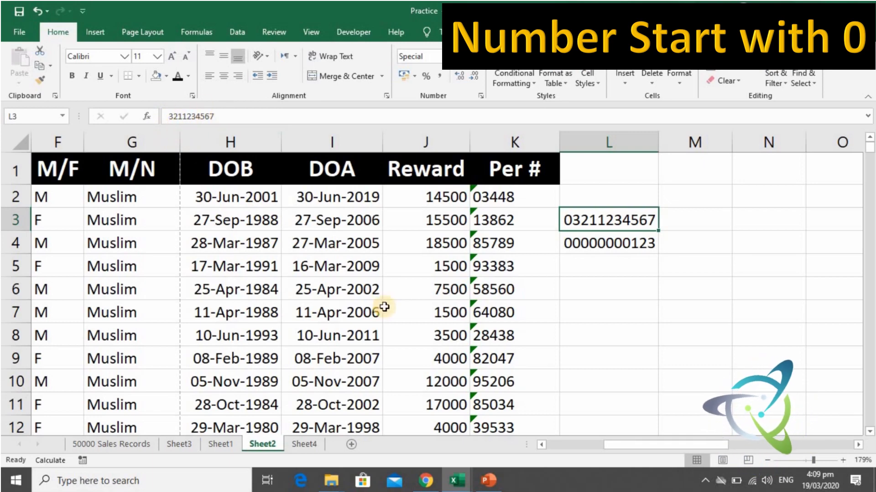
key("Down")
key("Down")
key("Up")
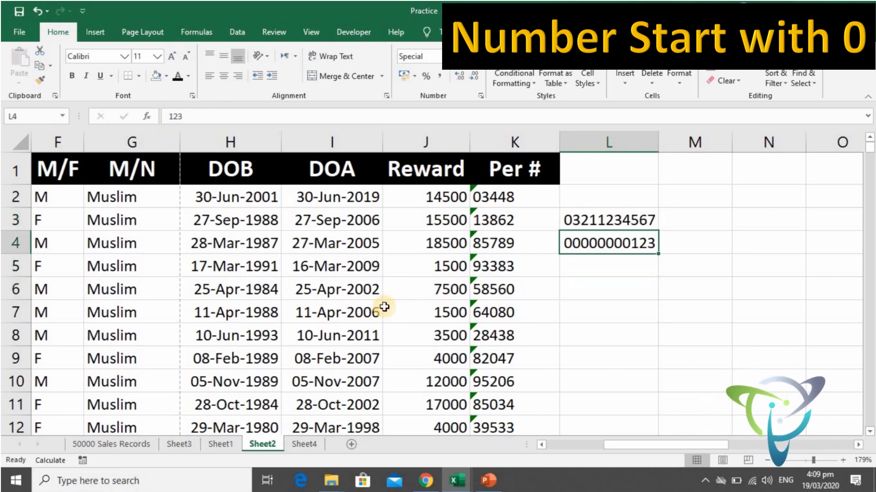
key("Up")
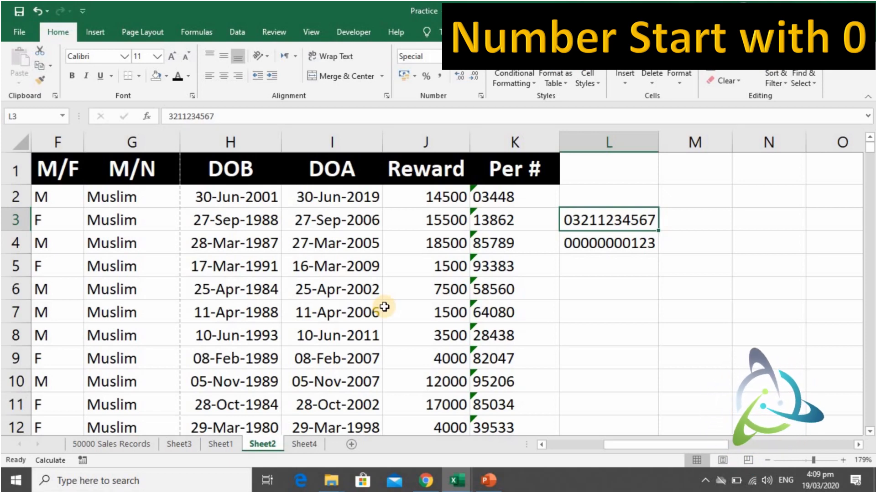
Enter 25 in L5 and 26482214 in L6, then review the zero-padded column.
key("Down")
key("Down")
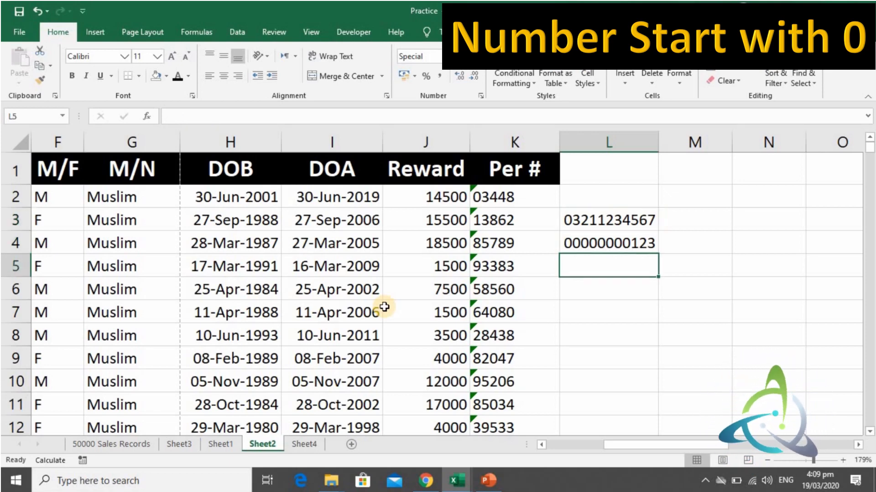
key("Down")
key("Down")
key("Down")
key("Up")
key("Up")
key("Up")
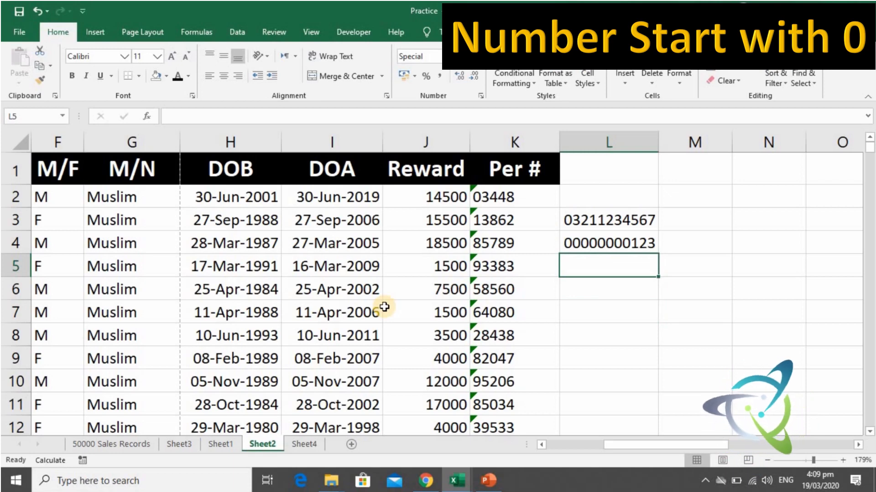
type("25")
key("Return")
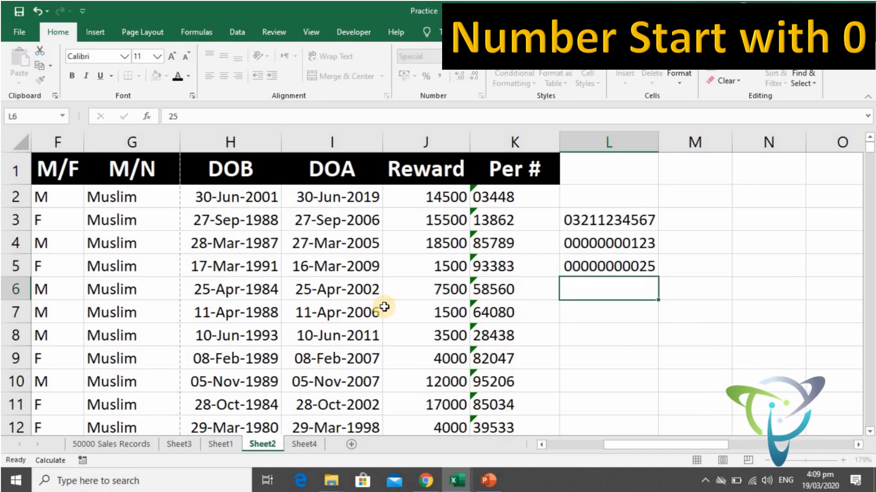
type("2648")
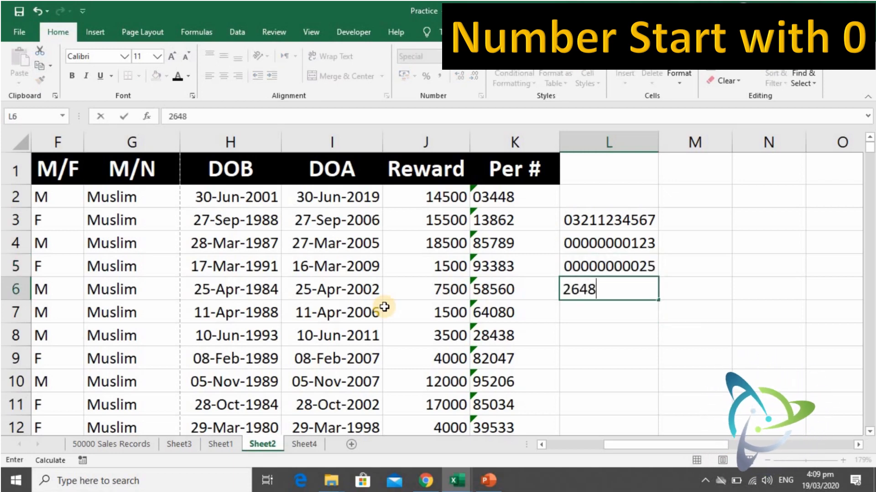
type("2214")
key("Return")
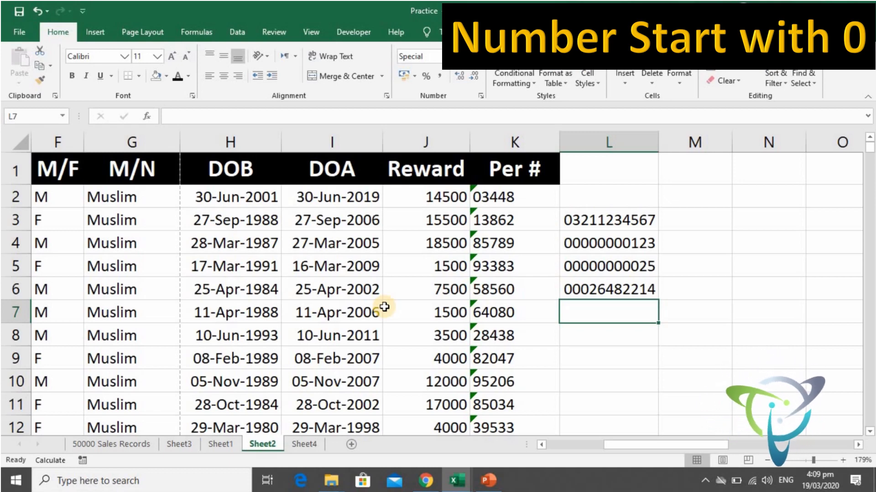
key("Up")
key("Up")
key("Up")
key("Up")
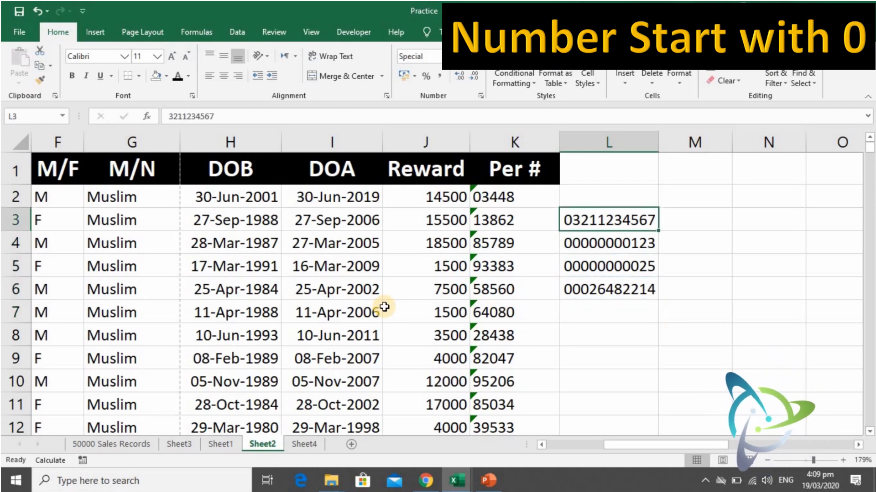
key("Down")
key("Down")
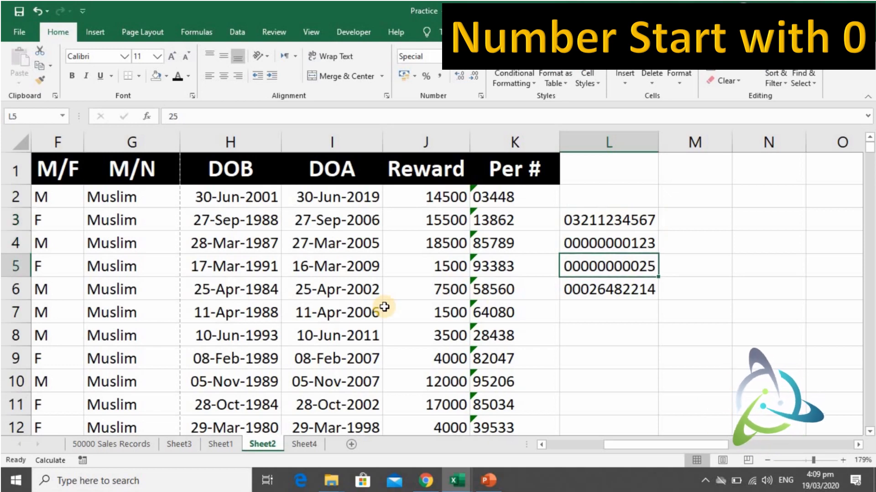
key("Down")
key("Down")
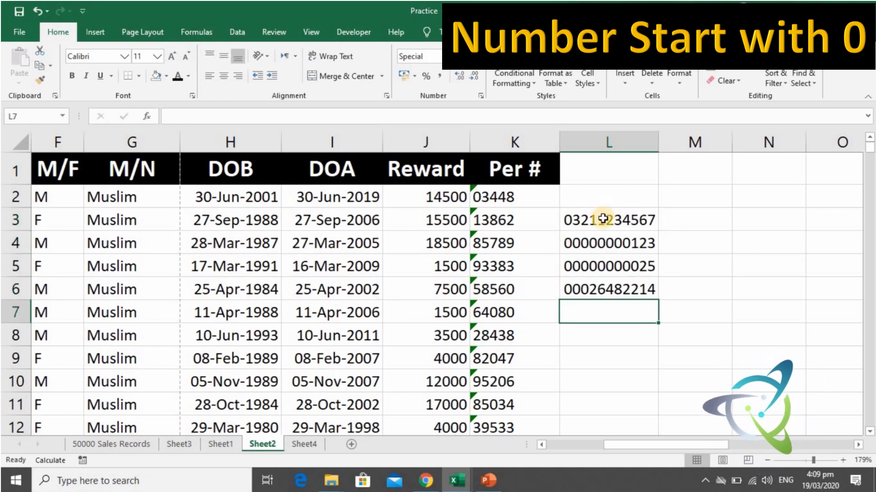
left_click_drag(603, 219, 606, 305)
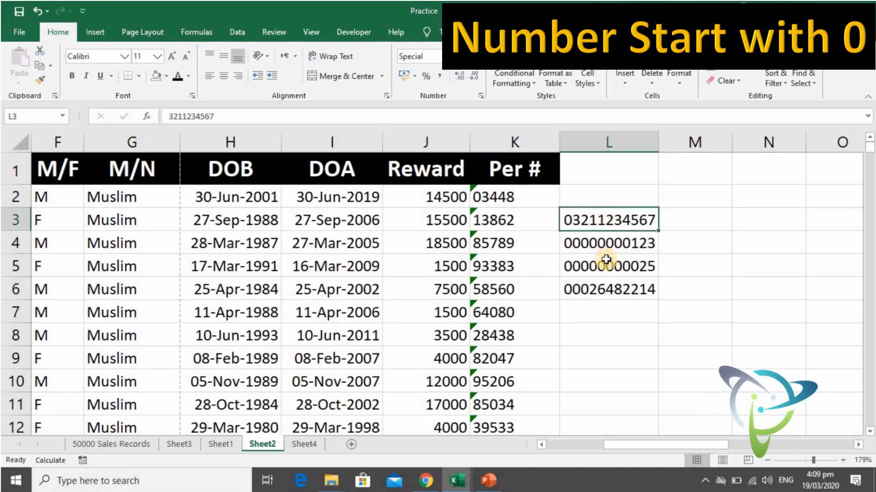
left_click(606, 304)
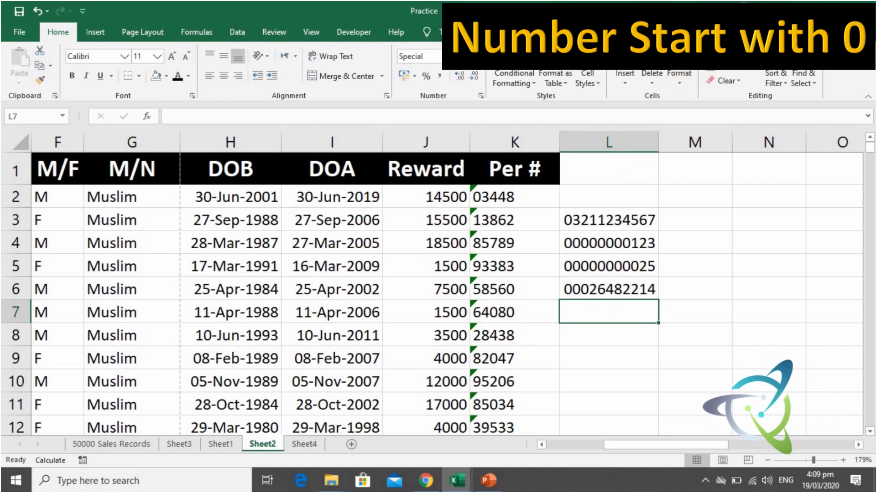
right_click(742, 70)
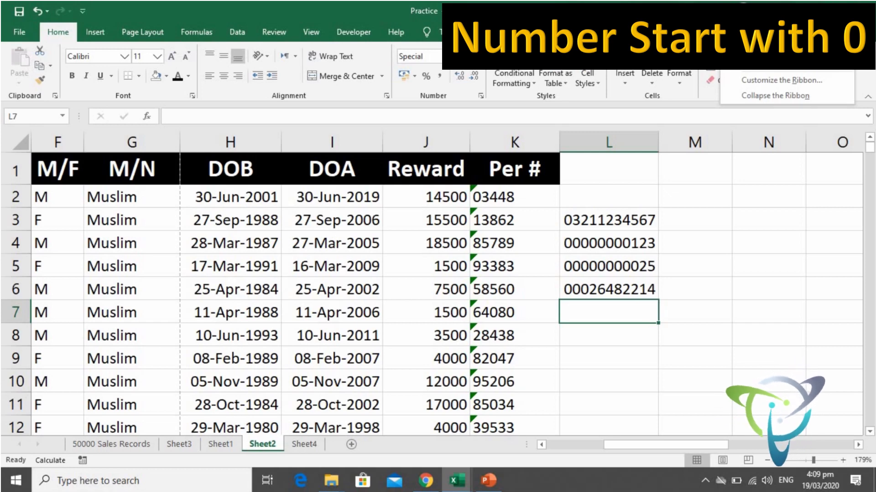
key("Escape")
key("alt+equal")
key("ctrl+Return")
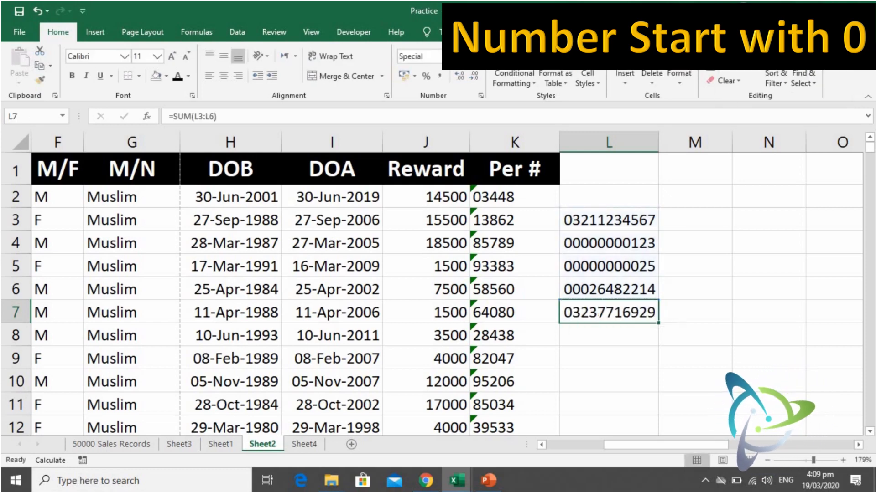
key("Down")
key("Up")
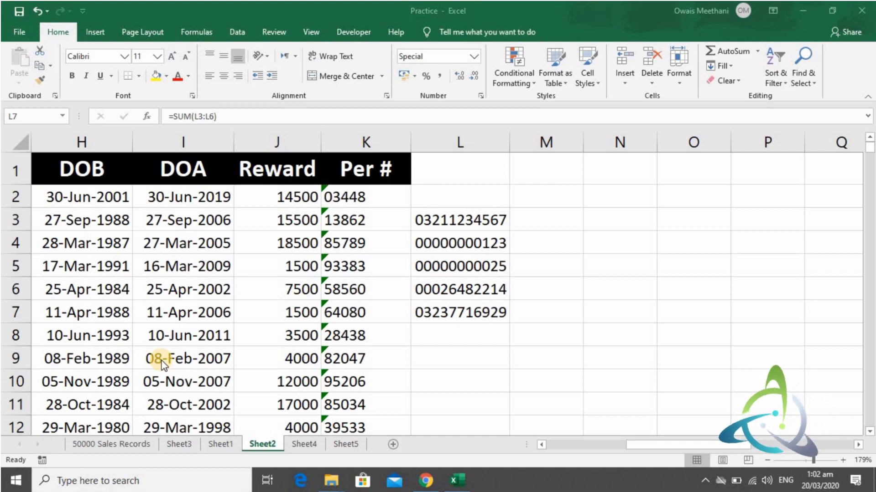
left_click(479, 379)
right_click(479, 379)
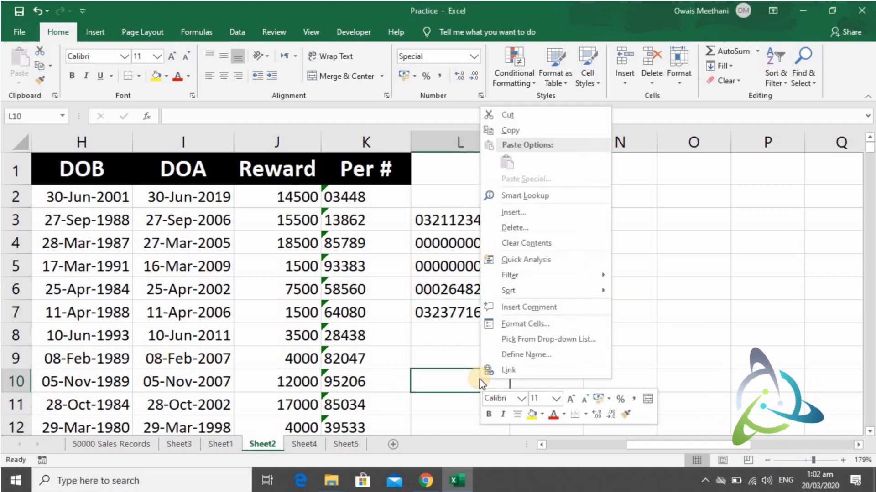
left_click(454, 374)
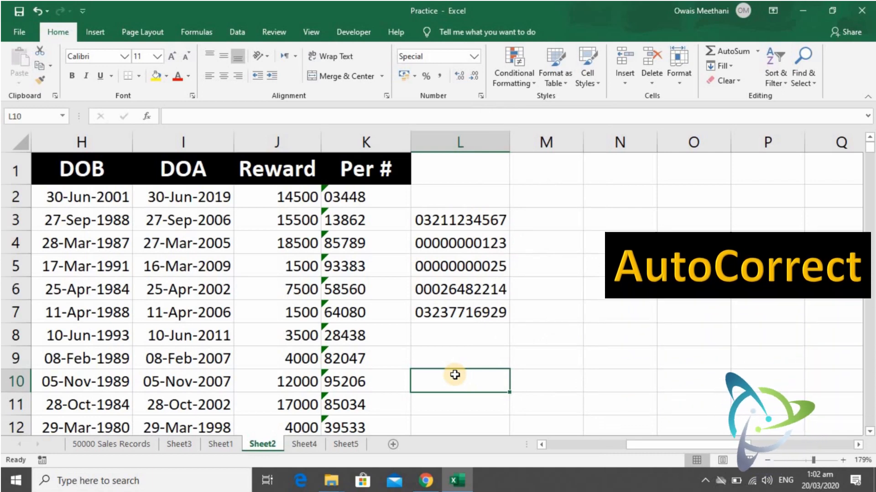
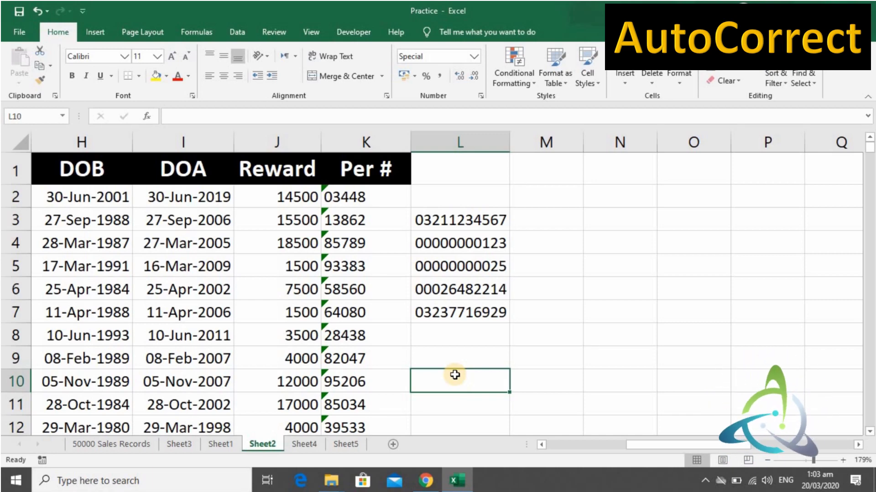
Enter a person's full name in L10 on Sheet2, copy it, and begin opening AutoCorrect Options.
type("M")
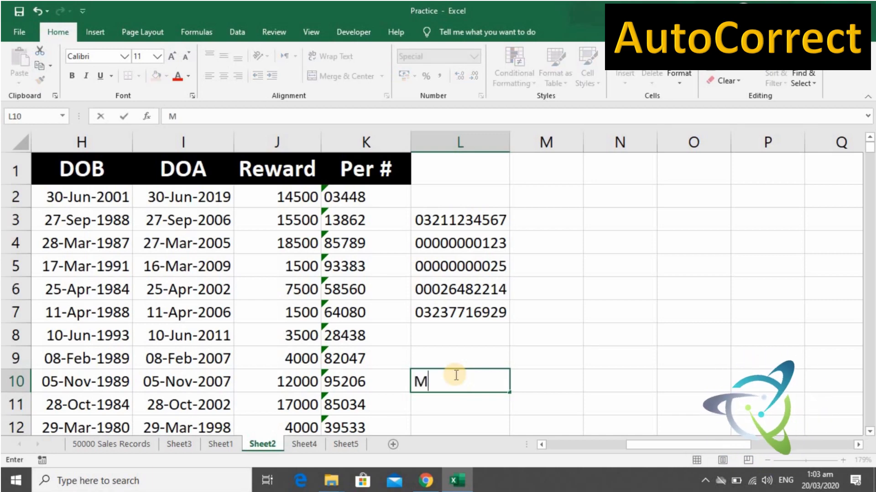
type("uhammad ")
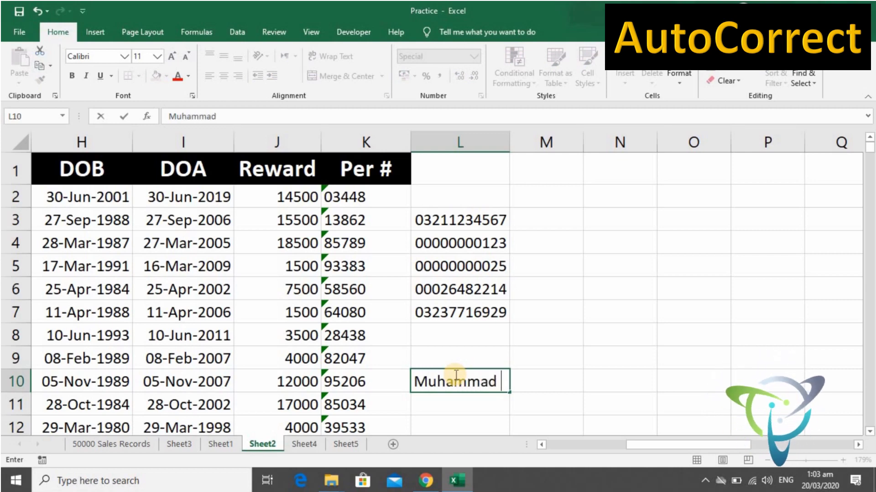
type("Owais")
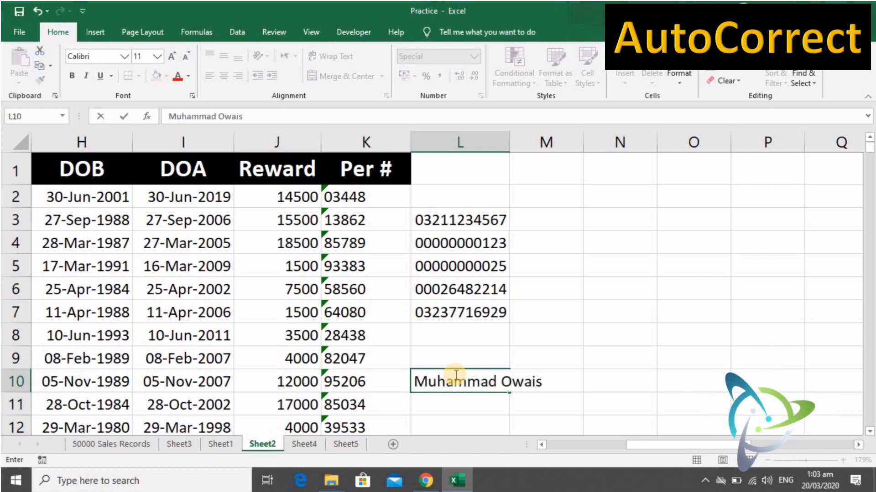
type(" Meethani")
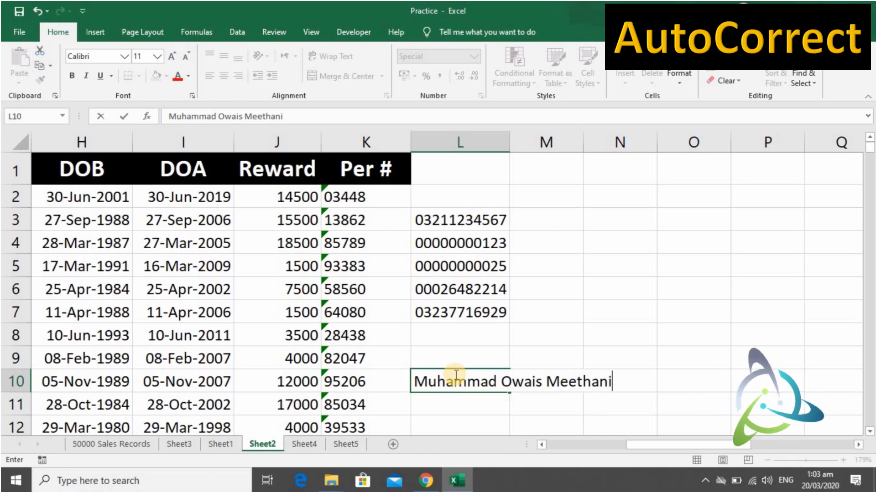
key("Return")
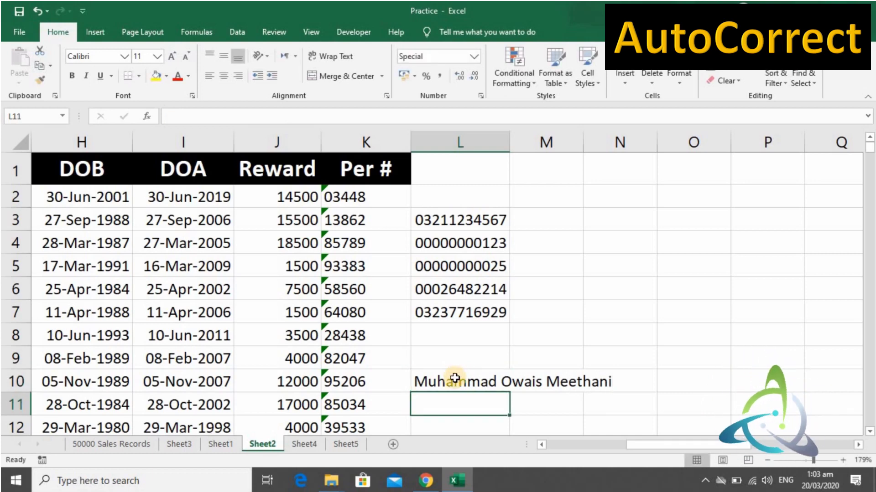
right_click(456, 378)
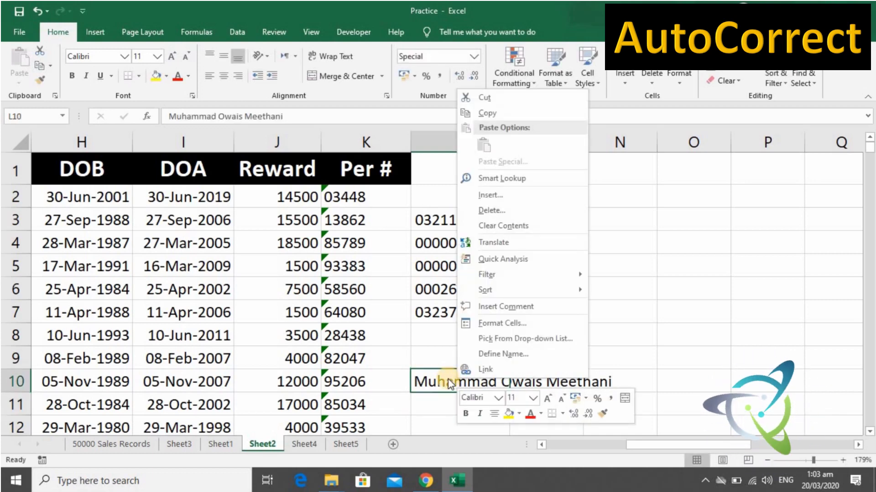
left_click(447, 379)
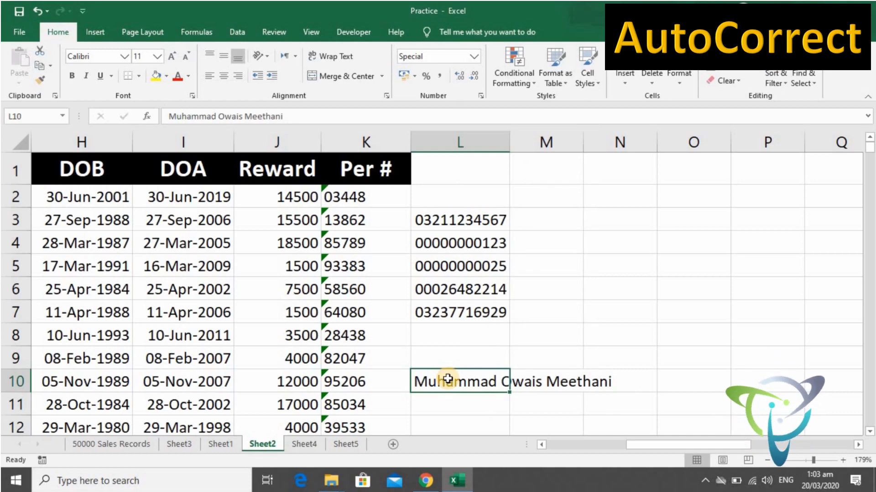
key("ctrl+c")
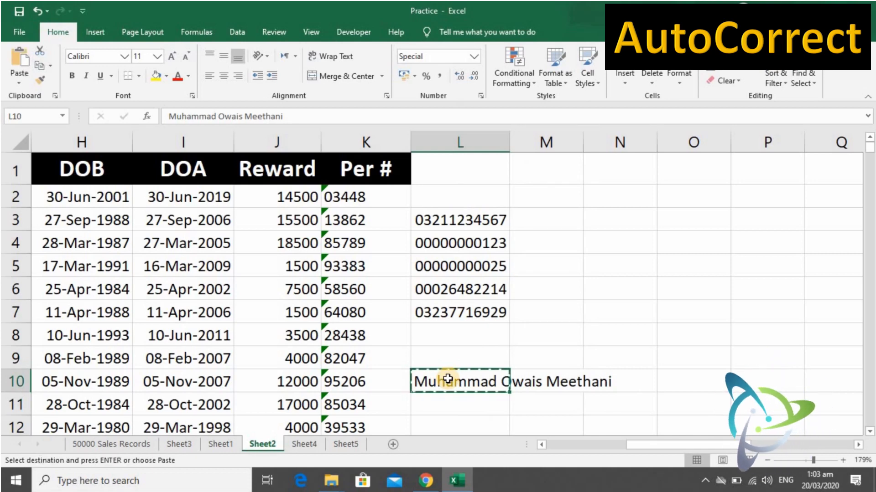
key("alt+t")
Add an AutoCorrect entry that replaces 'mom' with the copied full name.
key("a")
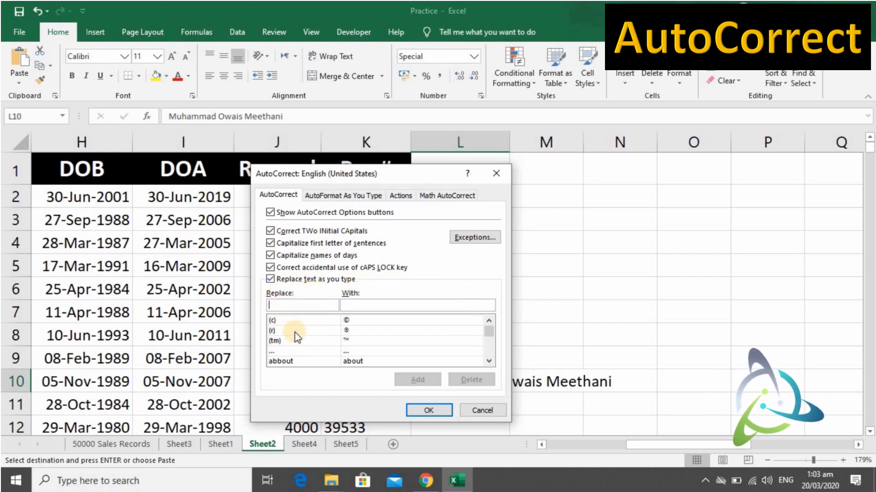
type("mom")
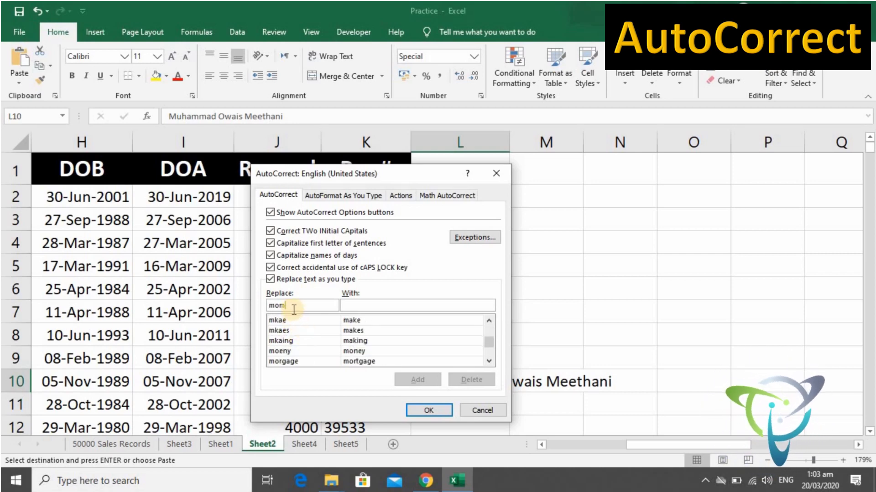
left_click(361, 307)
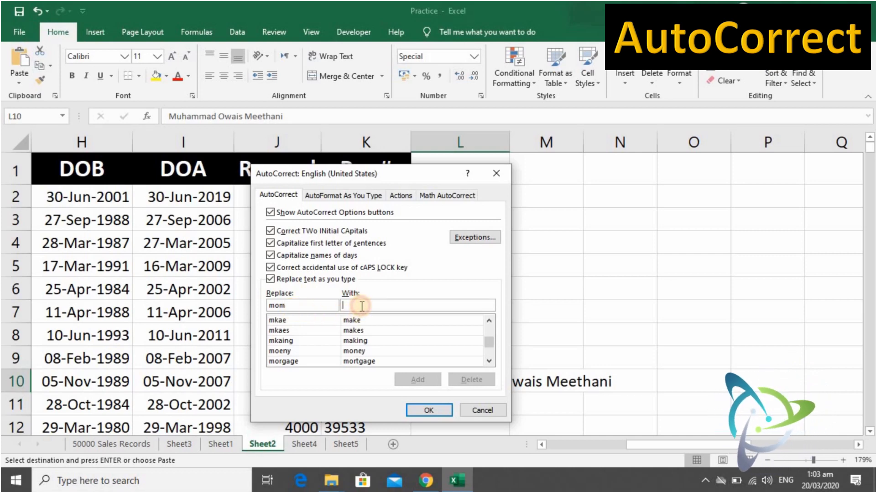
key("ctrl+v")
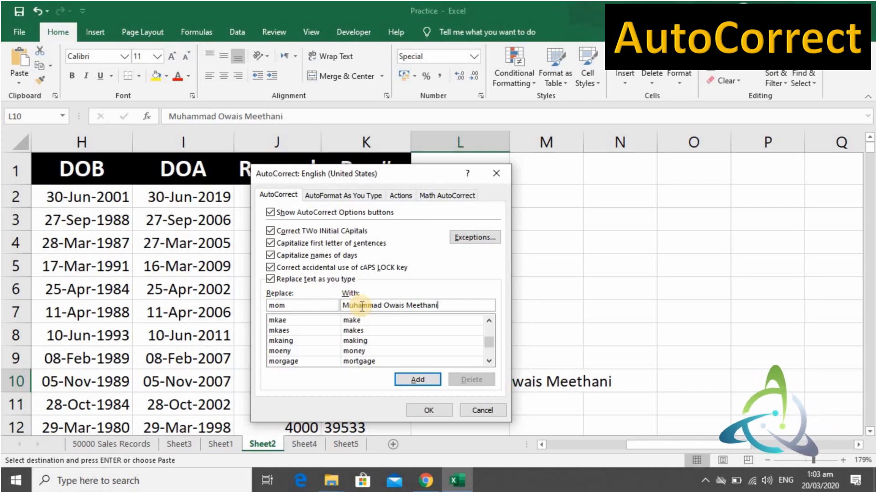
left_click(410, 379)
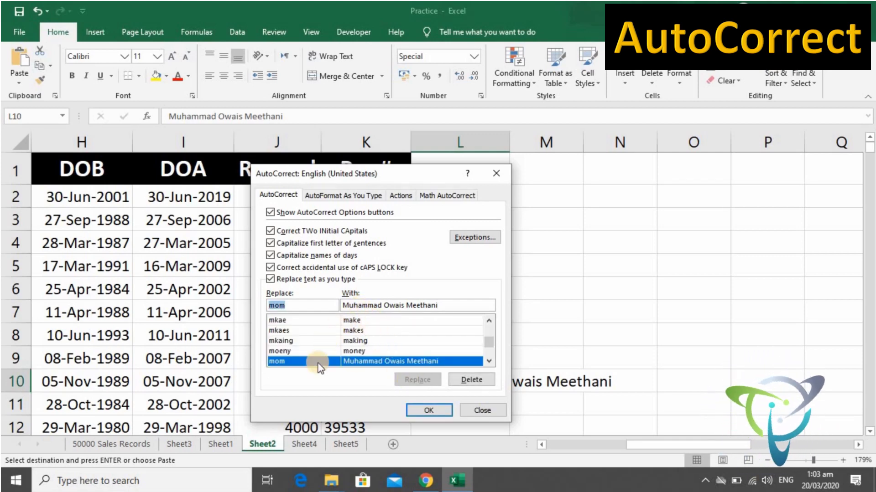
left_click(420, 411)
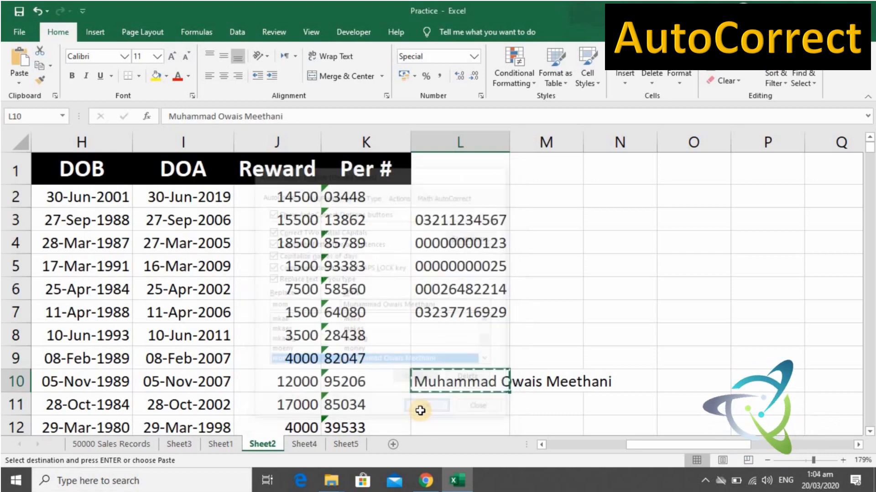
Type mom in N7 and O11 to check it expands to the full name.
left_click(627, 314)
type("mom")
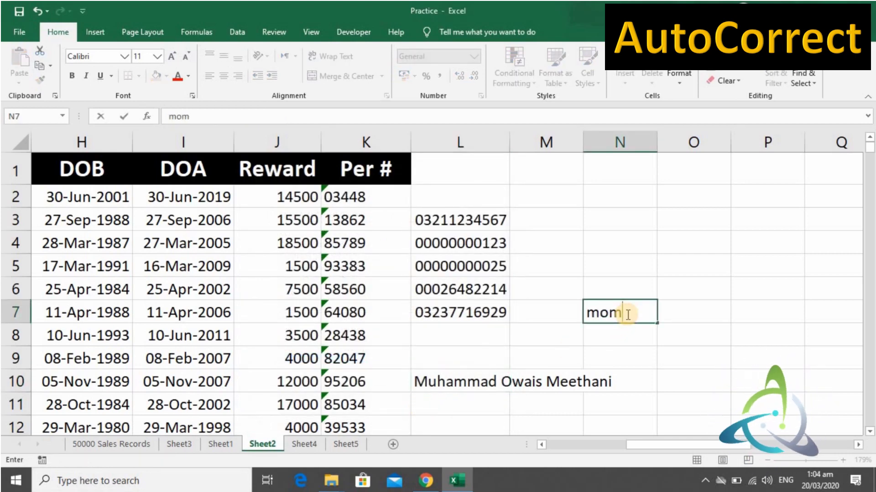
key("Return")
key("Right")
key("Down")
key("Down")
key("Down")
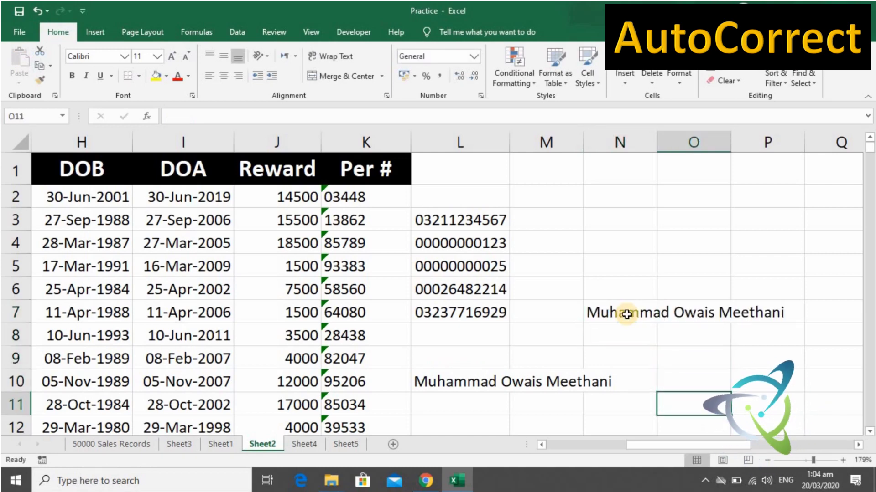
type("mom")
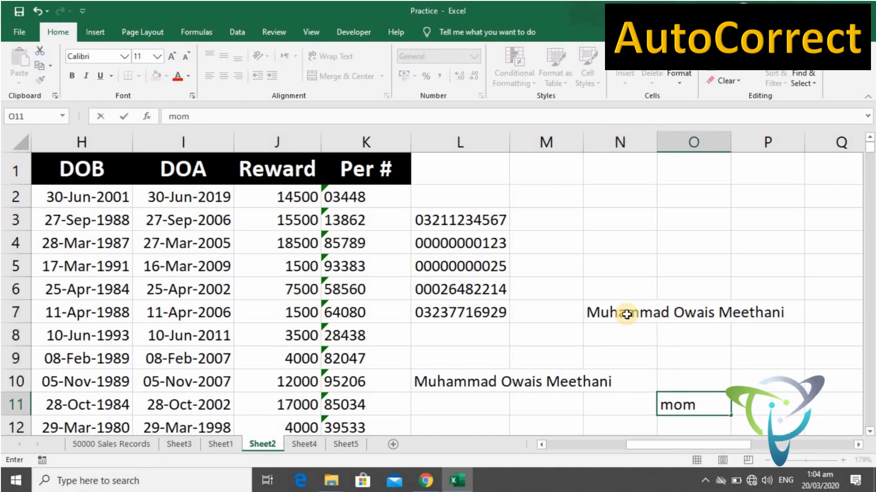
key("Return")
Type mom in L13 to confirm the expansion, then start a new blank workbook.
key("Down")
key("Left")
key("Left")
key("Left")
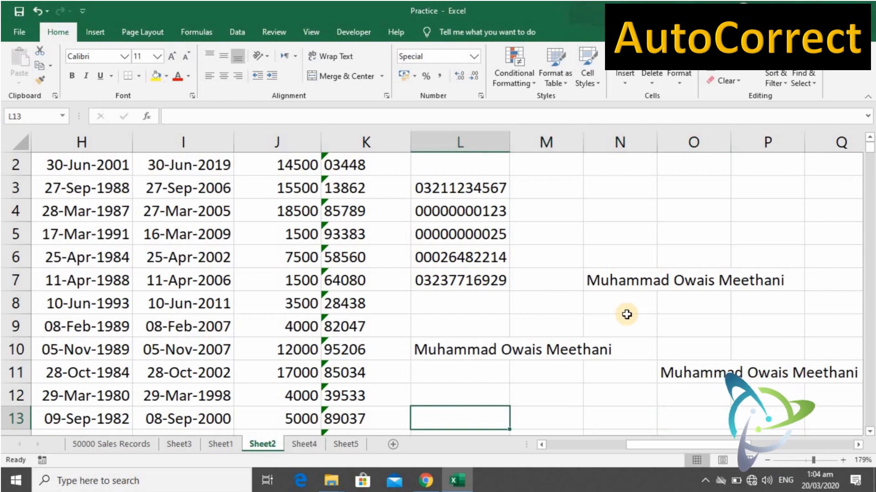
type("mom")
key("Return")
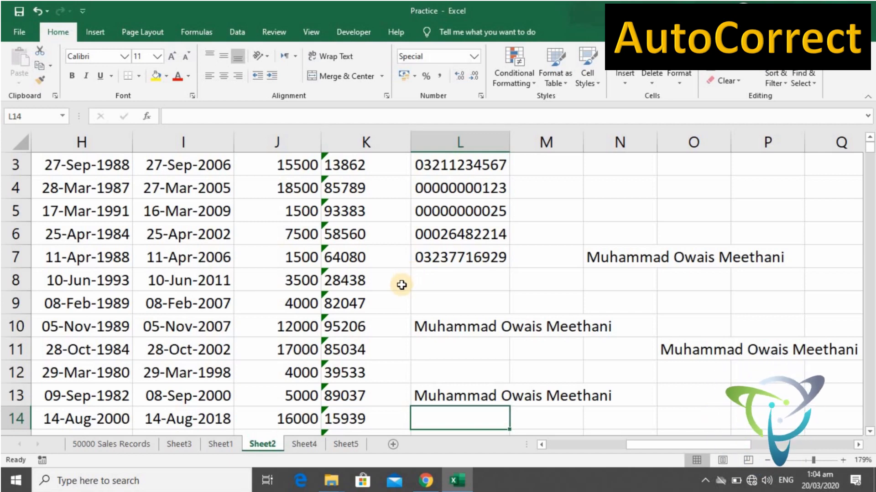
key("alt+t")
key("a")
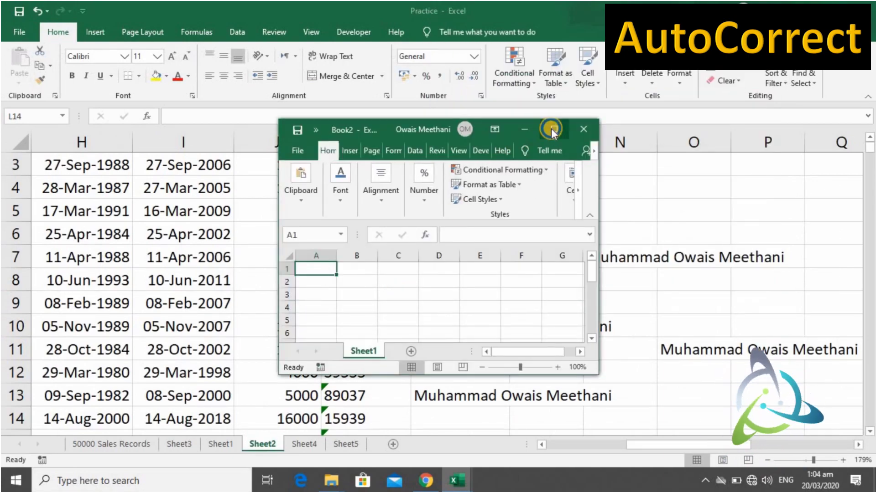
Maximize the Book2 window and enter `mom in K8.
left_click(551, 128)
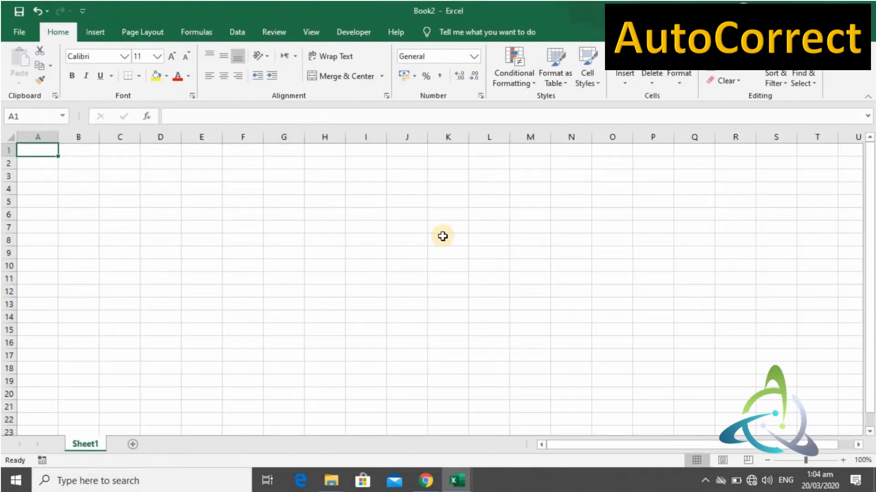
right_click(443, 237)
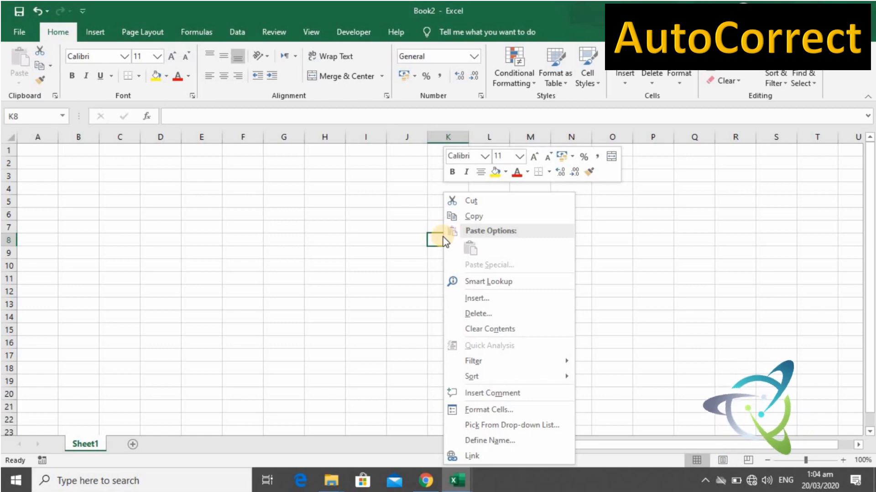
key("Escape")
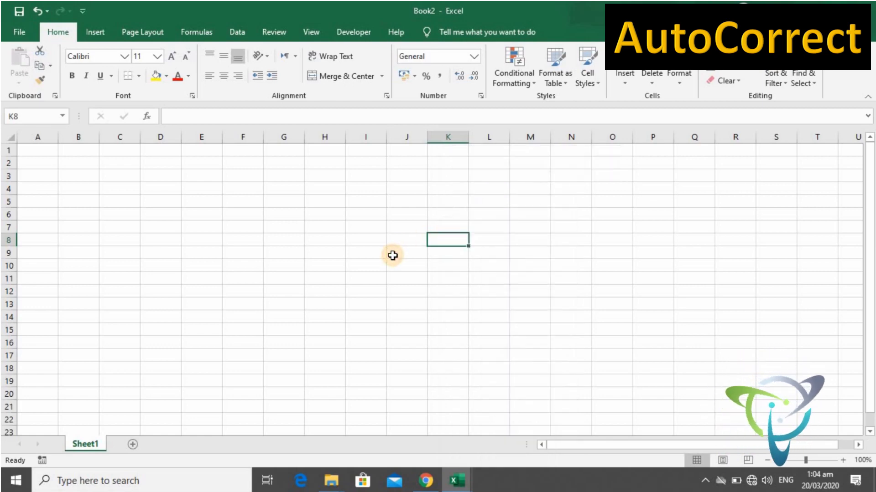
type("`mom")
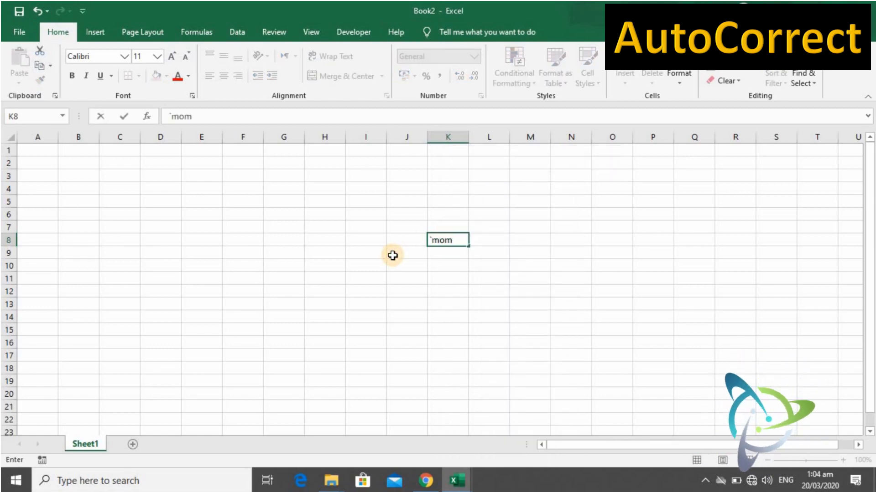
key("Return")
Type mom in M6 so it expands to the full name in Book2.
key("Up")
key("Up")
key("Up")
key("Right")
key("Right")
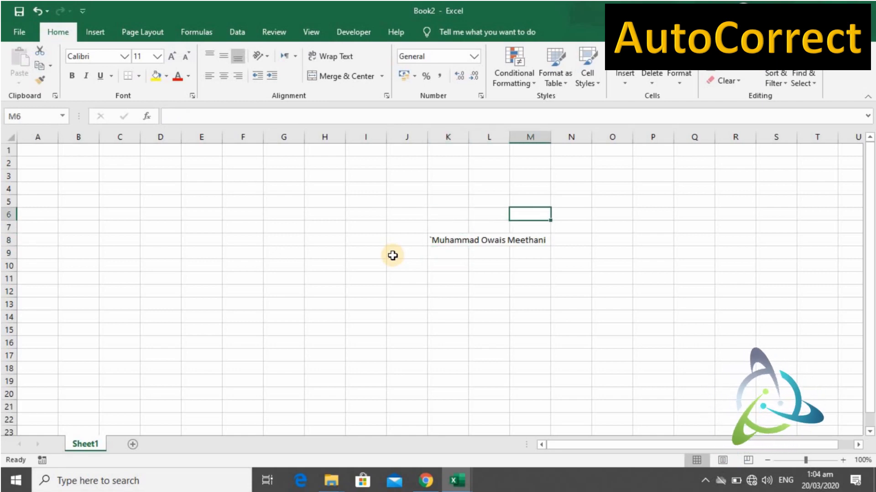
type("mom")
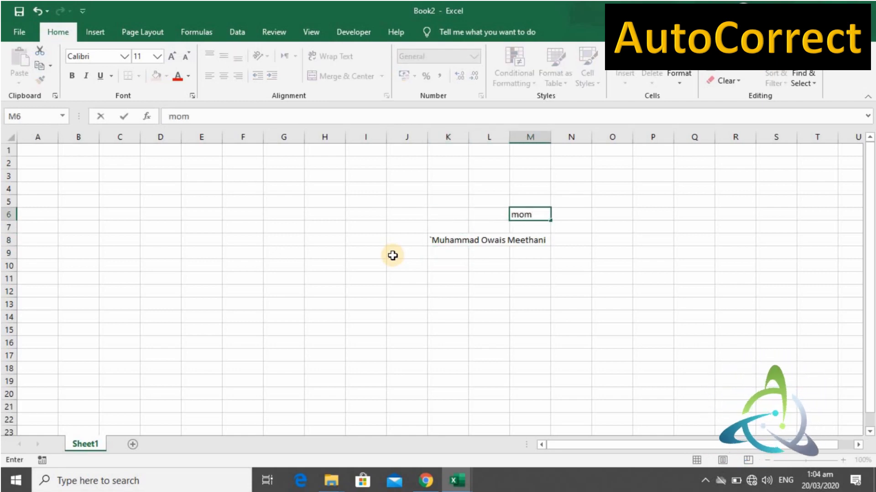
key("Return")
key("Up")
key("Up")
key("Up")
key("Up")
key("Left")
key("Left")
key("Left")
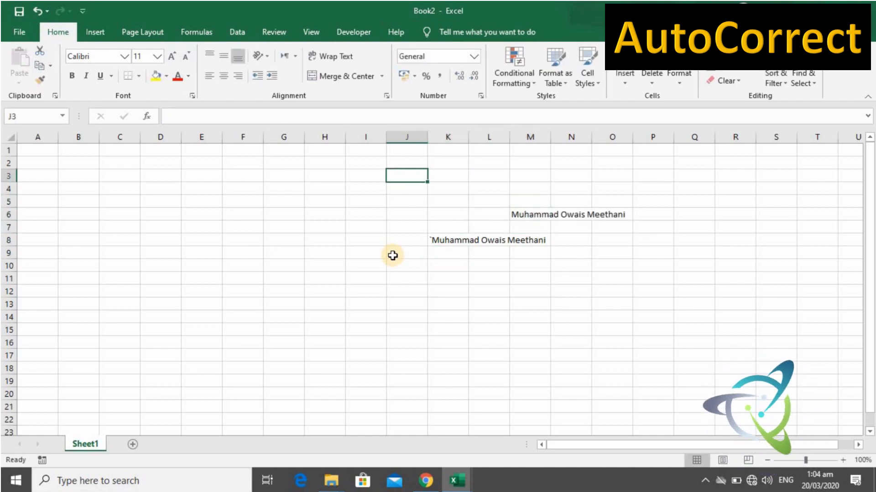
key("Left")
key("Left")
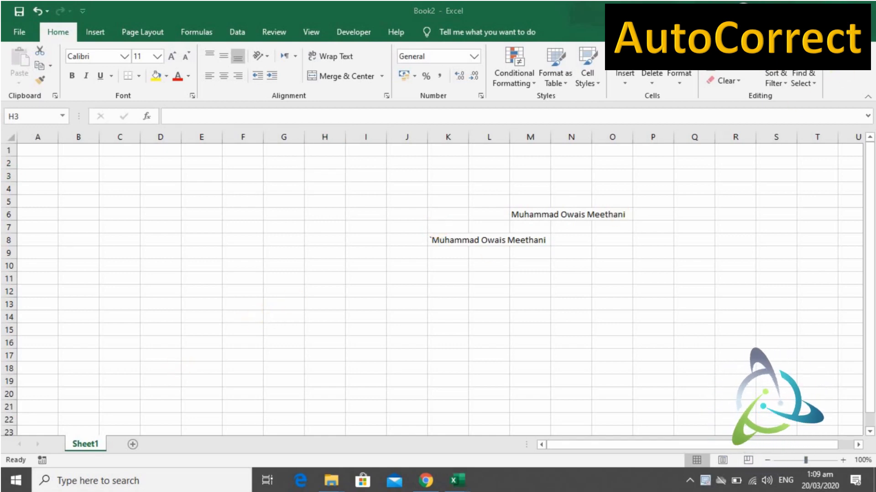
Close Book2 without saving, then clear the test names and numbers in L2:R14 on Sheet2.
left_click(861, 11)
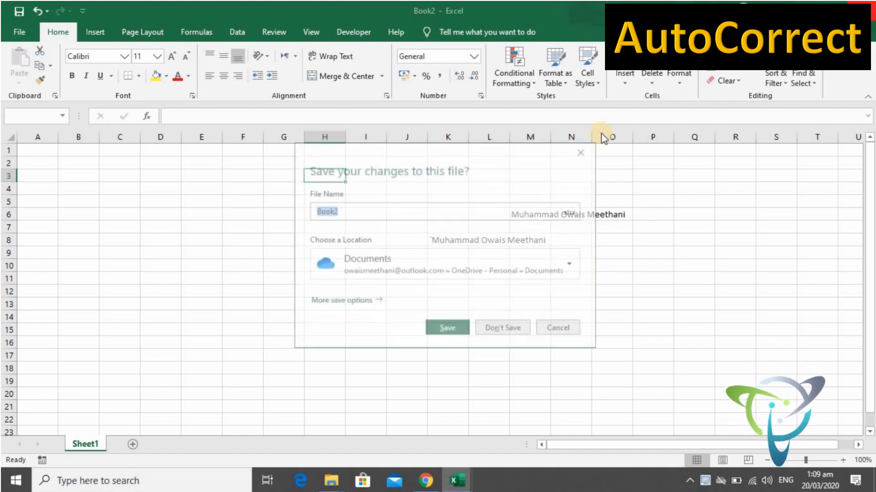
left_click(518, 331)
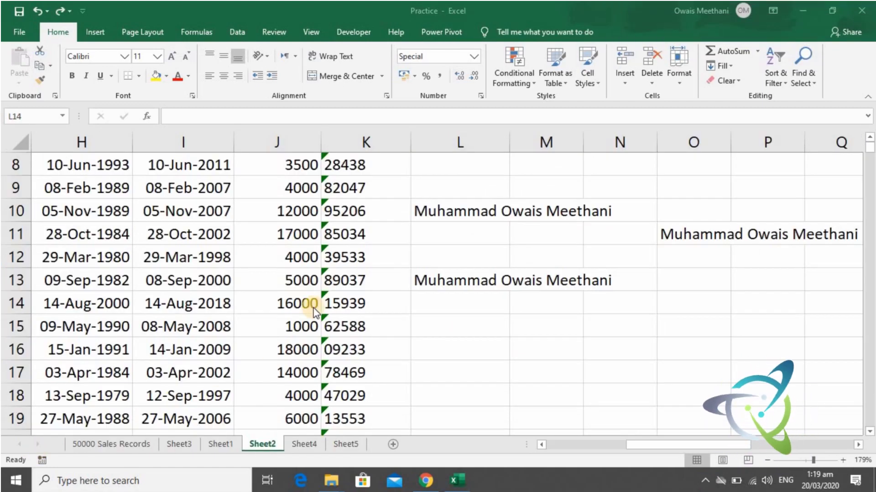
left_click(453, 299)
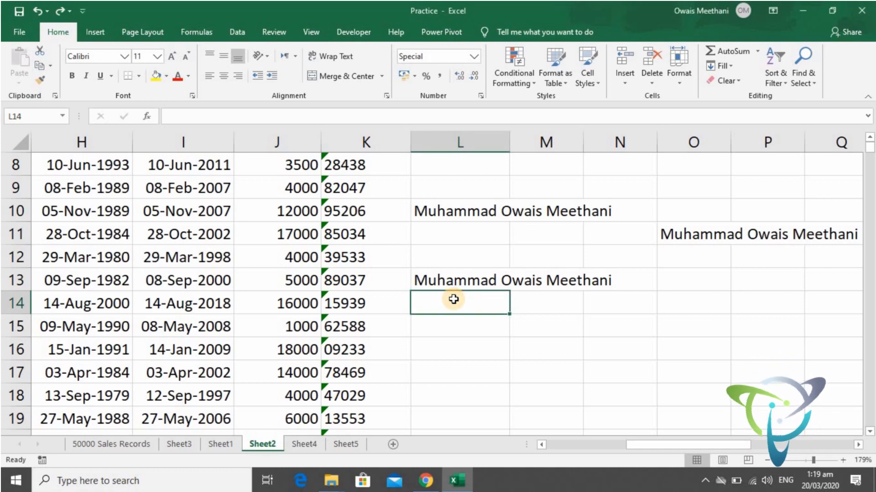
key("shift+Up")
key("shift+Up")
key("shift+Up")
key("shift+Up")
key("shift+Up")
key("shift+Up")
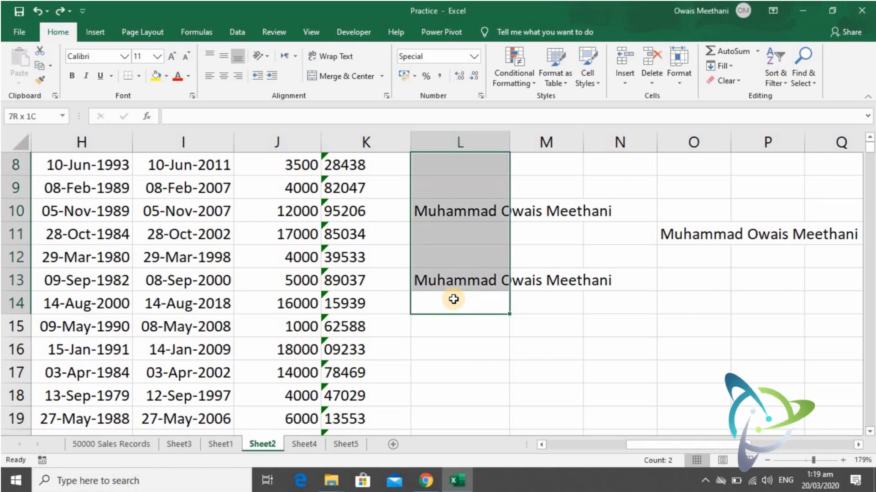
key("shift+Up")
key("shift+Up")
key("shift+Up")
key("shift+Up")
key("shift+Up")
key("shift+Up")
key("shift+Right")
key("shift+Right")
key("shift+Right")
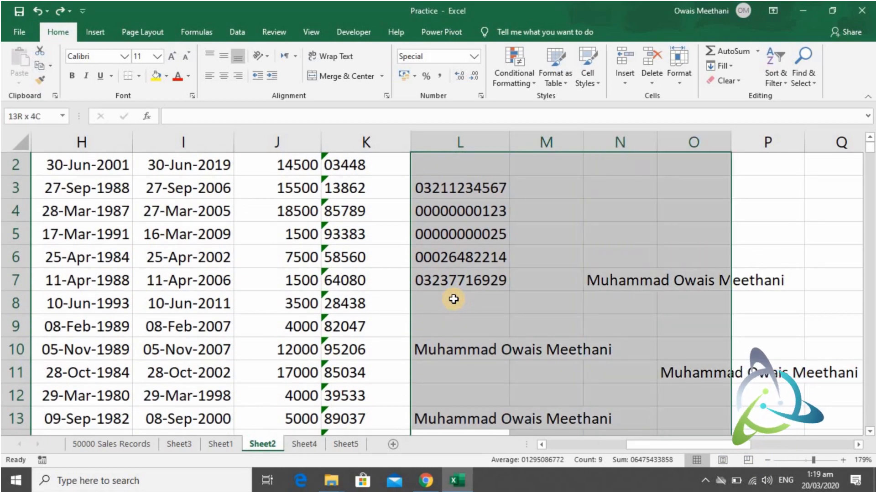
key("shift+Right")
key("shift+Right")
key("shift+Right")
key("shift+Down")
key("shift+Down")
key("shift+Down")
key("Delete")
scroll(453, 299, "down", 2)
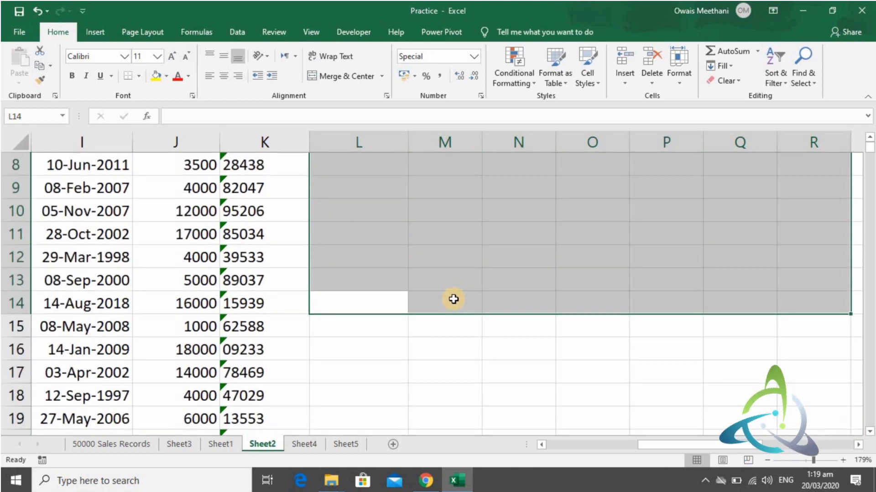
key("Up")
key("Up")
key("Up")
key("Up")
key("ctrl+Up")
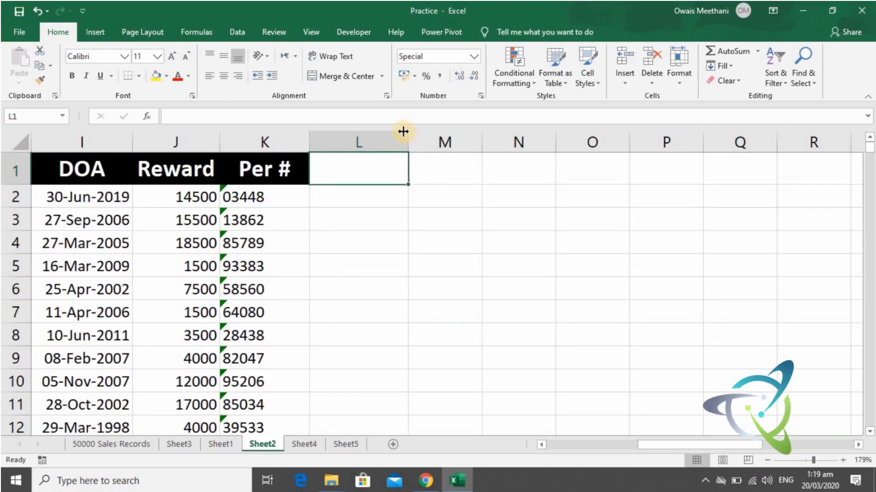
Set column L's number format to General.
left_click(386, 135)
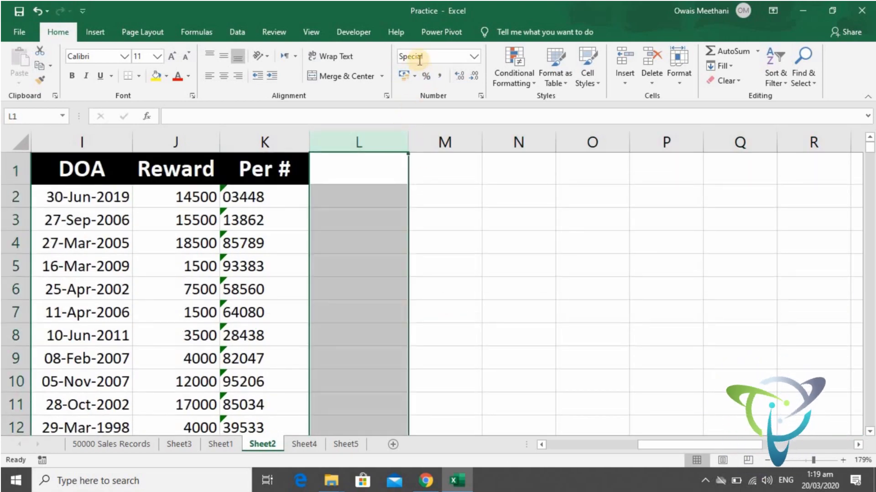
left_click(469, 62)
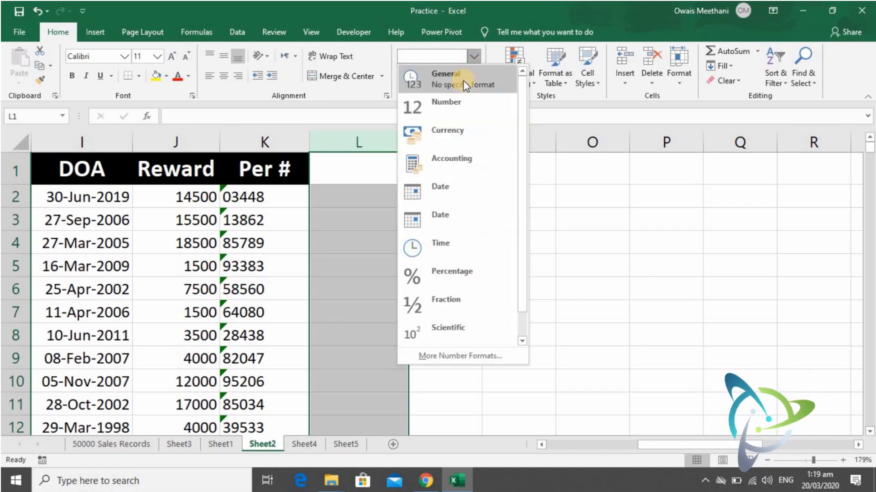
left_click(465, 85)
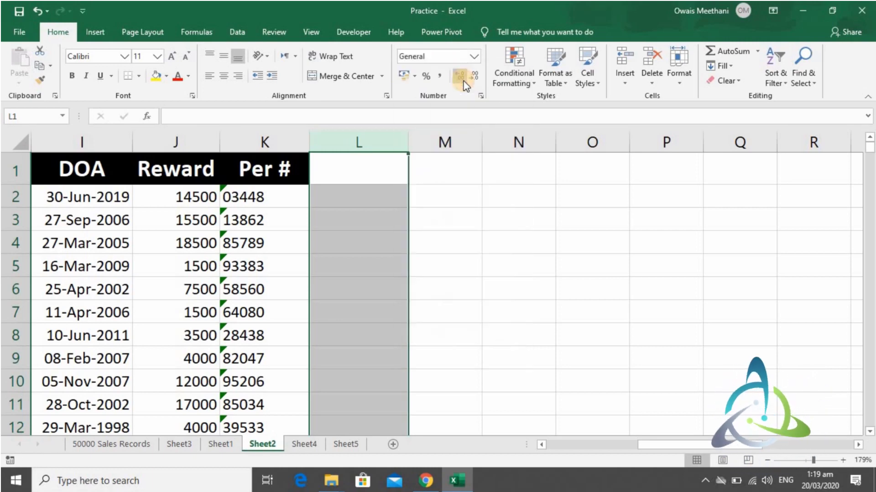
Enter =J2*10 in L2 and fill it down column L through L209.
left_click(380, 202)
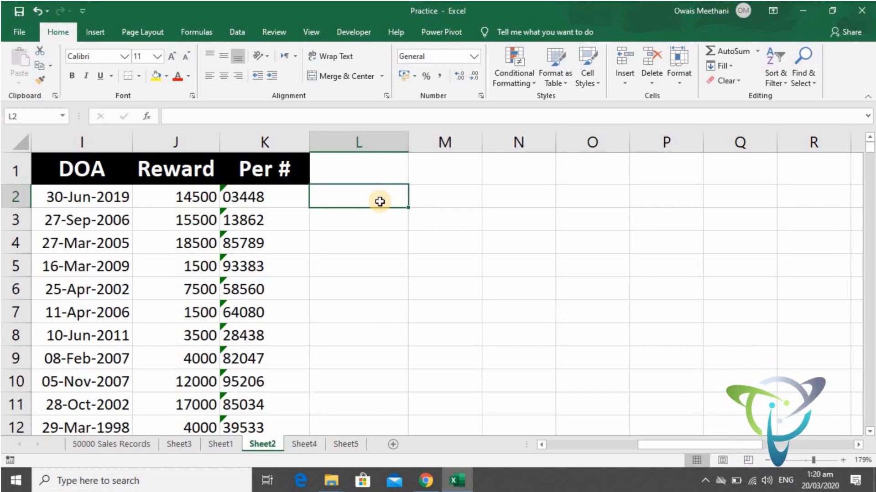
type("=")
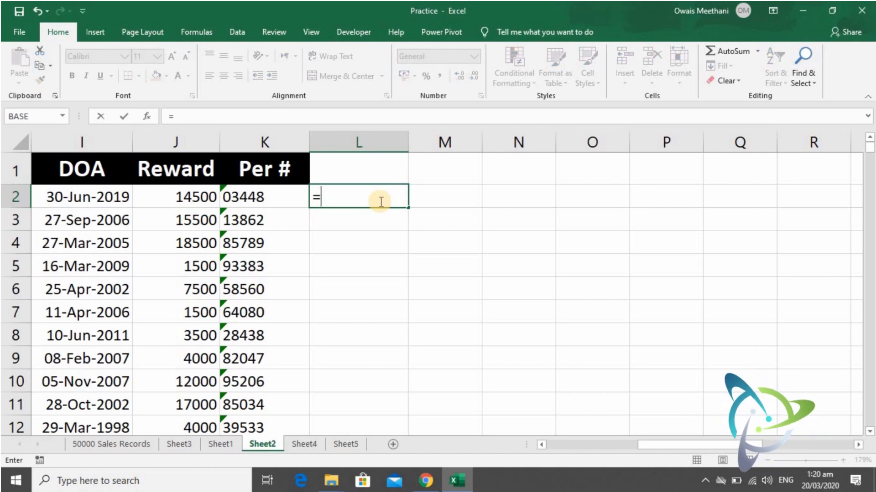
key("Left")
key("Left")
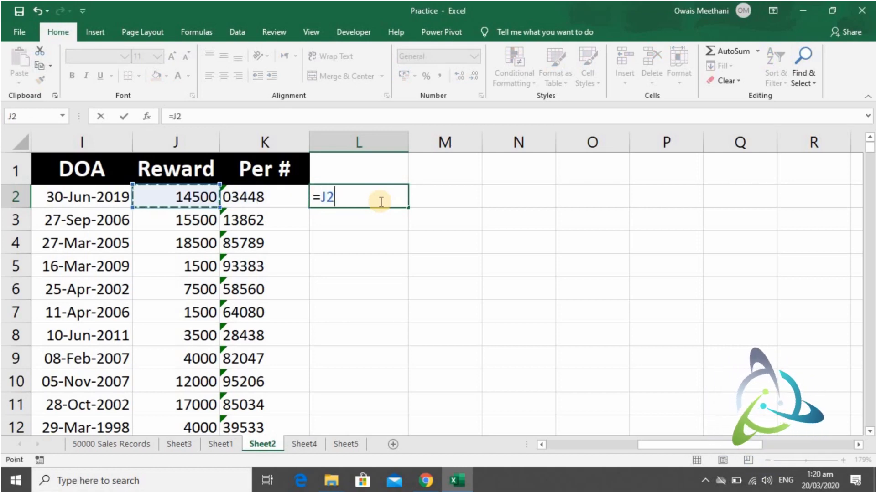
type("*")
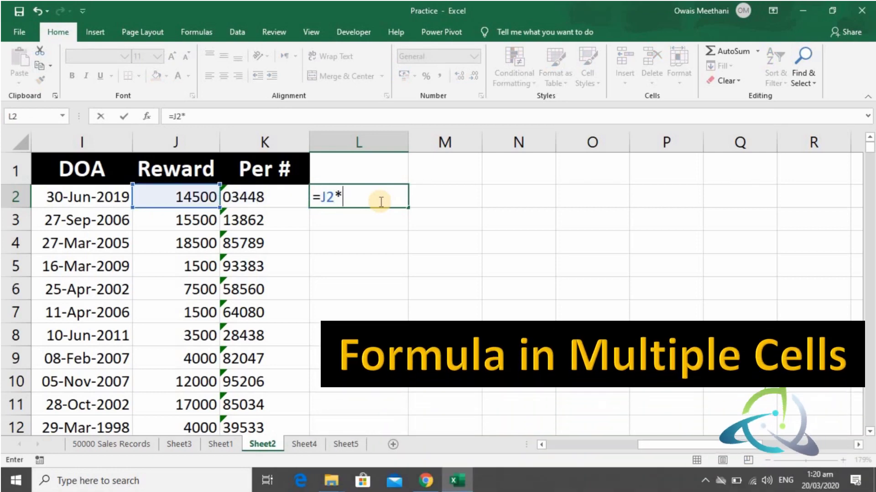
type("10")
key("Return")
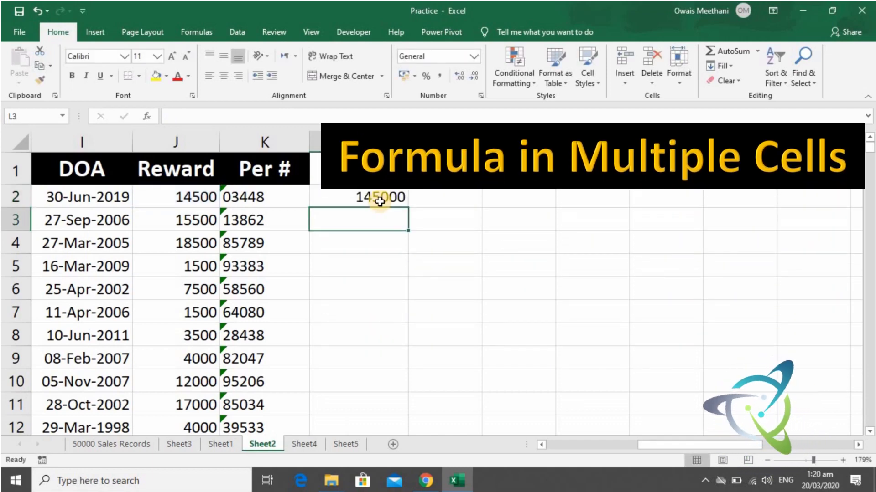
left_click(380, 201)
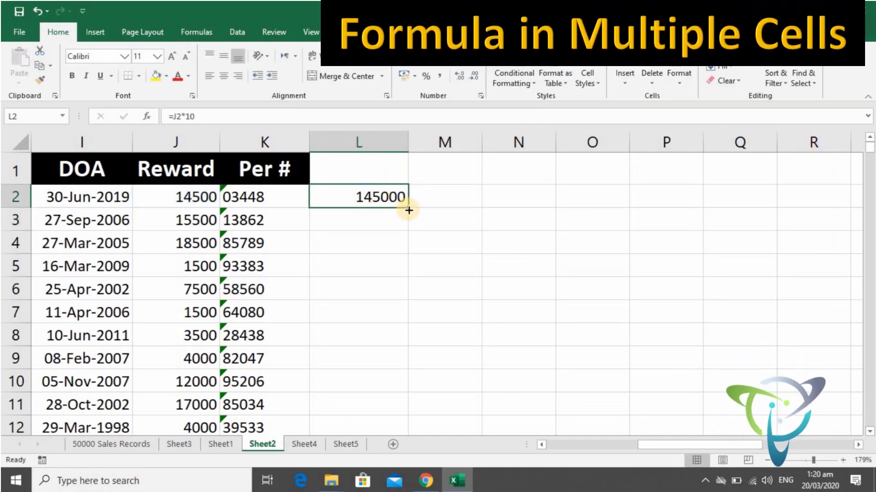
left_click_drag(408, 210, 398, 485)
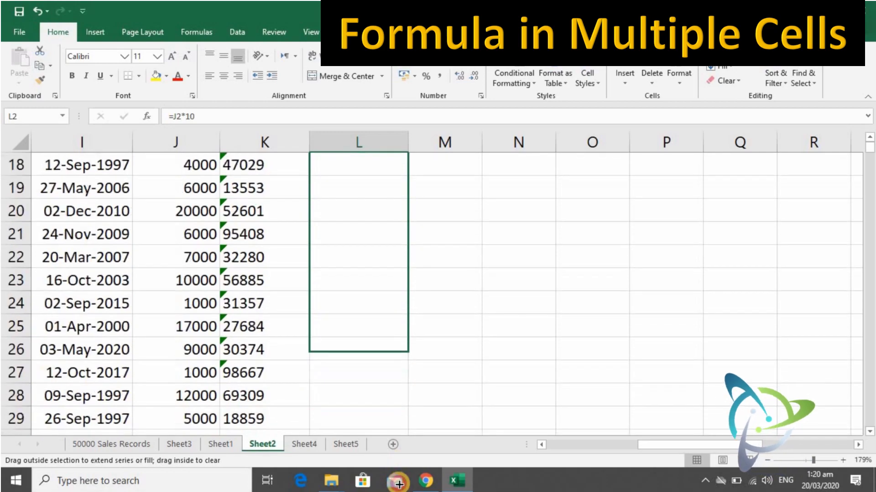
left_click_drag(399, 484, 404, 376)
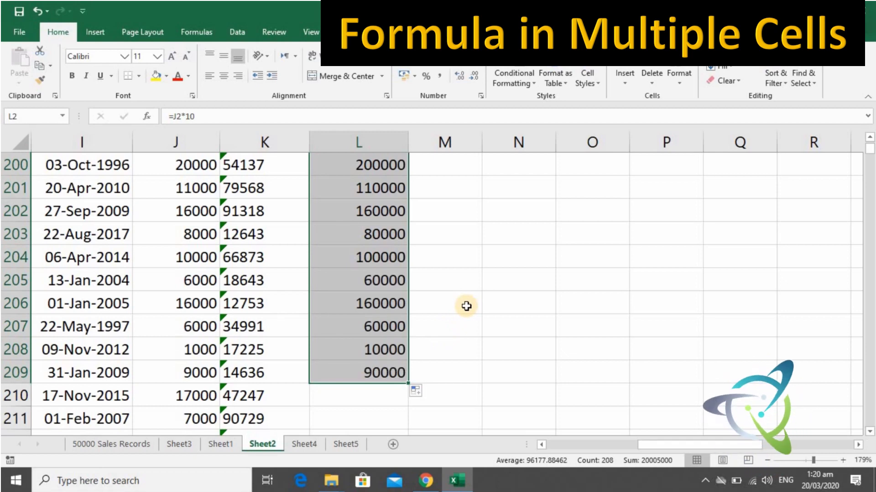
key("ctrl+shift+Up")
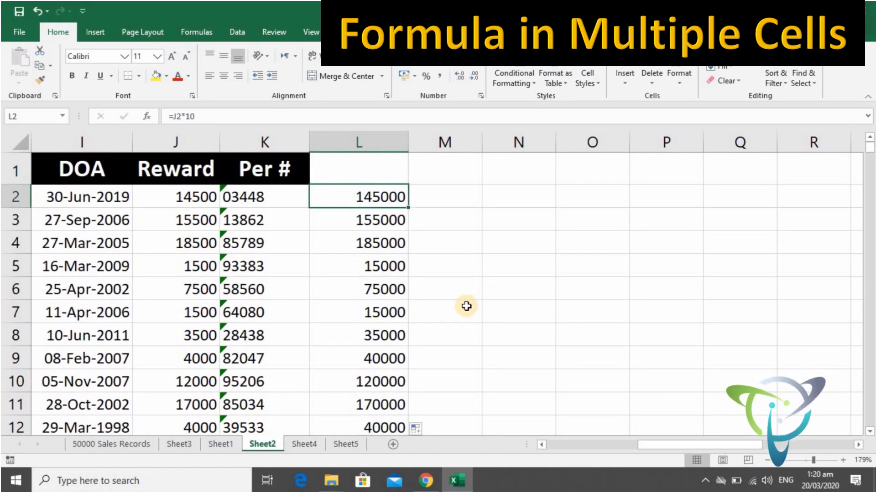
Undo the fill down column L and return to the formula in L2.
key("ctrl+z")
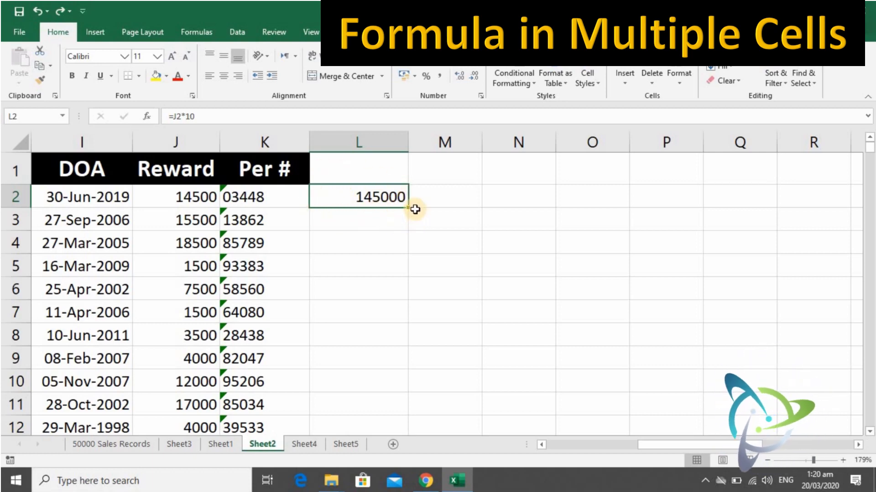
left_click(389, 260)
scroll(390, 260, "up", 5)
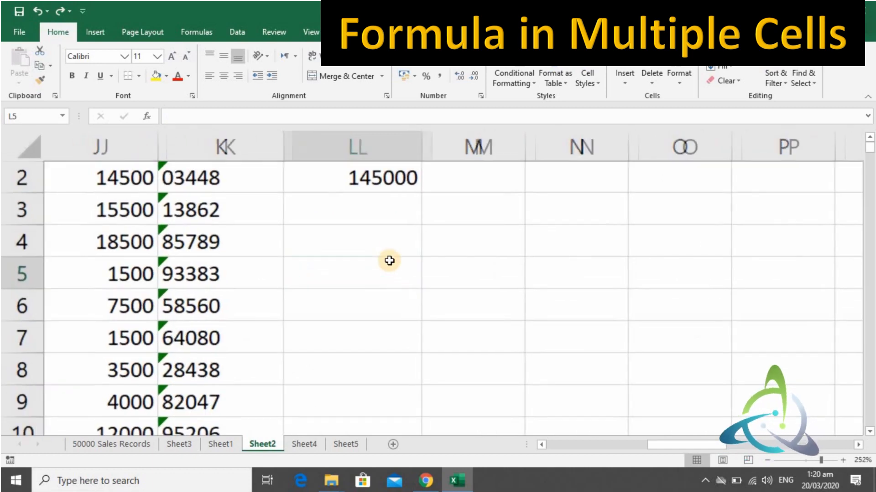
key("Up")
key("Up")
key("Up")
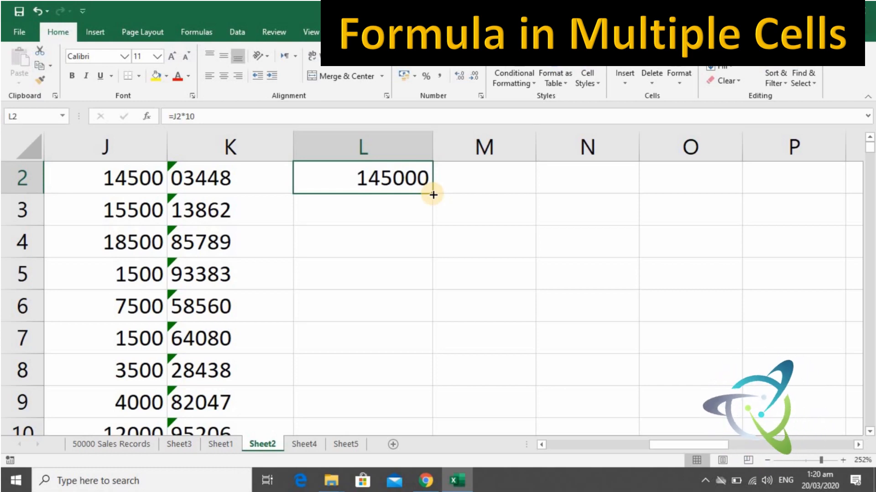
Double-click fill =J2*10 to the end of the data, check the results, then undo it.
double_click(433, 194)
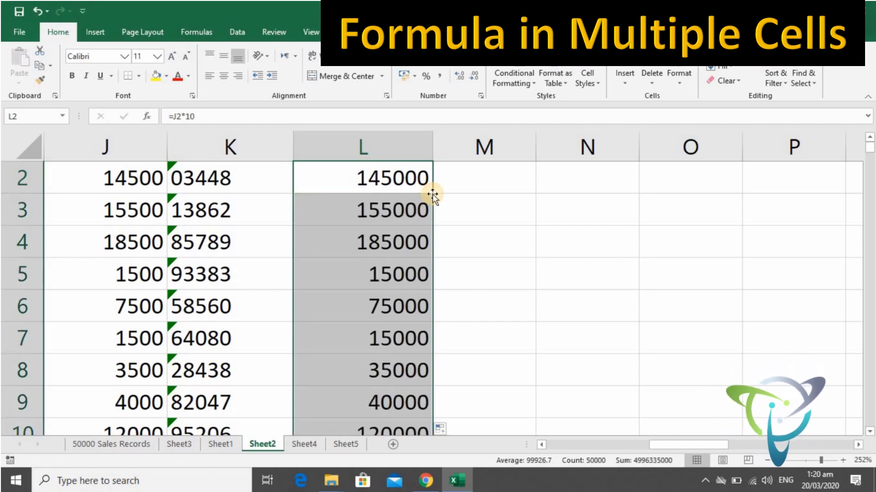
left_click(433, 194)
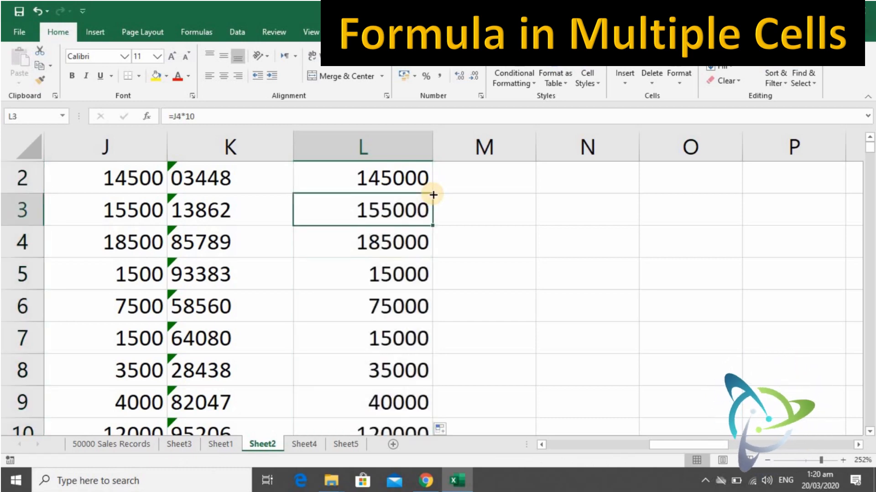
key("Up")
key("Down")
key("Down")
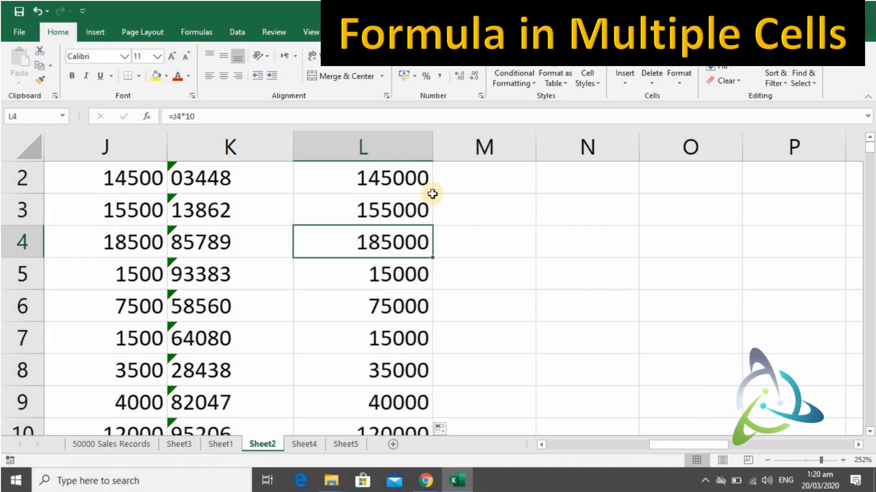
key("Down")
key("Down")
key("Down")
key("Down")
key("Down")
key("Down")
key("Down")
key("Down")
key("Down")
key("Down")
key("Down")
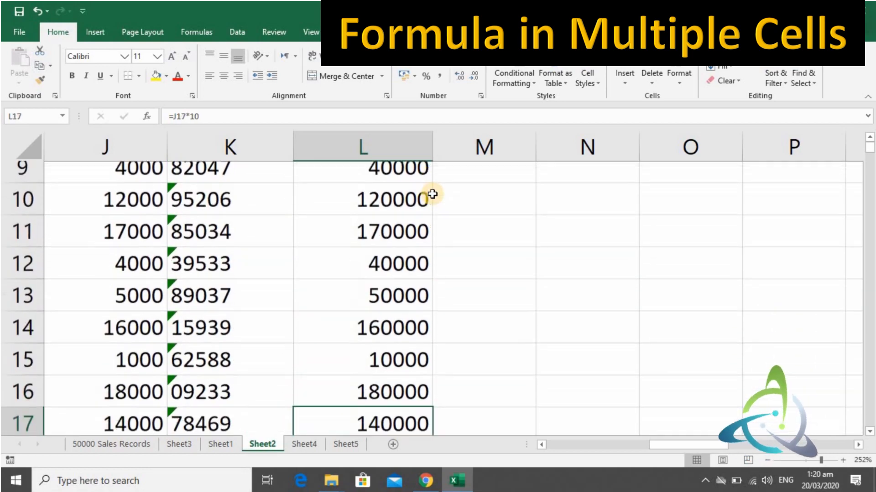
key("Down")
key("Down")
key("Down")
key("Down")
key("Down")
key("Down")
key("Down")
key("Up")
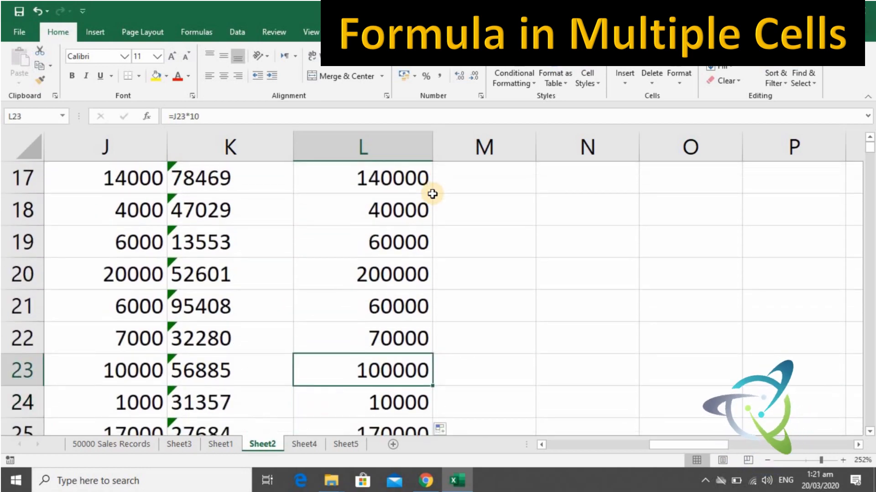
key("Up")
key("Up")
key("Up")
key("Up")
key("Up")
key("Up")
key("Up")
key("Up")
key("Up")
key("Up")
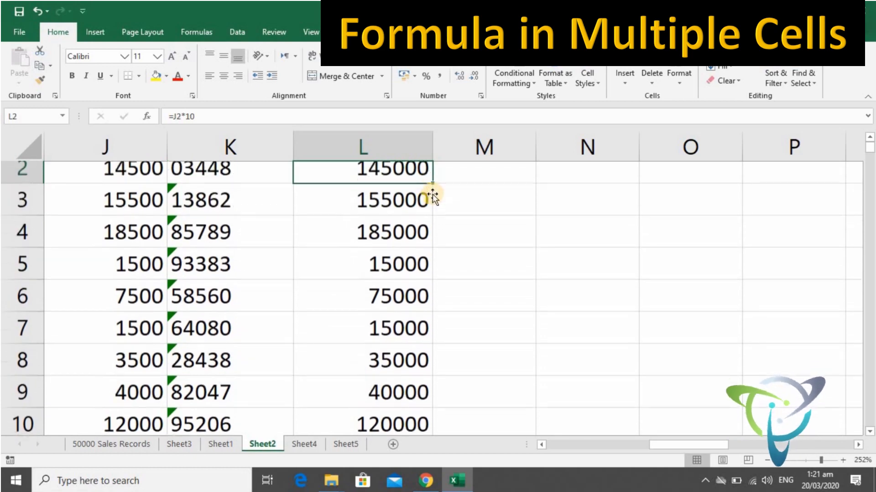
scroll(433, 194, "up", 1)
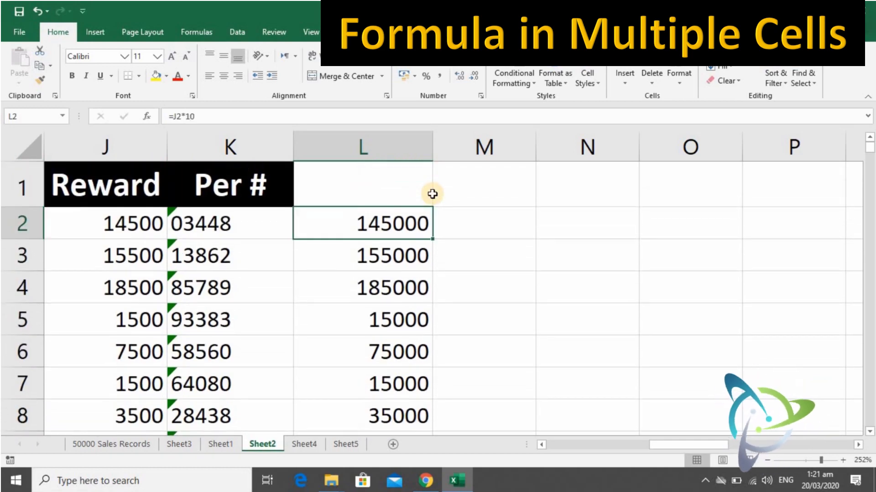
key("ctrl+z")
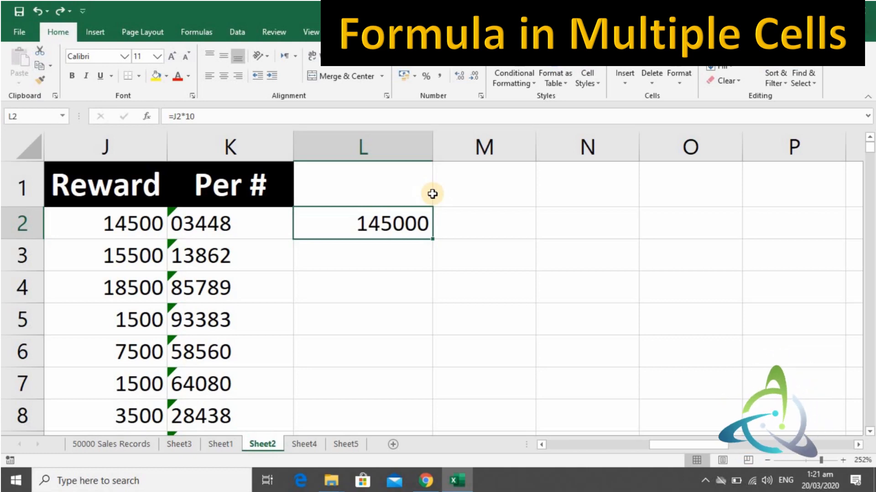
Select L2:L23 and enter =J2*10 into every selected cell at once with Ctrl+Enter.
scroll(432, 194, "down", 5)
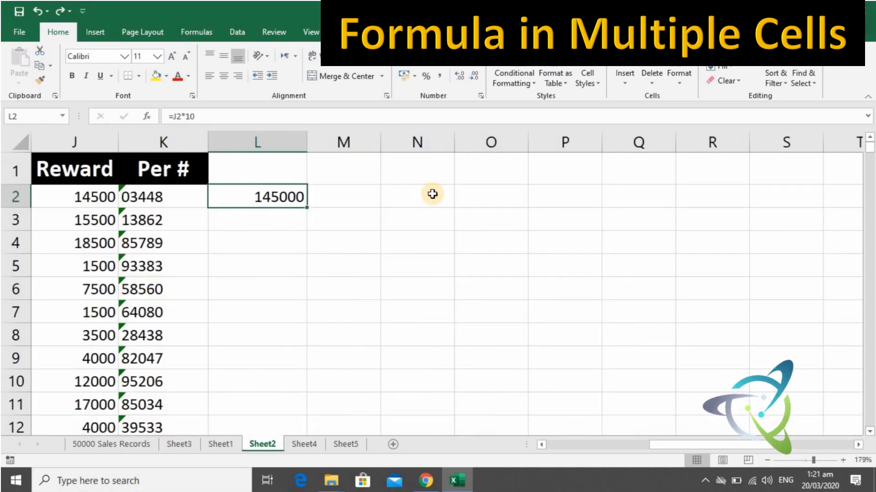
key("Delete")
key("shift+Down")
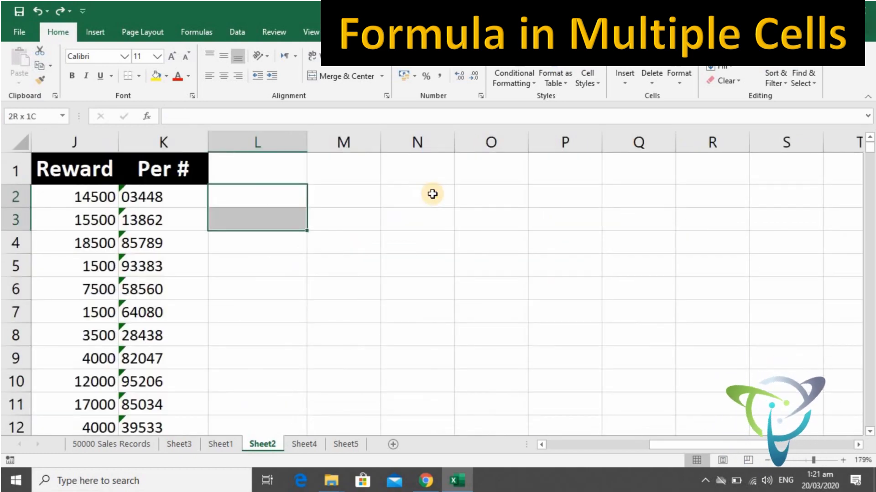
key("shift+Down")
key("shift+Down")
key("shift+Down")
key("shift+Down")
key("shift+Down")
key("shift+Down")
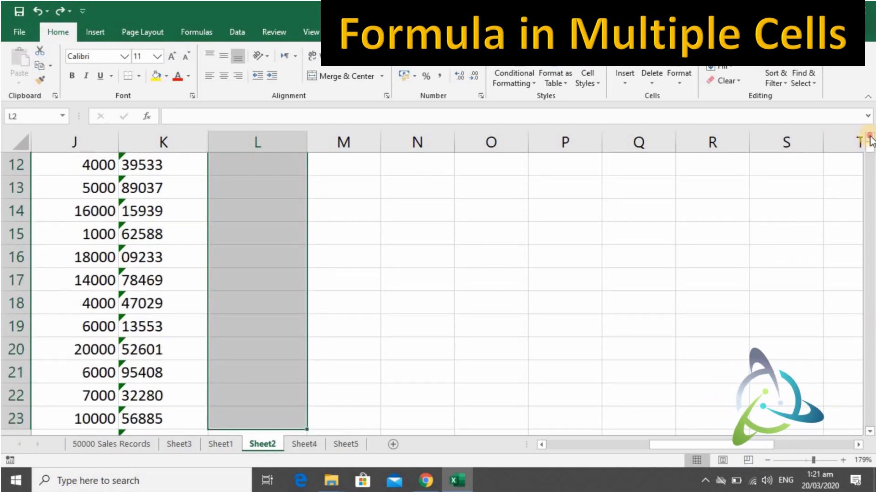
scroll(870, 141, "up", 1)
scroll(870, 141, "up", 2)
scroll(870, 140, "up", 2)
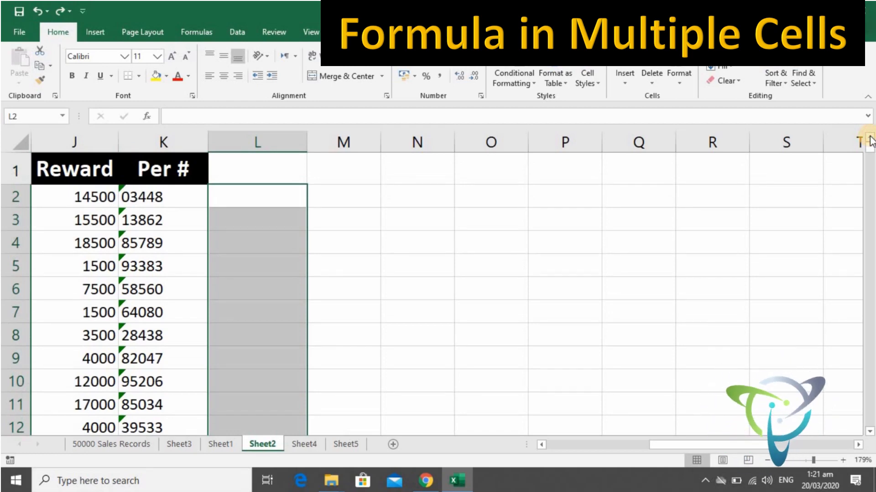
type("=")
key("Left")
key("Left")
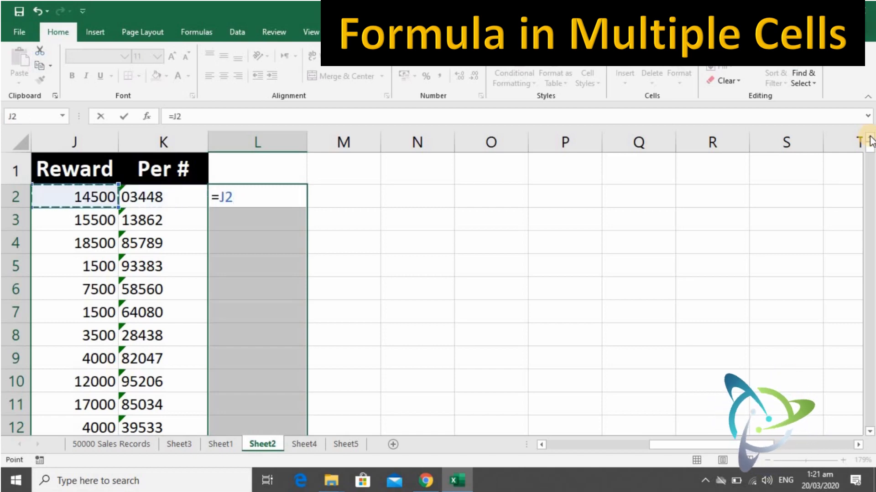
type("*")
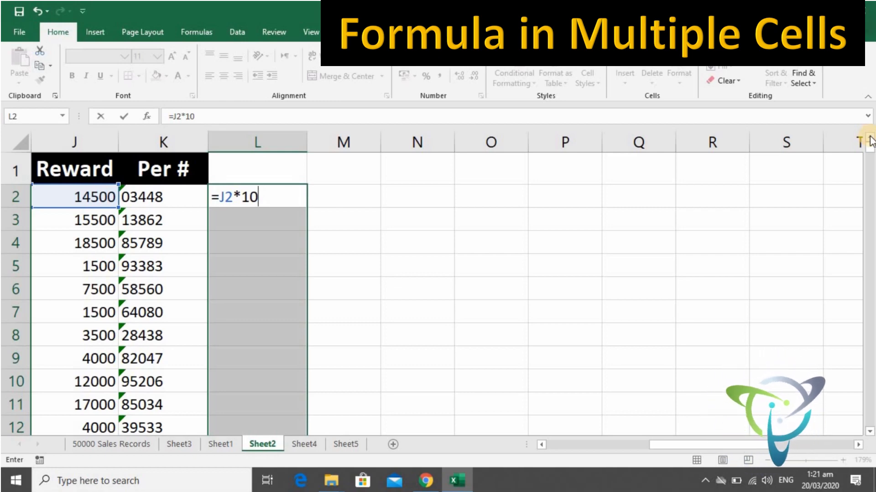
key("ctrl+Return")
Review the Reward×10 results down column L, such as 155000 in L3.
key("Down")
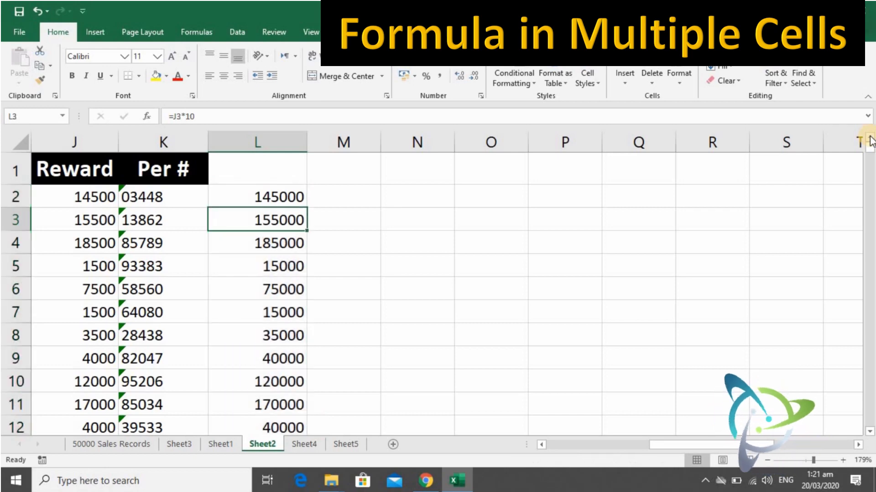
key("Down")
key("Down")
key("Down")
key("Down")
key("Down")
key("Down")
key("Down")
key("Down")
key("Down")
key("Down")
key("Down")
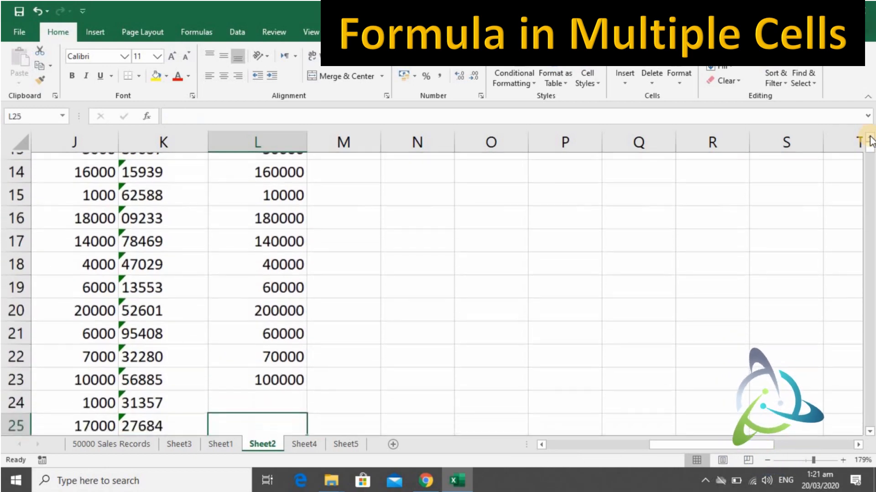
key("Down")
key("Down")
key("Down")
key("Up")
key("Up")
key("Up")
key("Up")
key("Up")
key("Up")
key("Up")
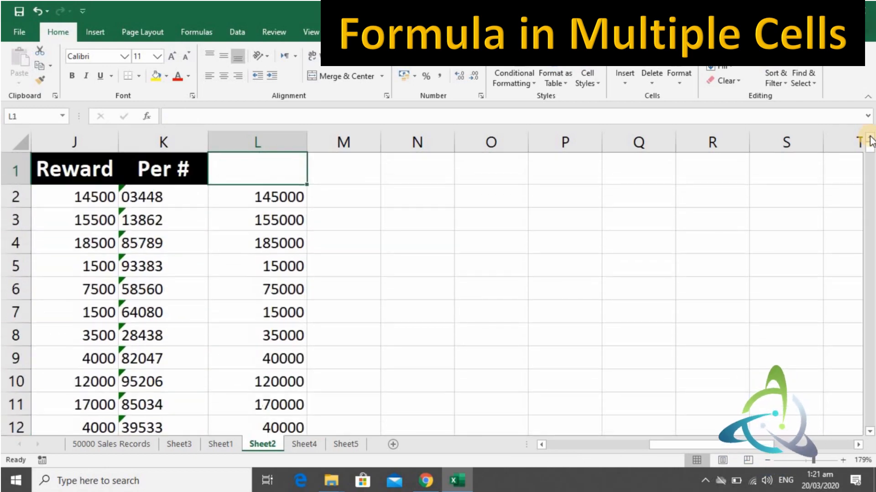
key("Down")
key("Down")
key("Down")
key("Down")
key("Down")
key("Down")
key("Down")
key("Down")
key("Down")
key("Down")
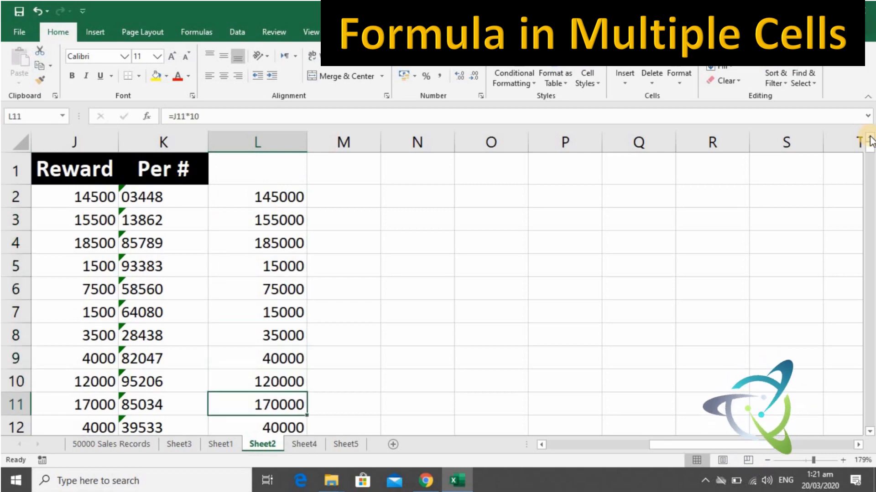
key("Down")
key("Down")
key("Down")
key("Down")
key("Down")
key("Down")
key("Down")
key("Down")
key("Down")
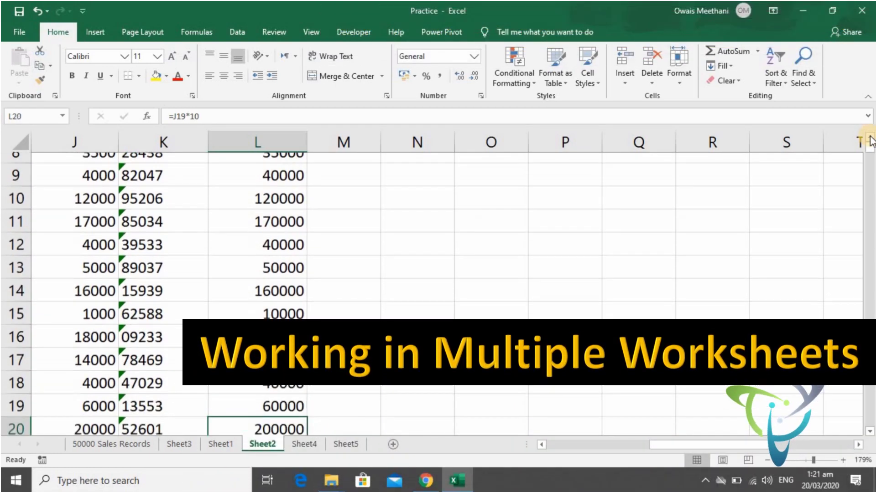
key("Down")
key("Down")
key("Down")
key("Down")
key("Down")
key("Up")
key("Up")
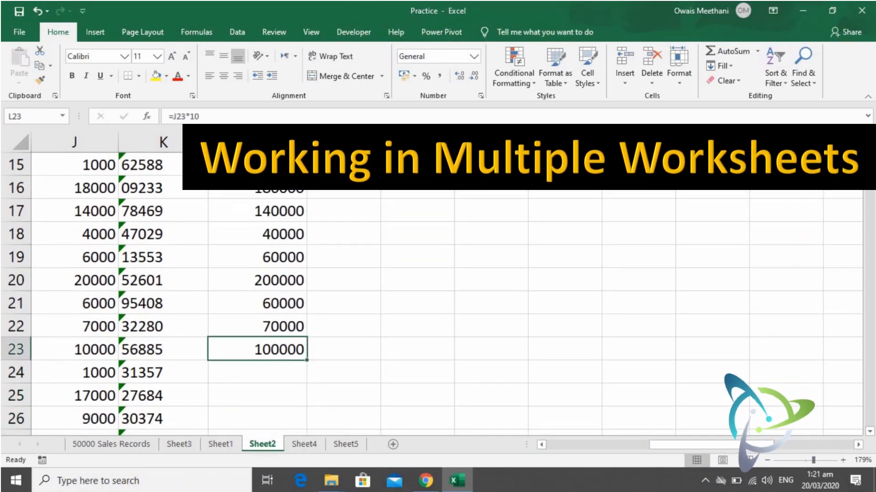
key("Up")
key("Up")
key("Up")
key("Up")
key("Up")
key("Up")
key("Down")
key("Down")
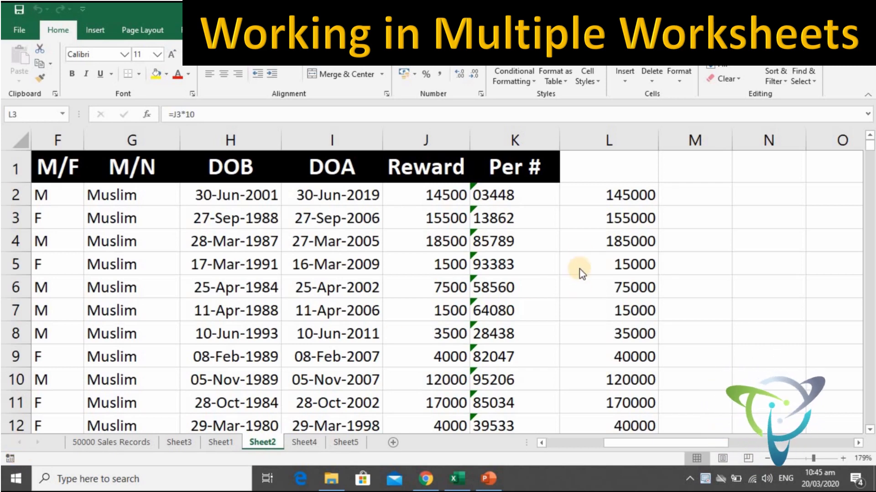
left_click(595, 224)
key("Left")
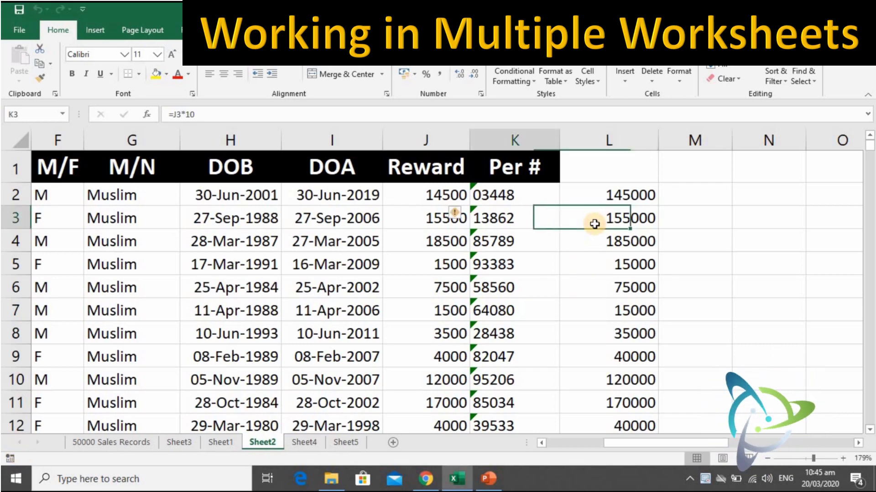
key("Home")
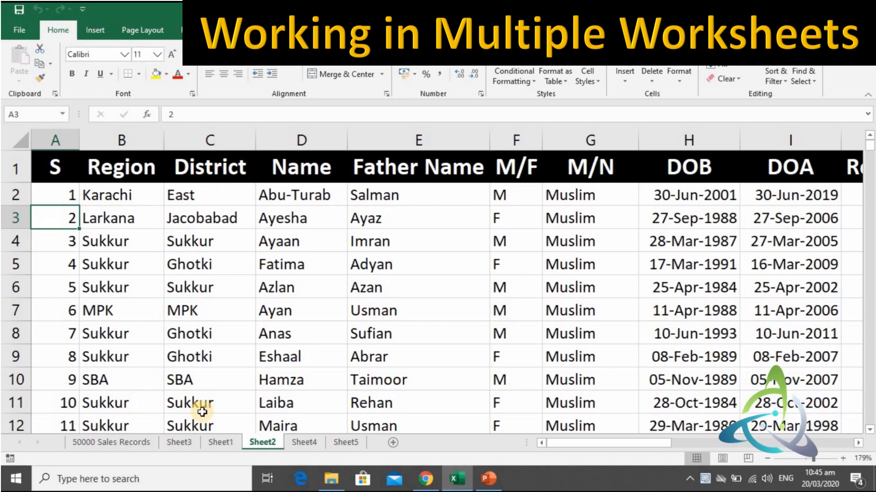
Group the 50000 Sales Records sheet with the other sheets and insert a new row 1.
left_click(136, 444)
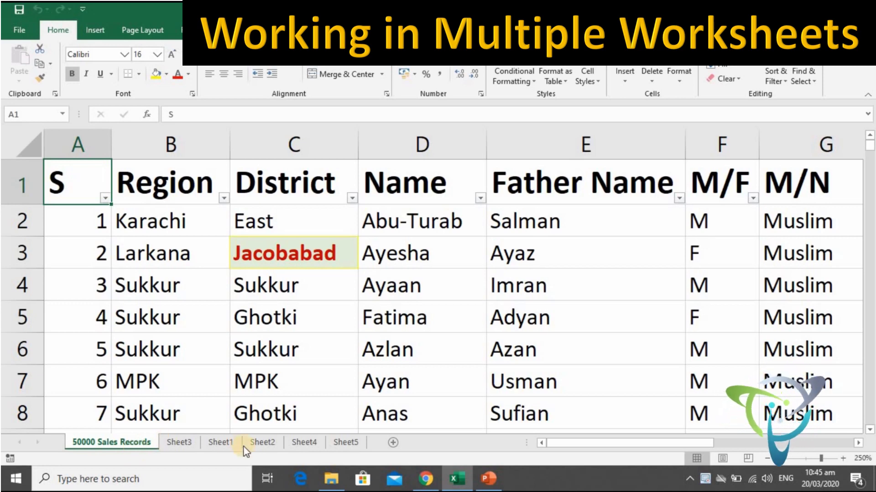
left_click(304, 443, "ctrl")
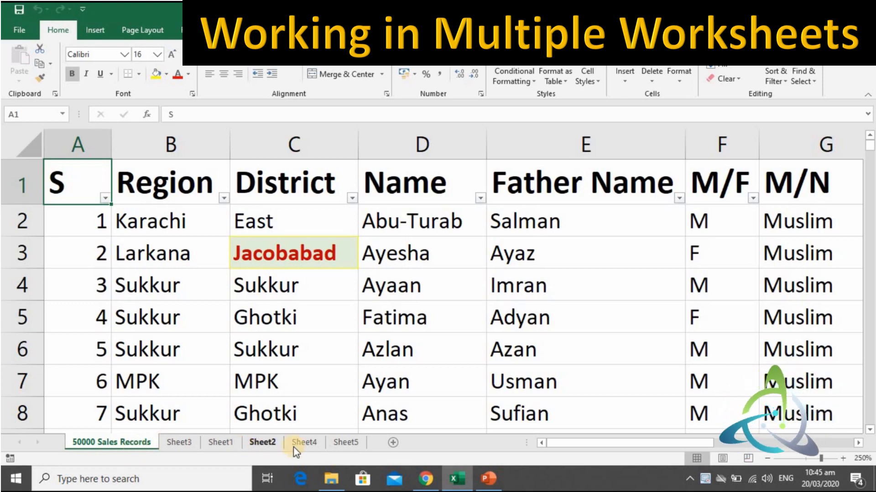
left_click(345, 443, "shift")
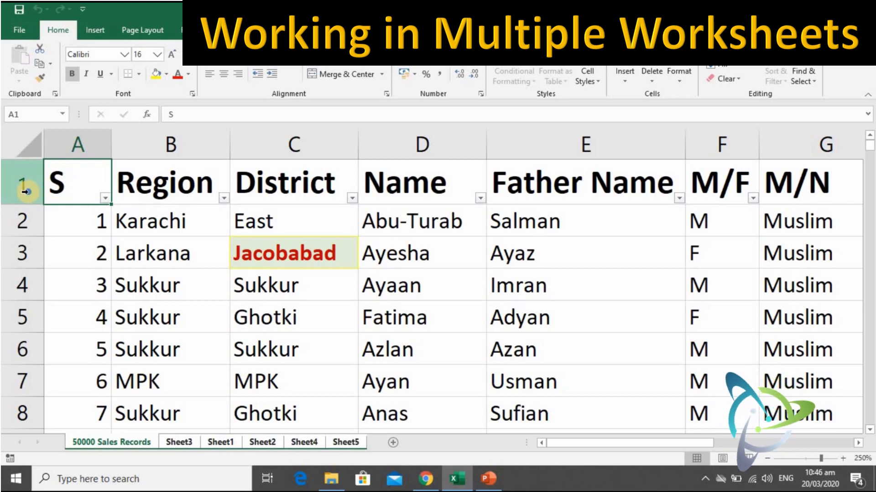
right_click(23, 190)
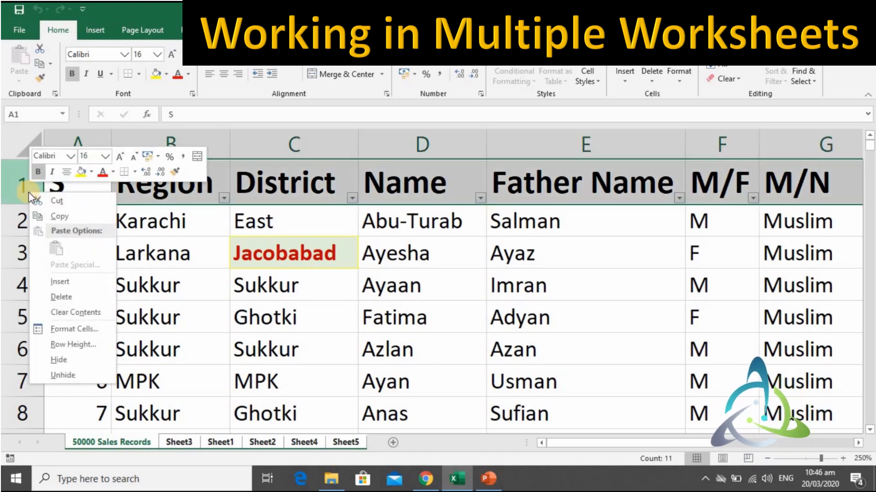
left_click(75, 283)
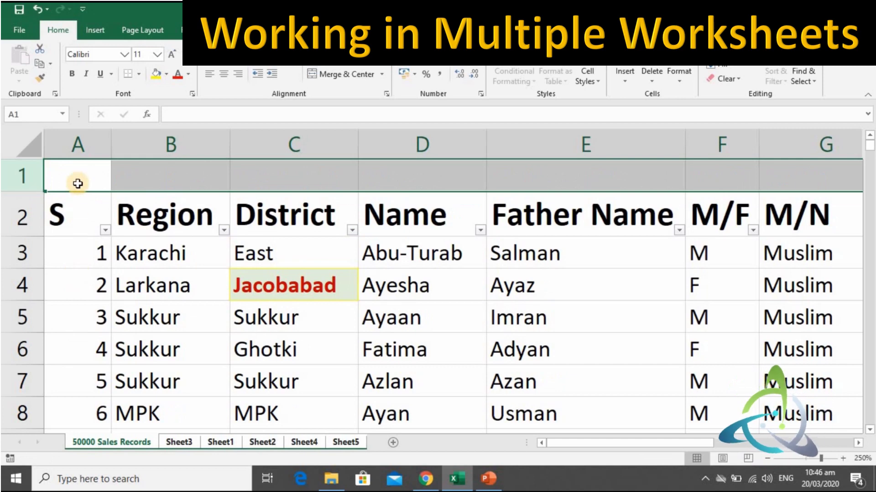
Type the title 'This Print Has been Done on 20-03-2020' into A1.
left_click(77, 184)
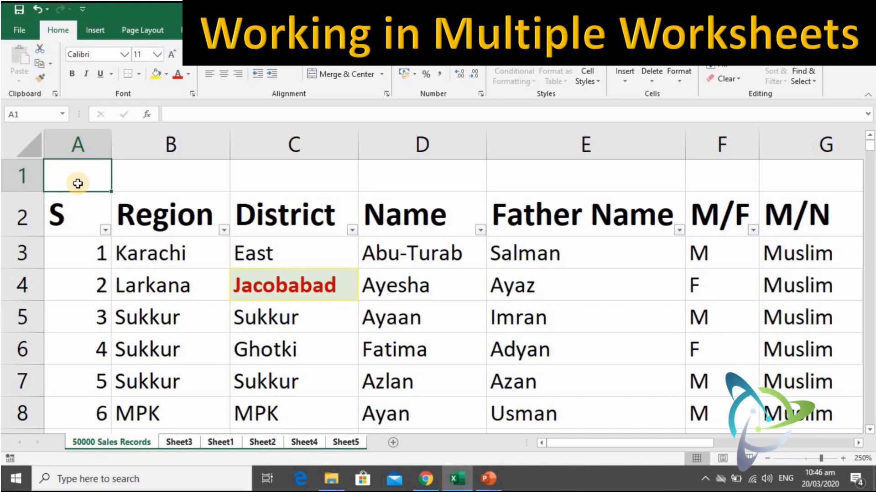
type("tHIS P")
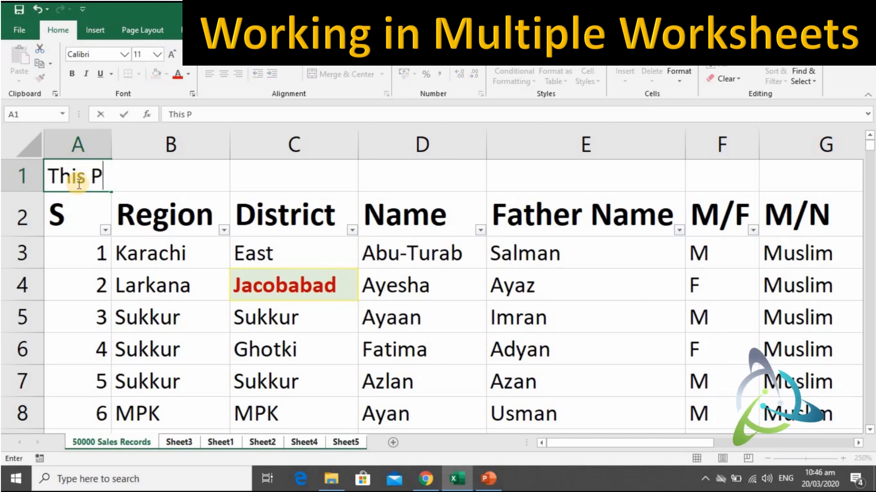
type("rin")
type("t Has ")
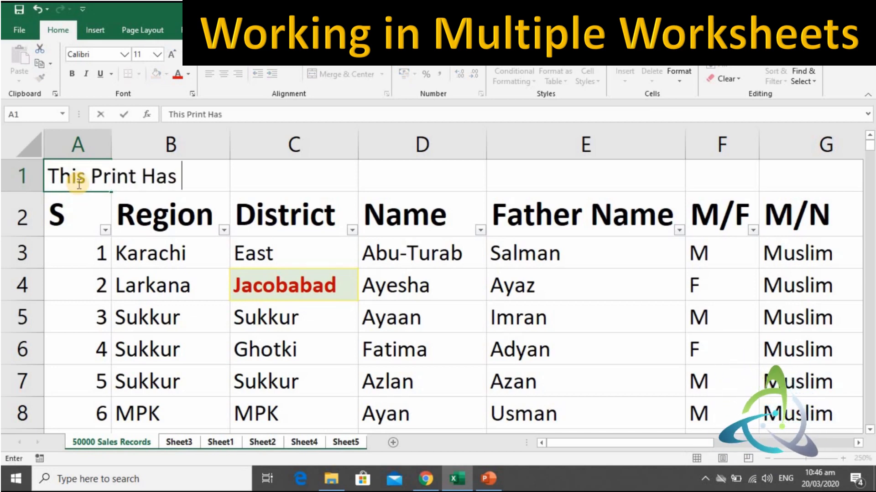
type("been D")
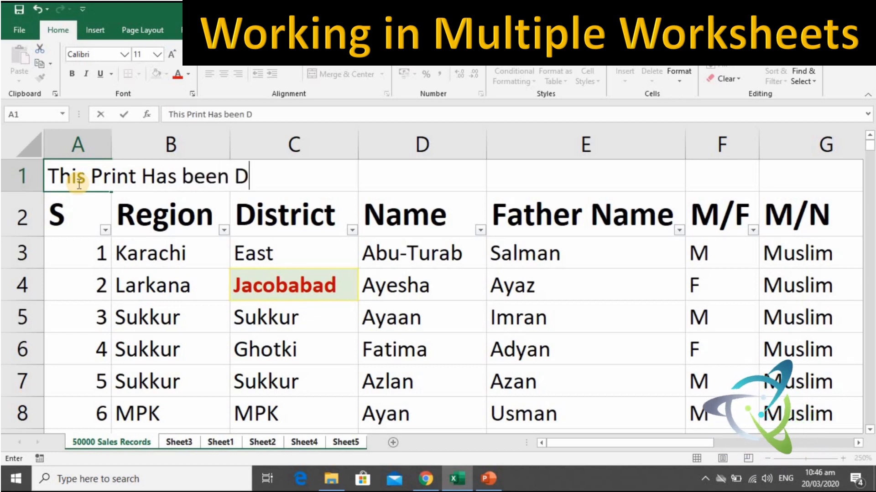
type("one ")
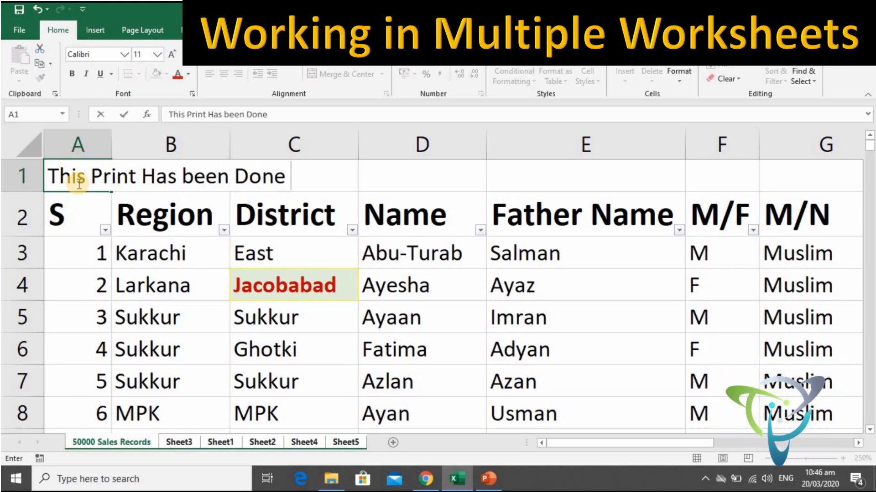
type("on ")
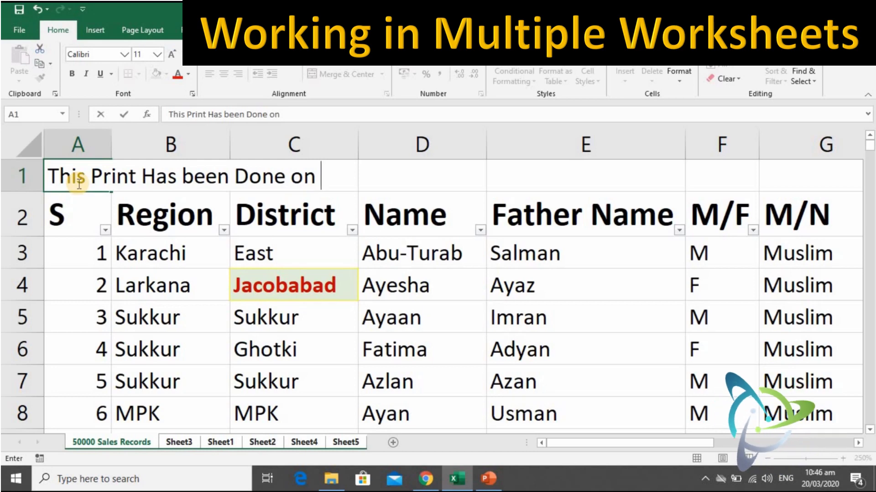
type("20-03-")
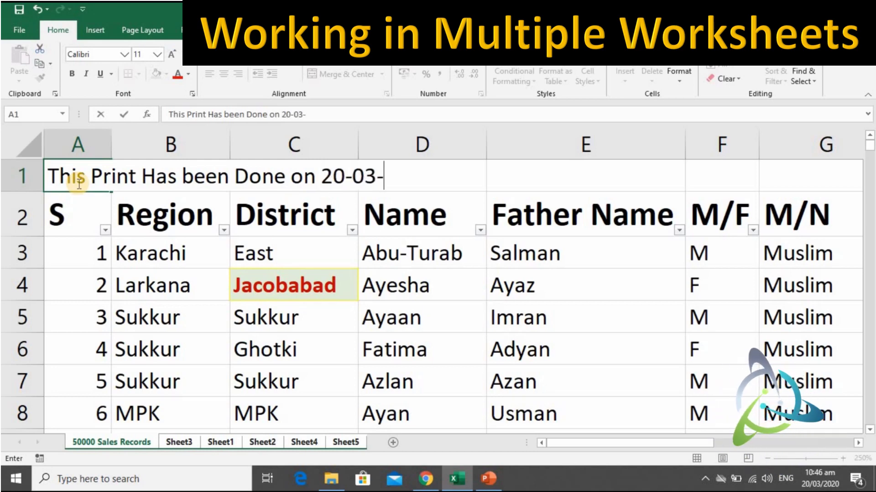
type("2020")
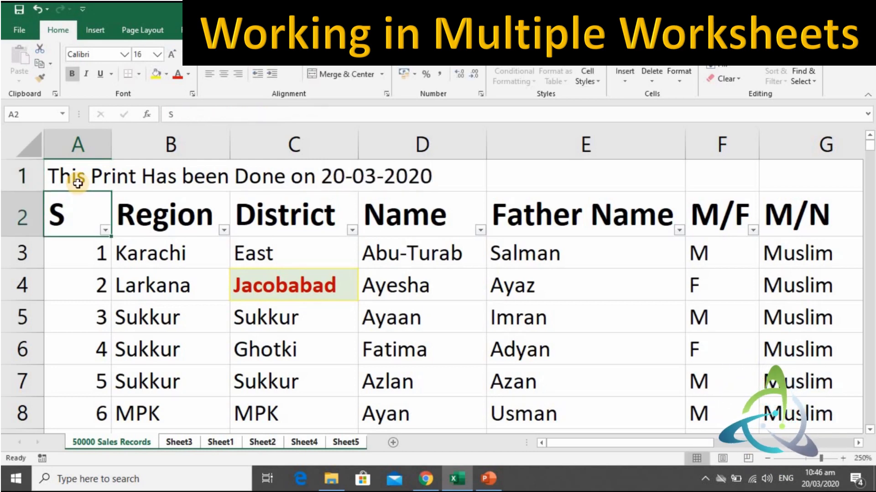
key("ctrl+Return")
Merge and centre the title across row 1, make it bold, and enlarge it to 24 pt.
key("shift+Right")
key("shift+Right")
key("shift+Right")
key("shift+Right")
key("shift+Right")
key("shift+Right")
key("shift+Right")
key("shift+Right")
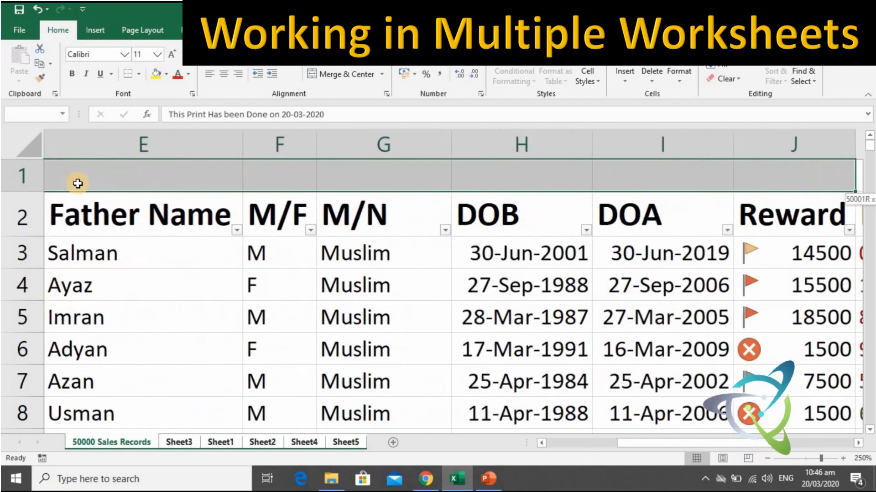
key("shift+Right")
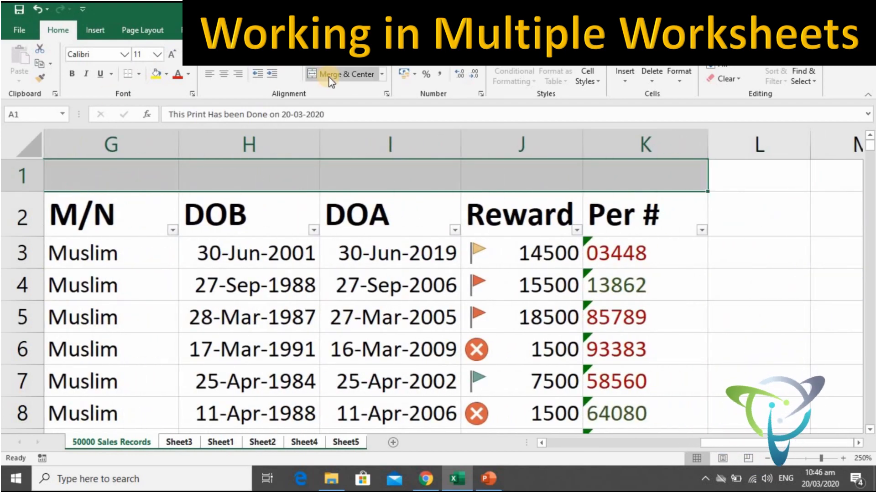
left_click(319, 74)
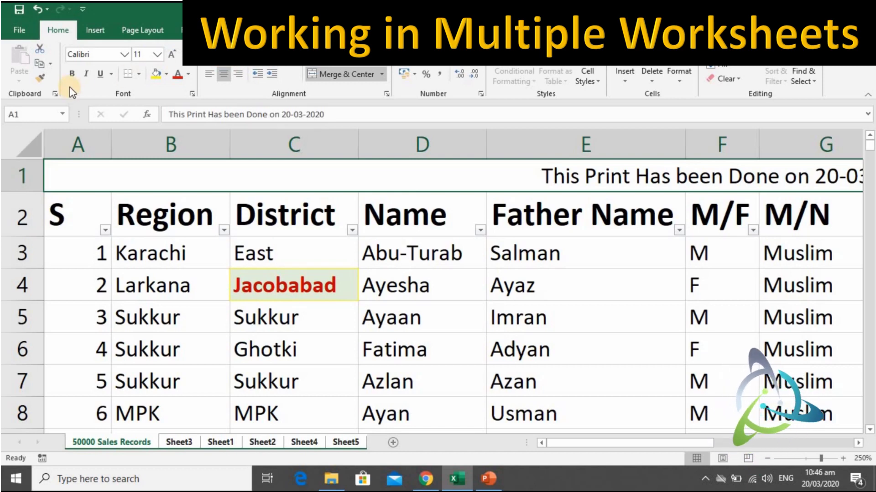
left_click(70, 74)
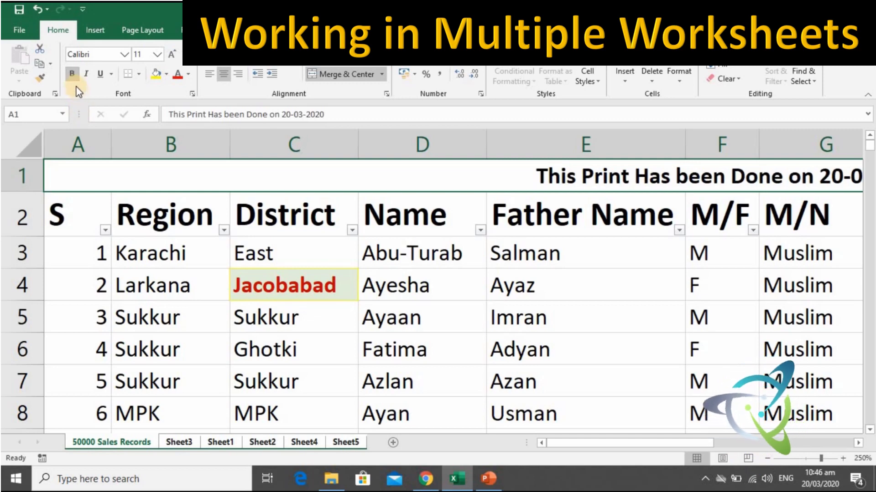
left_click(168, 54)
left_click(168, 54)
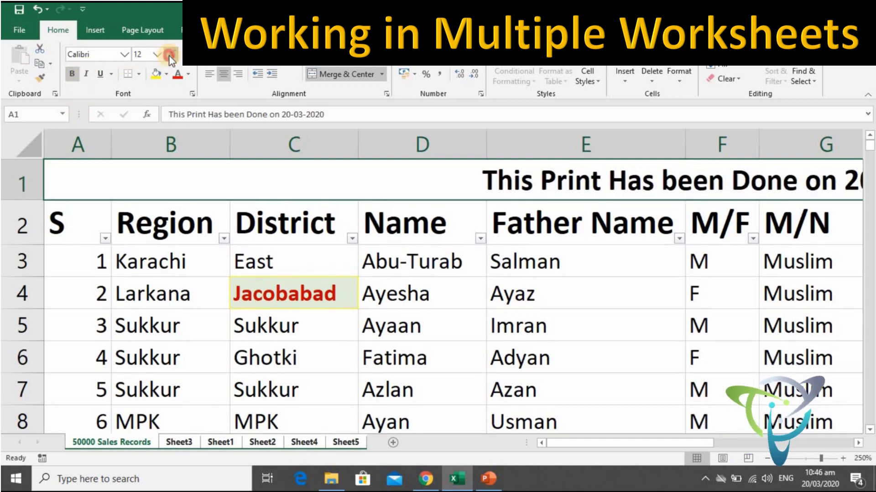
left_click(168, 55)
left_click(168, 55)
left_click(180, 274)
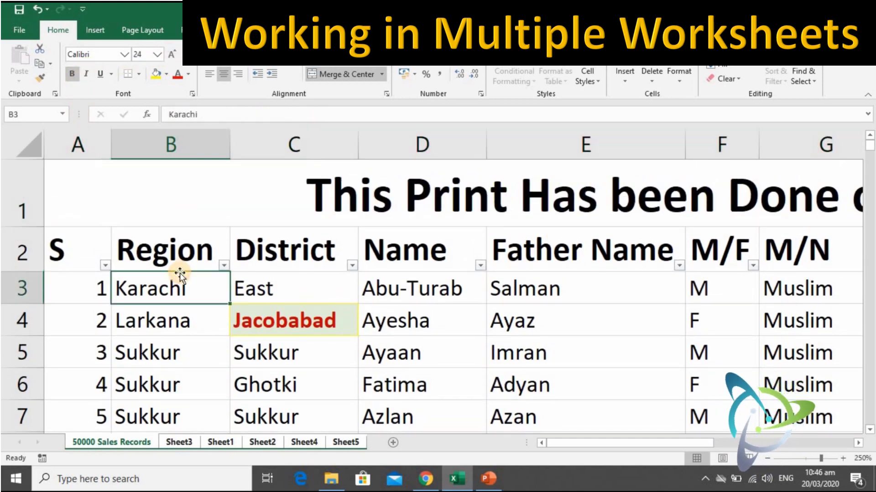
left_click(190, 443)
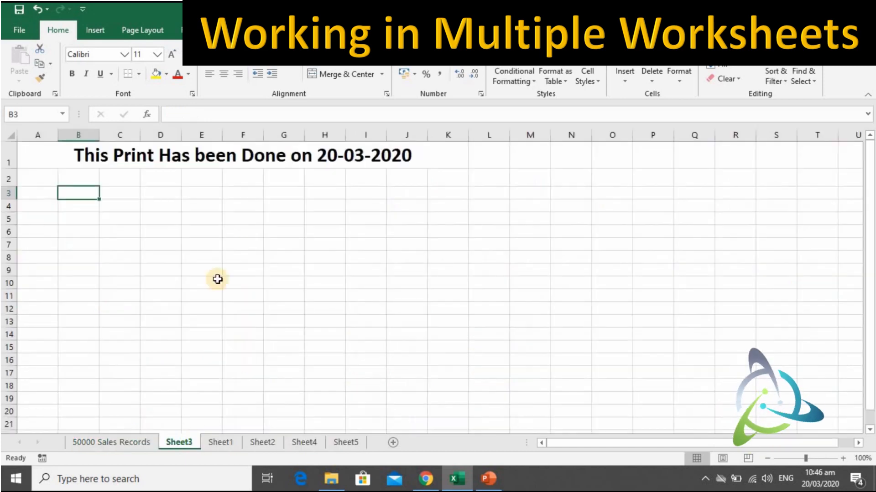
left_click(219, 162)
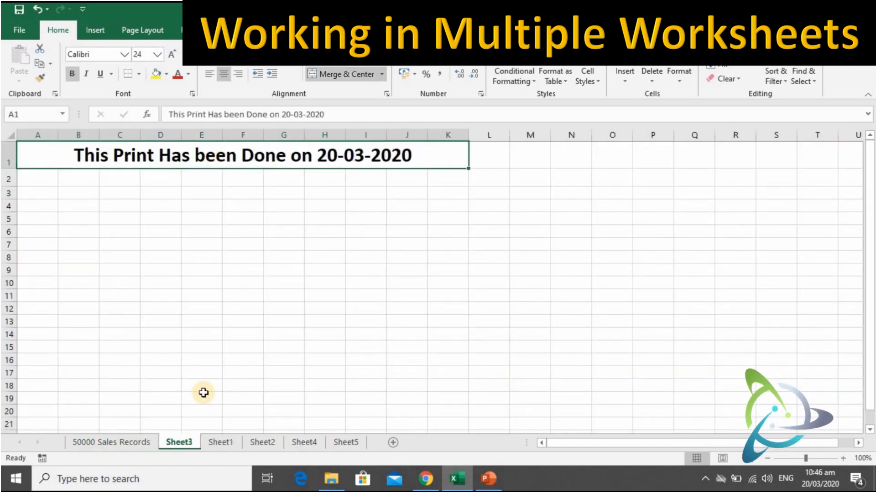
left_click(221, 443)
left_click(297, 155)
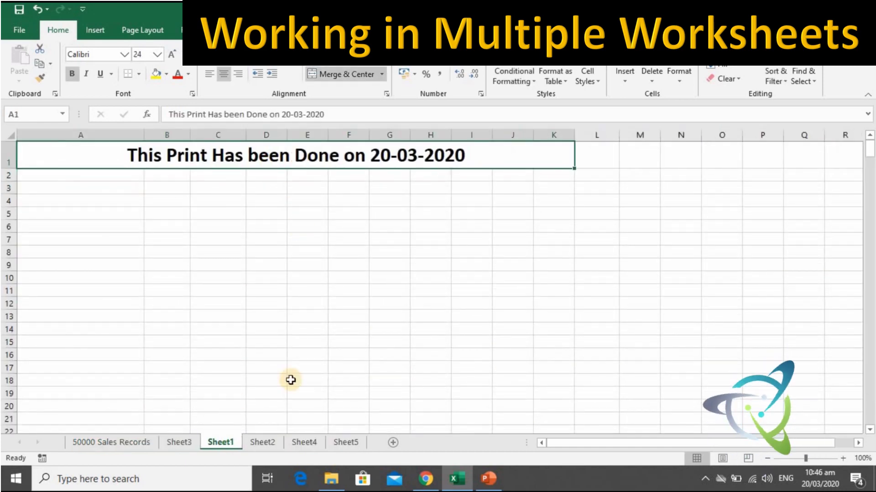
left_click(272, 443)
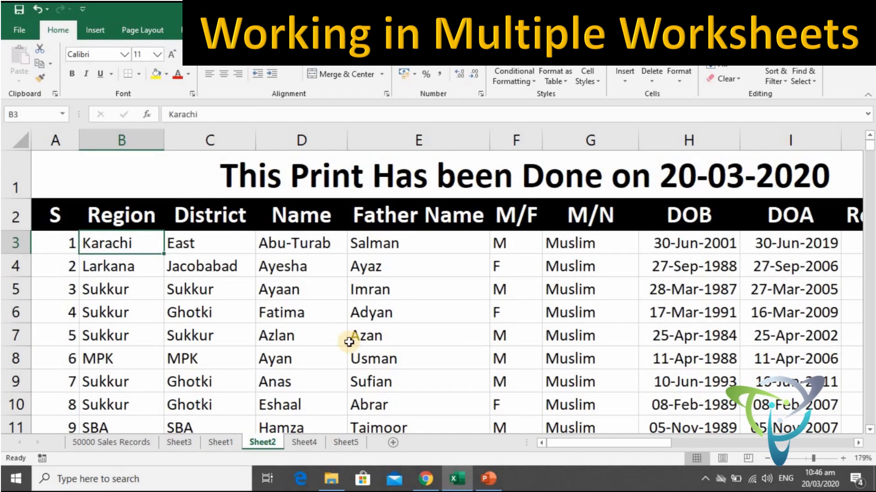
left_click(314, 438)
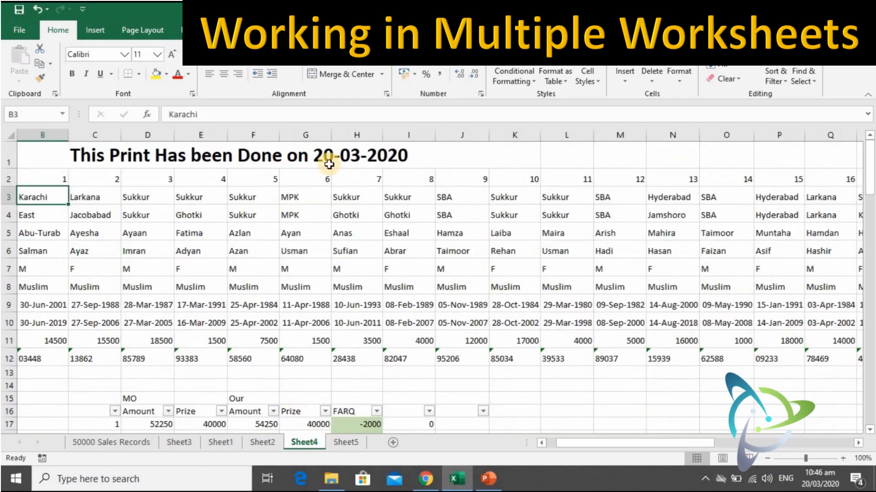
left_click(329, 165)
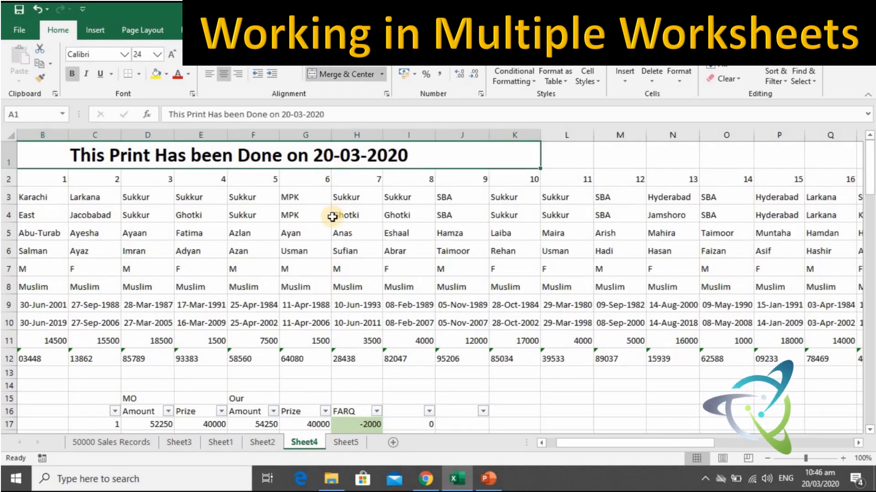
left_click(348, 444)
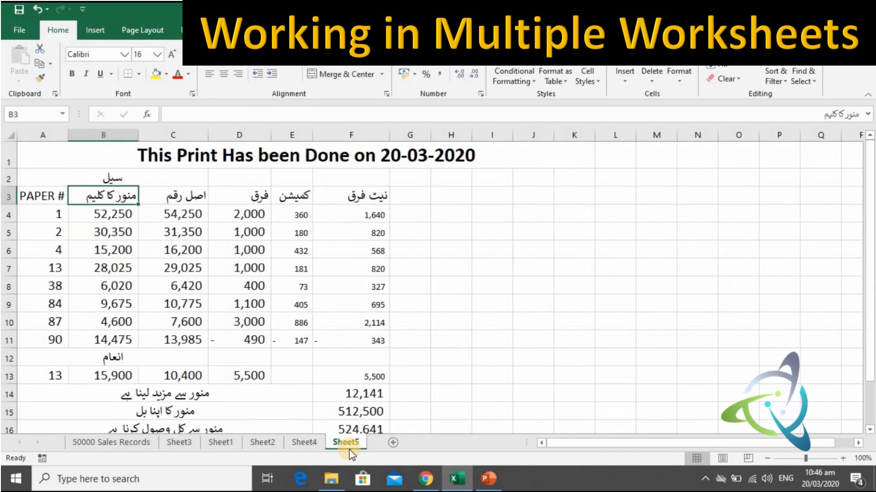
left_click(115, 445)
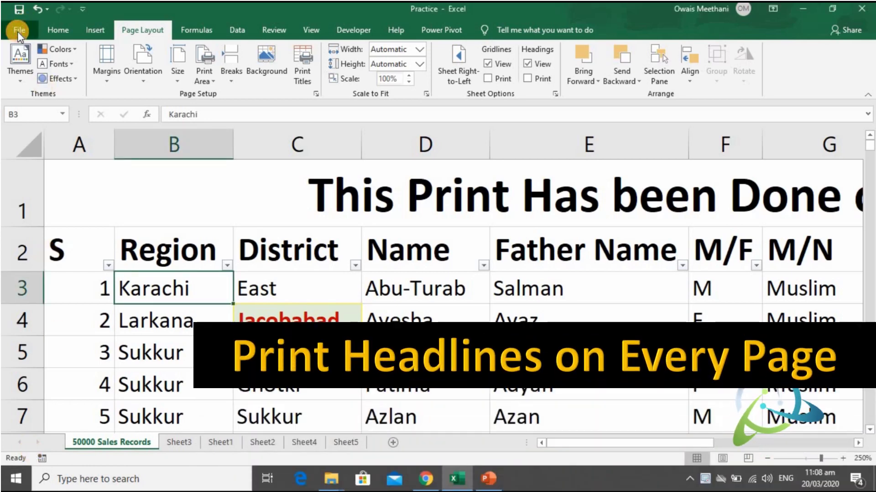
left_click(17, 31)
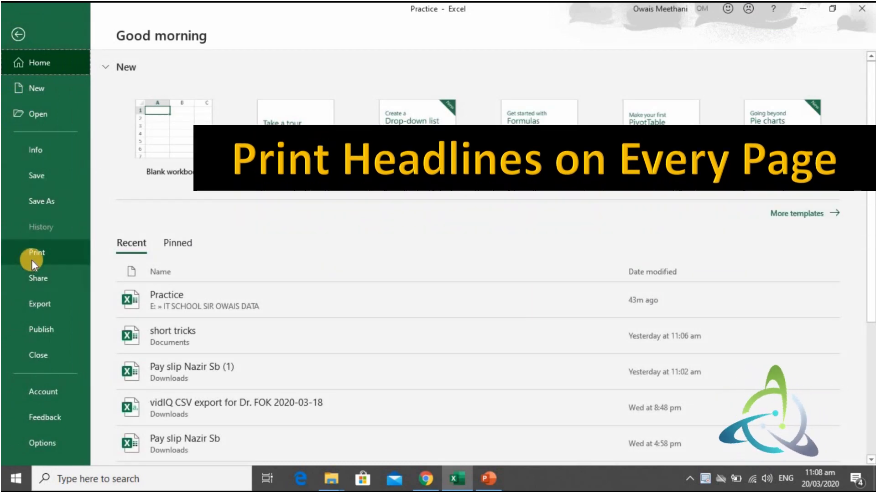
left_click(32, 260)
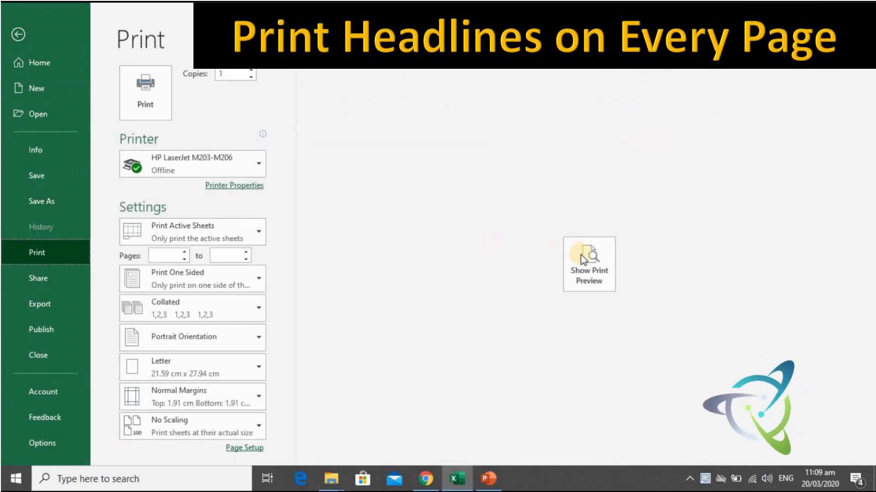
left_click(581, 255)
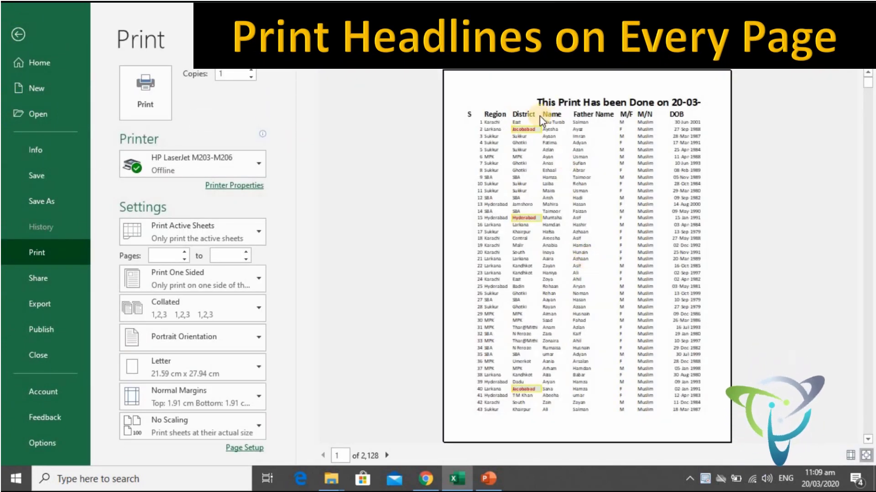
left_click(387, 456)
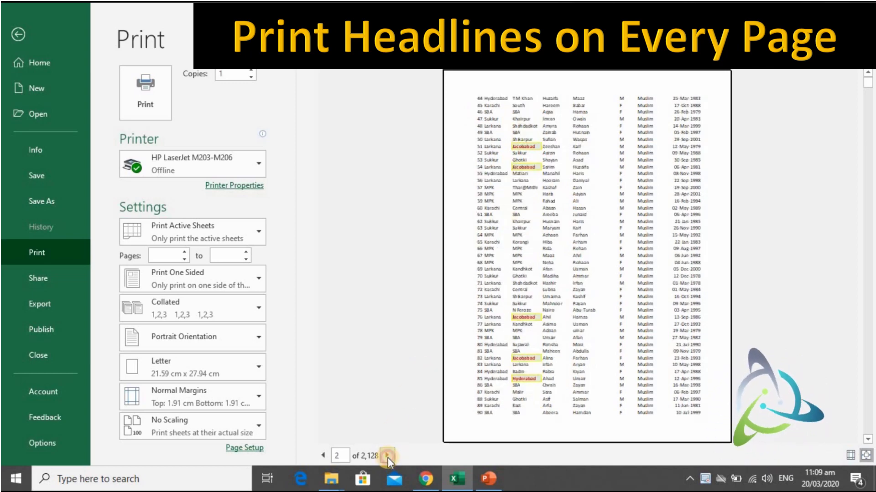
left_click(388, 455)
left_click(388, 455)
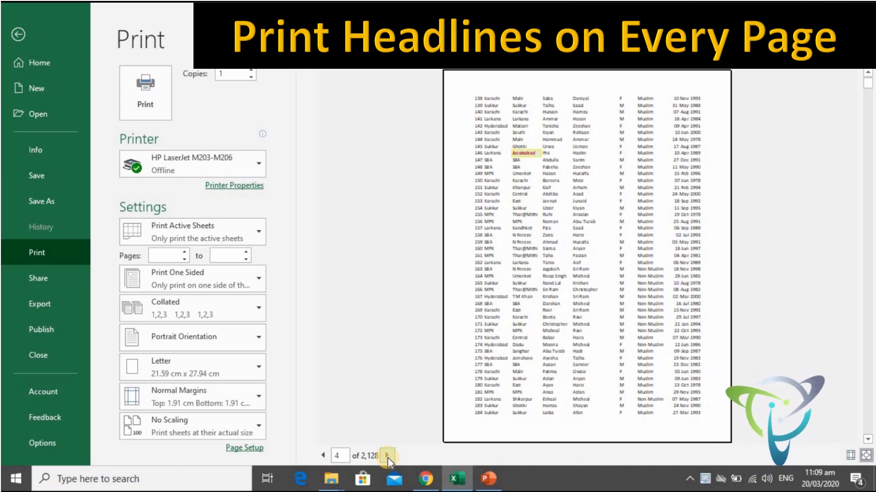
left_click(323, 455)
left_click(322, 455)
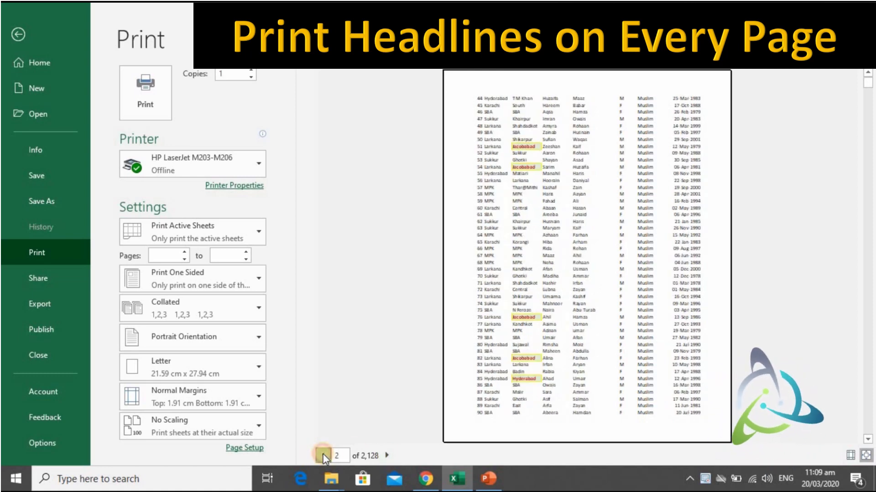
left_click(323, 455)
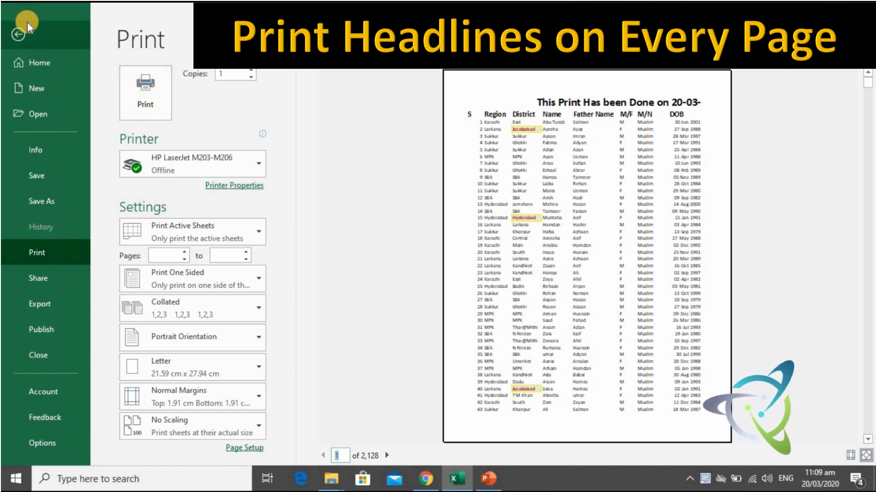
left_click(19, 34)
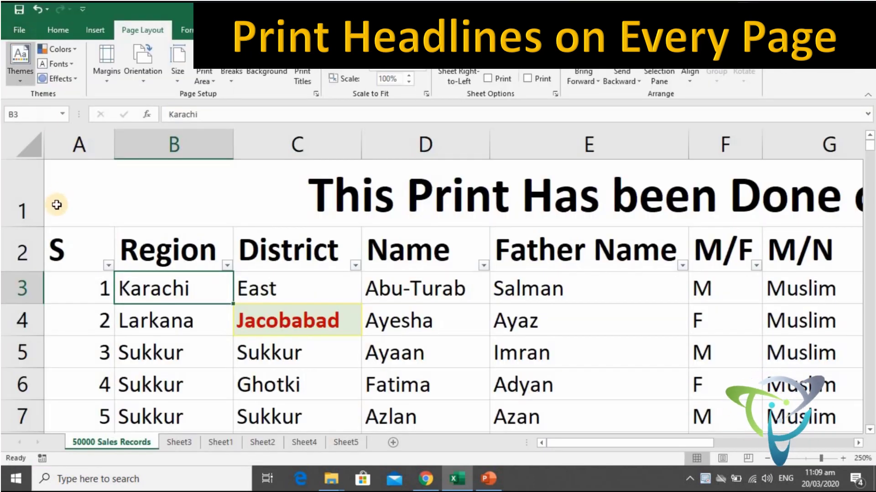
Set rows $1:$2 as Print Titles repeating at top, then view the print preview.
left_click(58, 31)
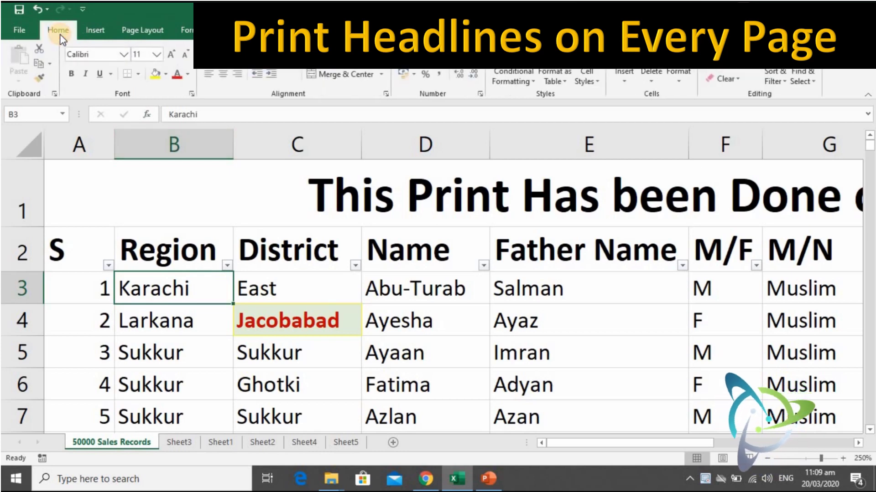
left_click(164, 34)
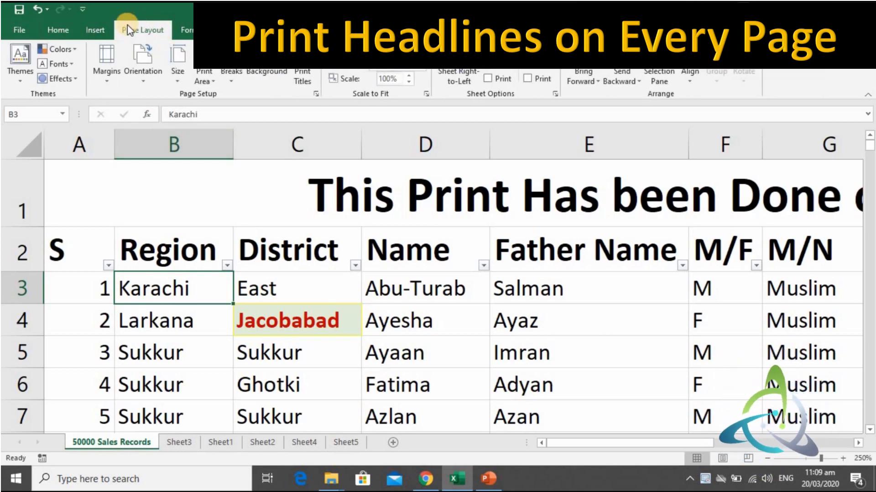
left_click(298, 75)
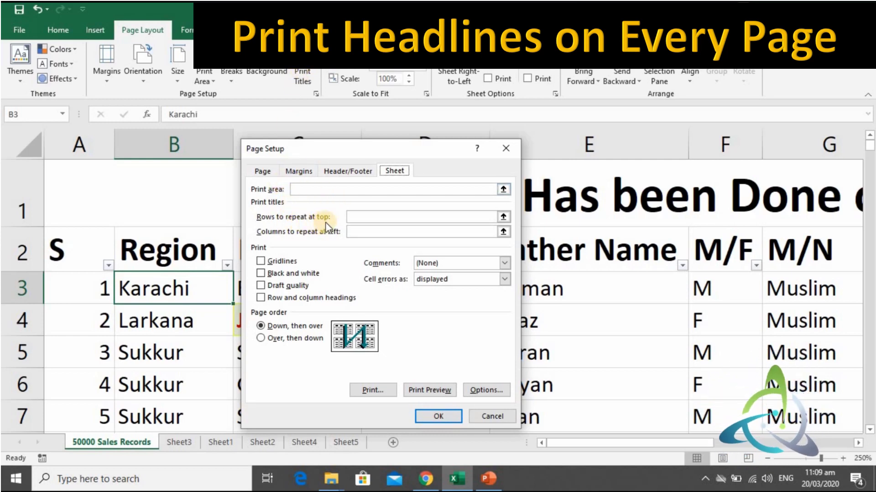
left_click(402, 222)
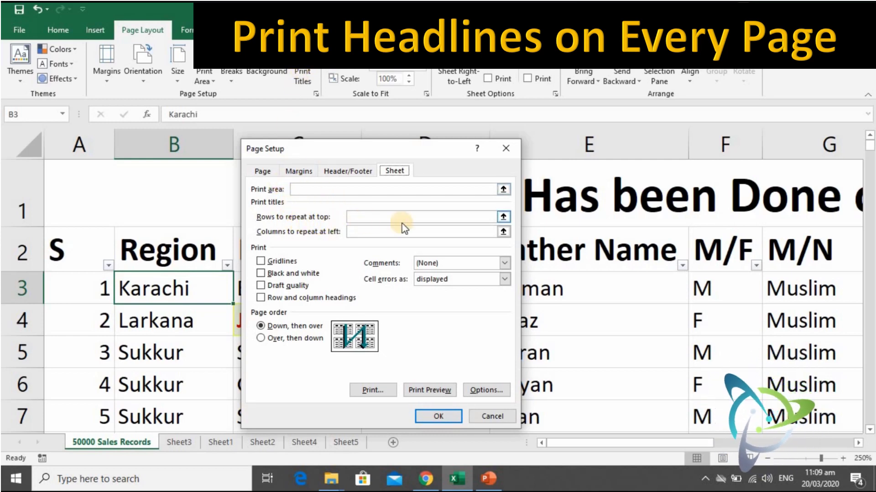
left_click(503, 217)
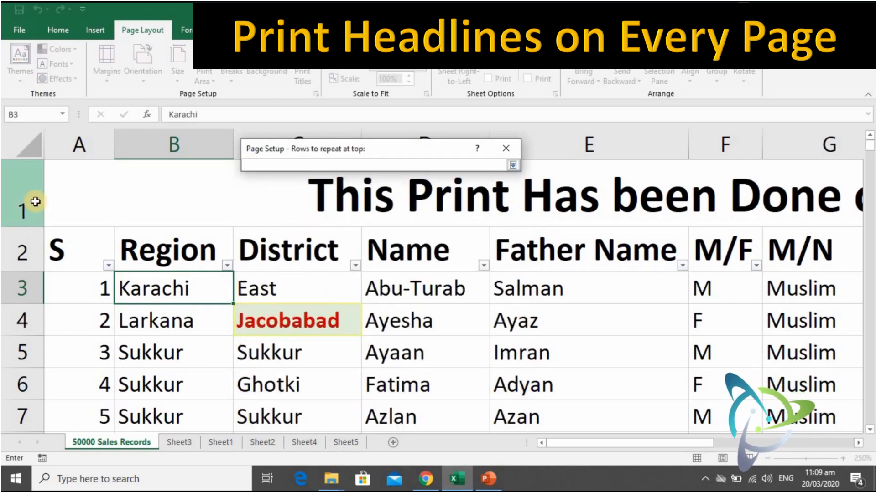
left_click_drag(39, 202, 41, 249)
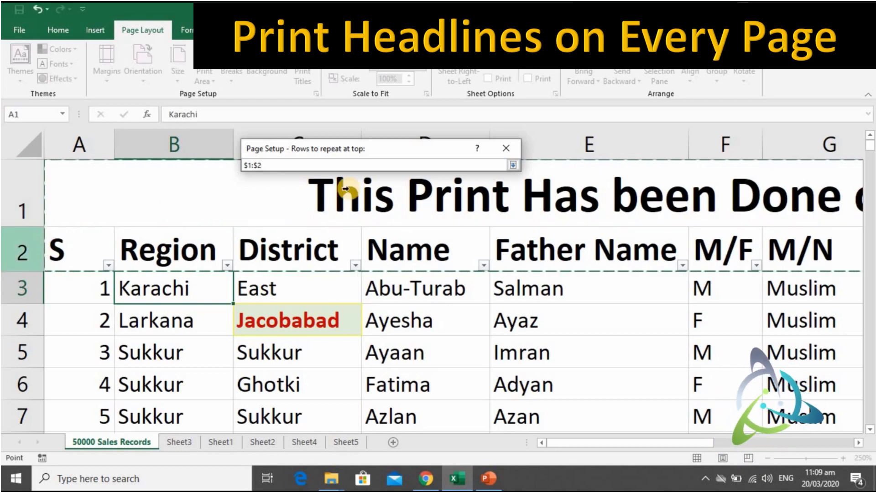
left_click(512, 165)
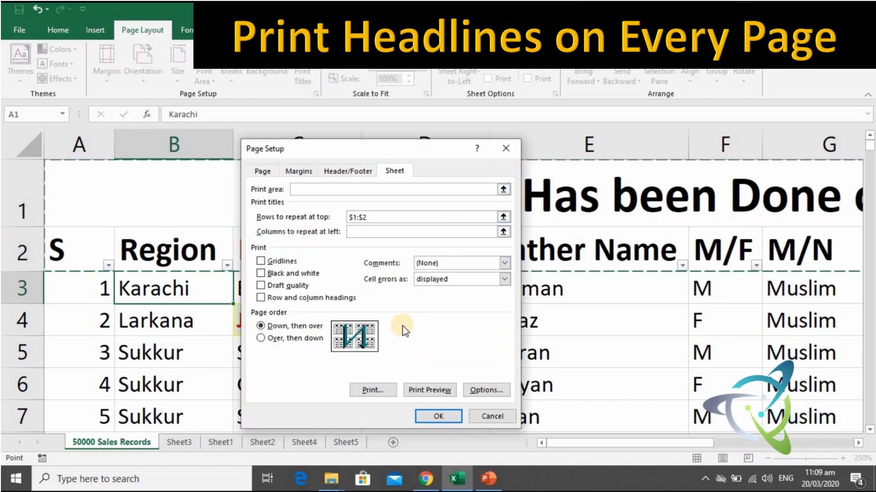
left_click(418, 391)
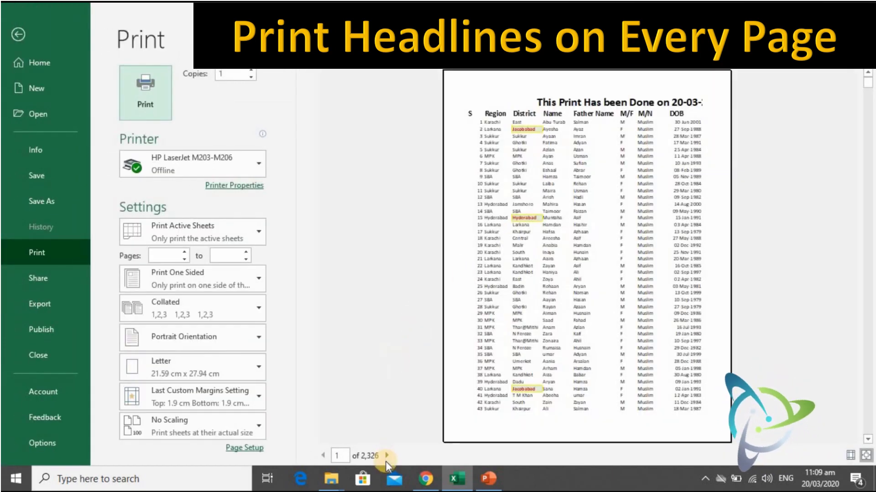
Page through preview pages 2–5 to confirm the repeated title and header rows, then return to the sheet.
left_click(386, 457)
left_click(386, 458)
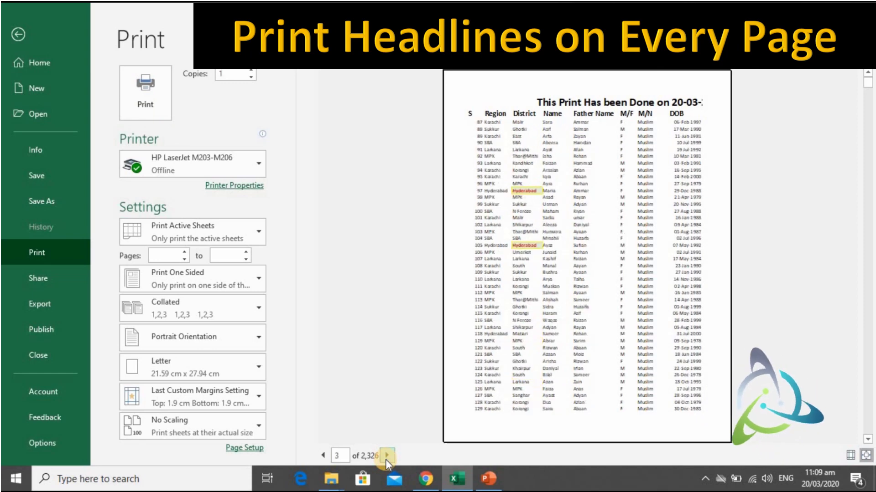
left_click(385, 458)
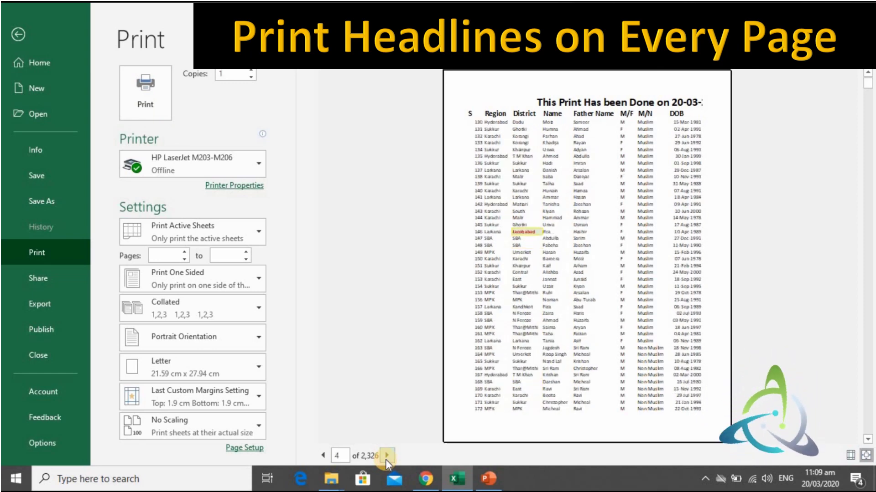
left_click(385, 460)
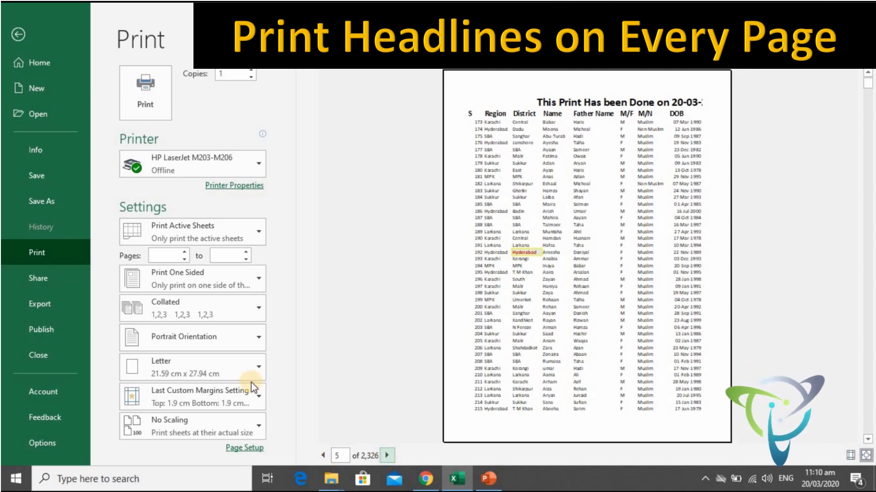
left_click(20, 32)
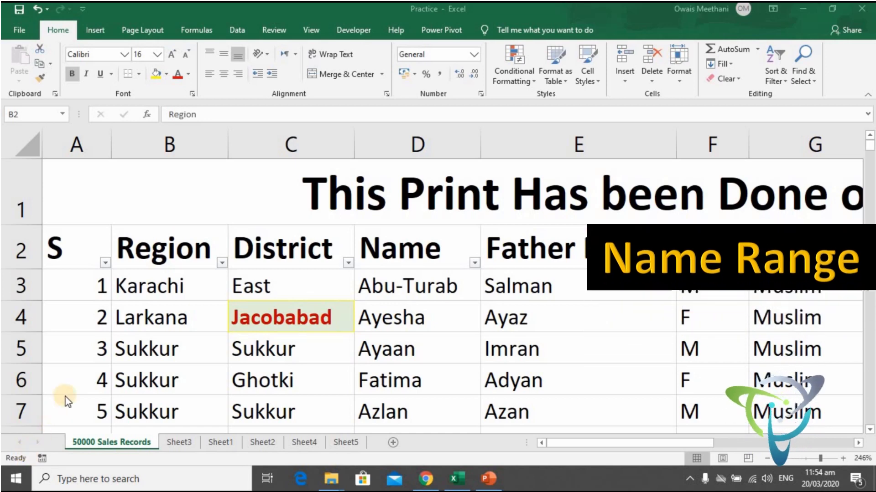
Select the sales table from A2 to column K and create named ranges from its top row only.
left_click(186, 262)
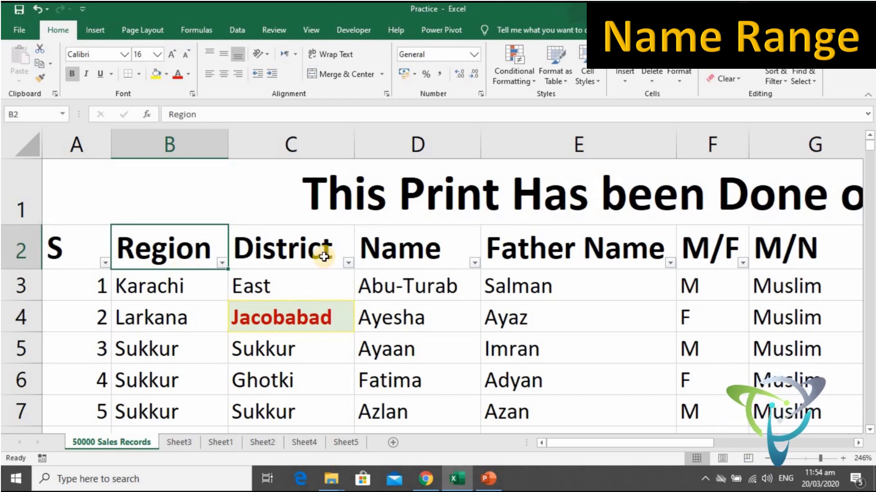
key("Left")
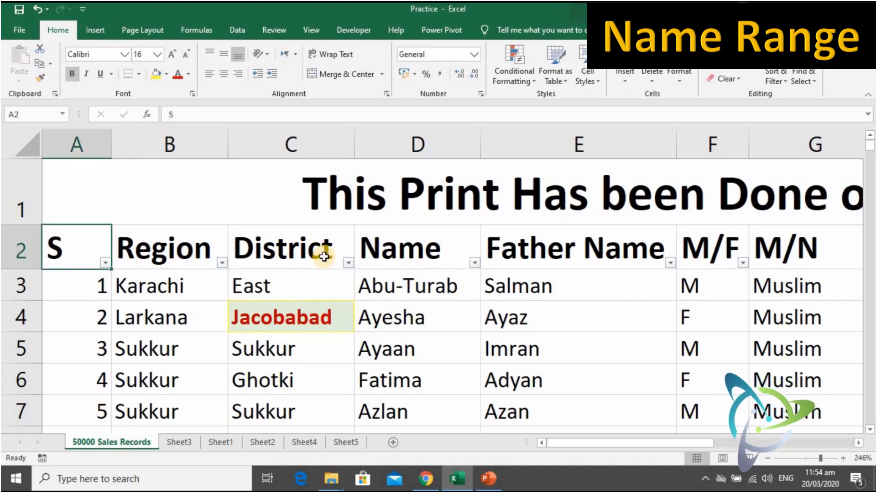
key("ctrl+shift+Down")
key("ctrl+shift+Right")
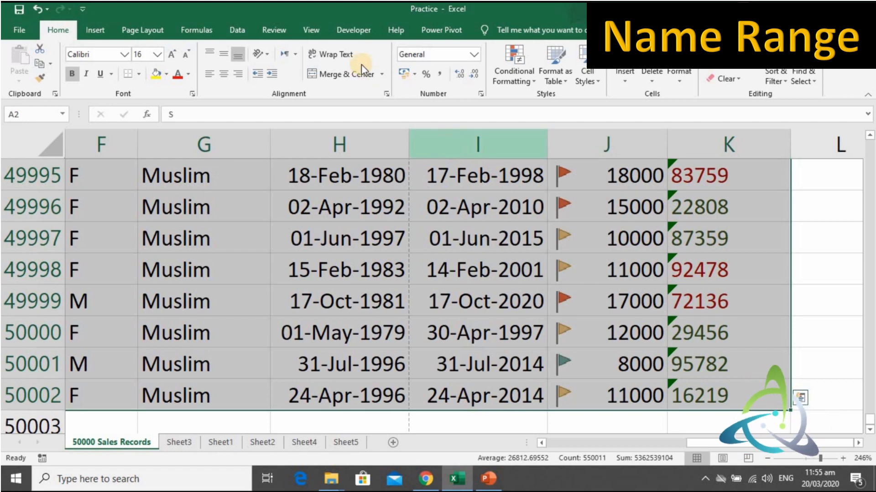
left_click(207, 32)
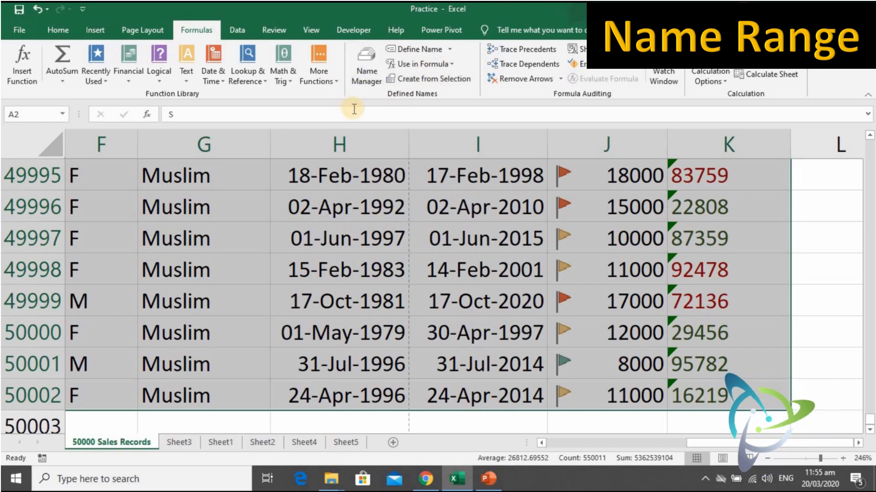
left_click(431, 80)
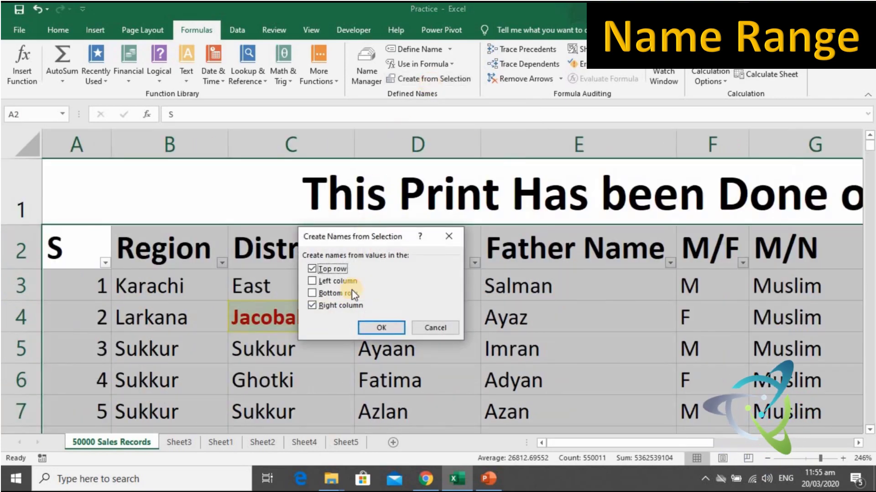
left_click(327, 308)
left_click(392, 323)
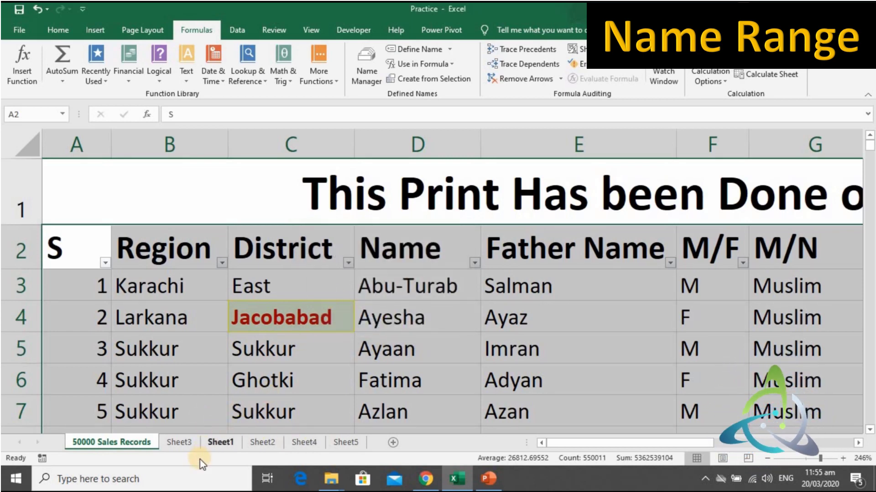
Move Sheet5 ahead of Sheet4, then go to Sheet1 and select cell J8.
left_click(345, 442)
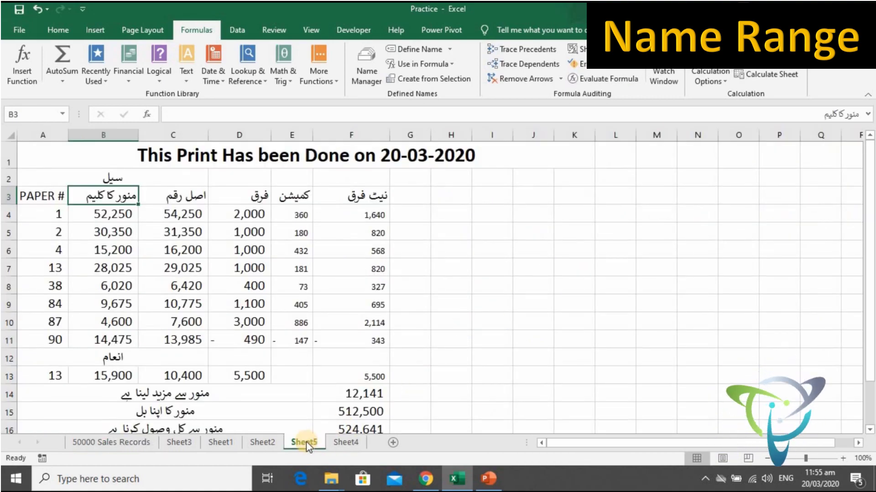
left_click_drag(324, 444, 306, 441)
left_click(271, 447)
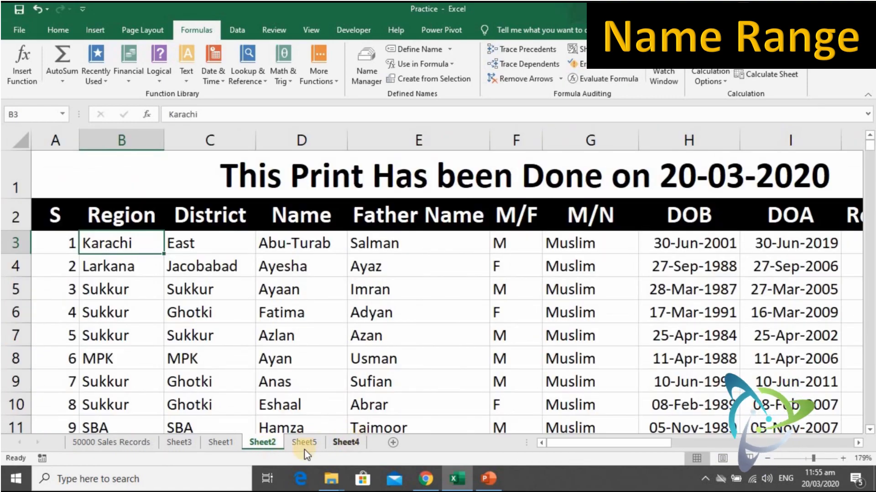
left_click(235, 447)
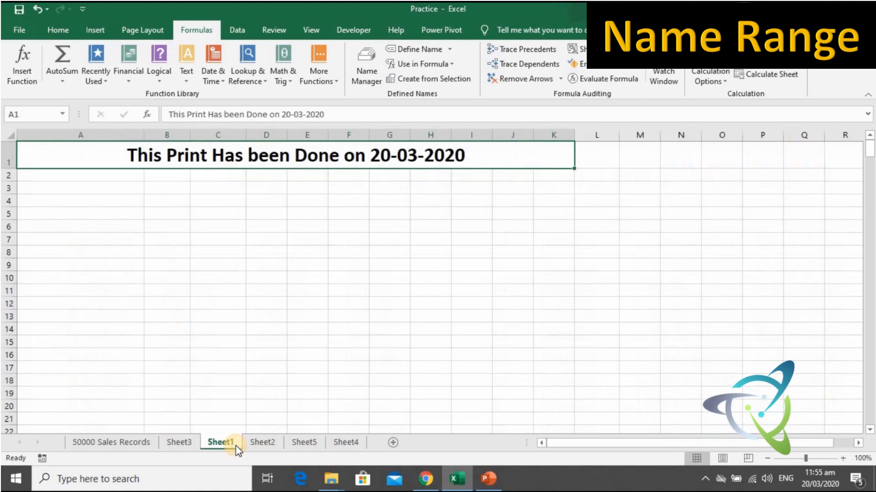
left_click(526, 258)
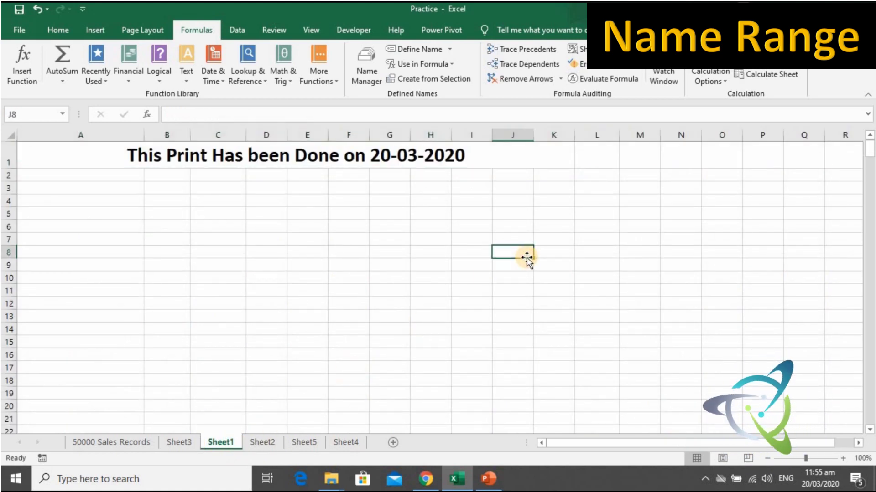
Enter =SUM(Reward) in Sheet1's J8 to total the Reward range as 499633500.
type("=su")
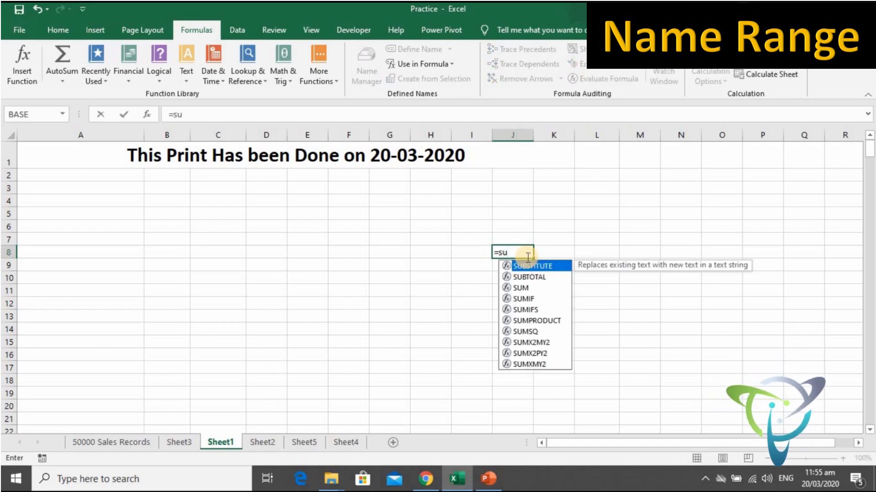
type("m")
key("Tab")
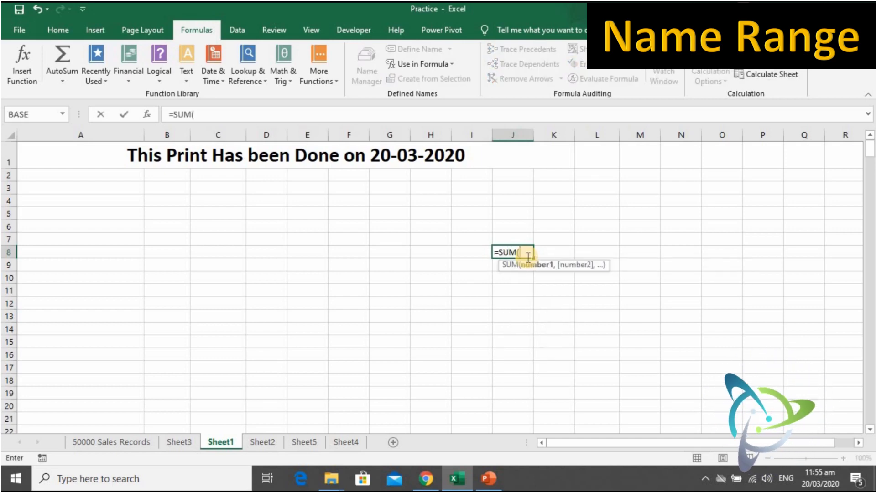
type("Re")
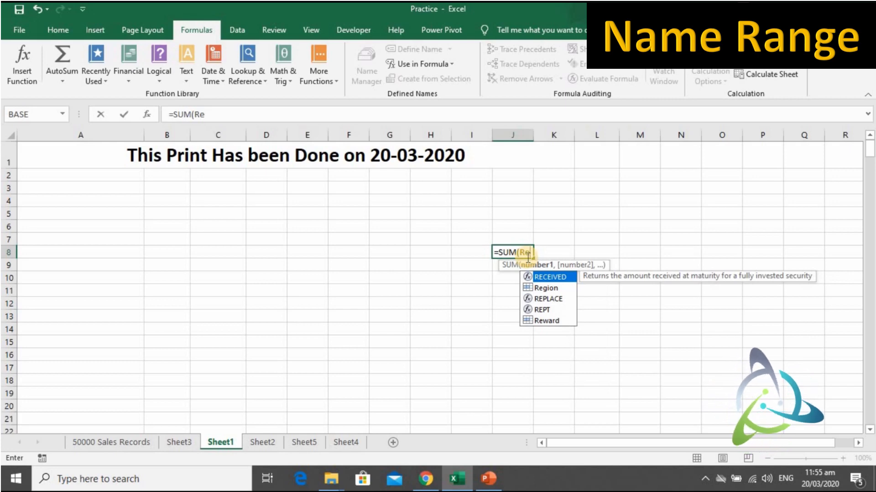
key("Down")
key("Down")
key("Down")
key("Down")
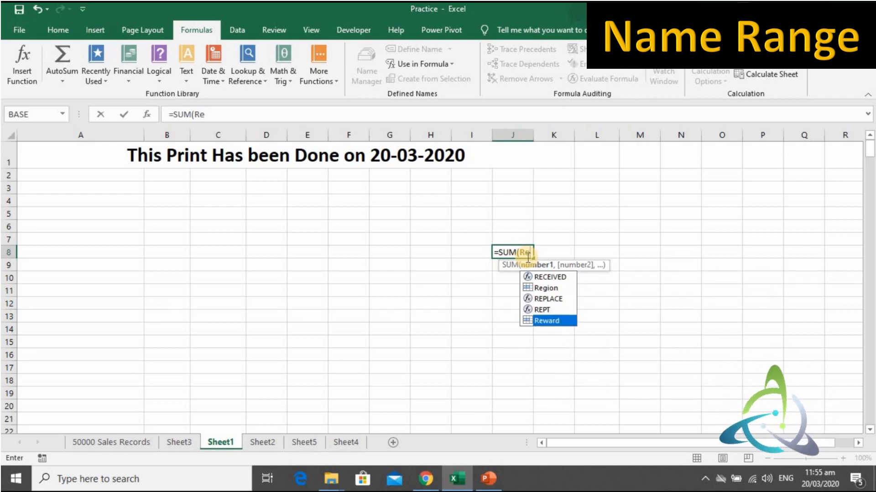
key("Tab")
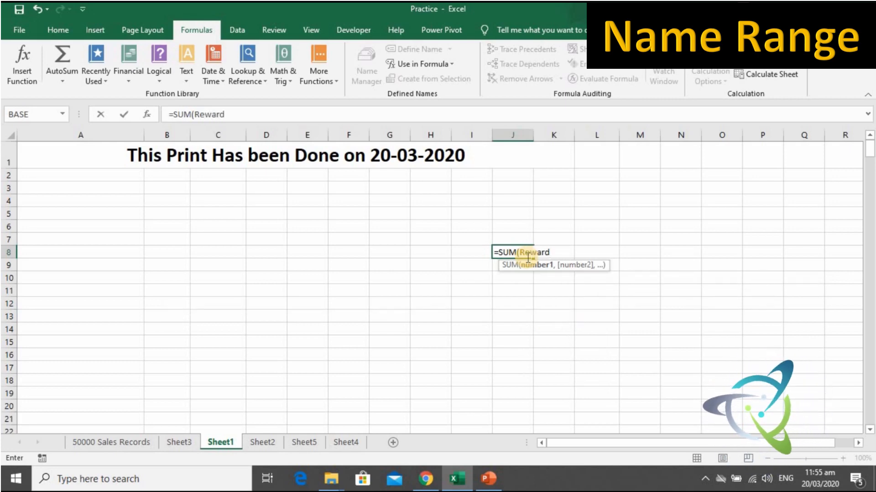
type(")")
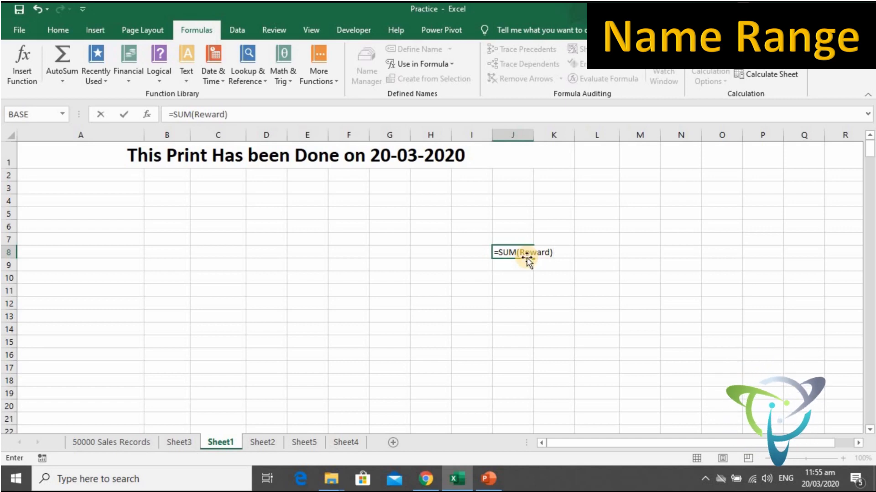
key("ctrl+Return")
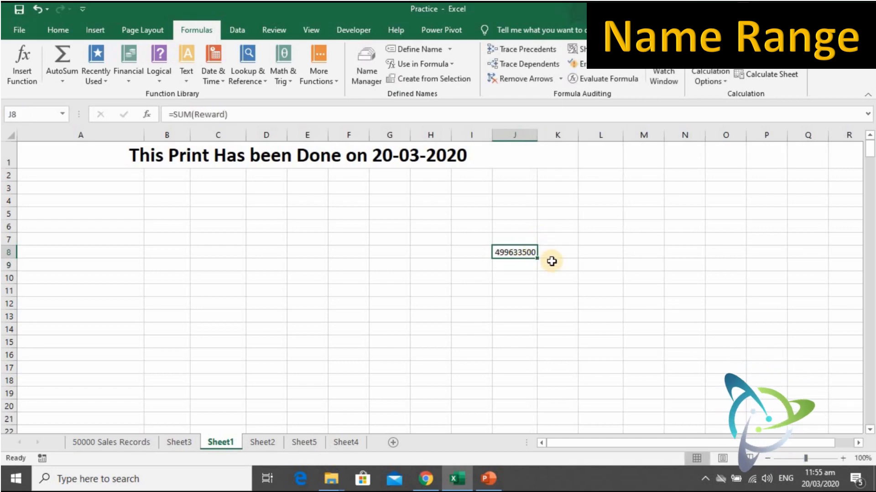
scroll(553, 263, "up", 5)
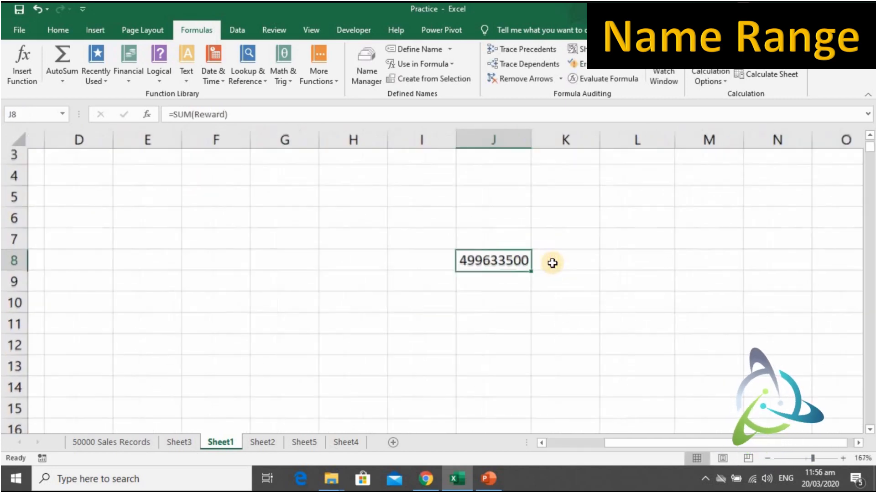
left_click_drag(553, 263, 600, 292)
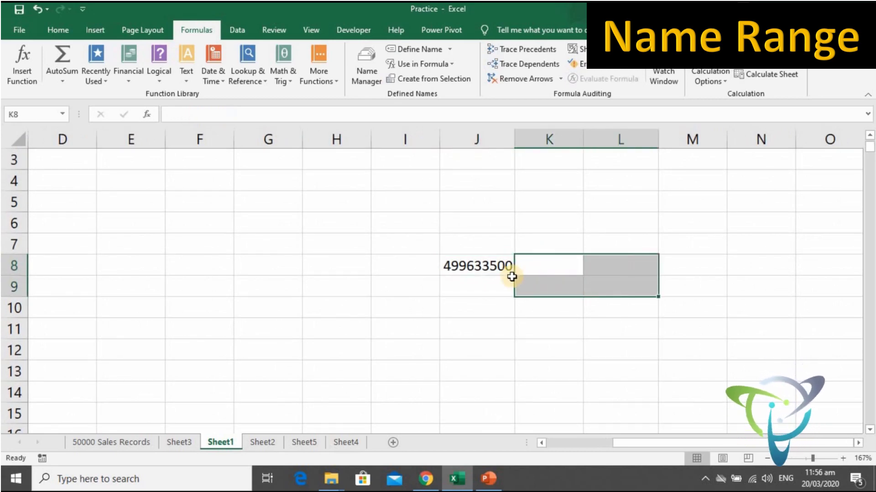
left_click(485, 267)
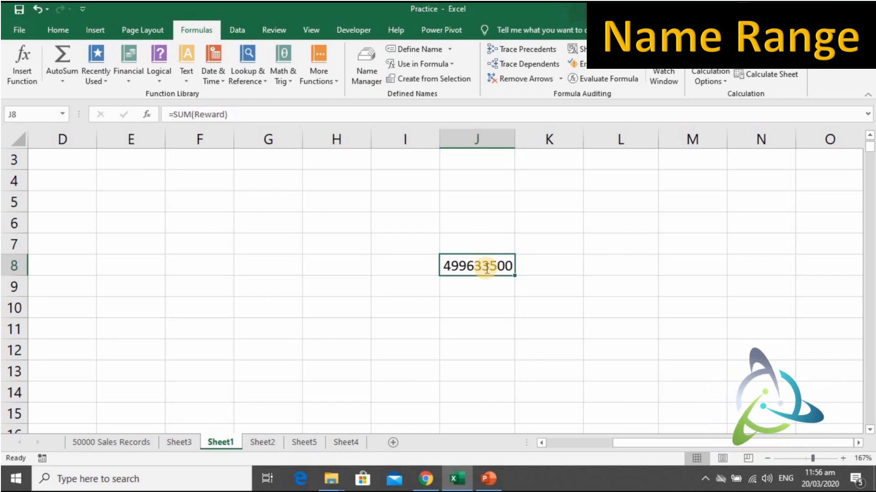
Replace J8's formula with =MAX(Reward), which returns 20000.
type("=max")
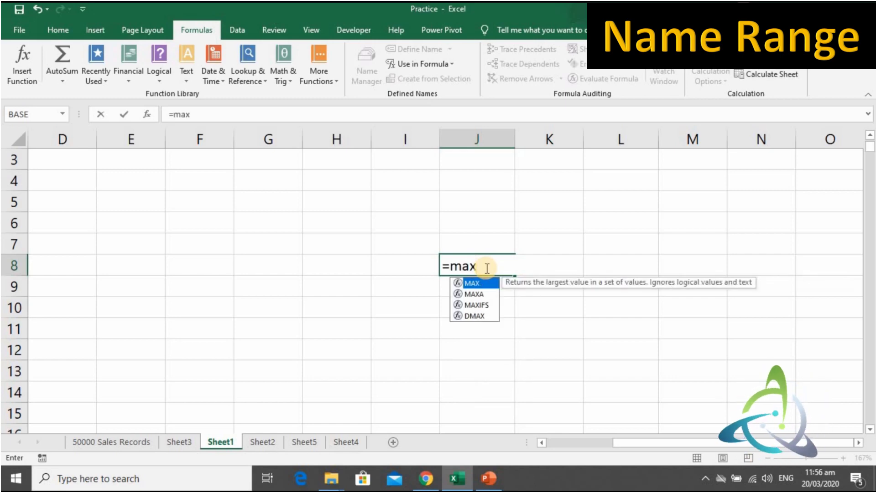
key("Tab")
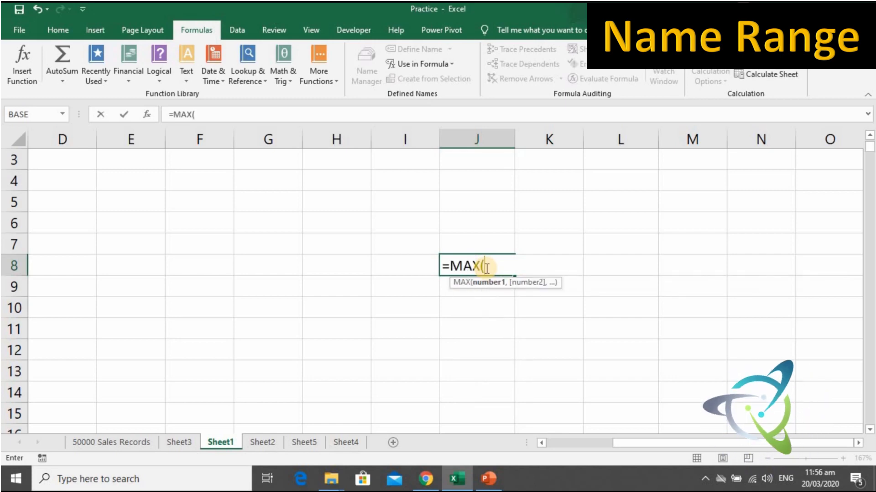
type("r")
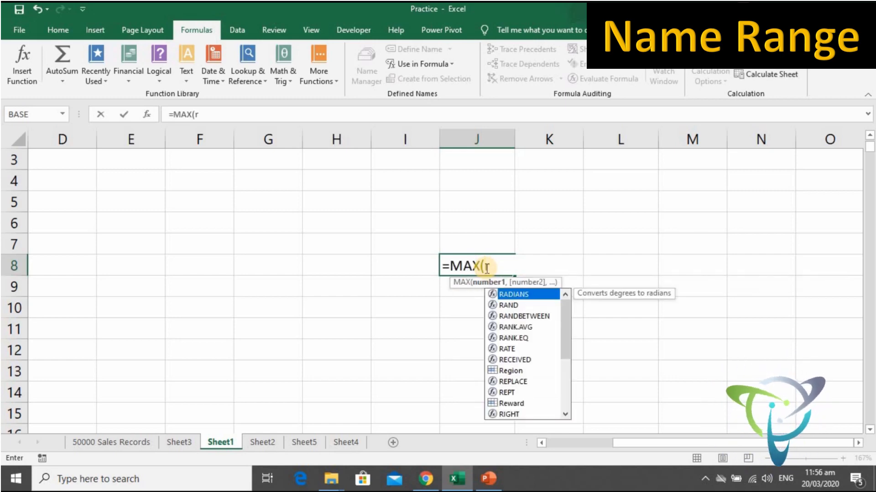
type("ew")
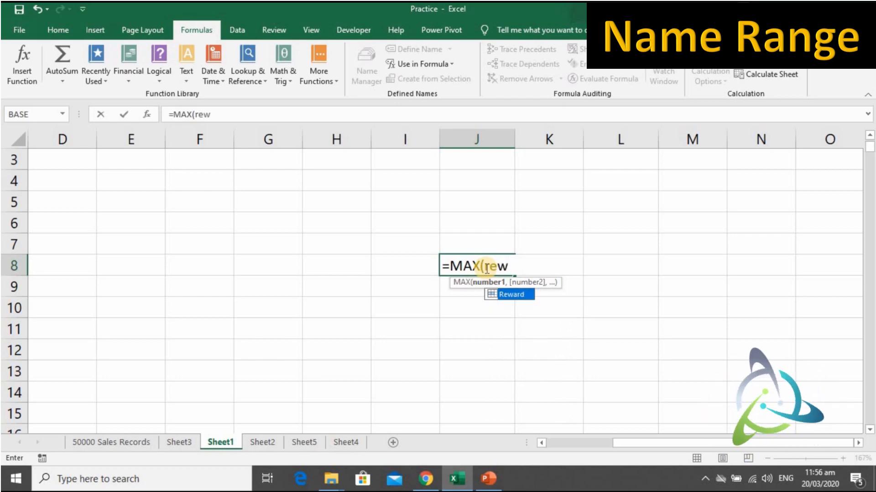
key("Tab")
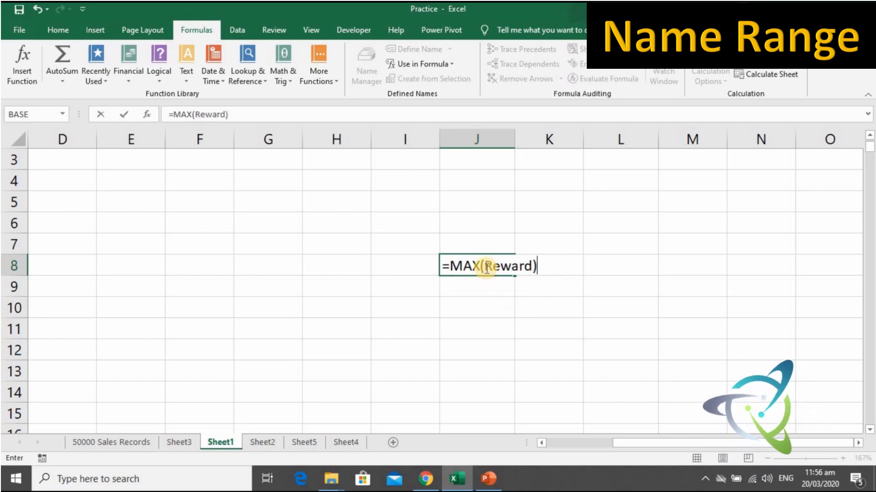
key("Return")
left_click(484, 267)
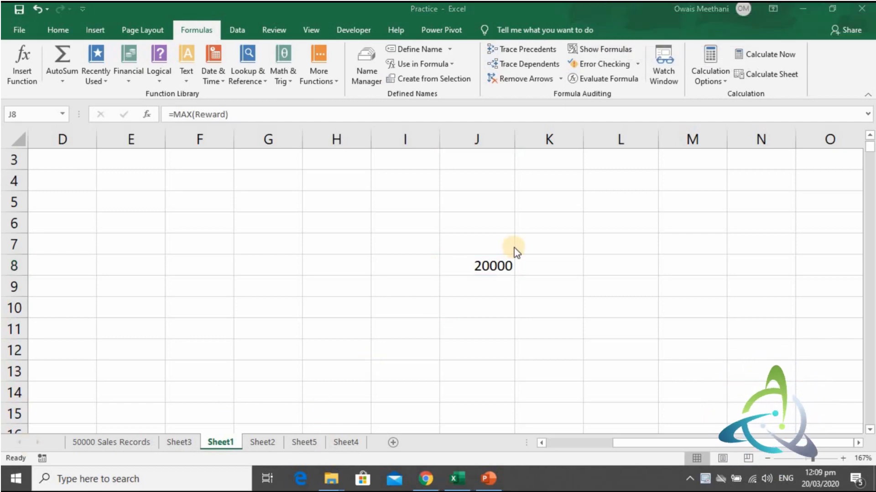
left_click(481, 269)
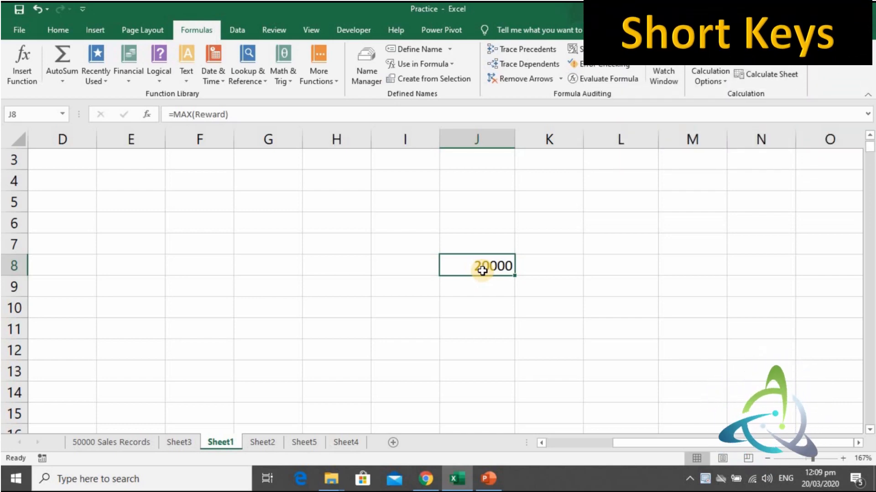
Switch to the Home tab, select cell F7, and show the ribbon key tips.
left_click(59, 32)
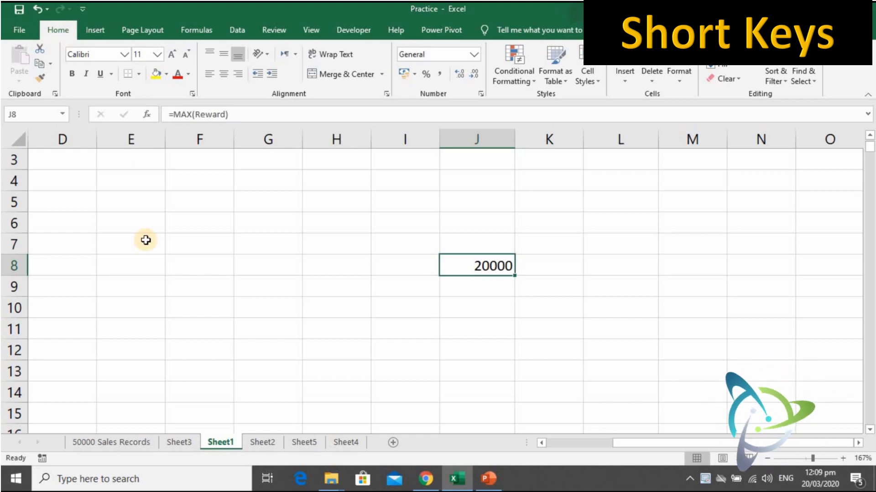
key("alt")
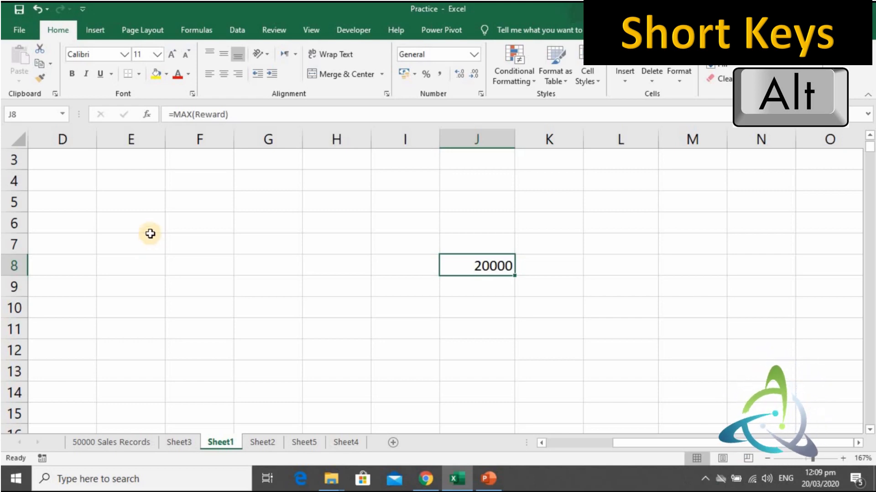
left_click(213, 242)
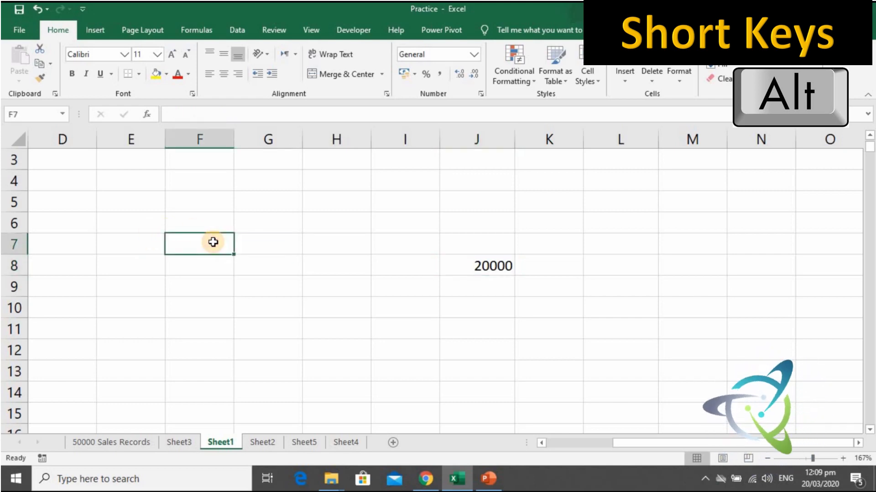
key("alt")
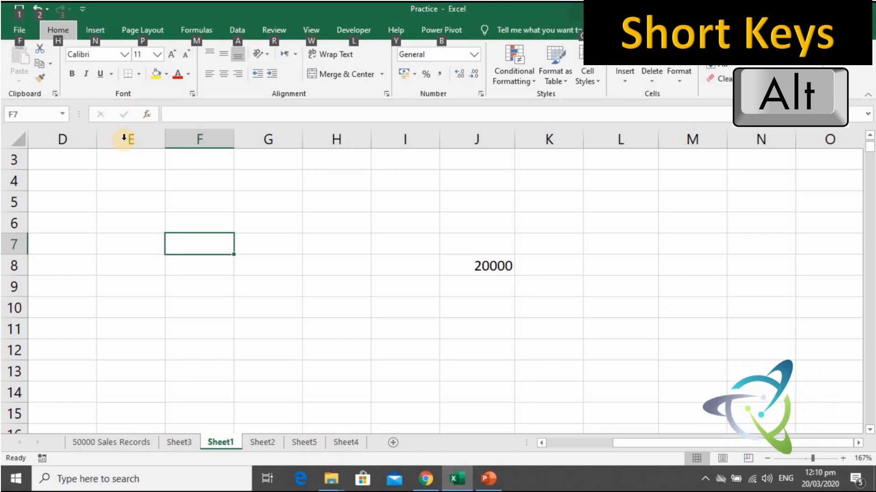
Copy empty cell F7 using the Alt, H, C, C key tips.
key("h")
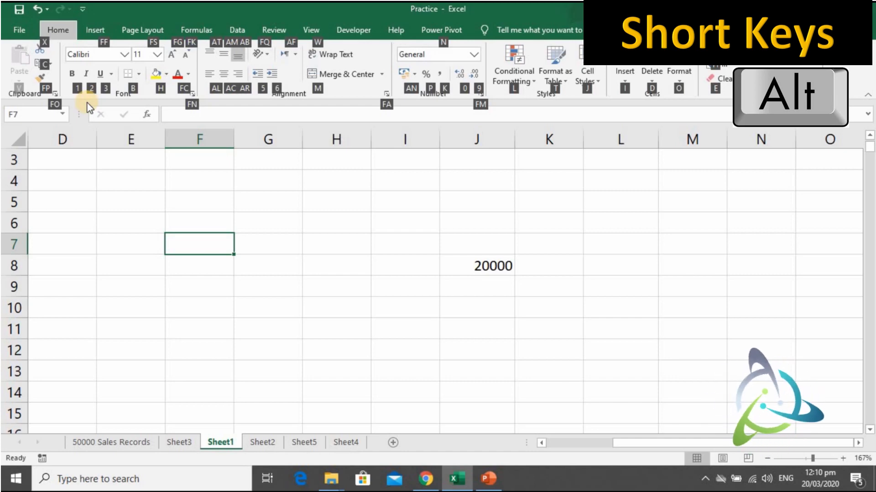
key("c")
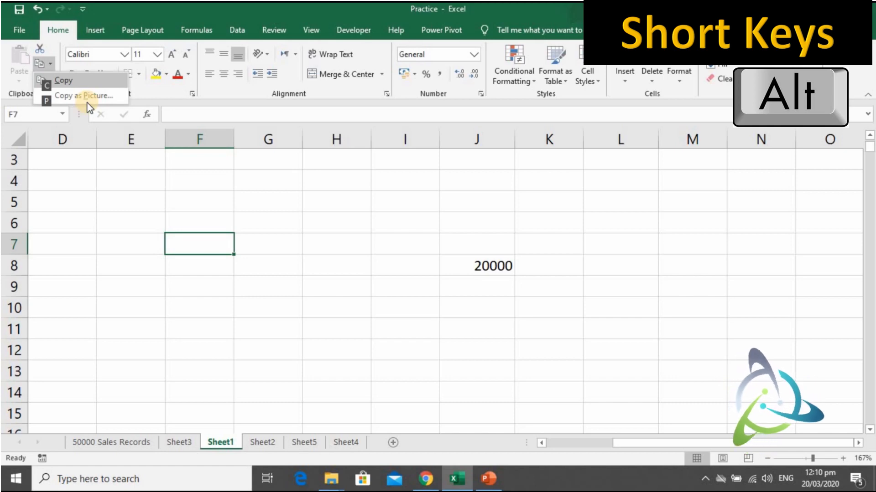
key("c")
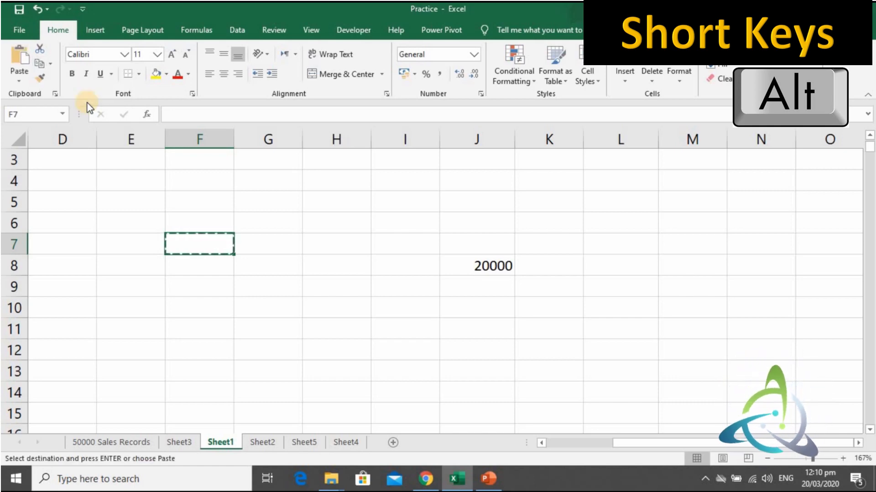
key("Right")
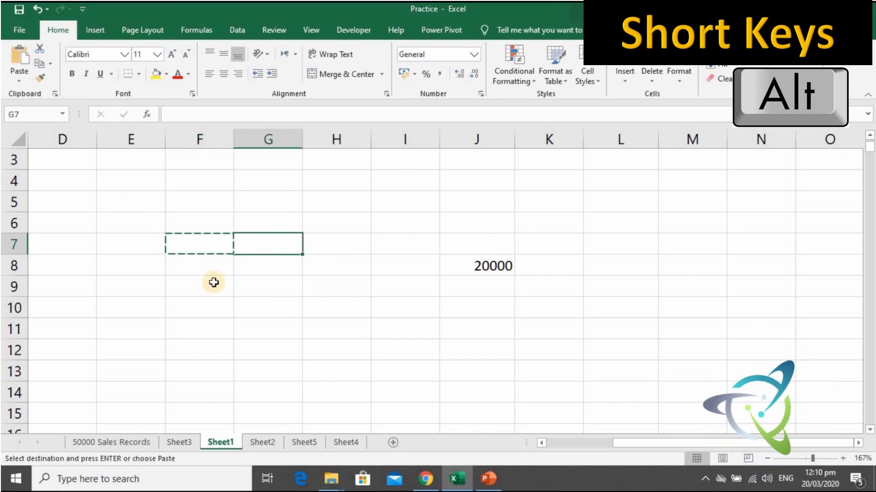
Arrow around Sheet1 to settle on cell J8 holding 20000.
key("Right")
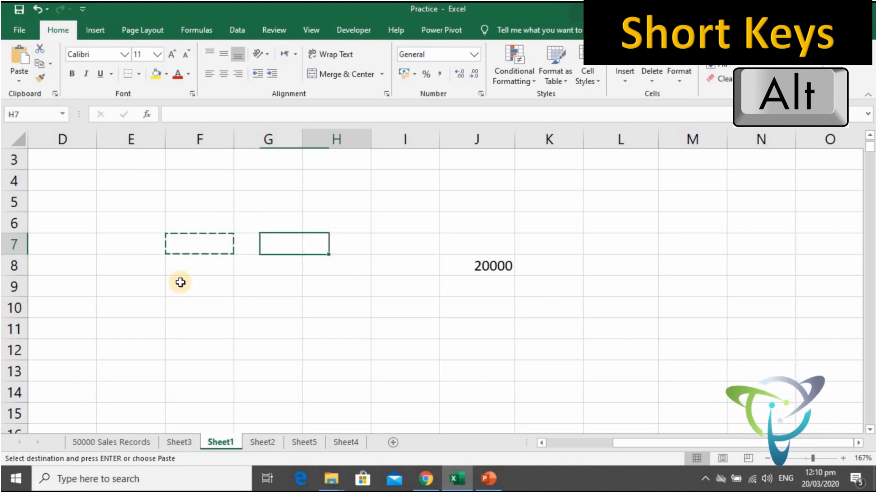
key("Right")
key("Right")
key("Right")
key("Down")
key("Left")
key("Left")
key("Left")
key("Left")
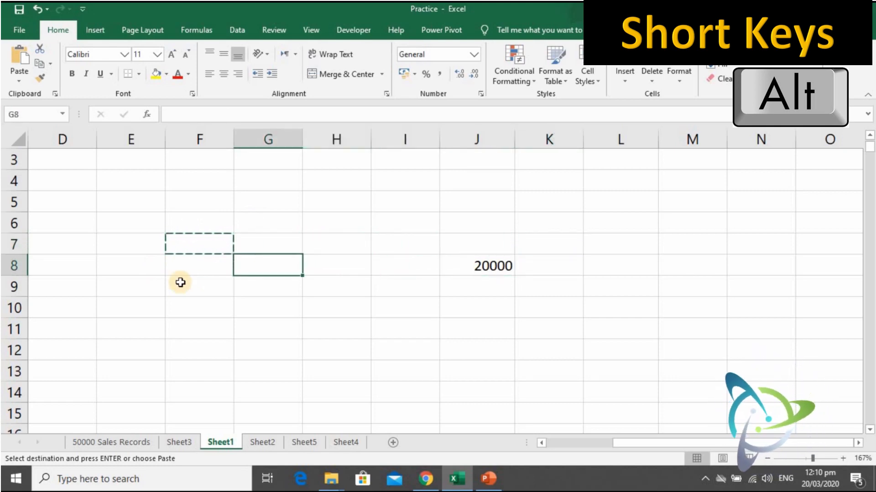
key("Left")
key("Up")
key("Right")
key("Right")
key("Right")
key("Right")
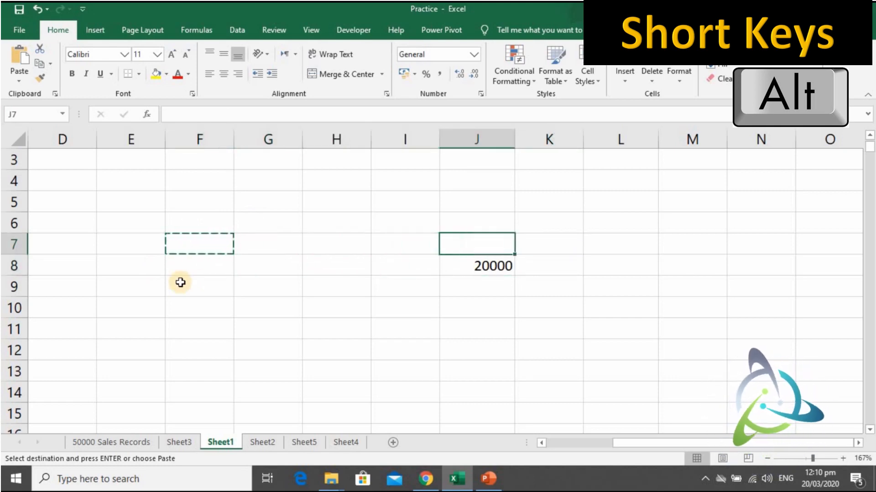
key("Down")
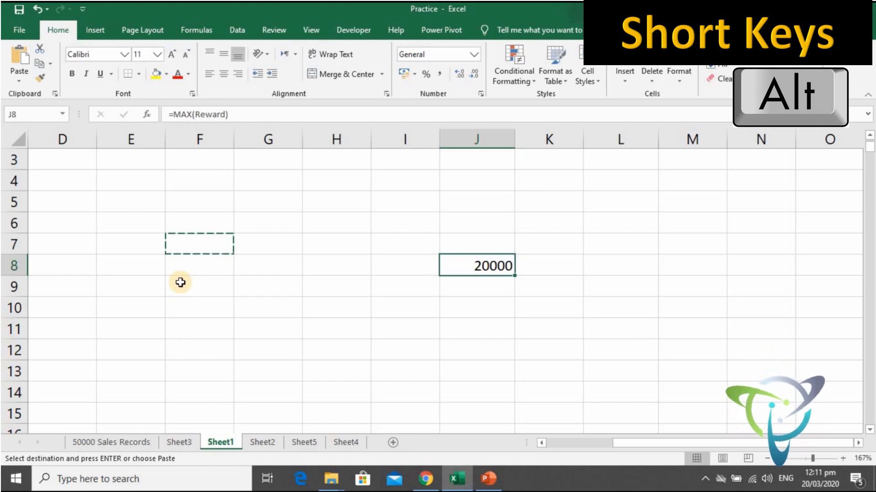
key("alt")
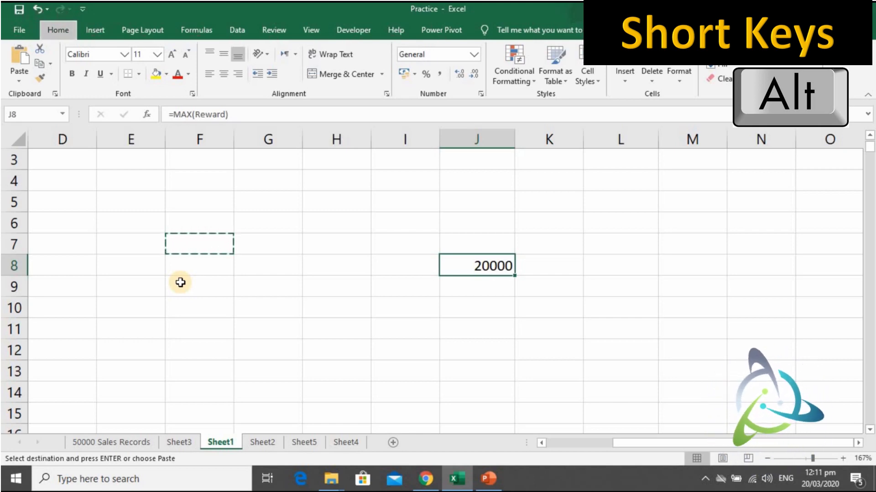
Copy J8's 20000 MAX(Reward) result with key tips and move to cell M4.
key("h")
key("c")
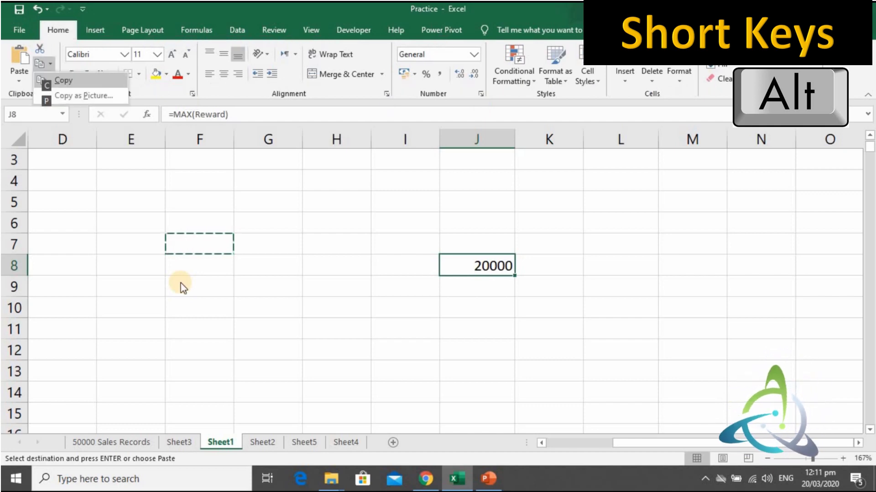
key("c")
key("Up")
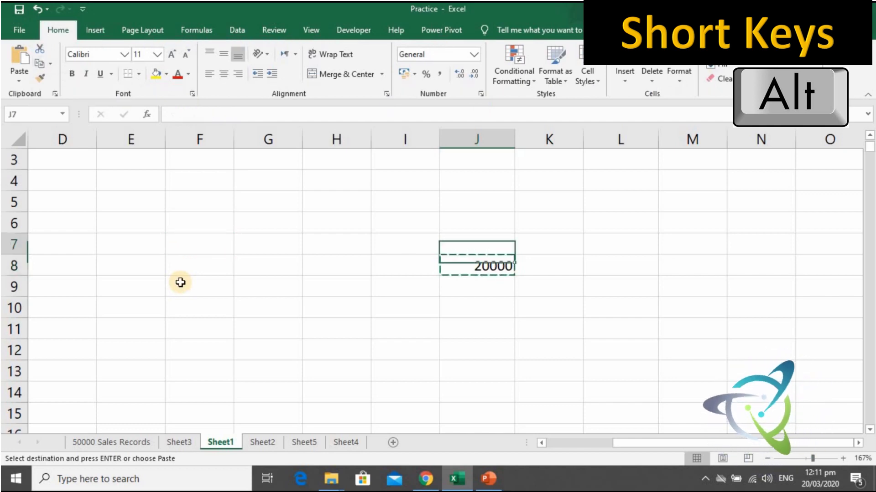
key("Up")
key("Up")
key("Up")
key("Right")
key("Right")
key("Right")
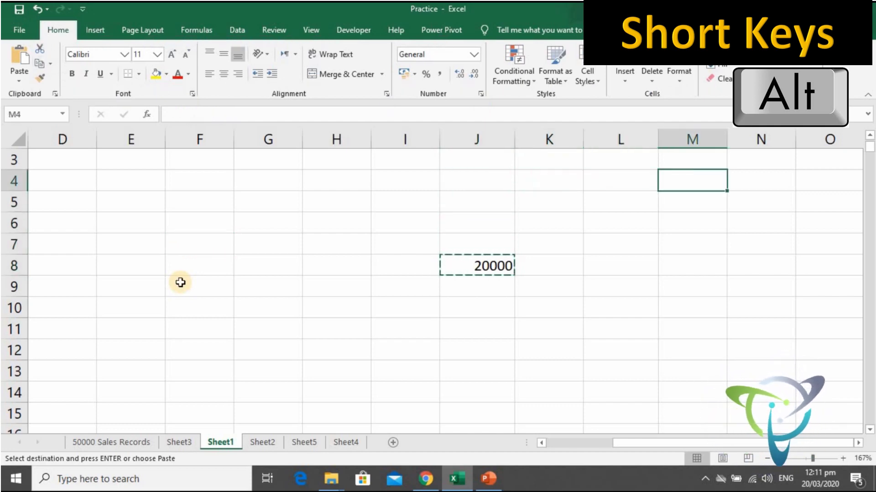
Paste the formula into M4 with Alt, H, V, P, then select cell D4.
key("alt")
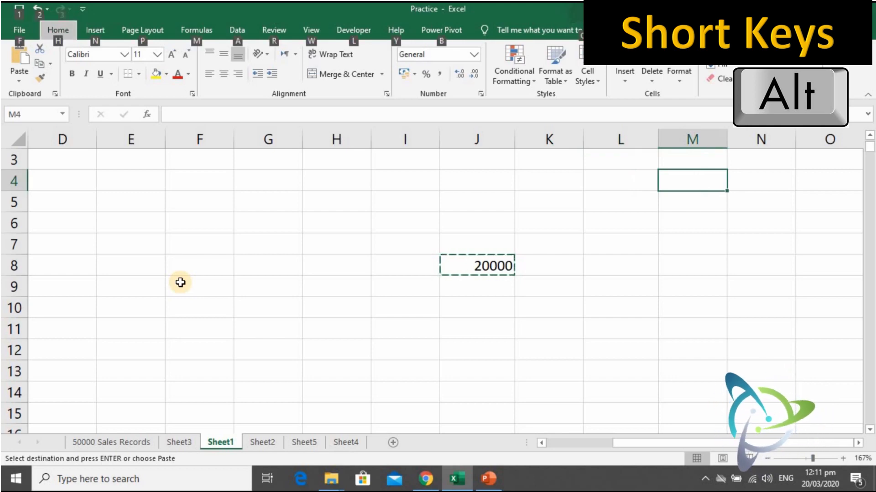
key("h")
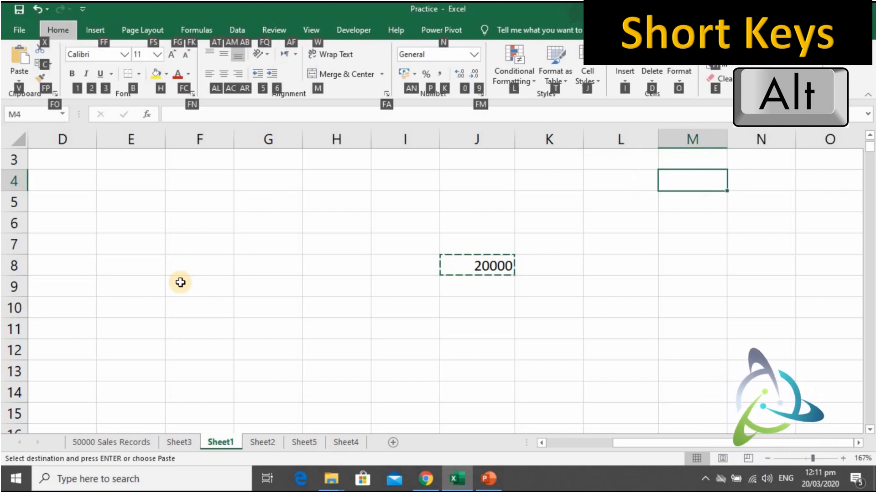
key("v")
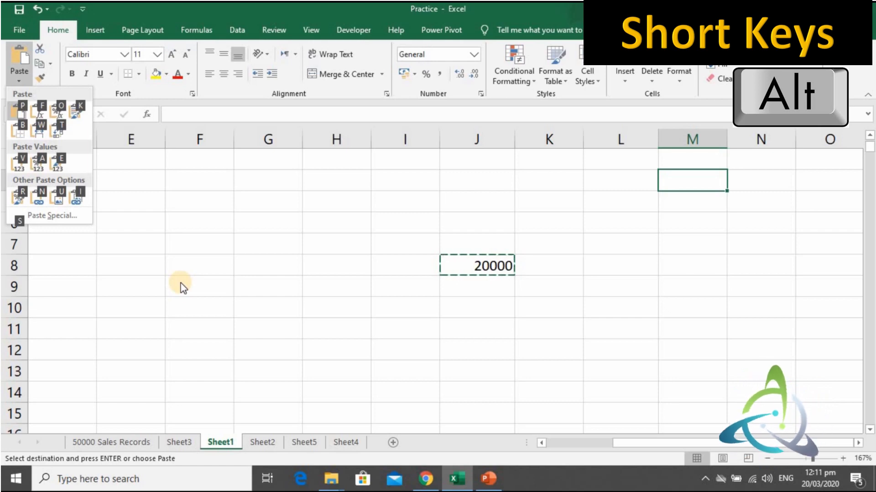
key("p")
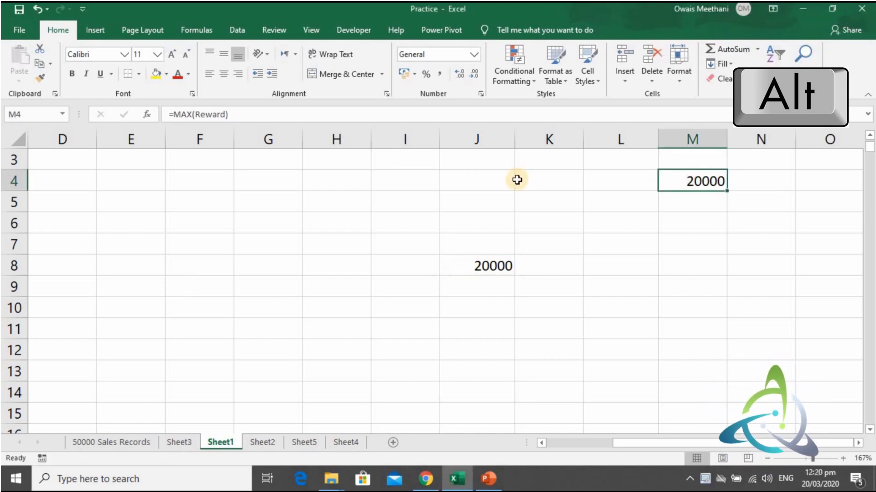
left_click(84, 189)
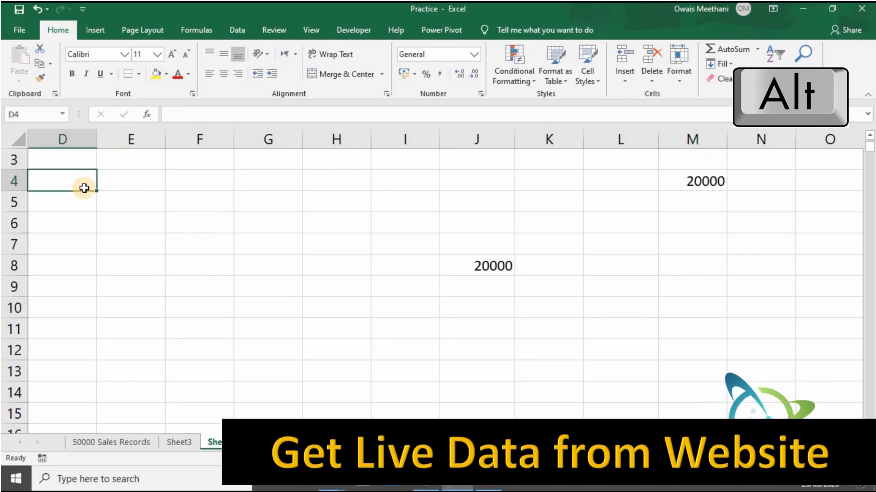
key("alt+Tab")
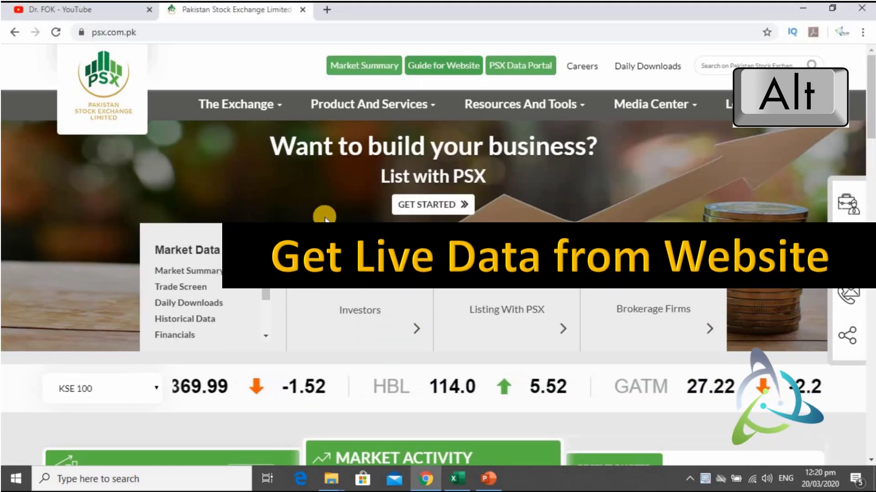
scroll(162, 223, "down", 6)
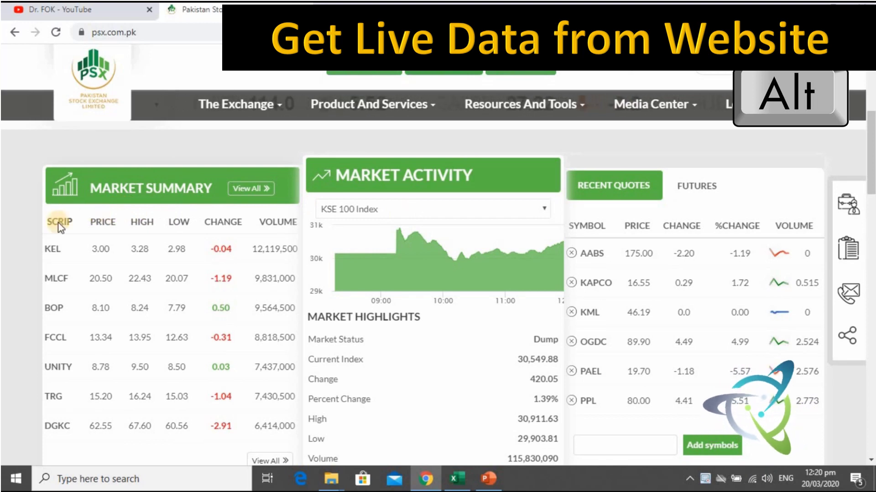
left_click_drag(47, 225, 215, 410)
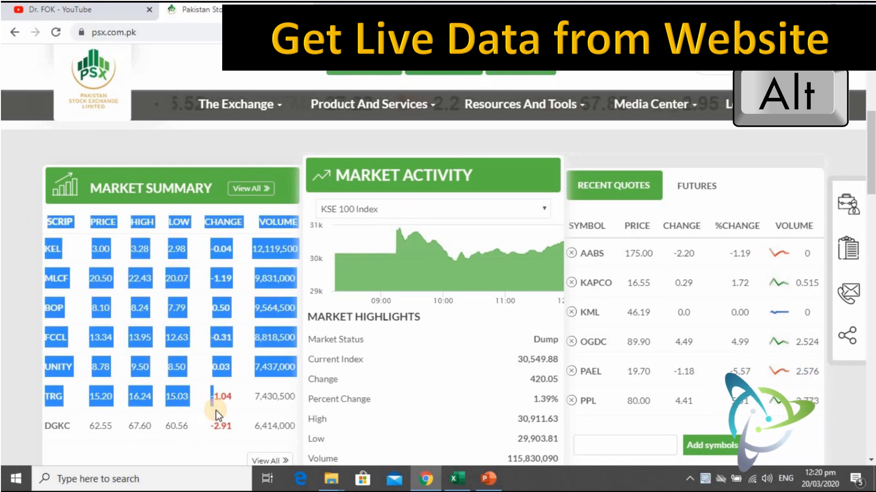
left_click(91, 156)
key("alt+Tab")
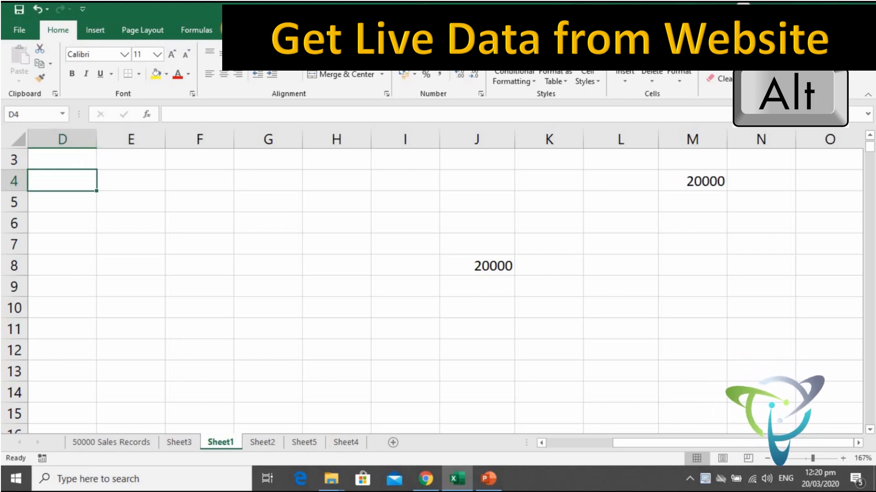
Open Data > From Web and grab the PSX site address from Chrome's address bar.
key("alt+a")
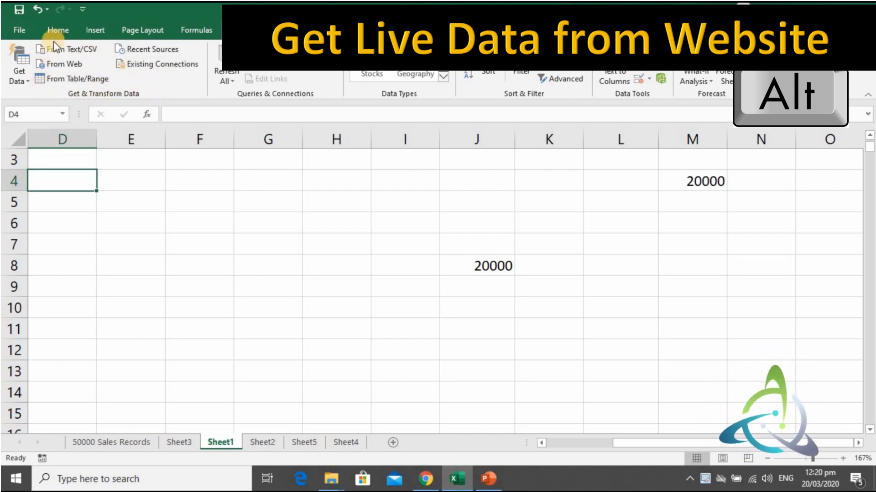
left_click(62, 66)
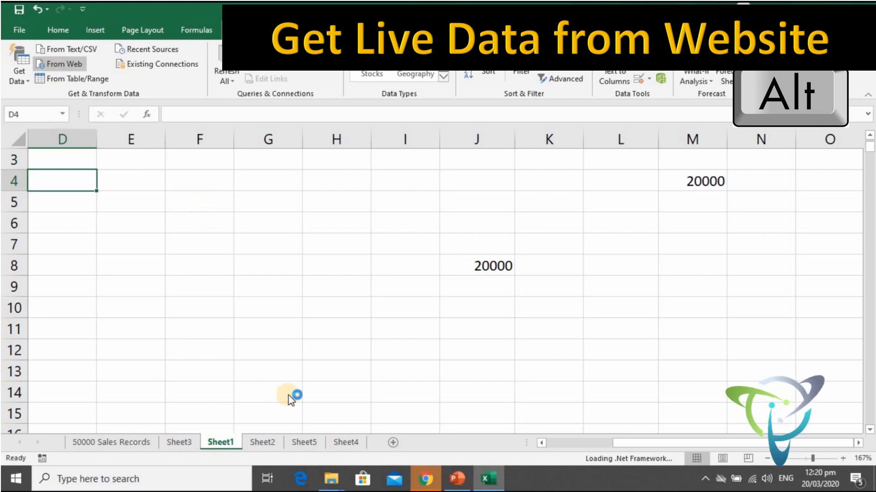
key("alt+Tab")
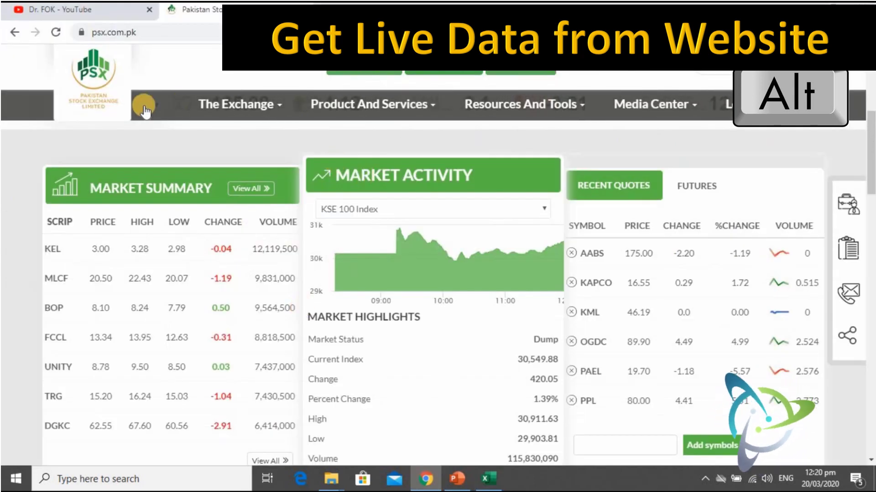
left_click(160, 33)
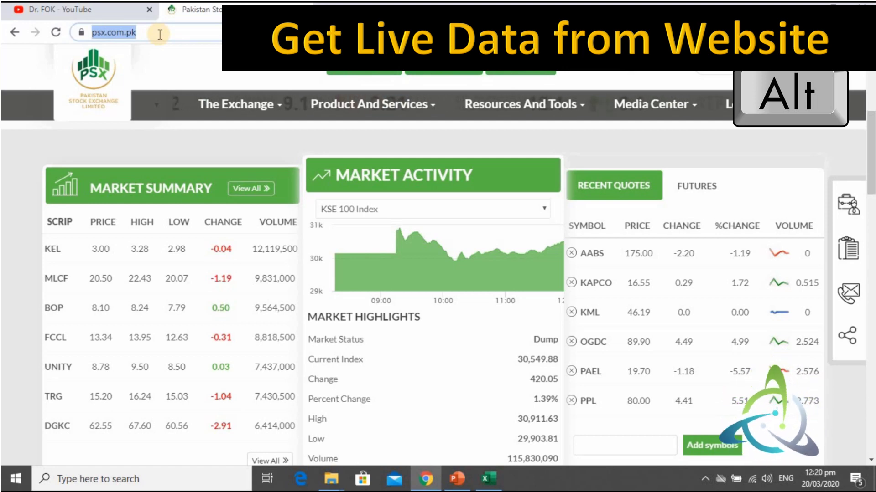
key("alt+Tab")
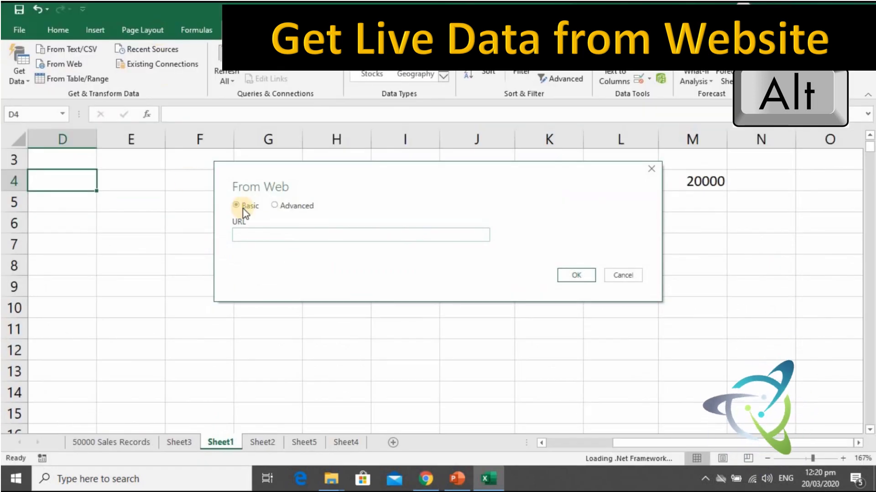
left_click(267, 236)
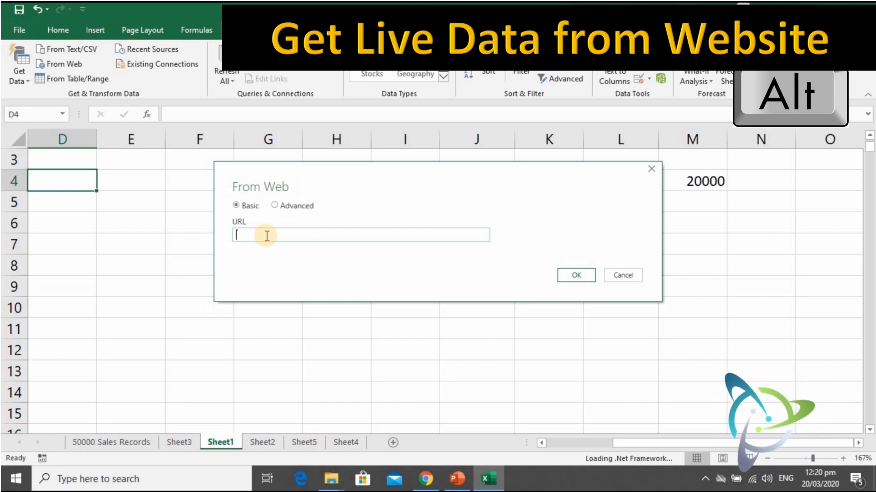
key("ctrl+v")
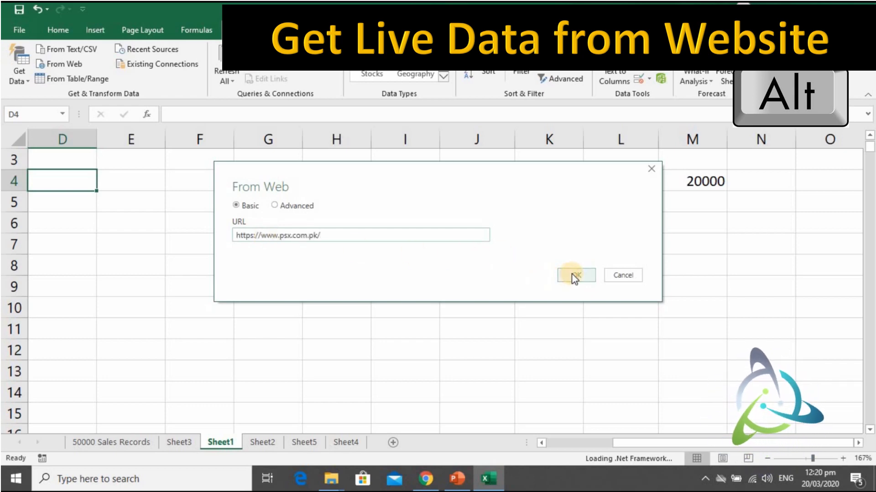
left_click(573, 276)
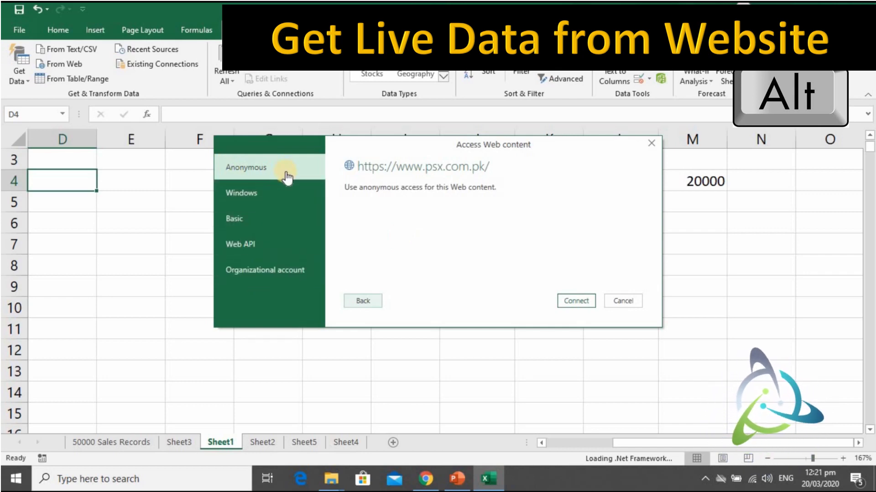
left_click(564, 302)
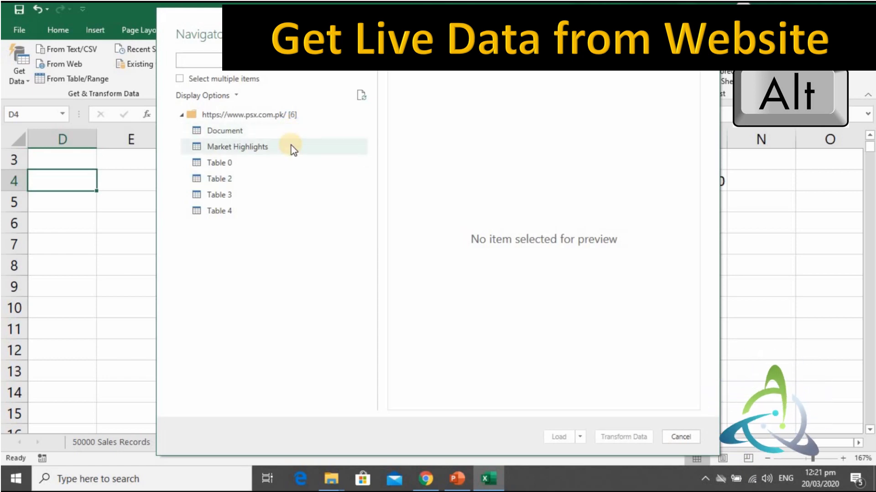
Preview Tables 0, 2, 3 and 4, then send Table 0 to Power Query Editor via Transform Data.
left_click(287, 162)
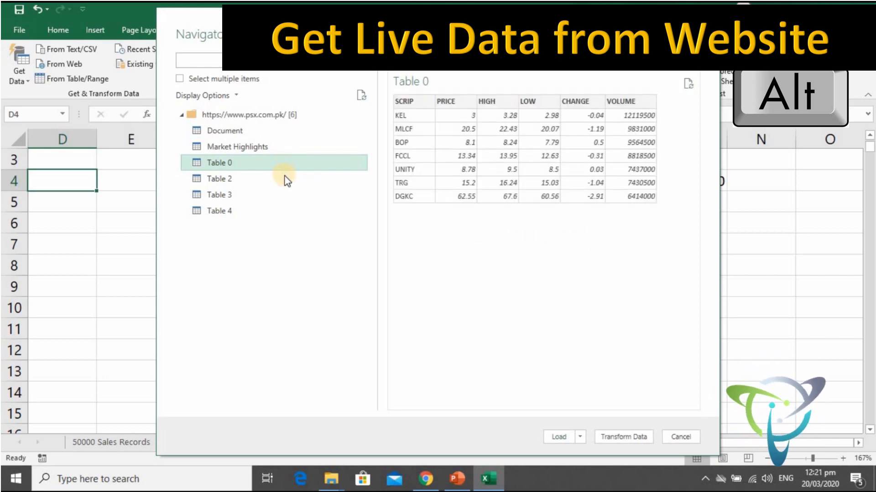
left_click(283, 179)
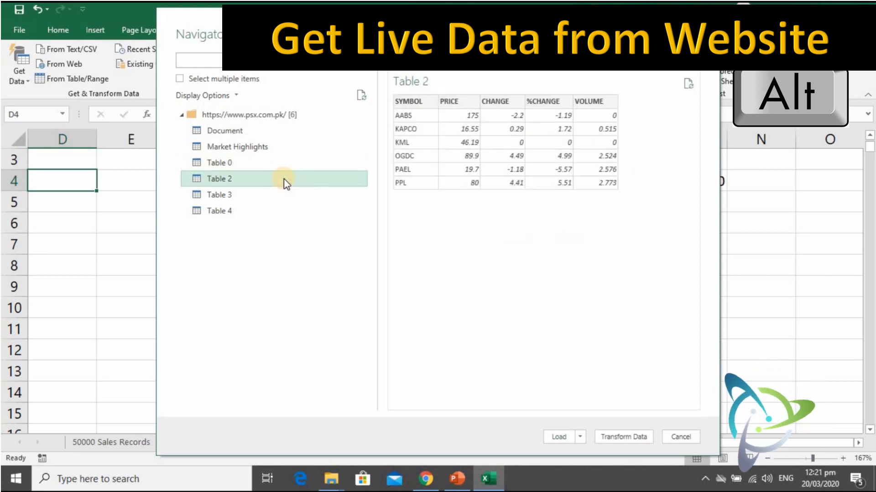
left_click(284, 192)
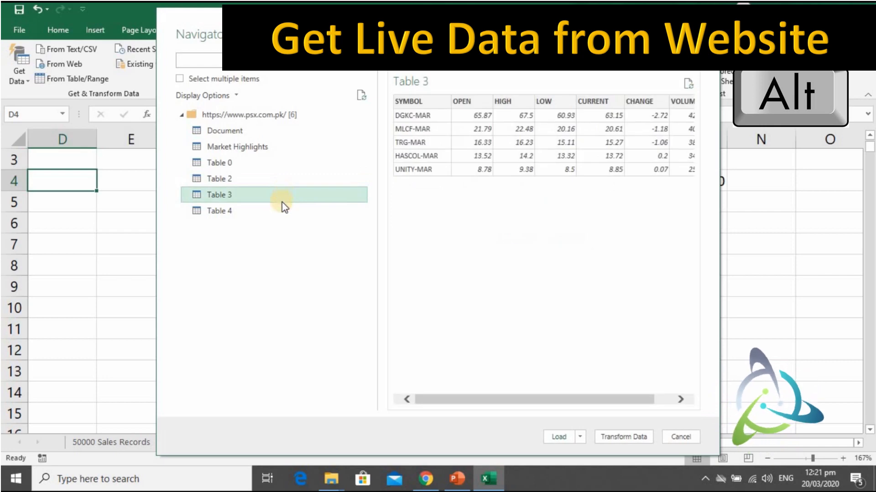
left_click(282, 211)
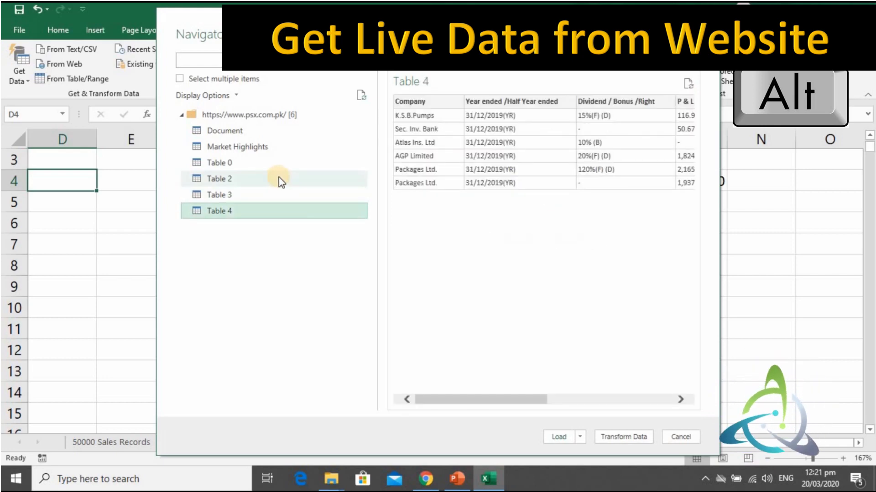
left_click(278, 163)
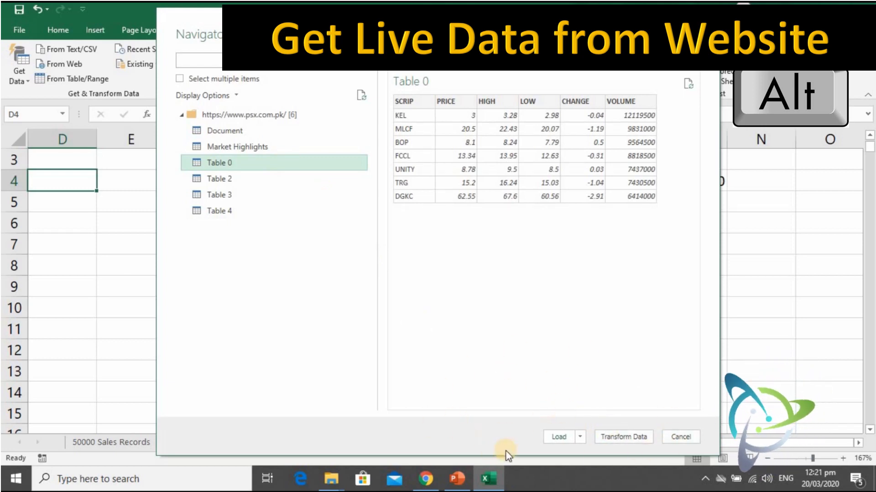
left_click(640, 438)
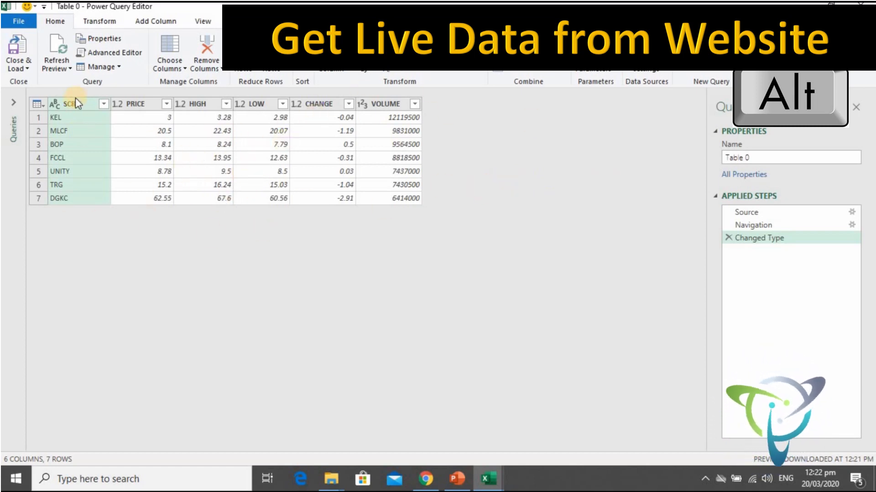
Load the Table 0 stock query into the workbook with Close & Load.
left_click(26, 67)
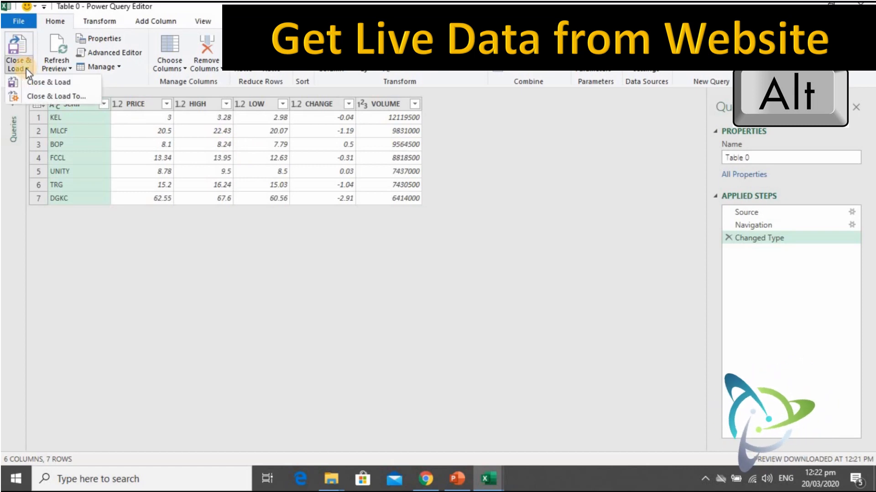
left_click(30, 83)
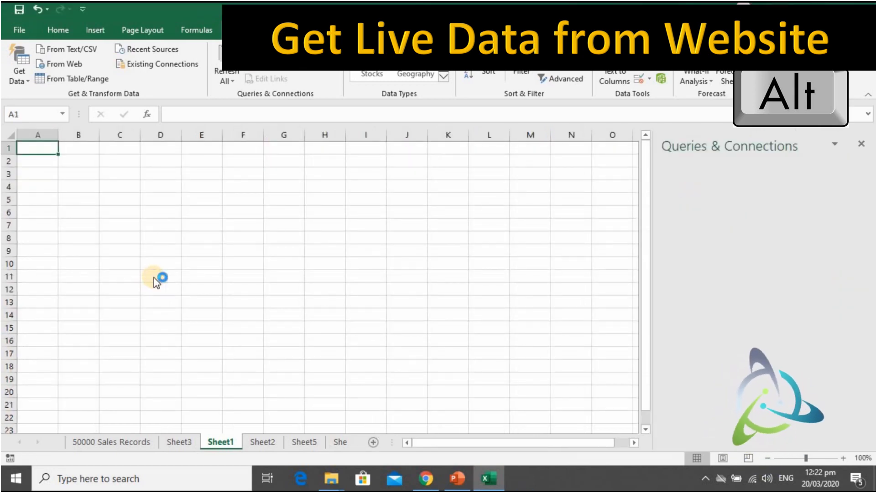
Select cell C6 inside the imported PSX stock table on Sheet6.
right_click(155, 282)
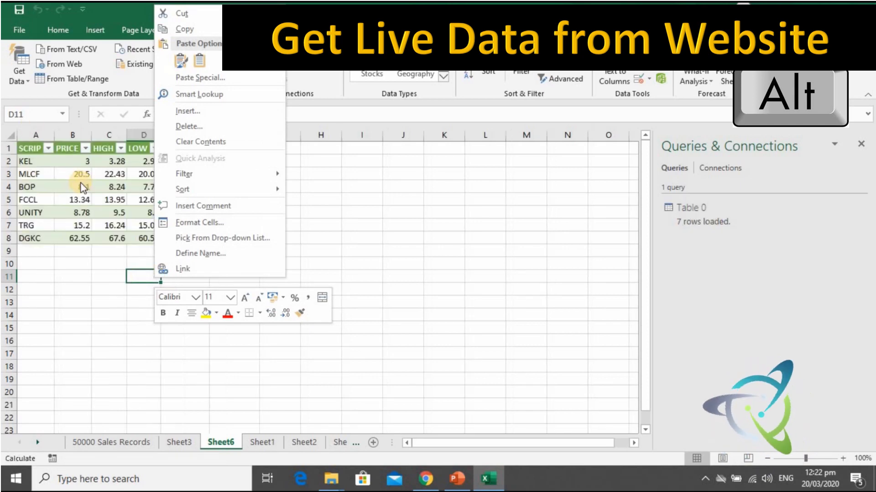
key("alt")
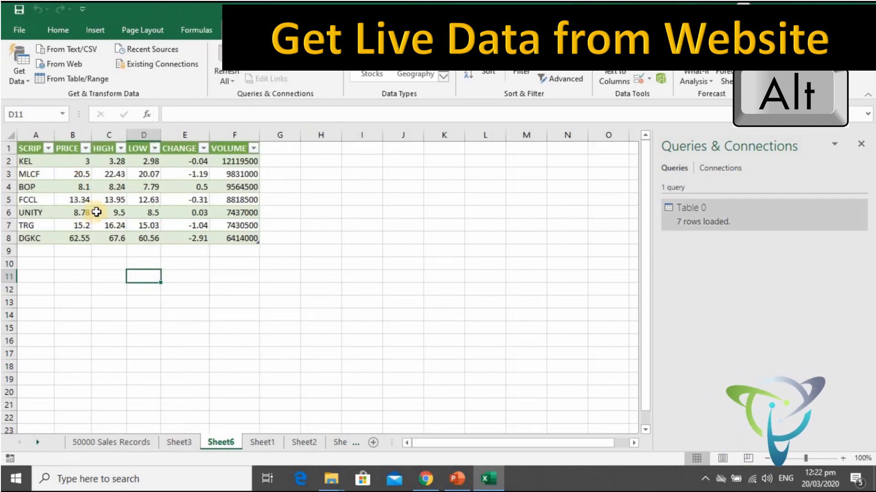
left_click(96, 212)
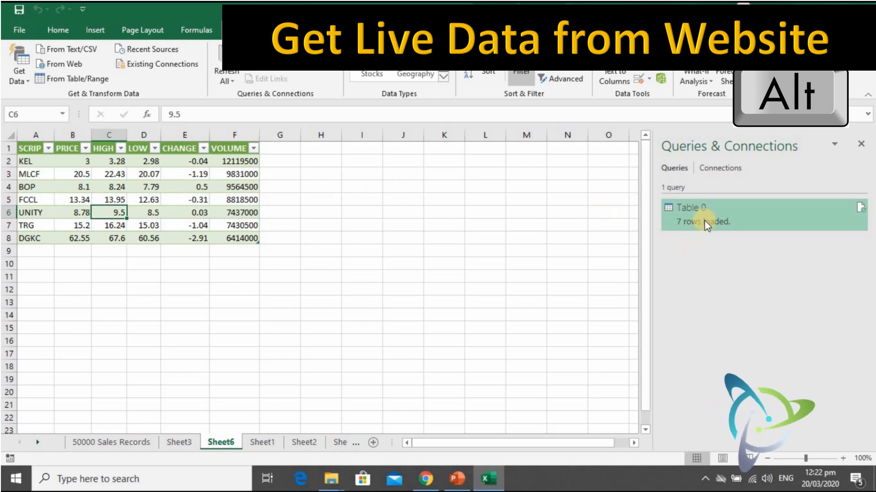
Check the Table 0 query in Queries & Connections and its Refresh options without refreshing.
left_click(733, 168)
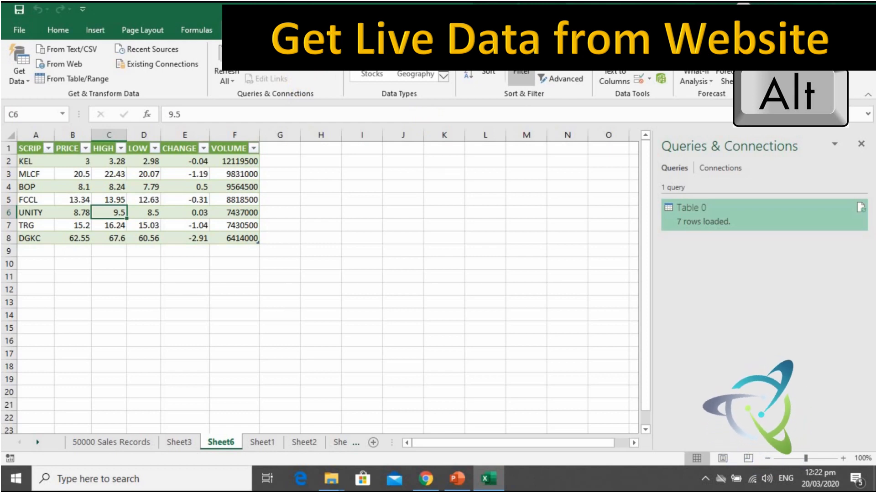
key("j")
key("t")
left_click(477, 29)
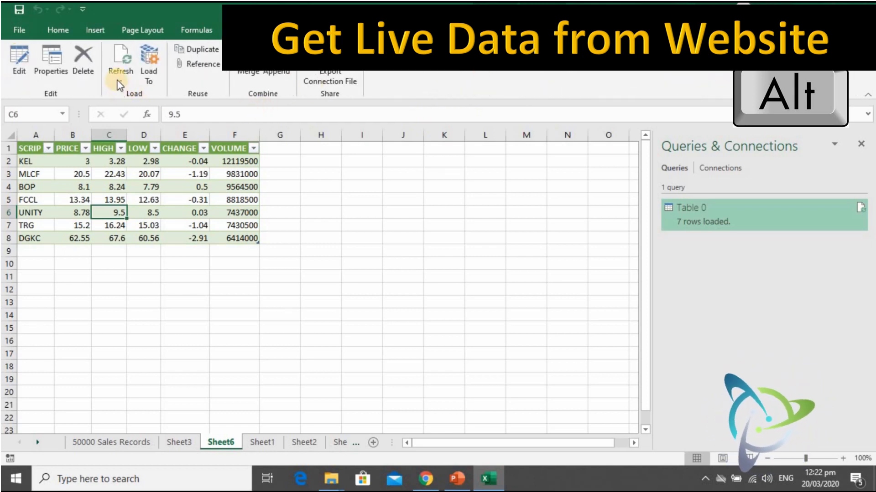
left_click(128, 73)
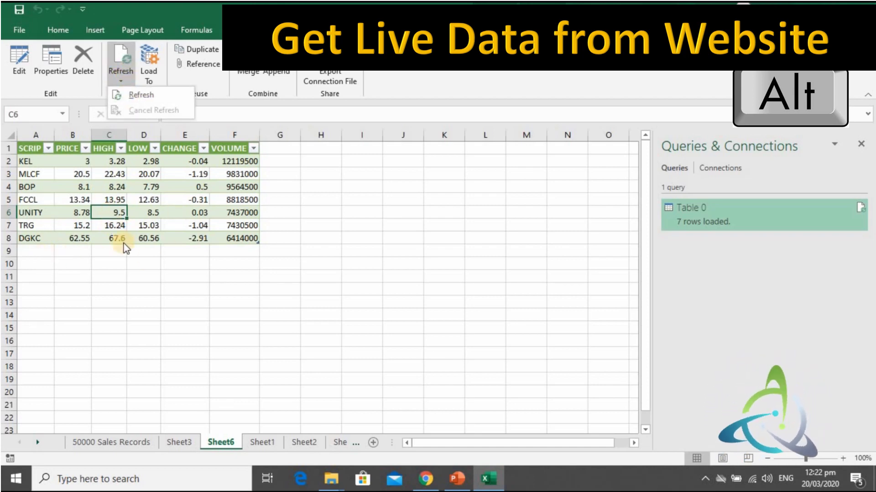
left_click(177, 203)
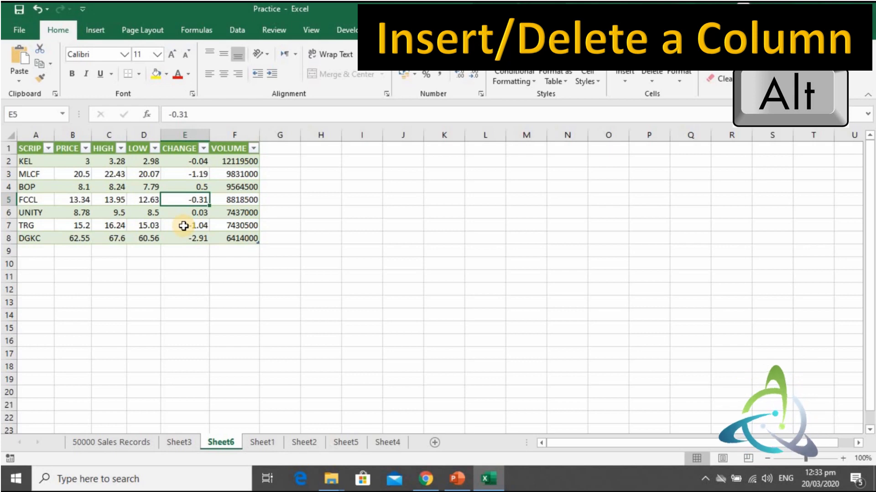
Insert a trial blank column before CHANGE in the table, then delete it again.
key("ctrl+space")
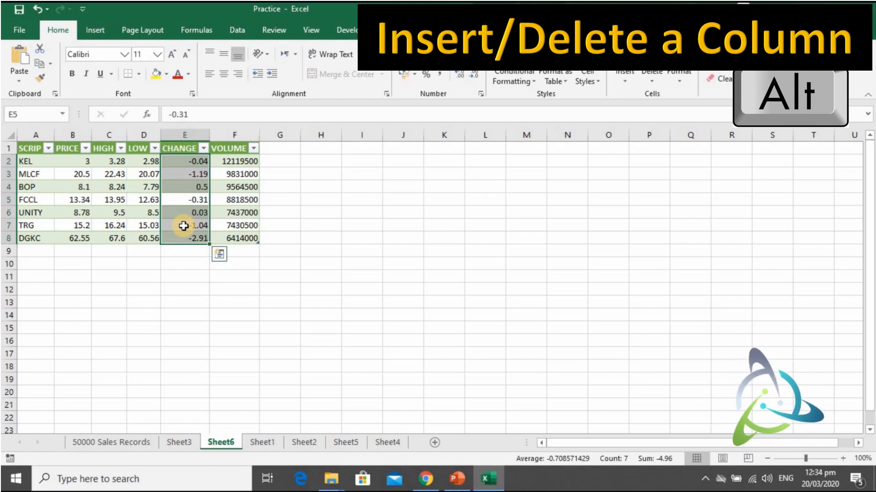
key("alt+i")
key("c")
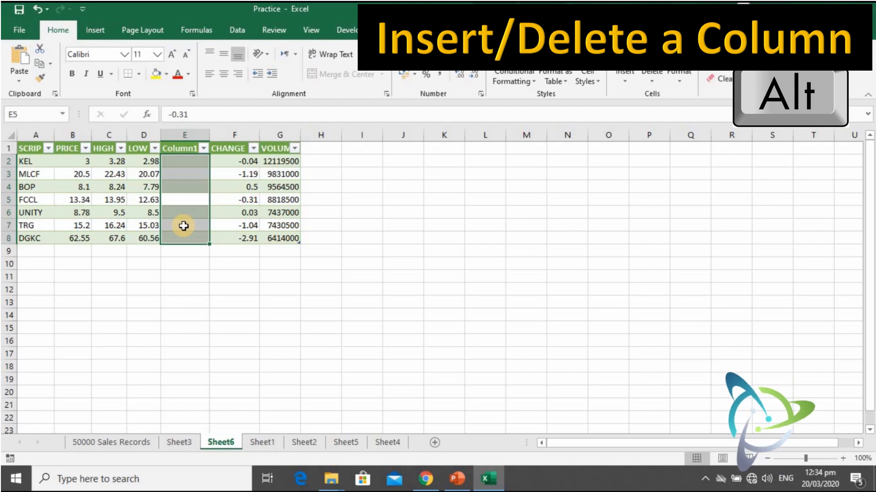
key("alt+h")
key("d")
key("c")
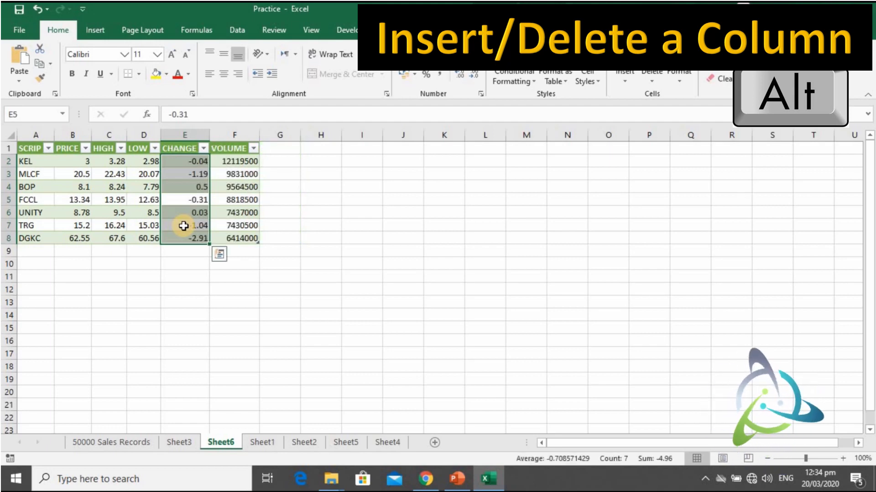
Delete the CHANGE column from the table, leaving SCRIP, PRICE, HIGH, LOW and VOLUME.
key("alt+h")
key("d")
key("c")
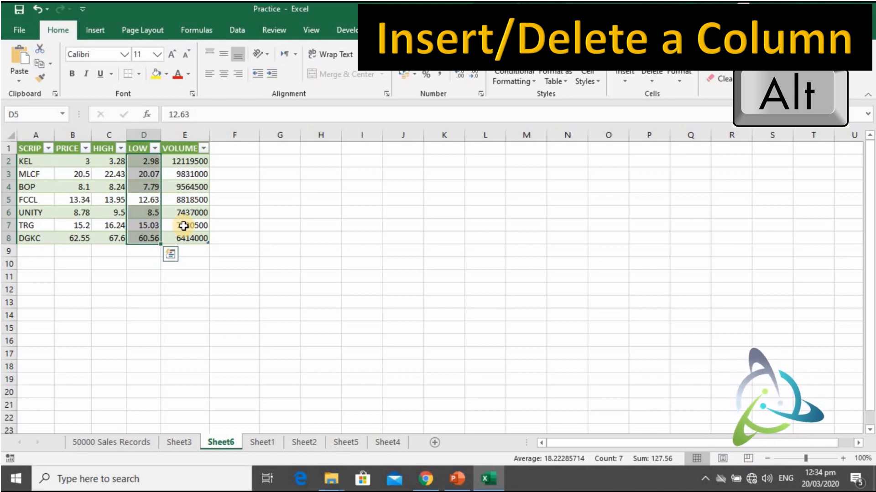
key("ctrl+plus")
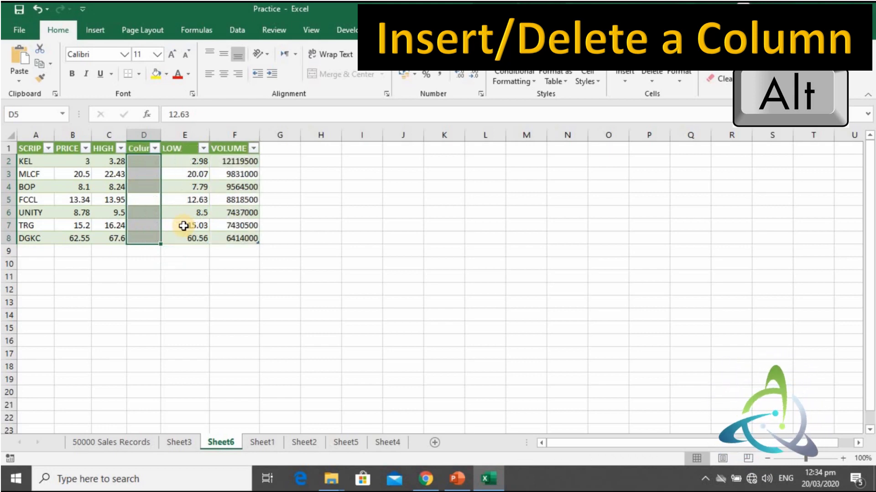
key("ctrl+minus")
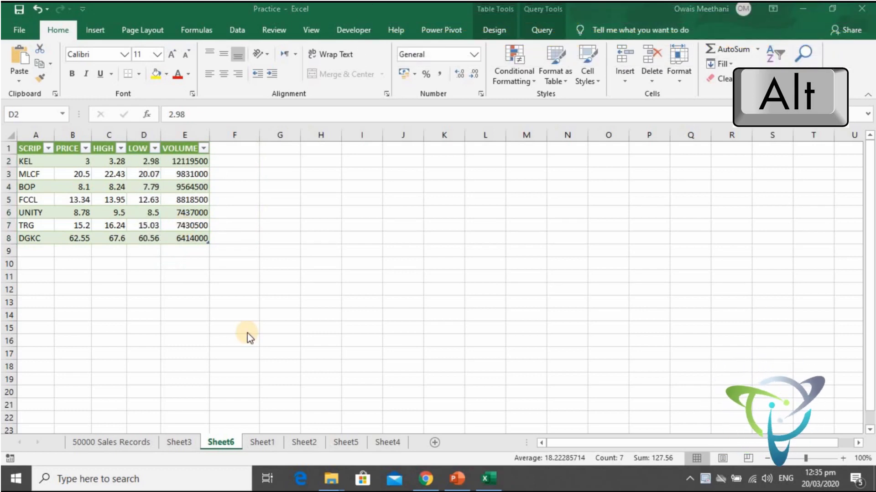
left_click(145, 186)
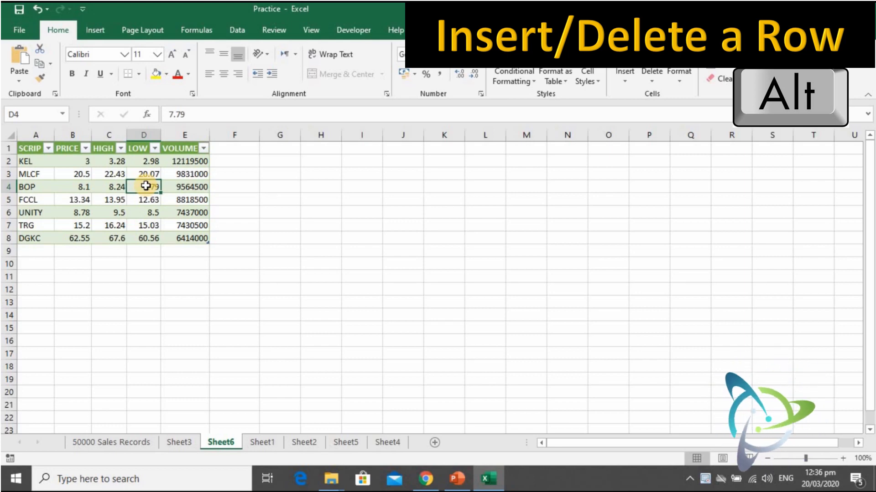
Insert a trial blank row above BOP in the table, then remove it.
key("shift+space")
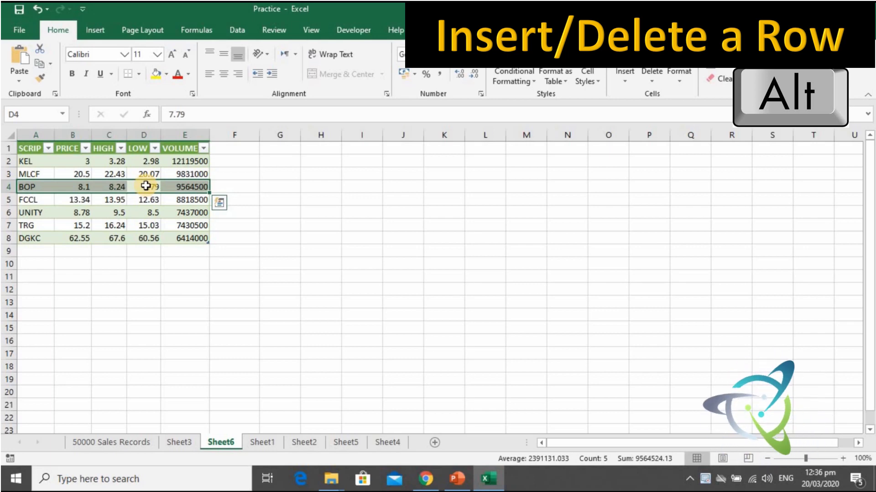
key("alt+h")
key("i")
key("r")
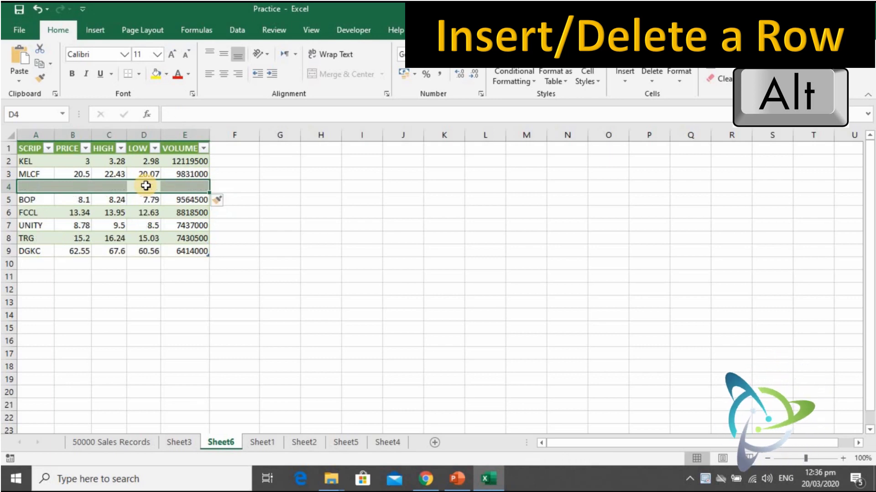
key("alt+h")
key("d")
key("r")
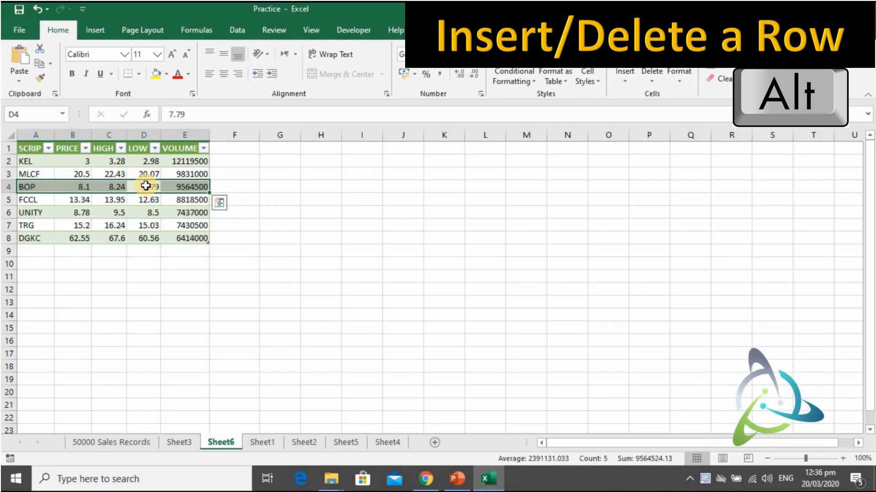
Delete the BOP row and insert a blank table row above FCCL.
key("alt+h")
key("d")
key("r")
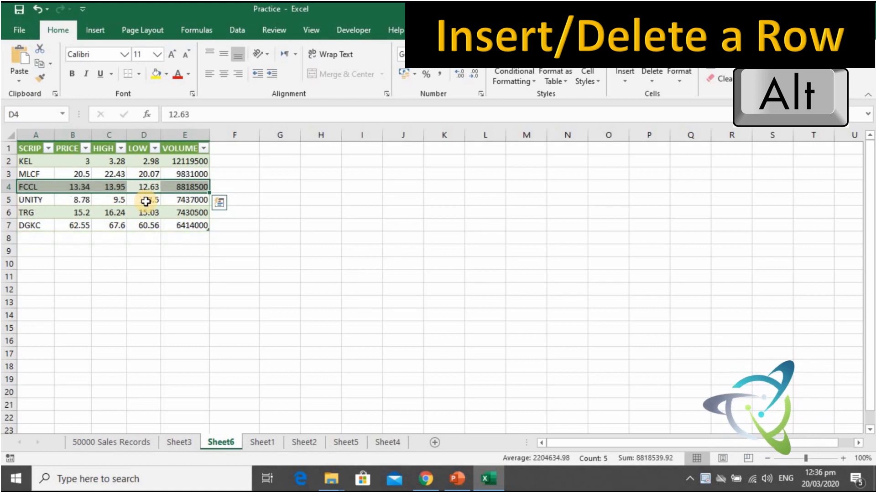
key("alt+h")
key("i")
key("r")
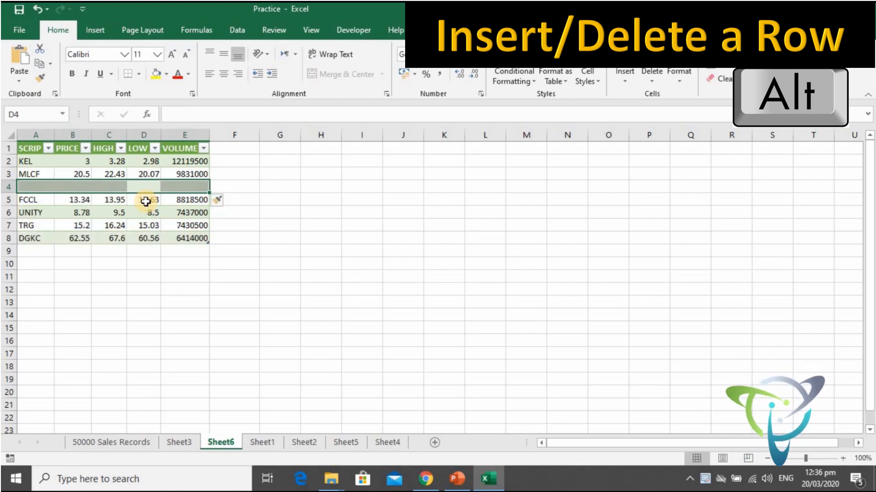
Remove the extra blank row so exactly one empty row sits between MLCF and FCCL.
key("Down")
key("Down")
key("Down")
key("Down")
key("Down")
key("Down")
key("Left")
key("Left")
key("Left")
key("Up")
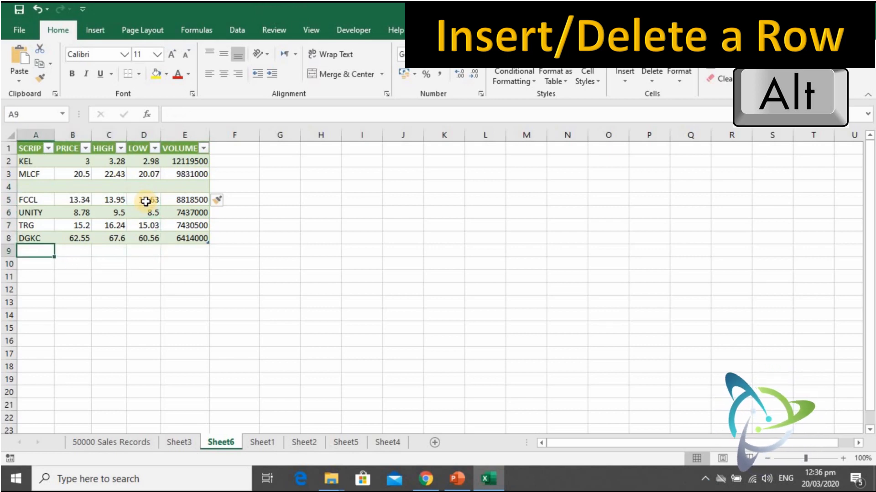
key("Up")
key("Up")
key("Up")
key("Up")
key("Up")
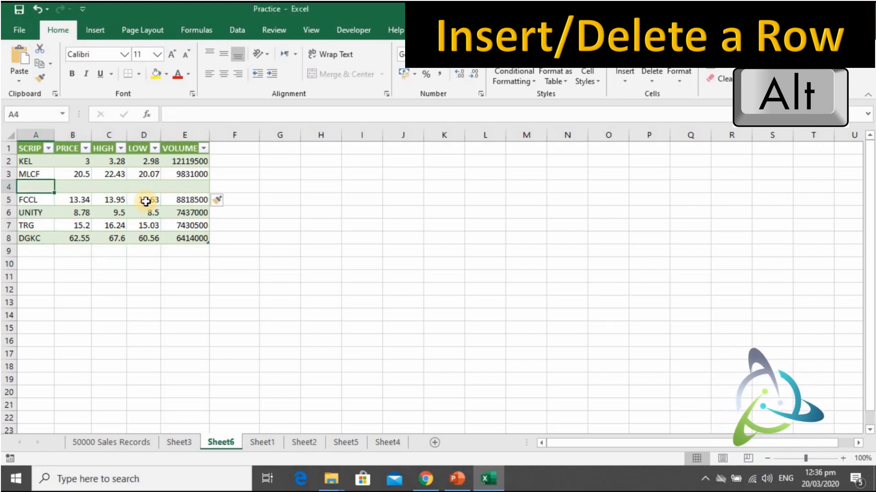
key("shift+space")
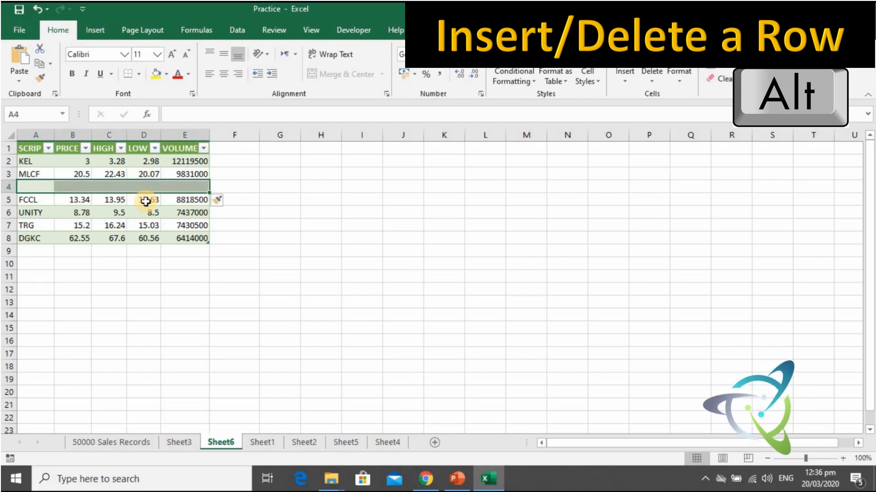
key("alt+i")
key("r")
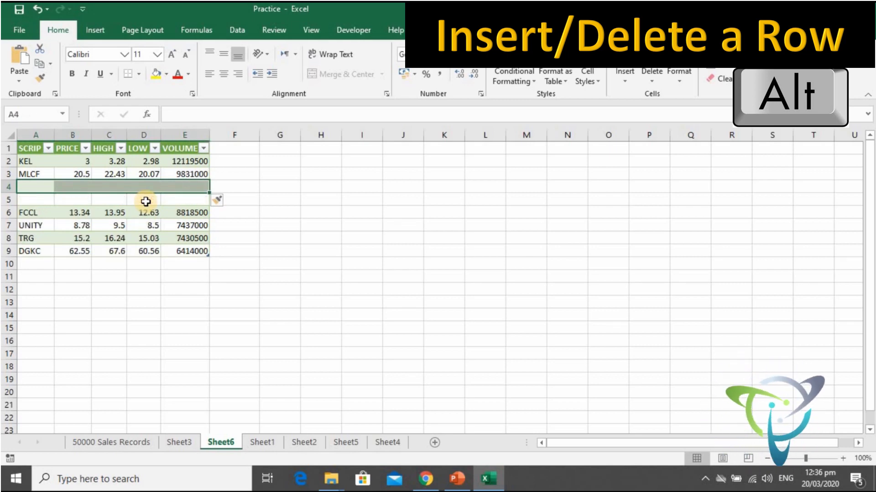
key("alt+h")
key("d")
key("l")
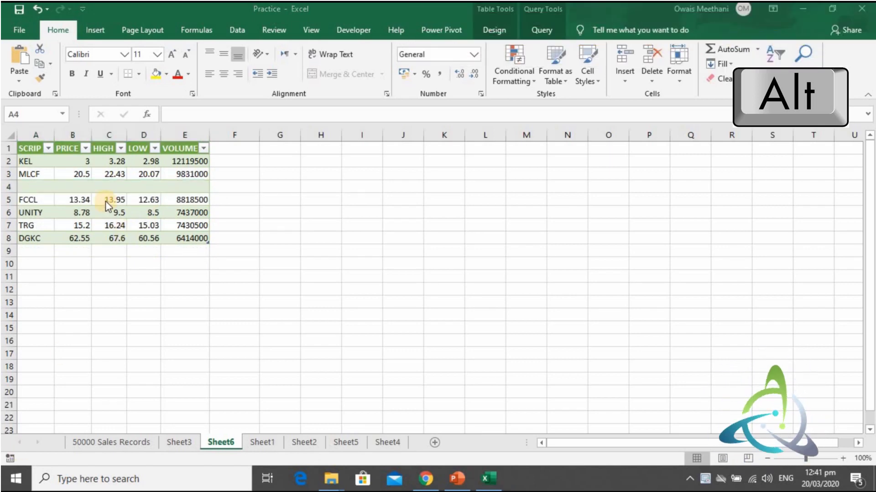
key("shift+space")
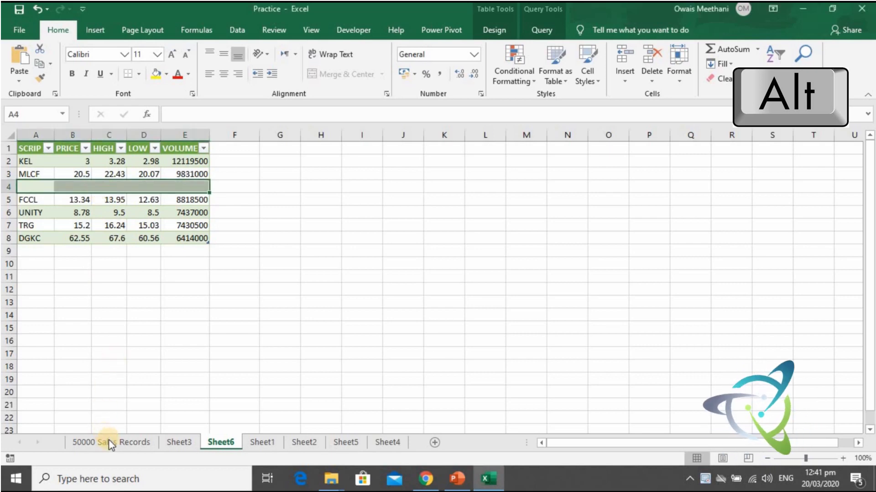
On the 50000 Sales Records sheet, start L3's formula with a reference to Name cell D3.
left_click(109, 441)
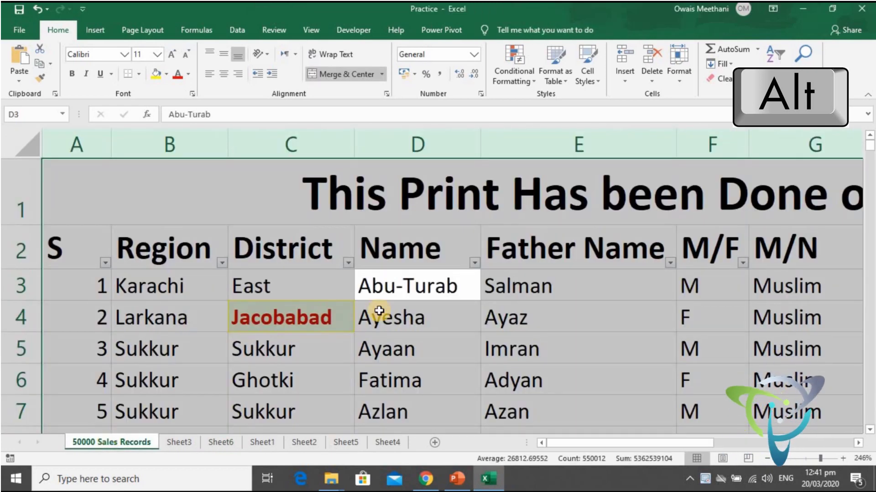
key("Right")
key("Right")
key("Right")
key("Right")
key("Right")
key("Right")
key("Right")
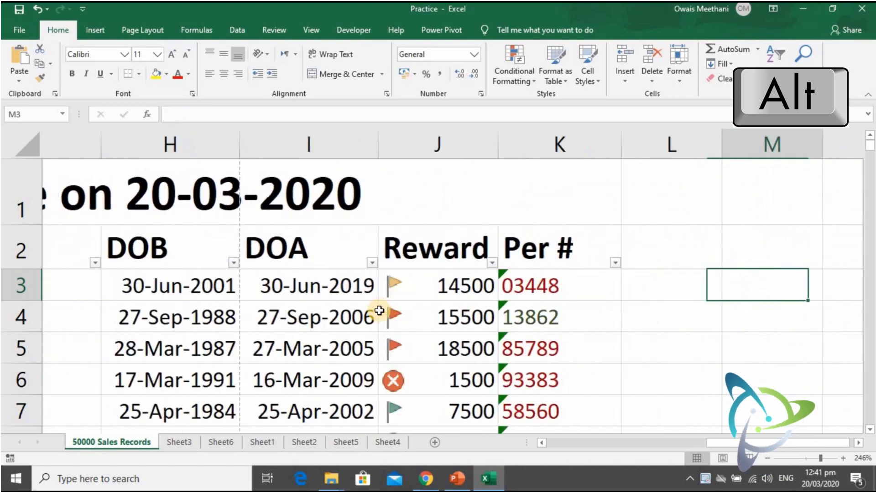
key("Right")
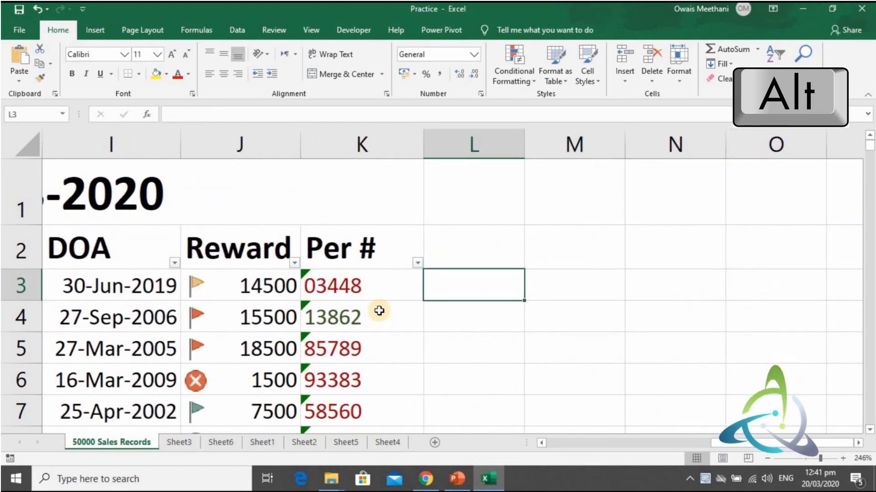
type("=")
key("Left")
key("Left")
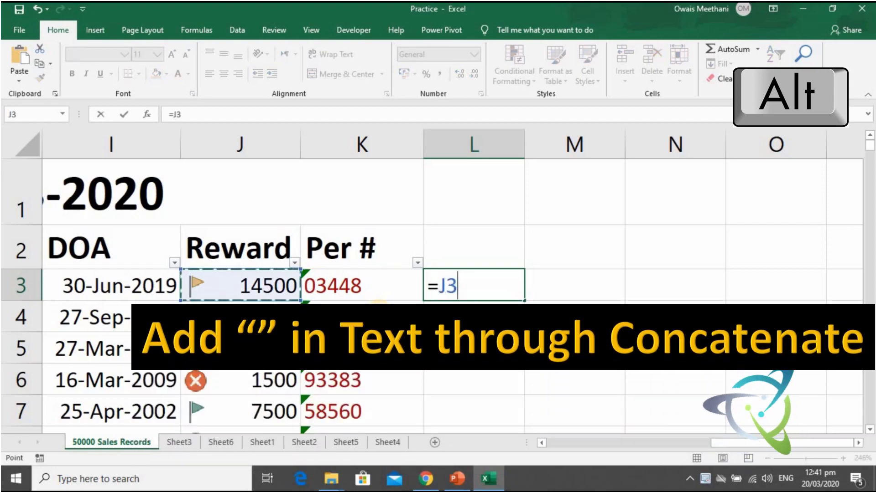
key("Left")
key("Left")
key("Left")
key("Left")
key("Left")
key("Left")
key("Left")
key("Left")
key("Right")
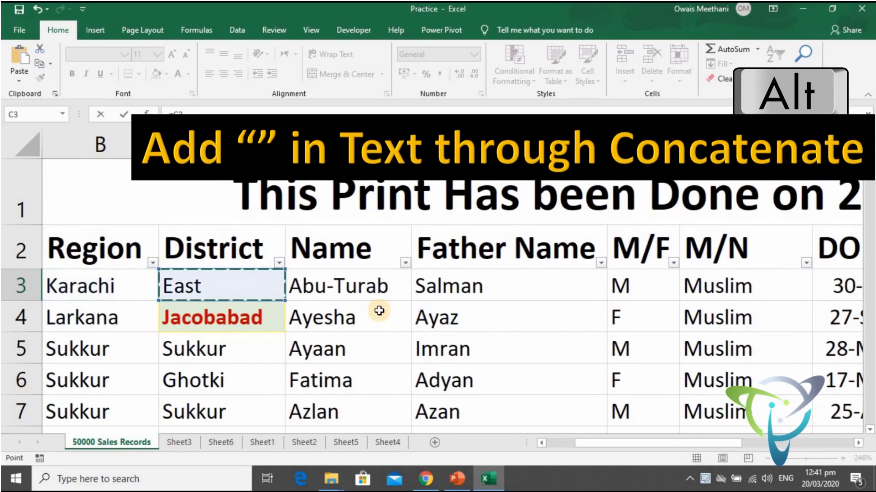
key("Right")
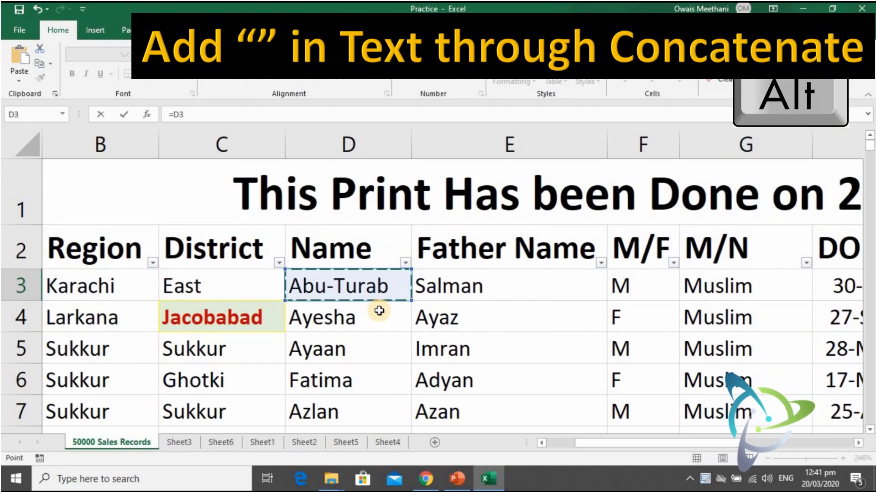
Complete L3's formula as =D3&E3, joining Name and Father Name.
type("&")
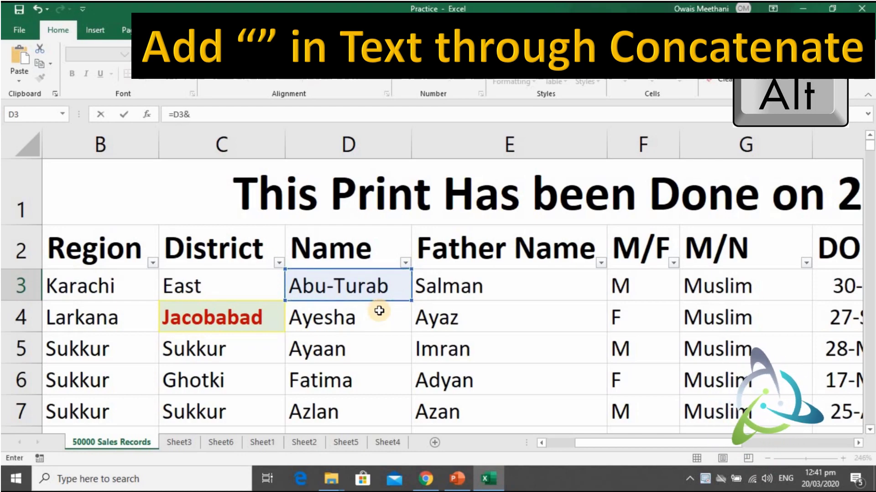
key("Left")
key("Left")
key("Left")
key("Left")
key("Left")
key("Left")
key("Left")
key("Left")
key("Left")
key("Left")
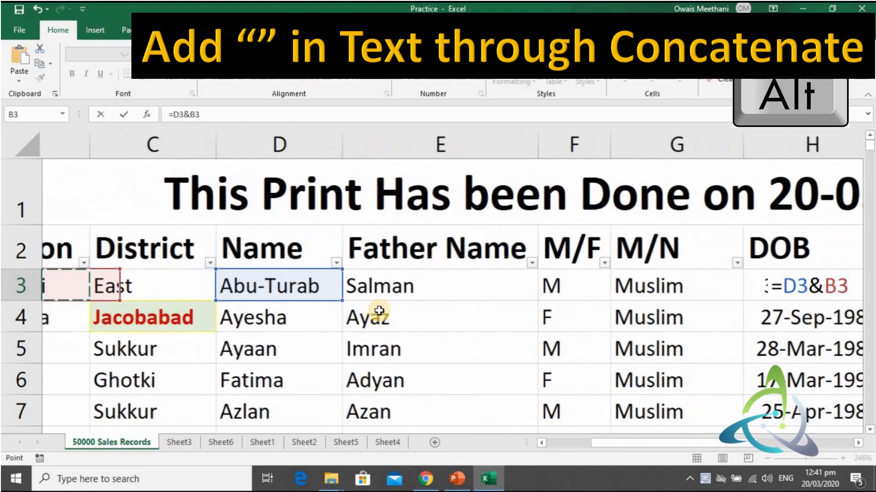
key("Right")
key("Right")
key("Right")
key("Right")
key("Left")
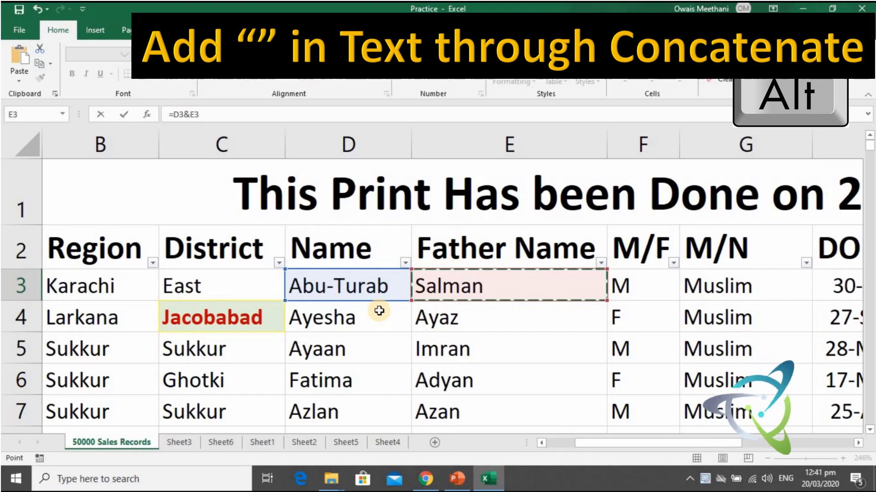
key("Return")
key("Up")
key("Right")
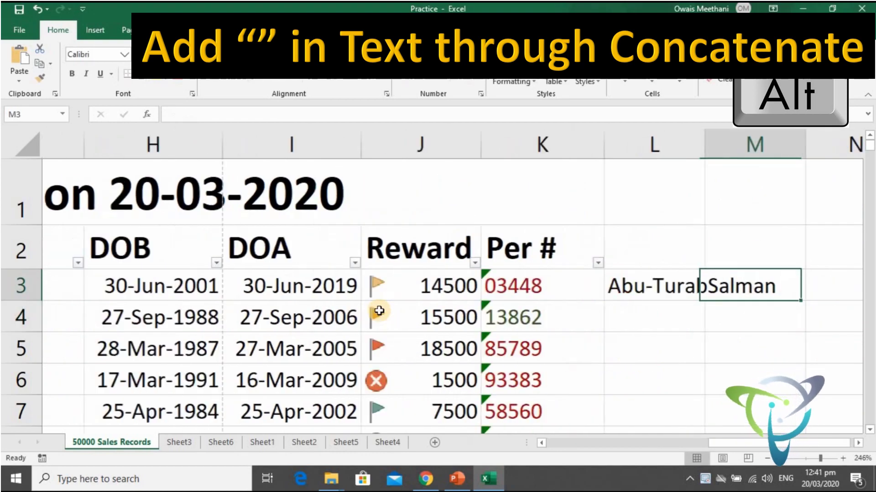
key("Left")
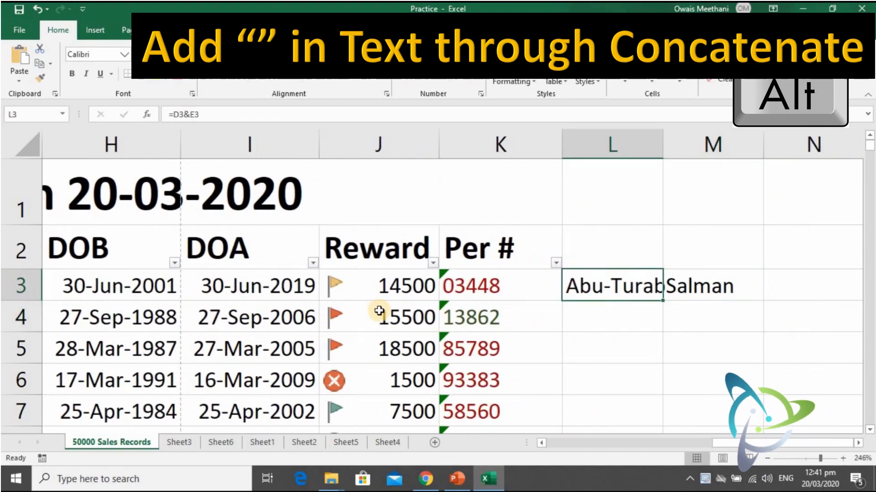
key("F2")
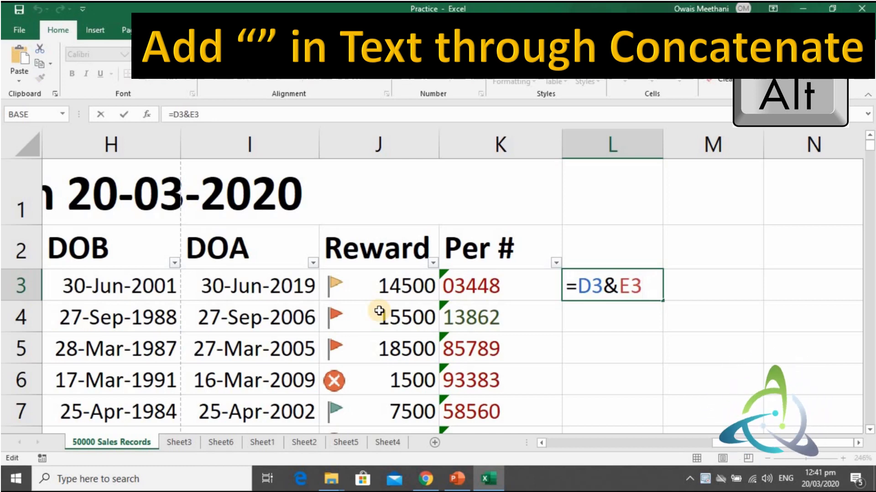
Insert quotation marks before E3 in L3's formula and dismiss the resulting formula error.
key("Left")
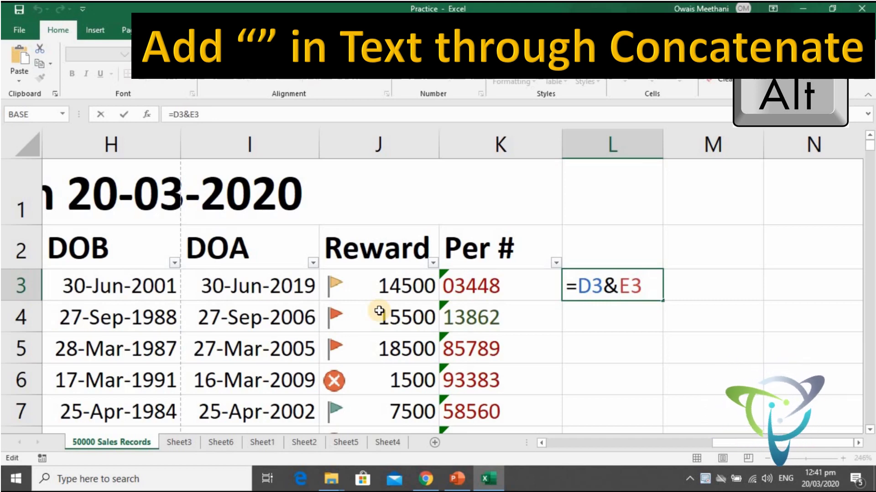
type("\"\"\"\"")
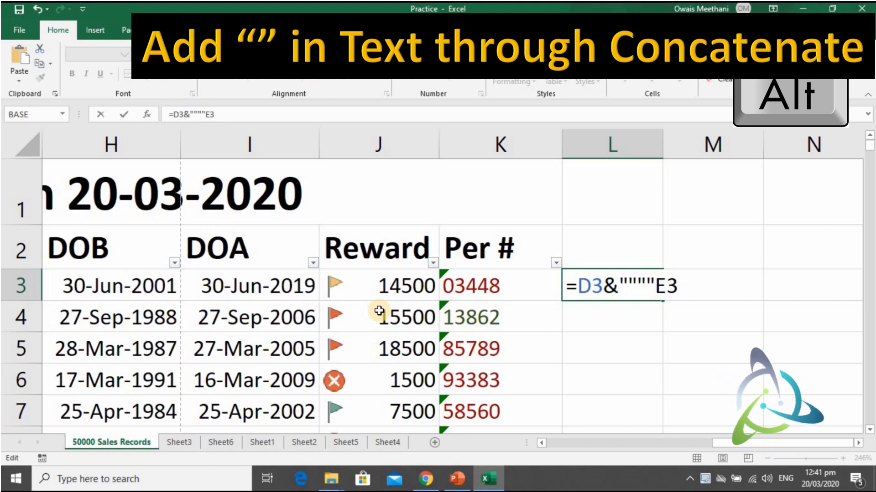
key("Left")
key("Left")
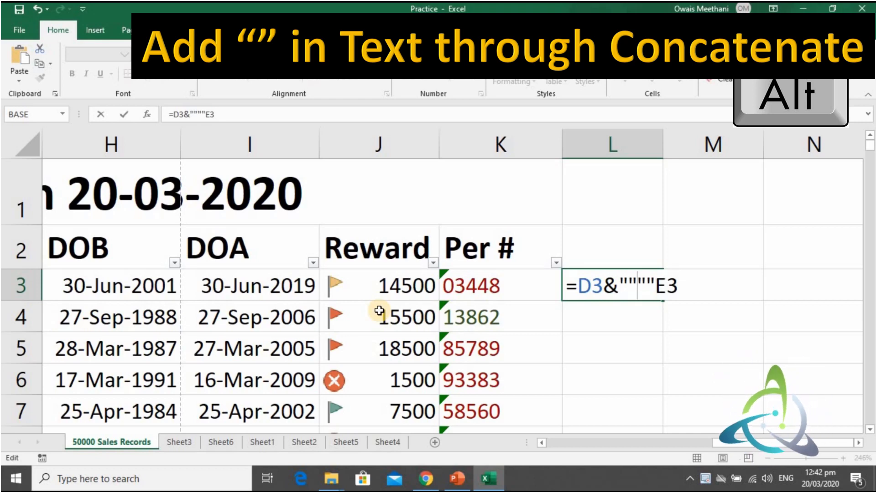
left_click(379, 310)
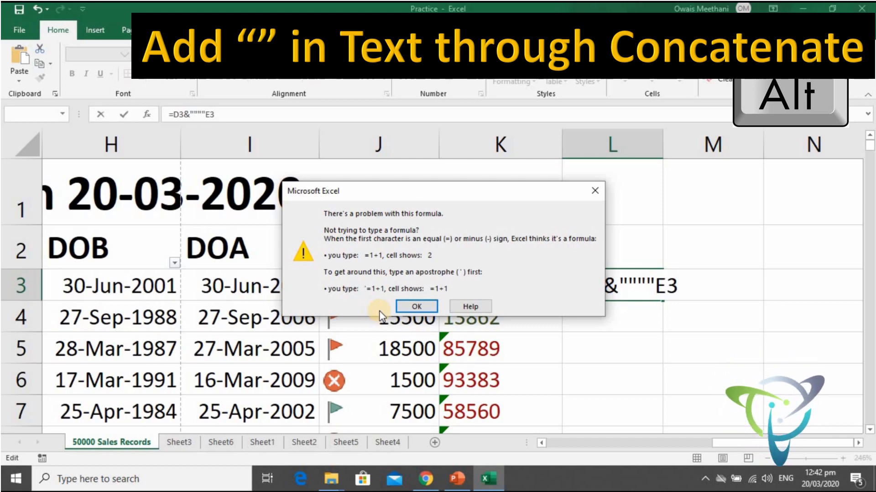
left_click(417, 306)
left_click(604, 286)
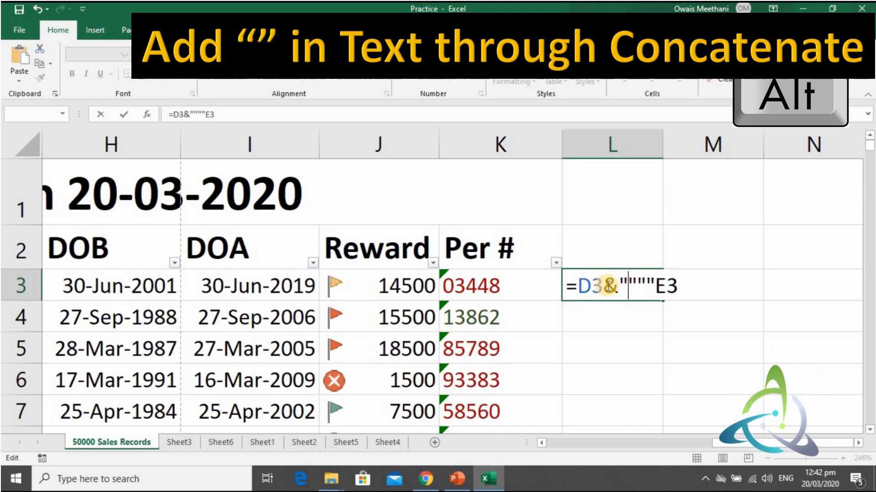
Correct L3 to =D3&" """ "&E3 so a spaced quote mark separates the names.
key("Right")
key("Right")
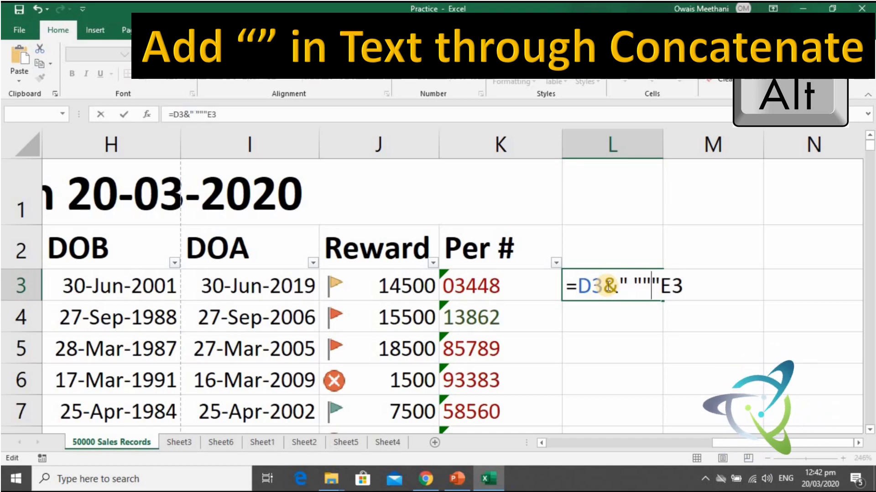
key("Right")
key("Right")
key("Right")
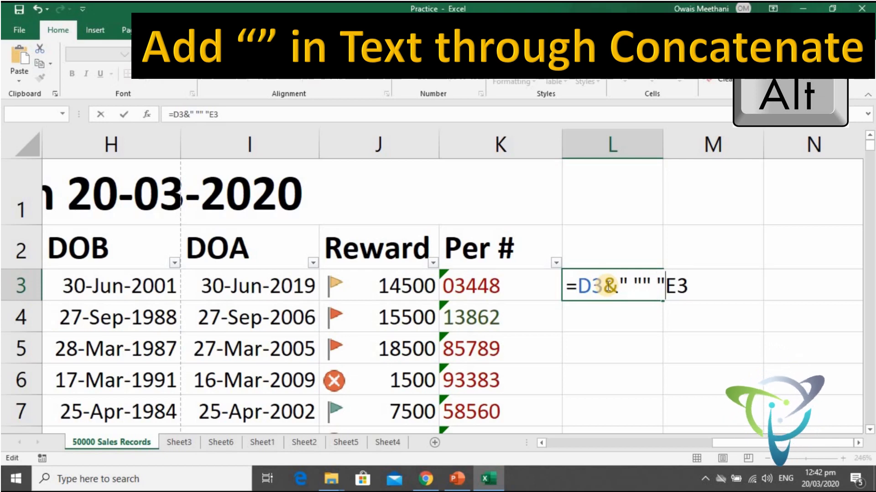
key("Right")
type("&")
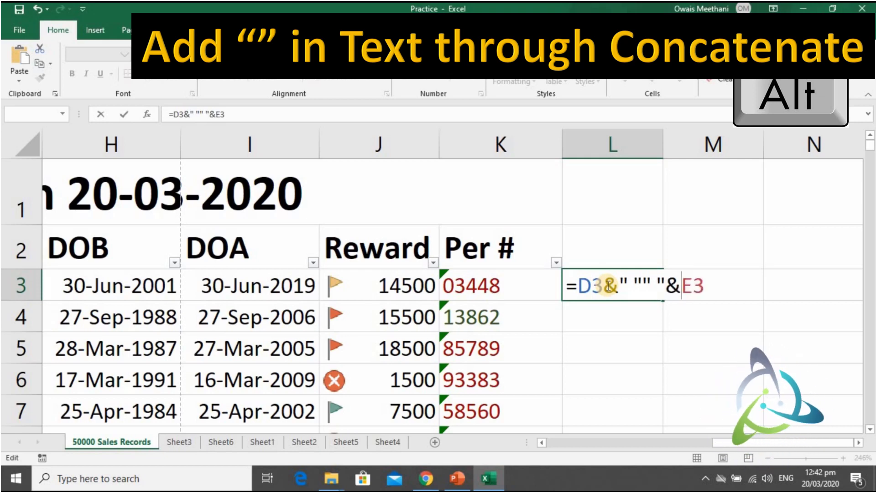
key("ctrl+Return")
left_click(606, 286)
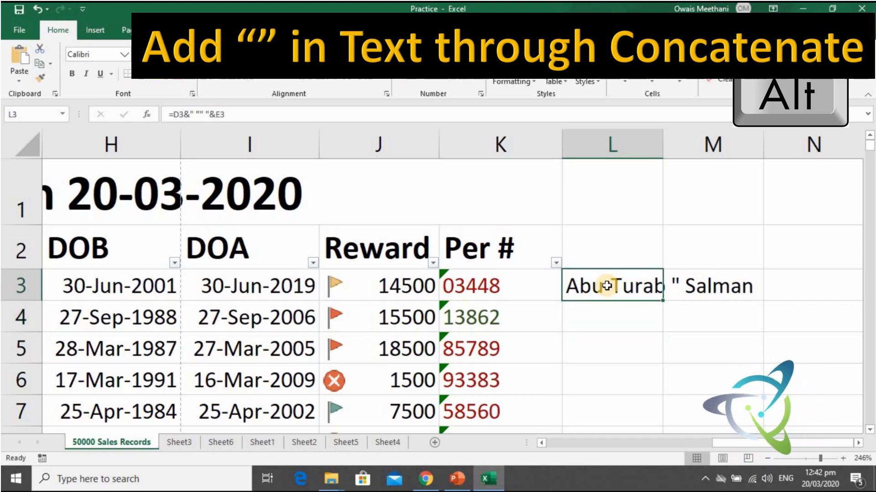
double_click(606, 286)
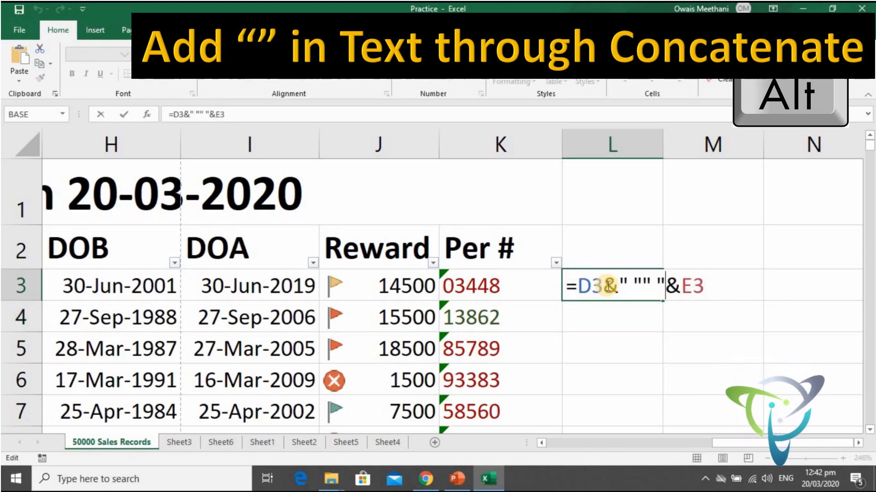
Replace L3's literal quotes with CHAR(34), giving =D3&CHAR(34)&E3&CHAR(34).
key("shift+Left")
key("shift+Left")
key("shift+Left")
key("shift+Left")
key("shift+Left")
key("shift+Left")
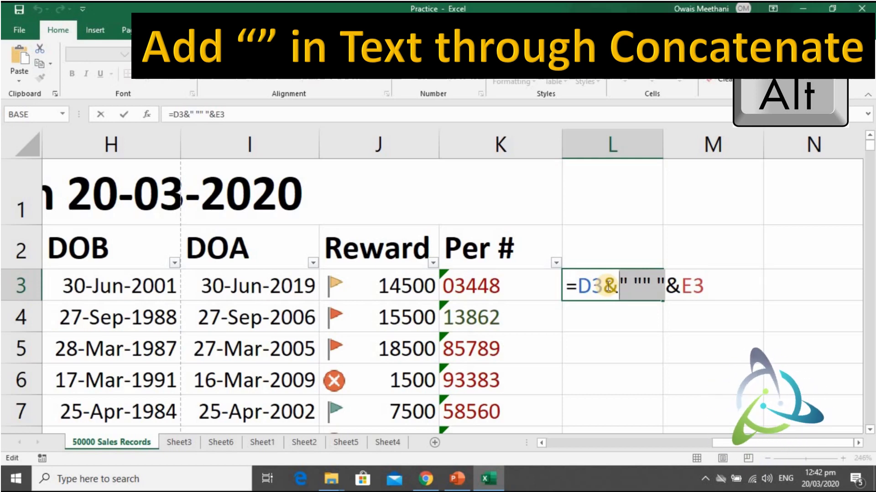
key("BackSpace")
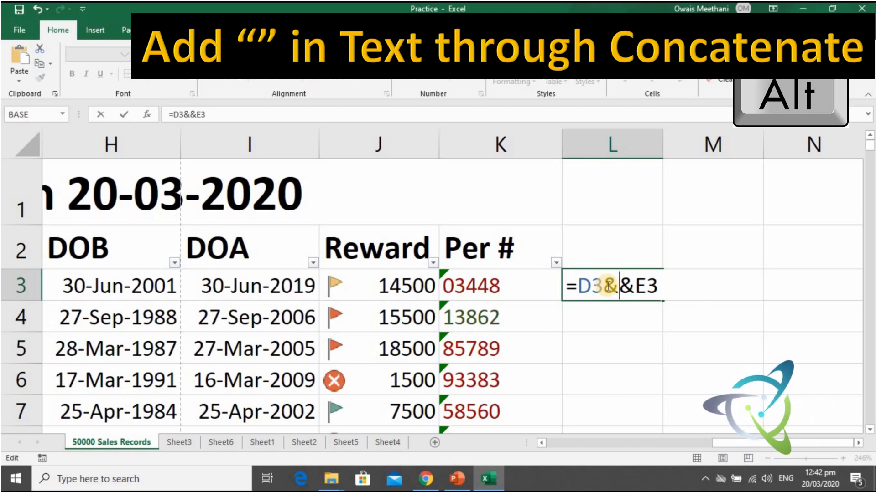
type("Ch")
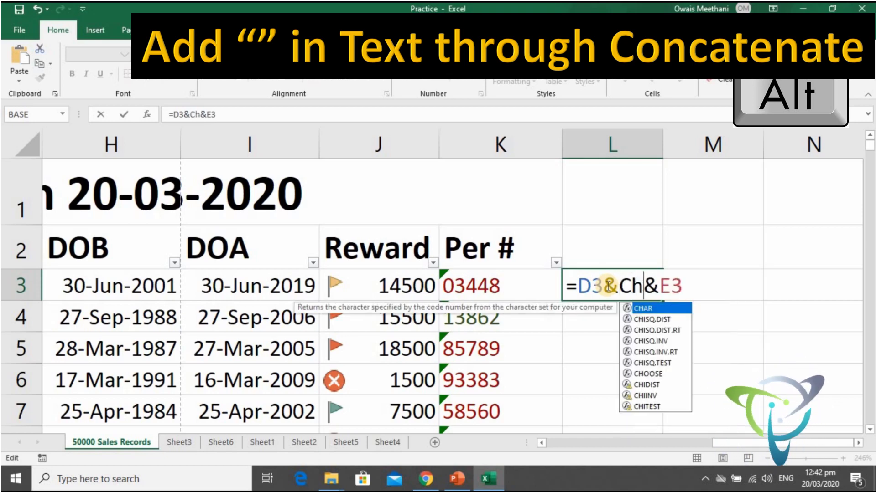
type("ar")
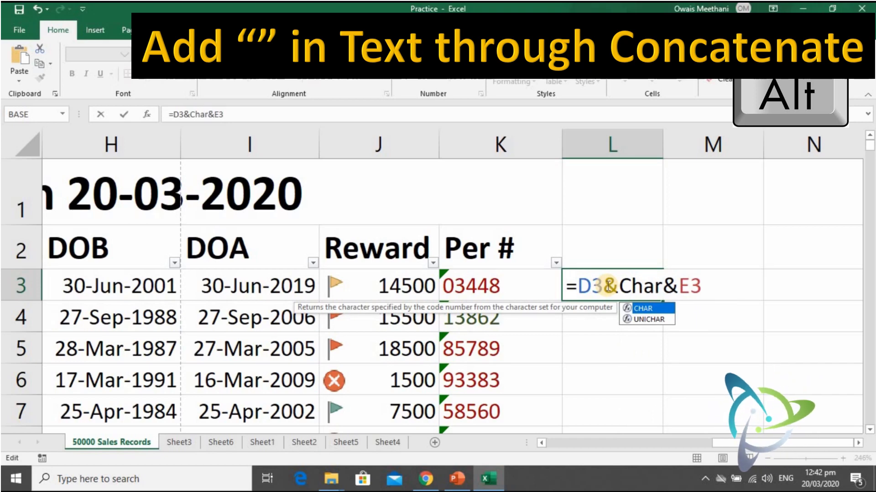
key("Tab")
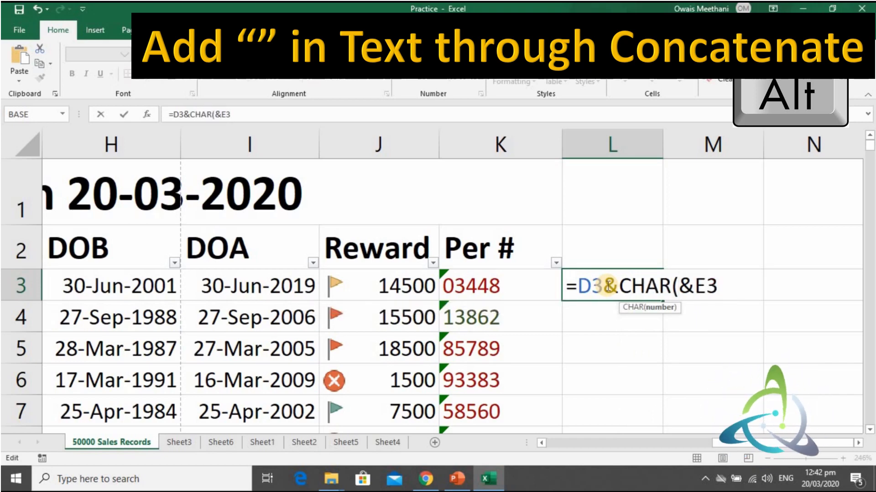
type("3")
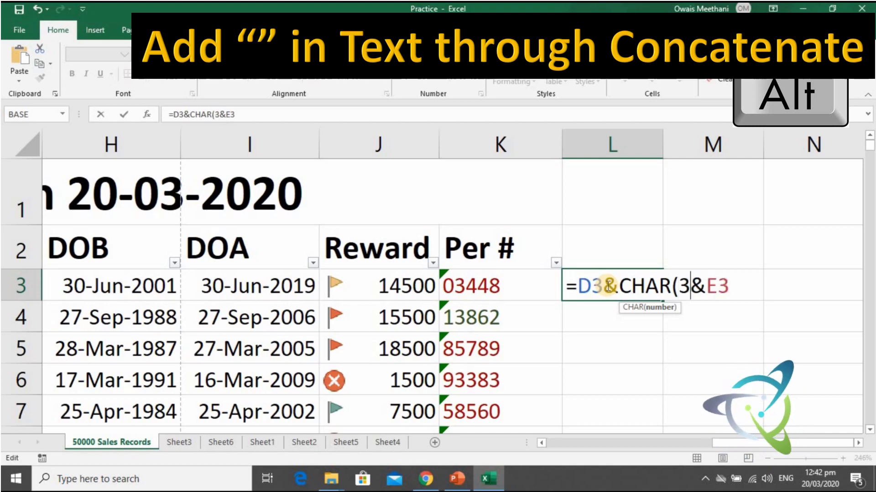
type("4)")
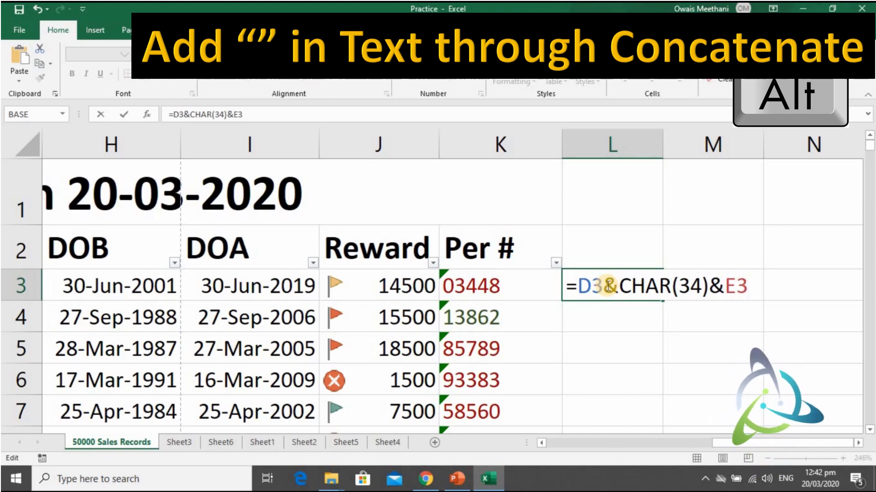
type("&E3&C")
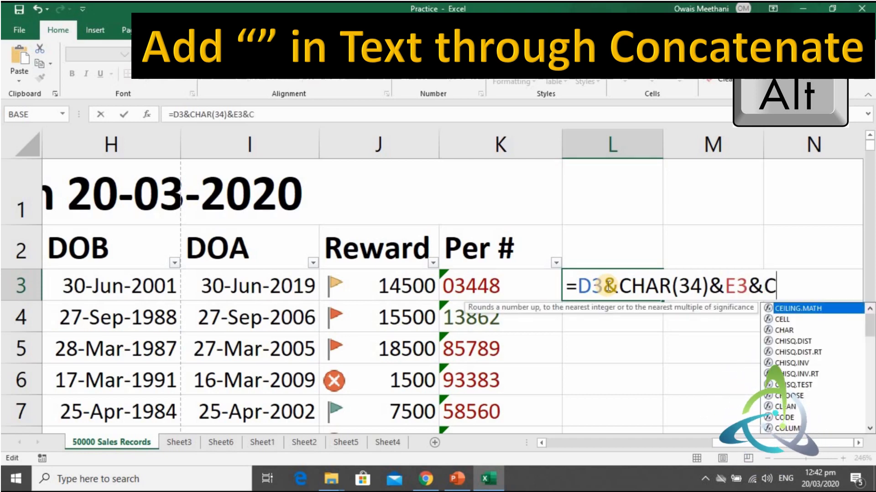
type("har(3")
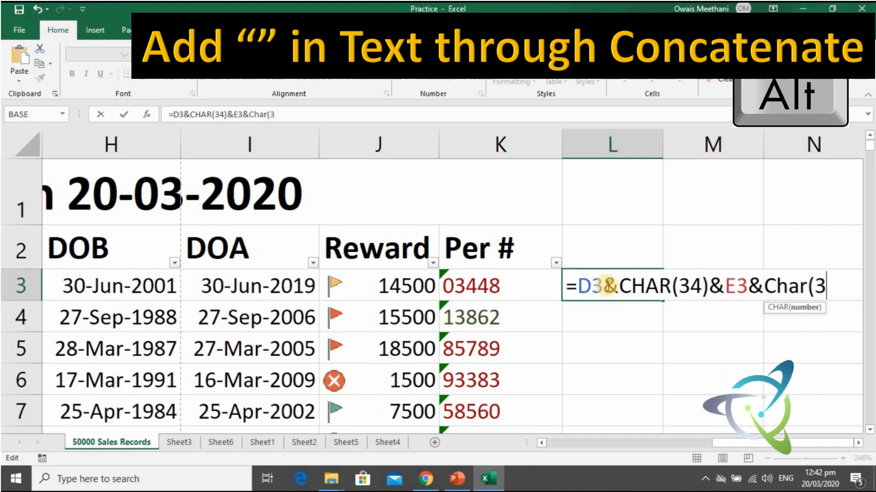
type("4)")
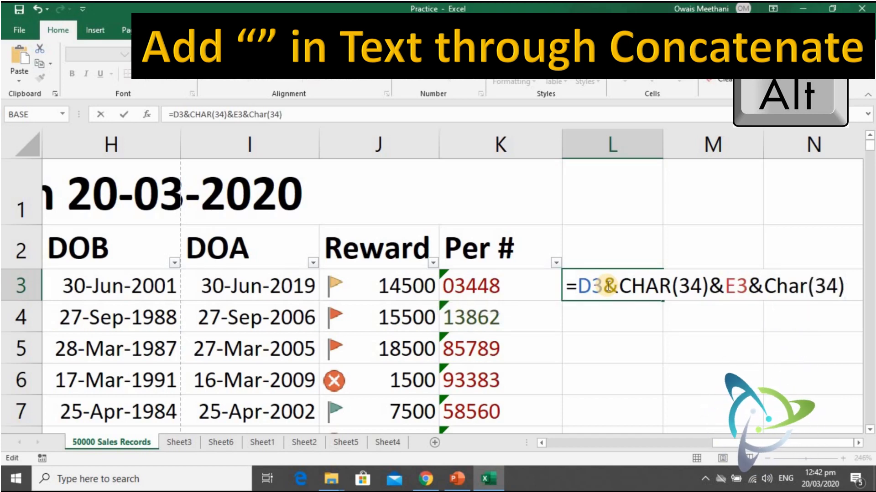
key("Return")
left_click(607, 286)
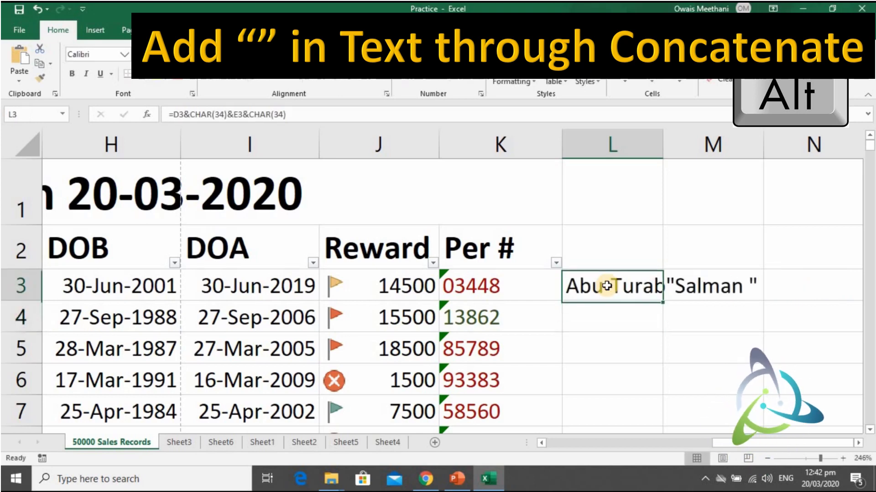
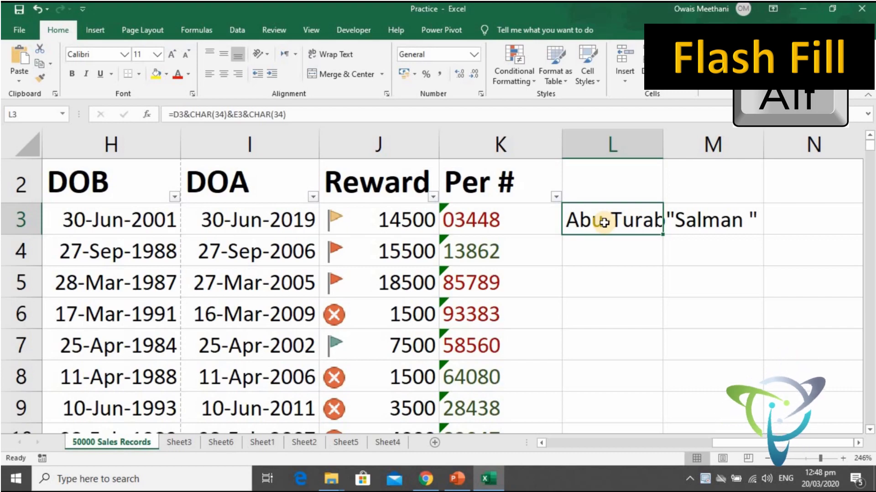
Move left along row 3 to its Region and District entries, Karachi and East.
key("Left")
key("Left")
key("Left")
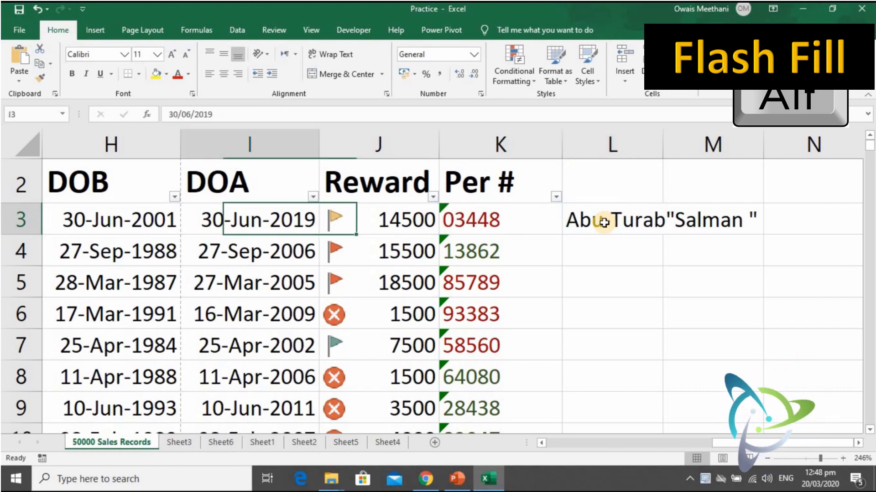
key("Left")
key("Left")
key("Left")
key("Left")
key("Left")
key("Left")
key("Left")
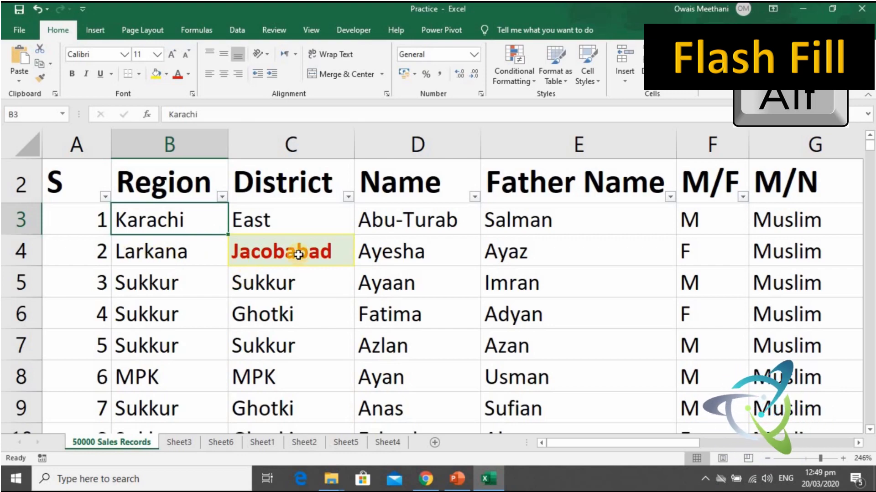
Enter KE in L3 and LJ in L4, accepting the Flash Fill suggestion.
key("Right")
key("Right")
key("Right")
key("Right")
key("Right")
key("Right")
key("Right")
key("Right")
key("Right")
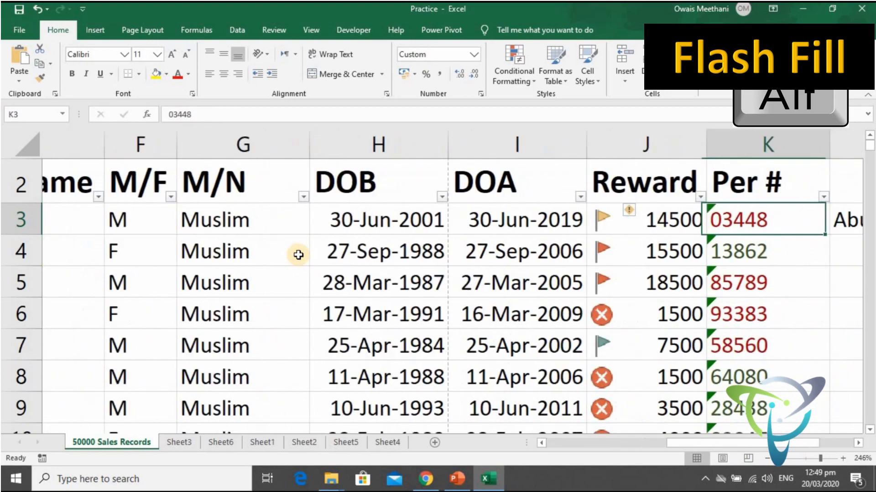
key("Right")
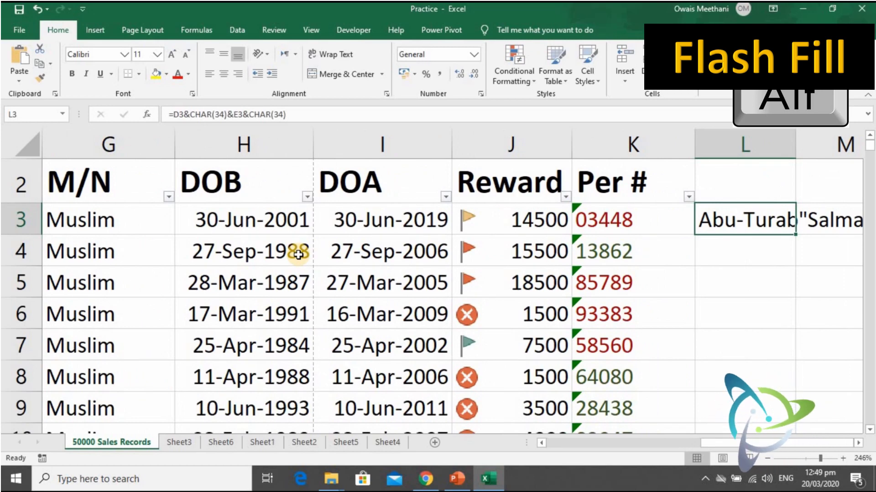
type("KE")
key("Return")
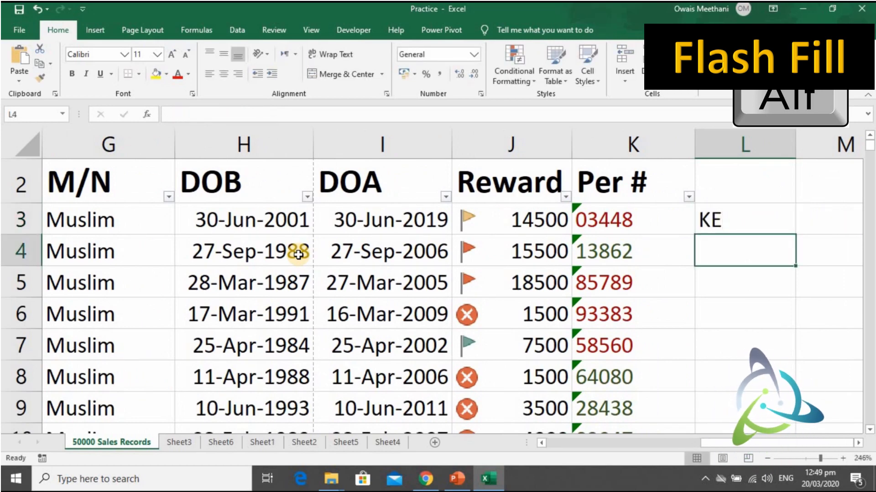
type("LJ")
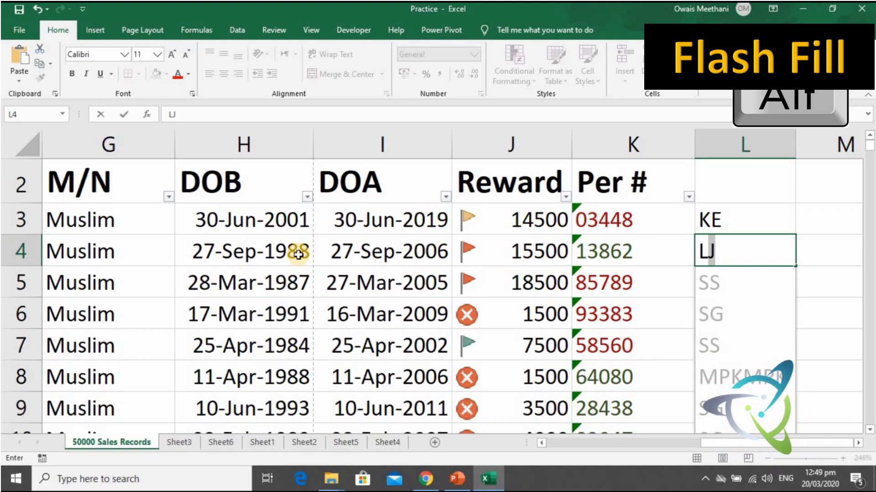
key("Return")
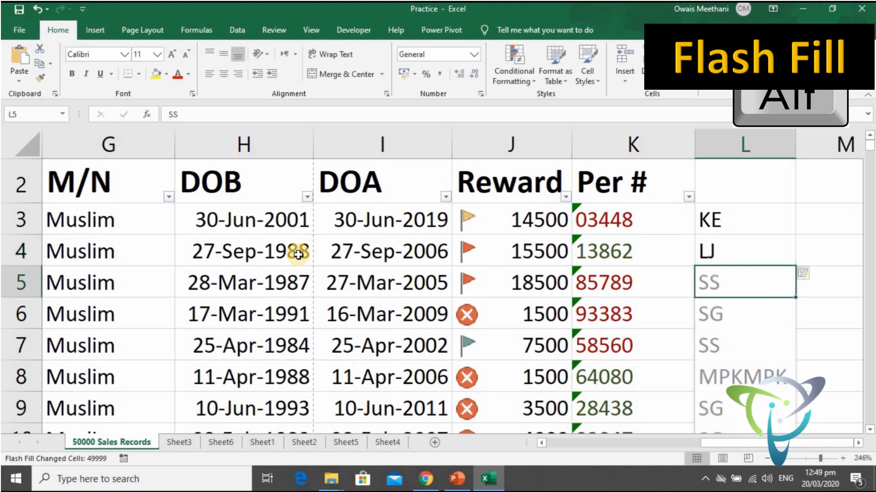
Look over the Flash-Filled initials in column L.
key("Down")
key("Down")
key("Down")
key("Down")
key("Down")
key("Down")
key("Down")
key("Down")
key("Down")
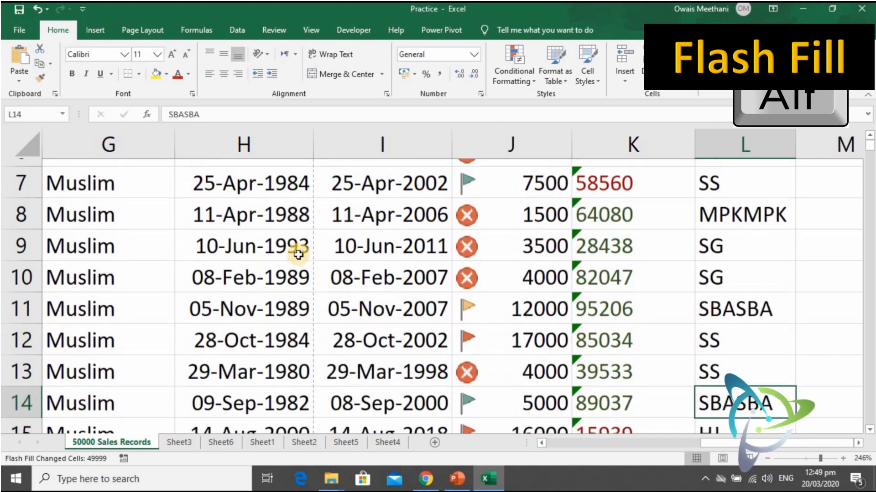
key("Down")
key("Down")
key("Down")
key("Down")
key("Down")
key("Down")
key("Down")
key("Down")
key("Up")
key("Up")
key("Up")
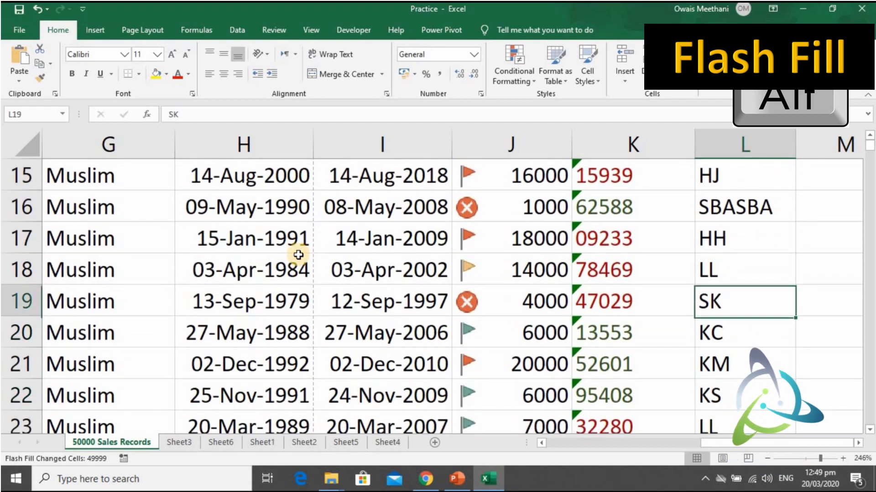
key("Up")
key("Up")
key("Up")
key("Up")
key("Up")
key("Up")
key("Up")
key("Up")
key("Up")
key("Up")
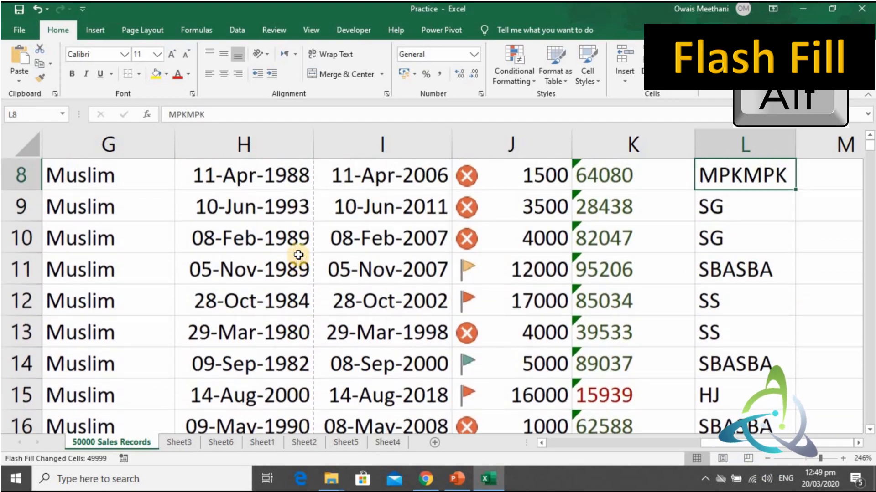
key("Up")
key("Up")
key("Up")
key("Up")
key("Up")
key("Up")
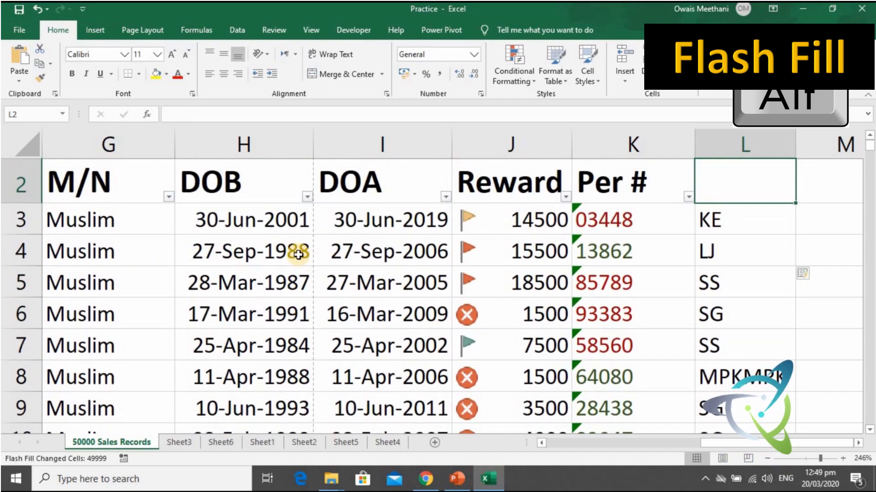
key("Down")
key("Down")
key("Down")
key("Down")
key("Down")
key("Down")
key("Down")
key("Down")
key("Down")
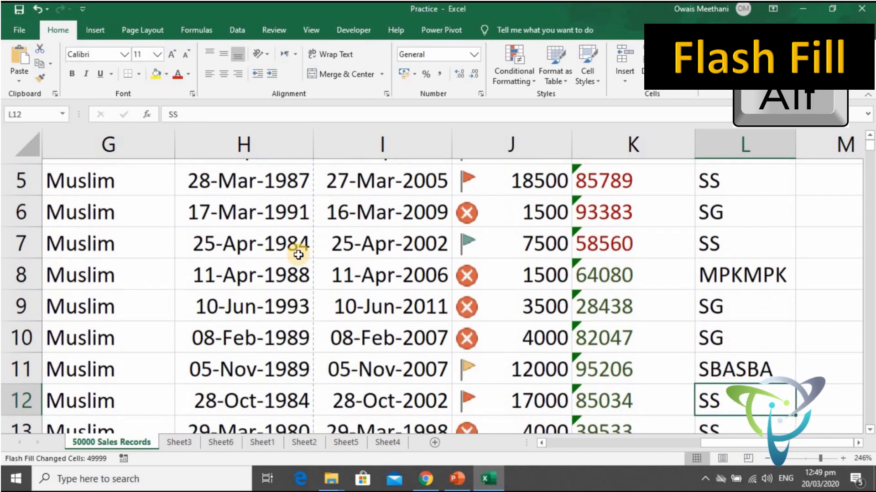
key("Down")
key("Down")
key("Down")
key("Down")
key("Down")
key("Down")
key("Down")
key("Down")
key("Down")
key("Down")
key("Down")
key("Down")
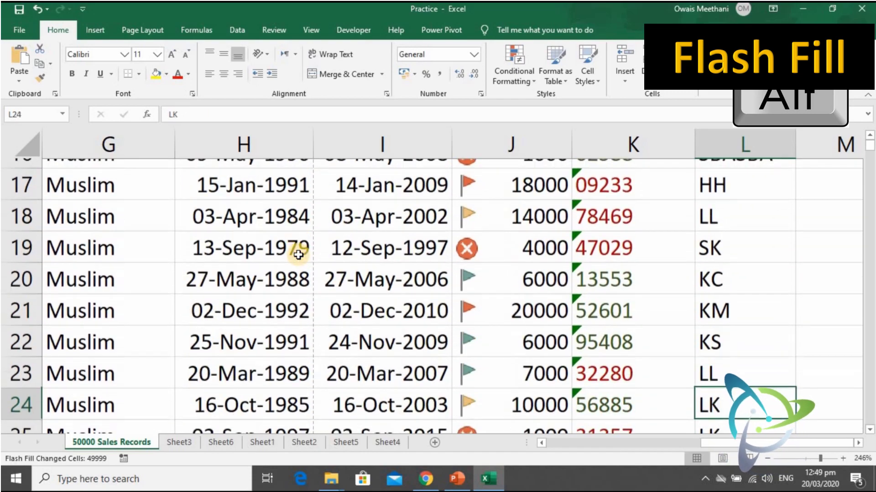
key("Down")
key("Down")
key("Down")
key("Down")
key("Down")
key("Up")
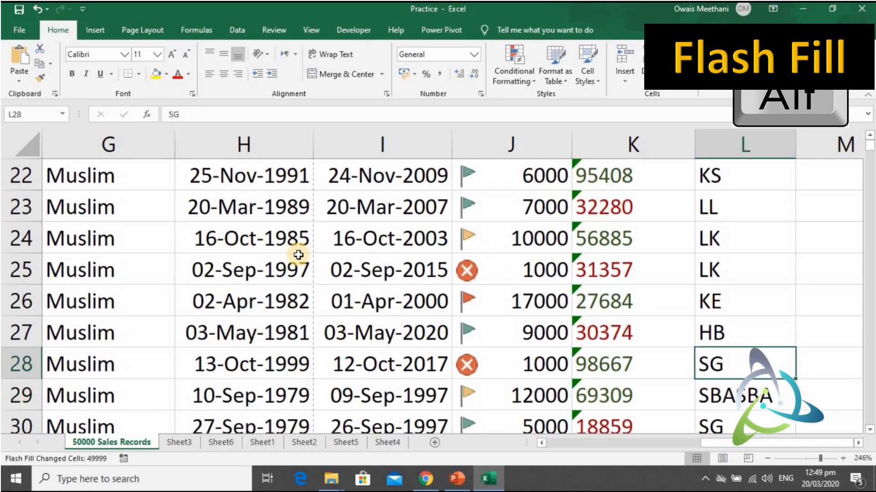
key("Up")
key("Up")
key("Up")
key("Up")
key("Up")
key("Up")
key("Up")
key("Down")
key("Down")
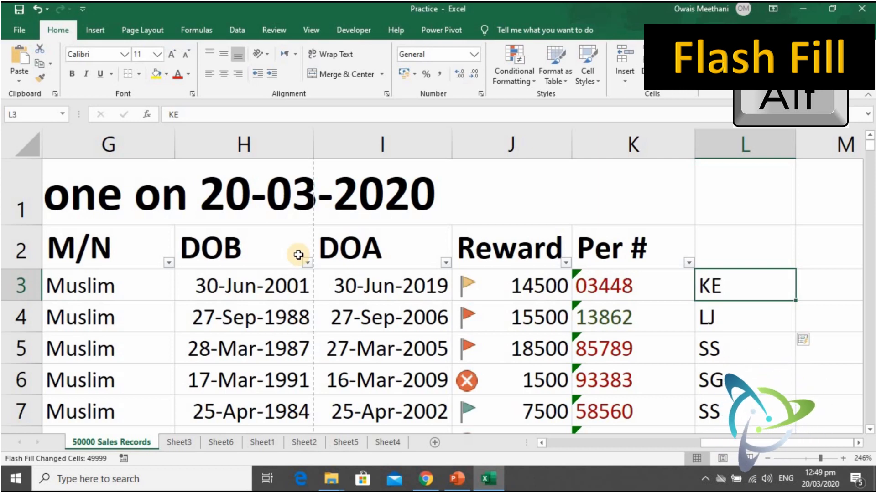
Clear the auto-filled initials from L5 down to the last data row.
key("Down")
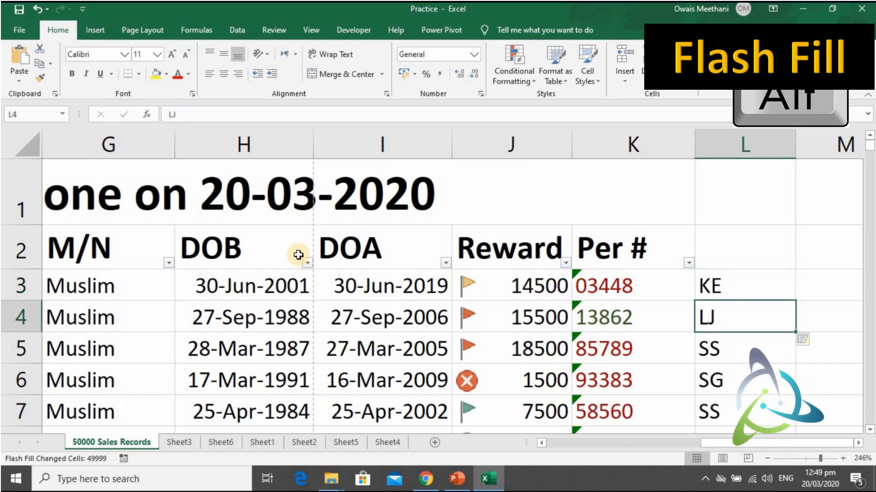
key("Down")
key("shift+Down")
key("shift+Down")
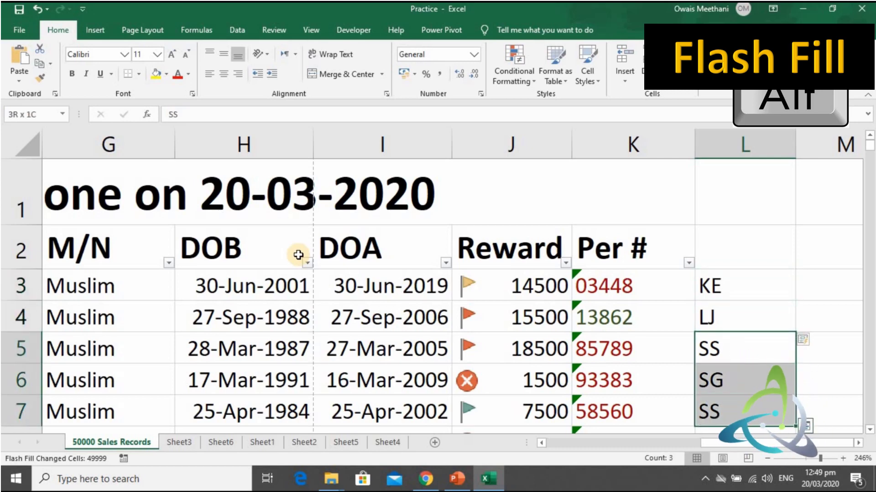
key("ctrl+shift+Down")
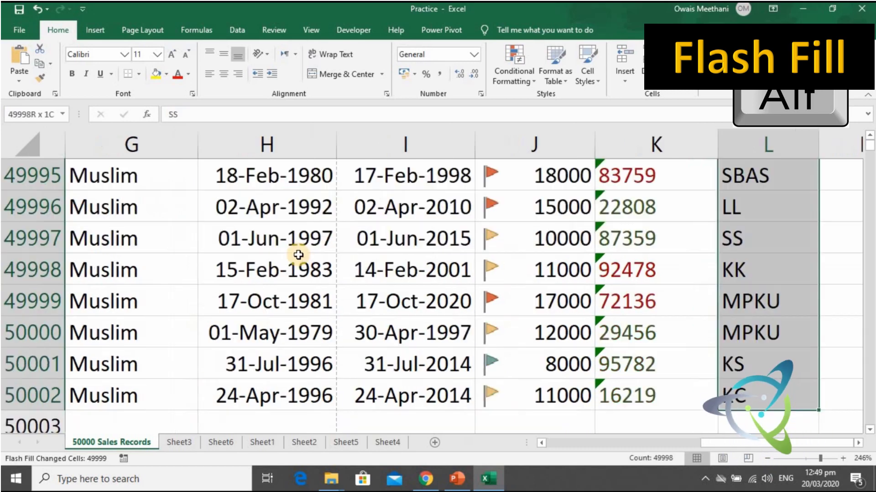
key("Delete")
key("ctrl+BackSpace")
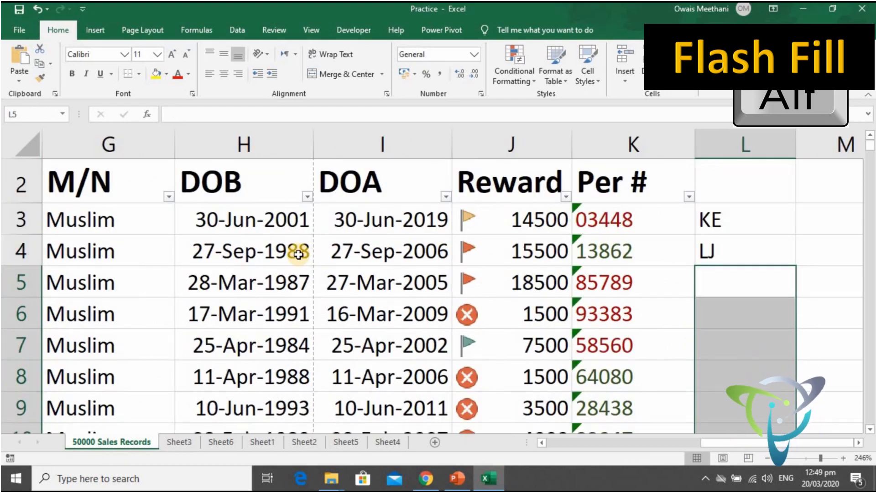
Flash Fill column L from L5 with Ctrl+E, adding initials like SS and SG.
key("Up")
key("Down")
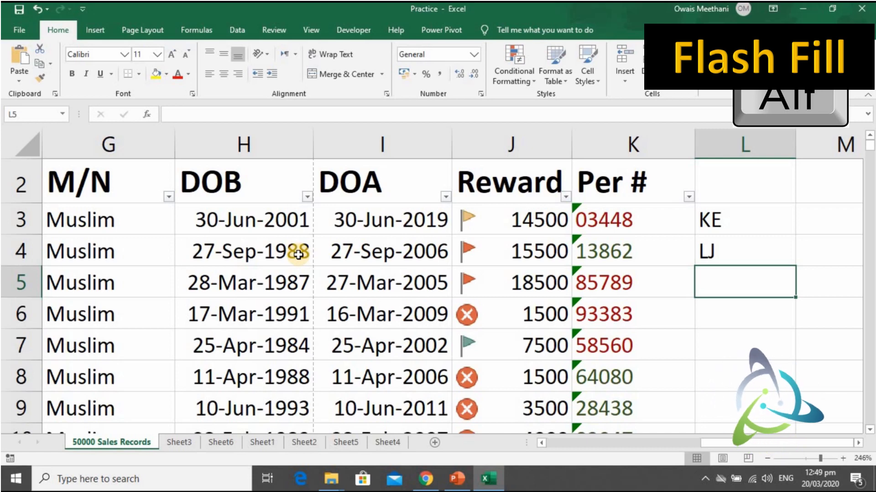
key("ctrl+e")
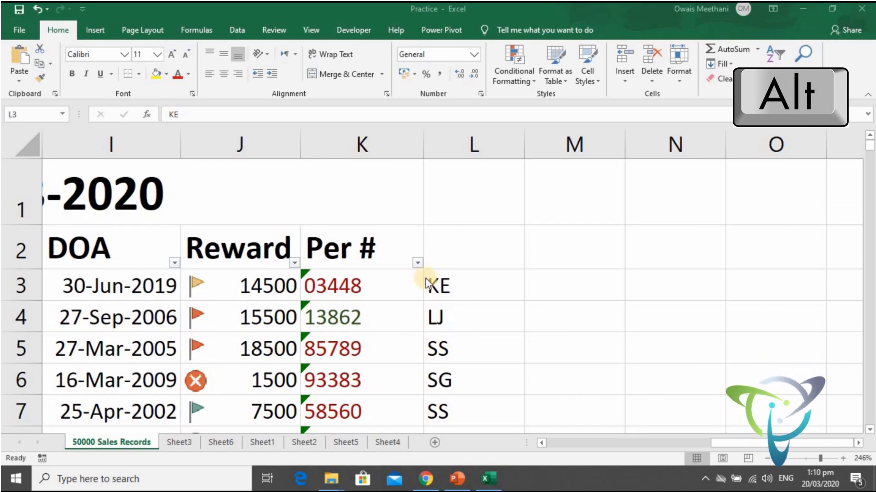
left_click(483, 282)
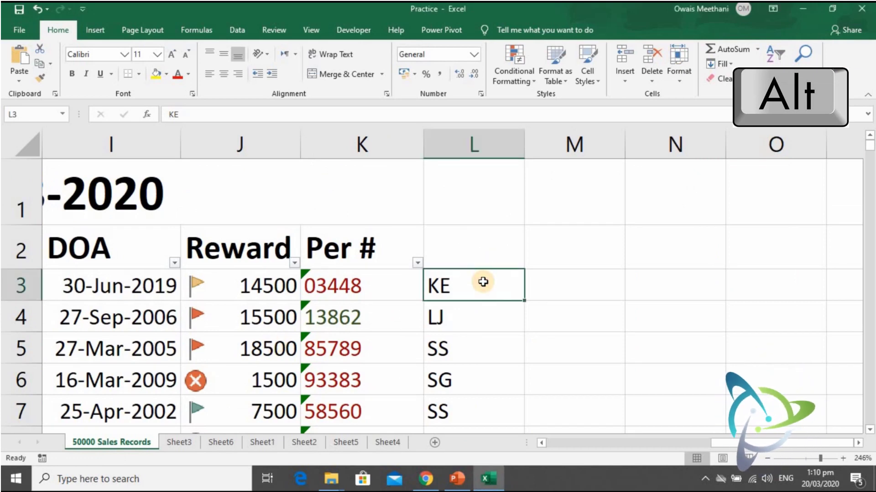
Enter the helper value 1000 in N3 and copy it.
key("Right")
key("Right")
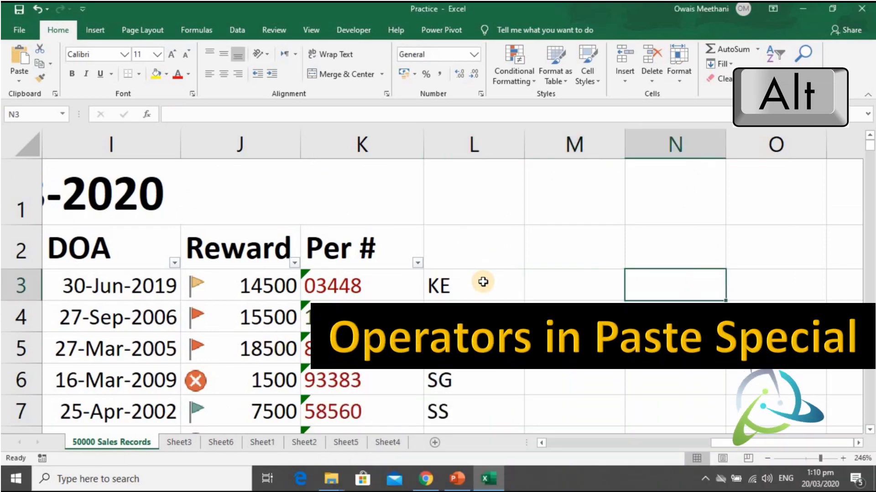
key("Left")
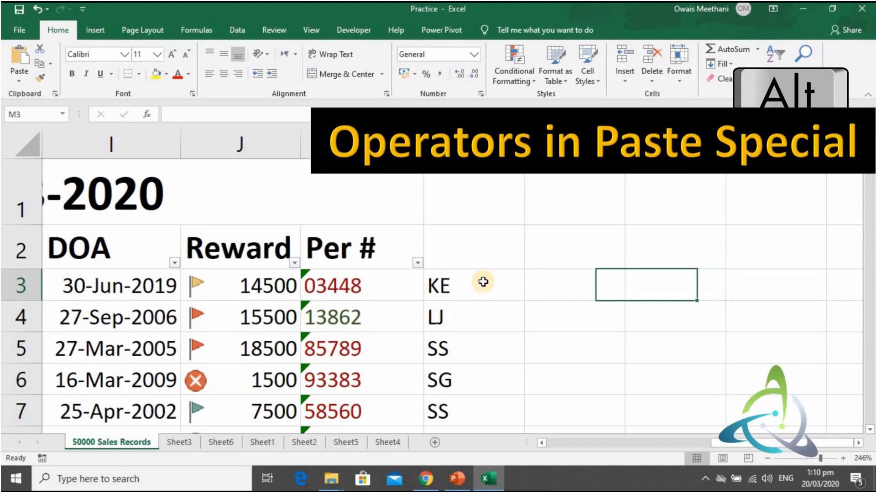
key("Left")
key("Left")
key("Left")
key("Down")
key("Down")
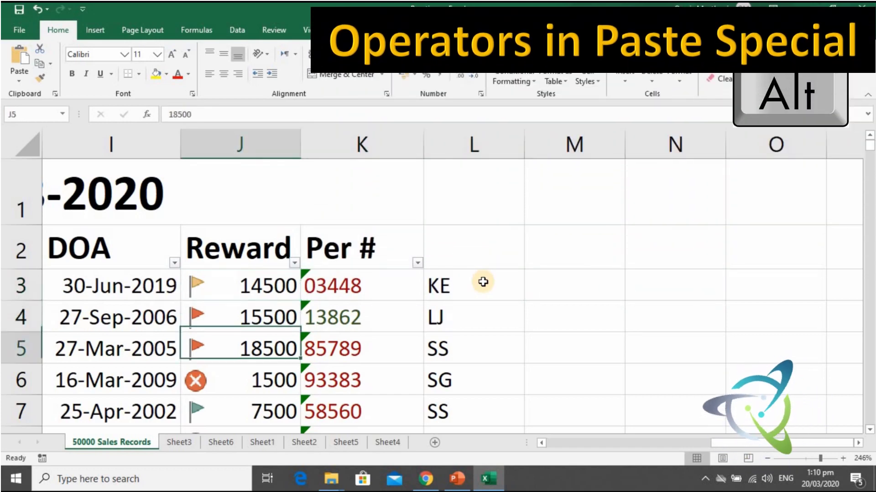
key("Down")
key("Down")
key("Down")
key("Up")
key("Up")
key("Up")
key("Up")
key("Up")
key("Up")
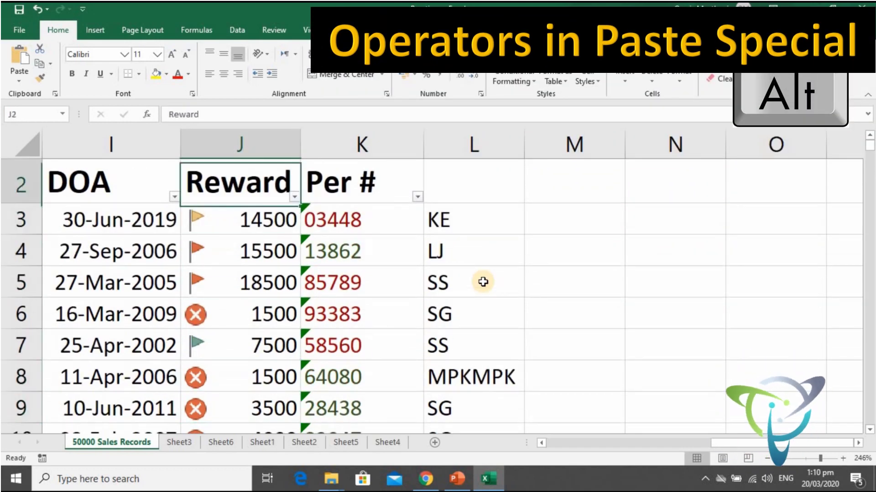
key("Down")
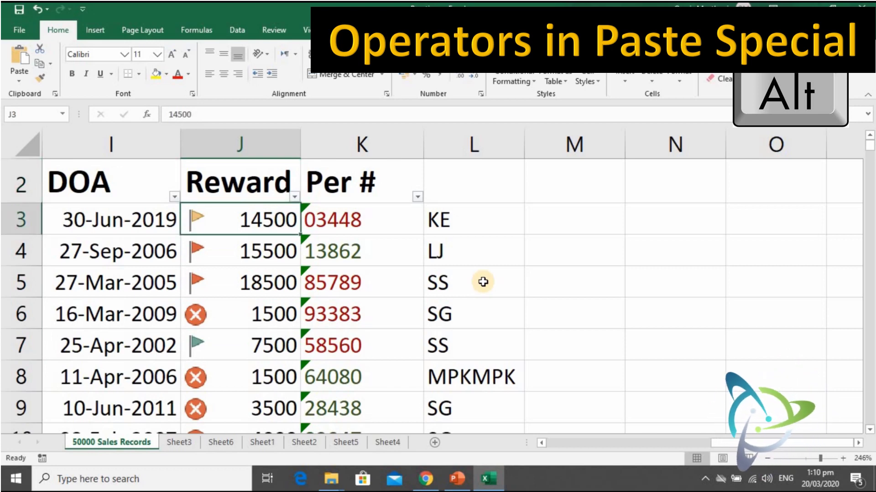
key("Right")
key("Right")
key("Right")
key("Right")
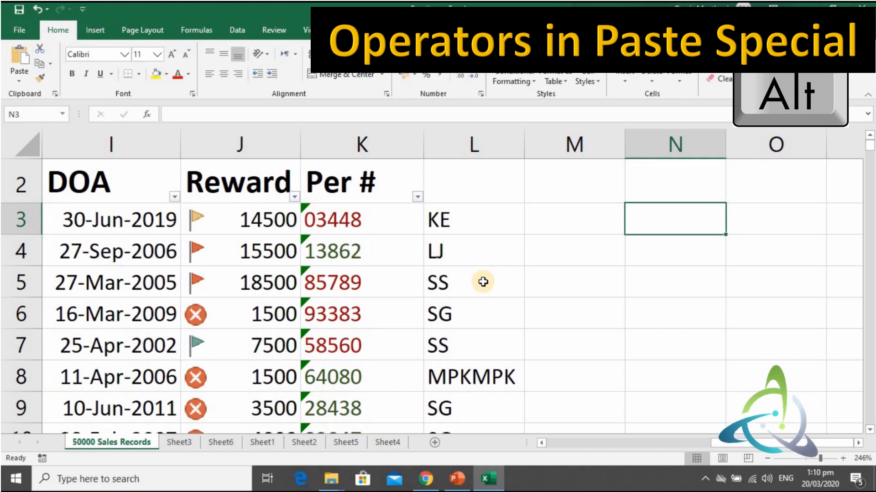
type("1")
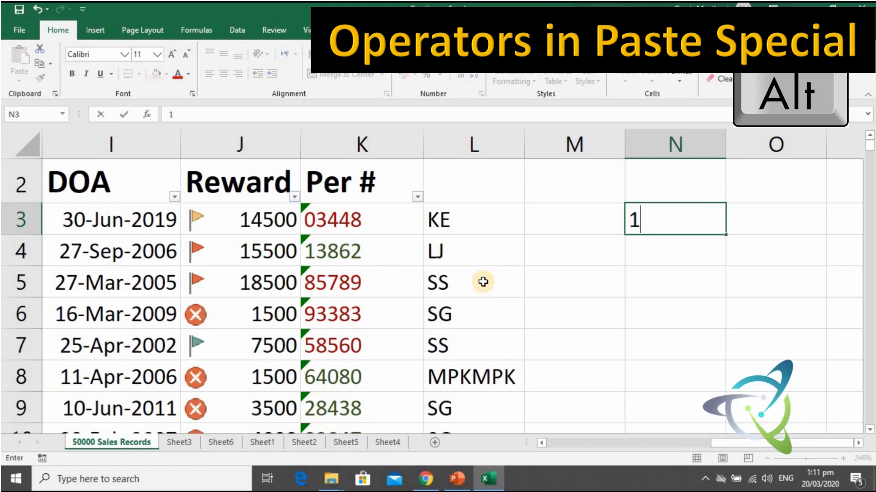
type("000")
key("Return")
key("Up")
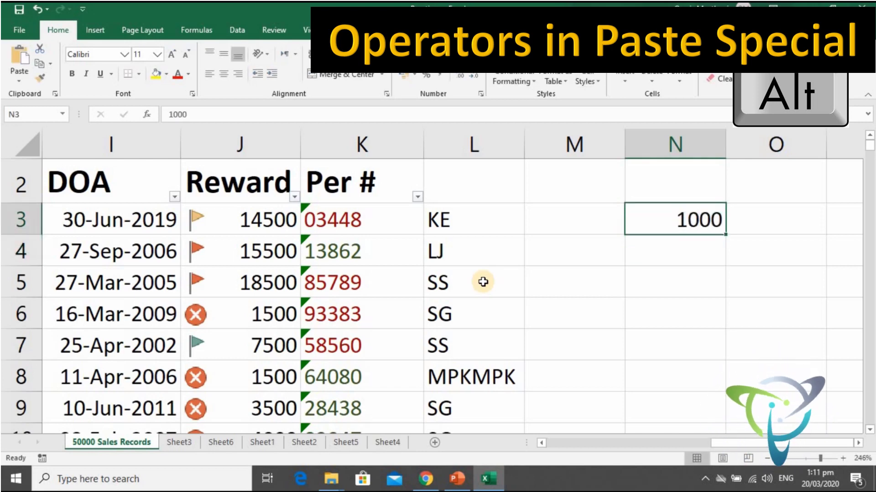
key("ctrl+c")
Select the Reward values from J3 down to row 50002.
key("Left")
key("Left")
key("Left")
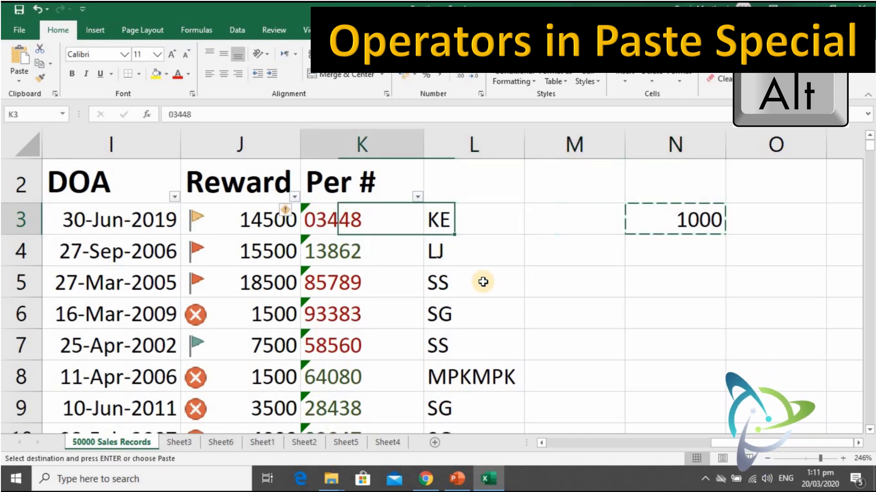
key("Left")
key("ctrl+shift+Down")
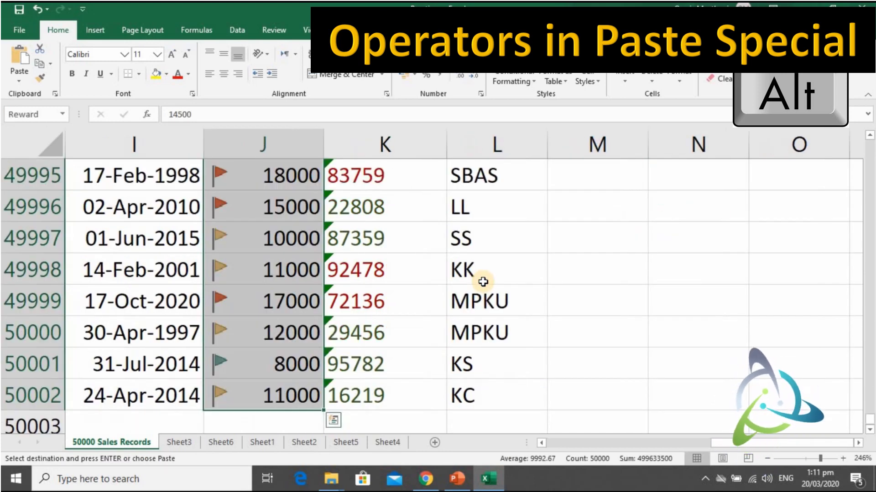
Paste Special with the Add operation, raising each Reward by 1000 (J3 becomes 15500).
right_click(302, 331)
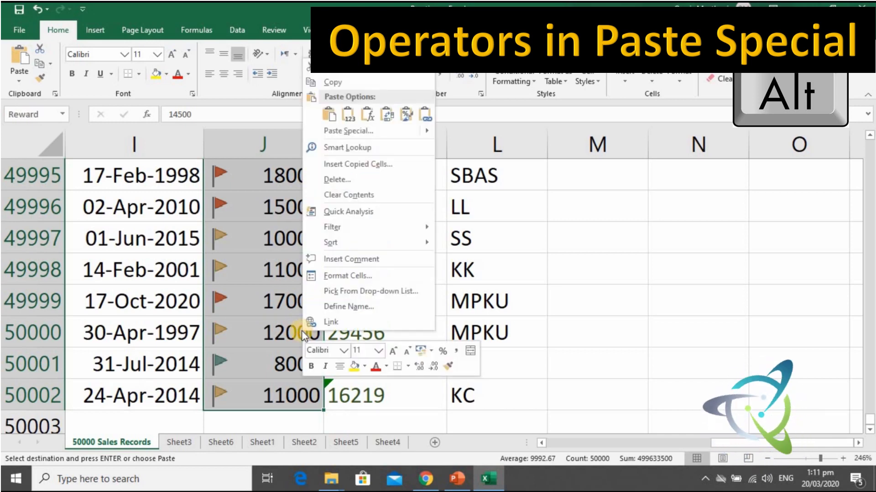
left_click(360, 130)
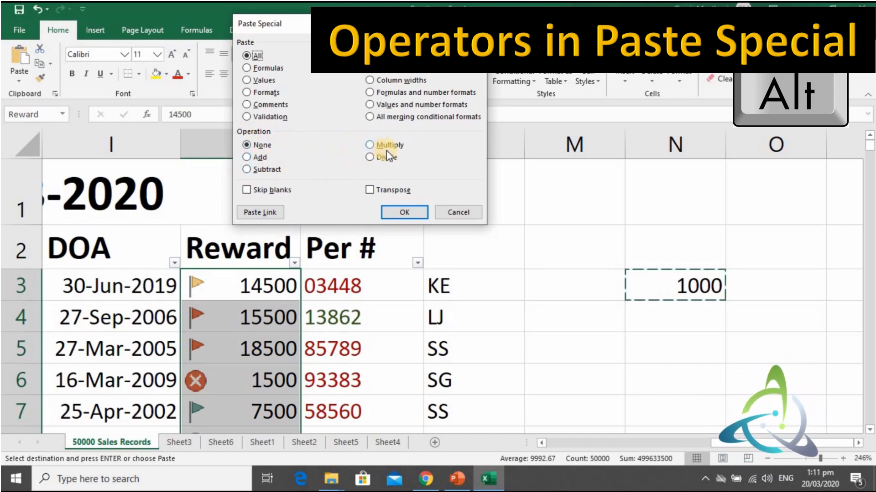
left_click(260, 157)
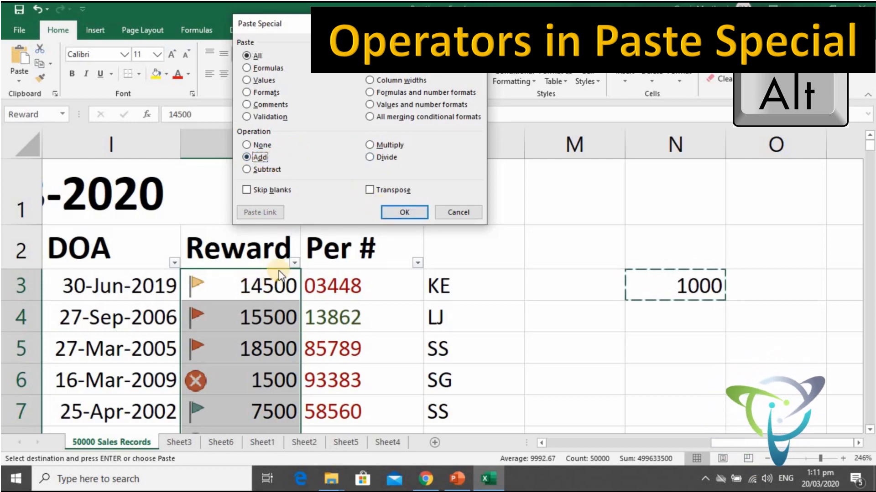
left_click(401, 213)
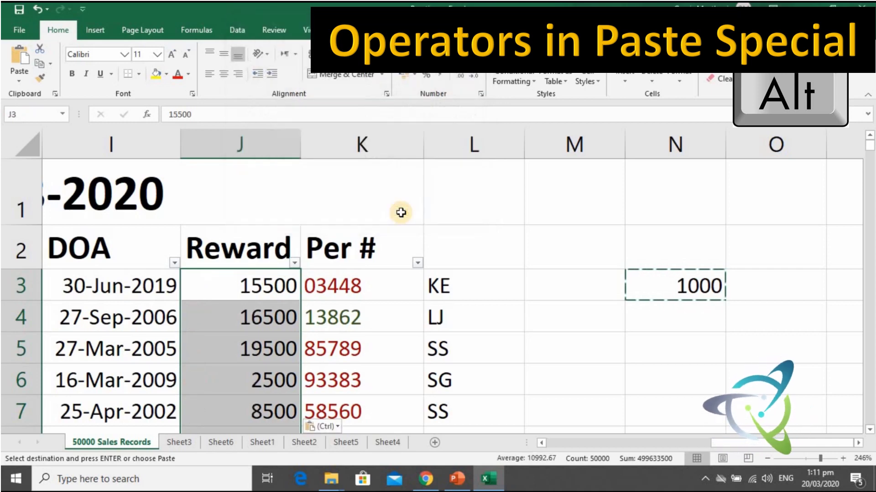
left_click(282, 282)
key("Down")
key("Down")
key("Down")
key("Down")
key("Down")
key("Down")
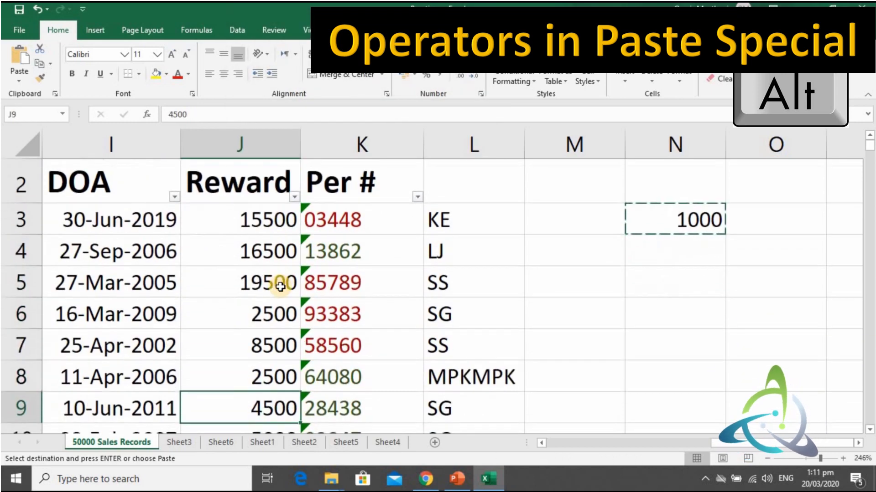
key("Down")
key("Up")
key("Up")
key("Up")
key("Up")
key("Up")
key("Up")
key("Up")
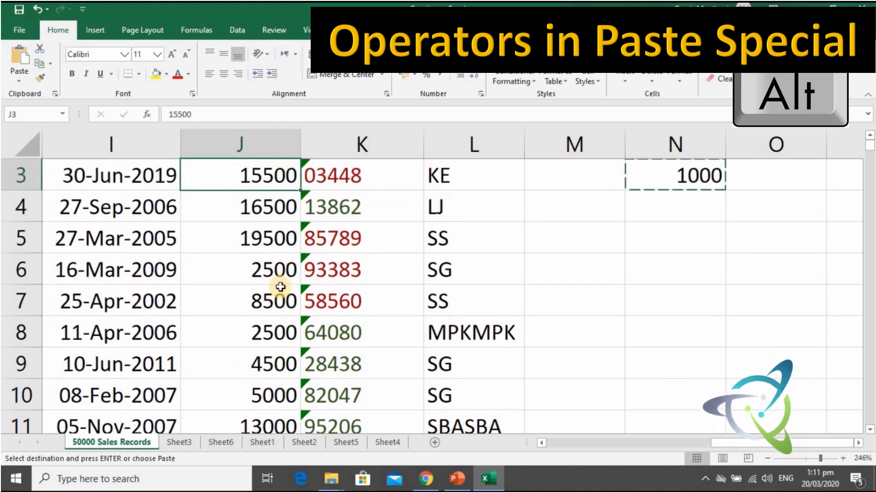
key("Up")
key("Down")
Delete the helper value 1000 from cell N3.
key("Right")
key("Right")
key("Right")
key("Right")
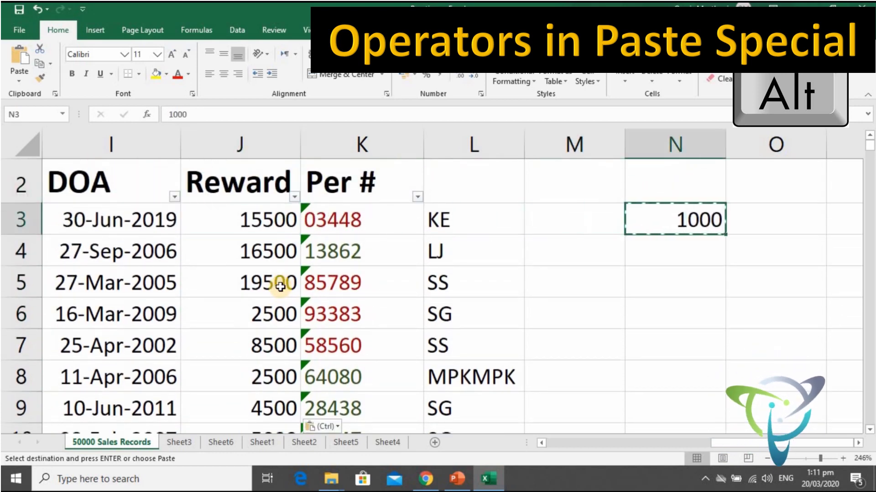
key("Delete")
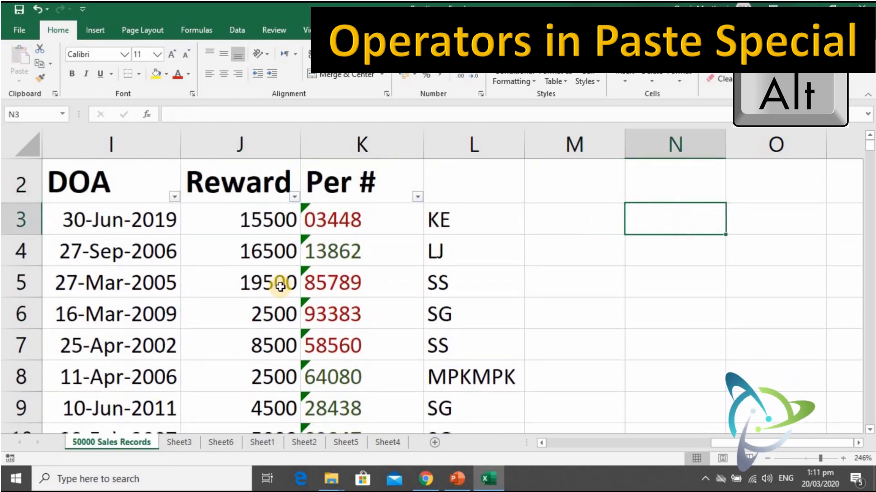
key("Left")
key("Left")
key("Left")
key("Left")
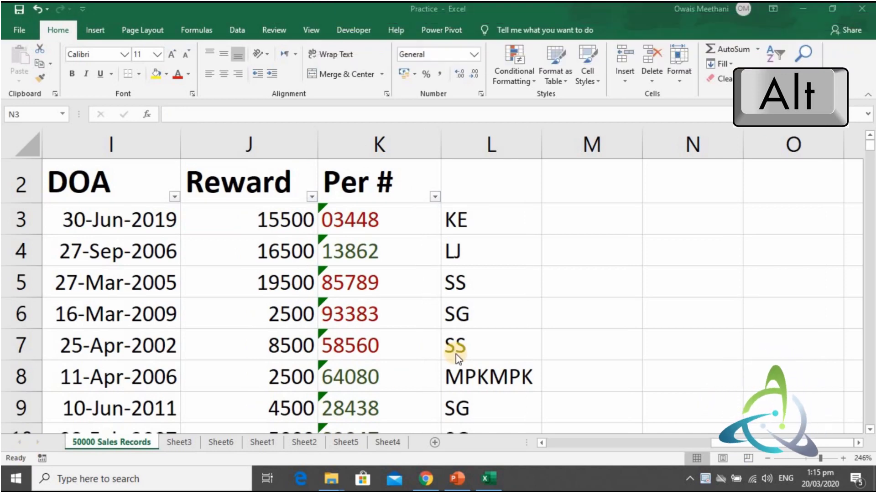
left_click(693, 231)
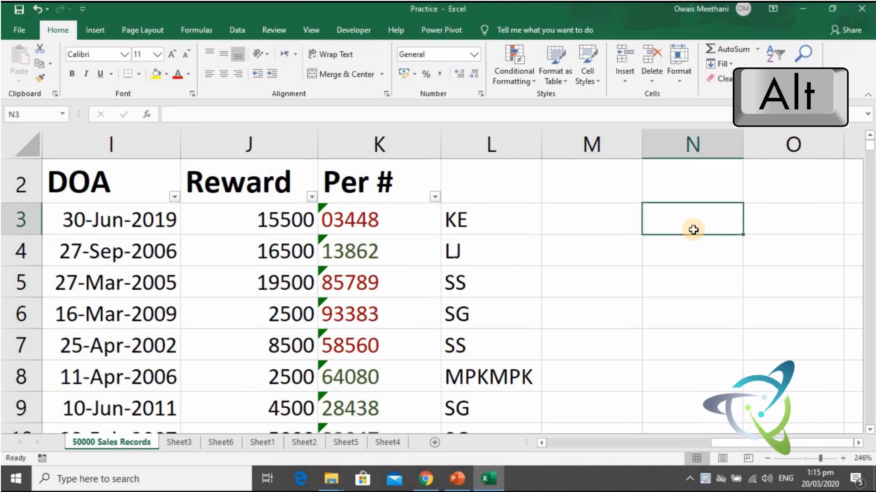
key("Left")
key("Left")
key("Left")
key("Left")
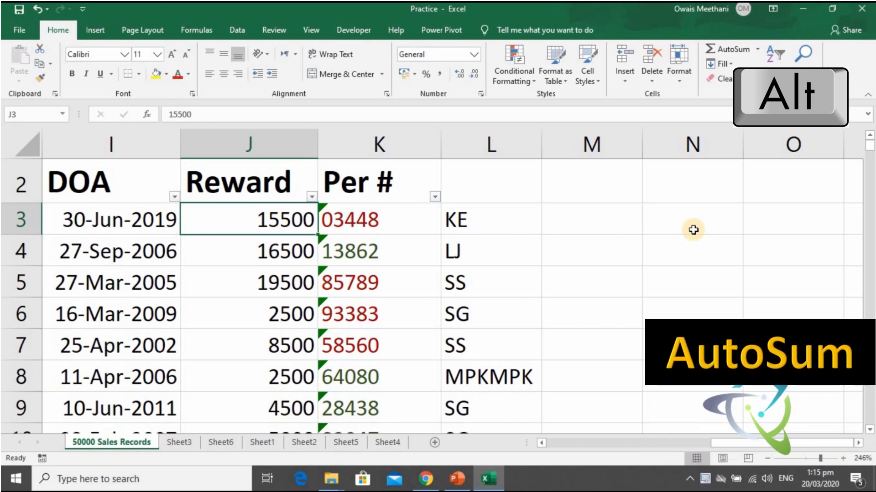
key("Down")
key("Up")
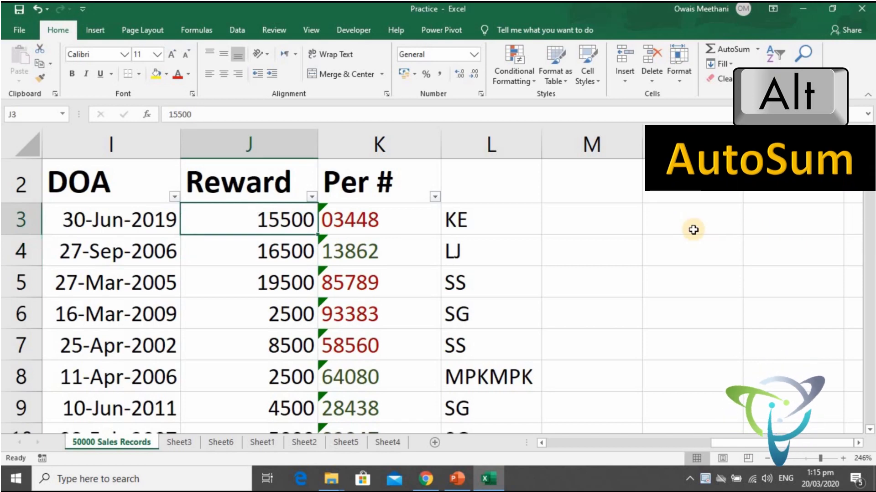
key("ctrl+Down")
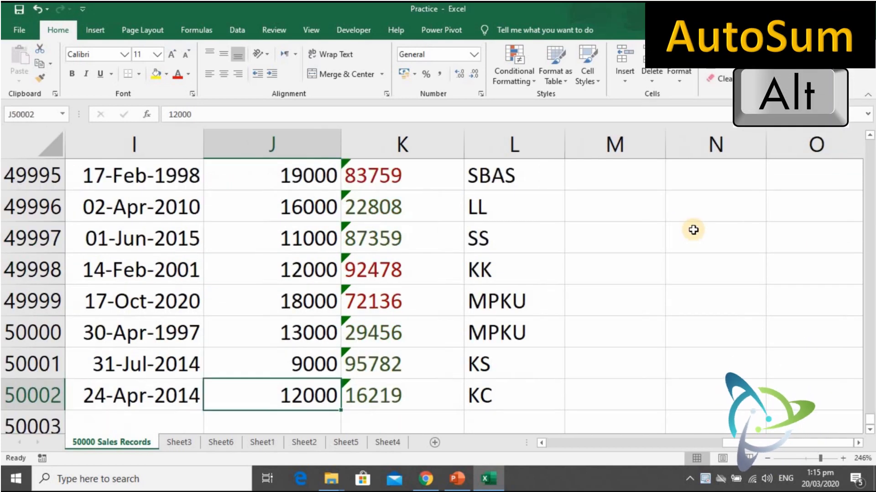
key("Down")
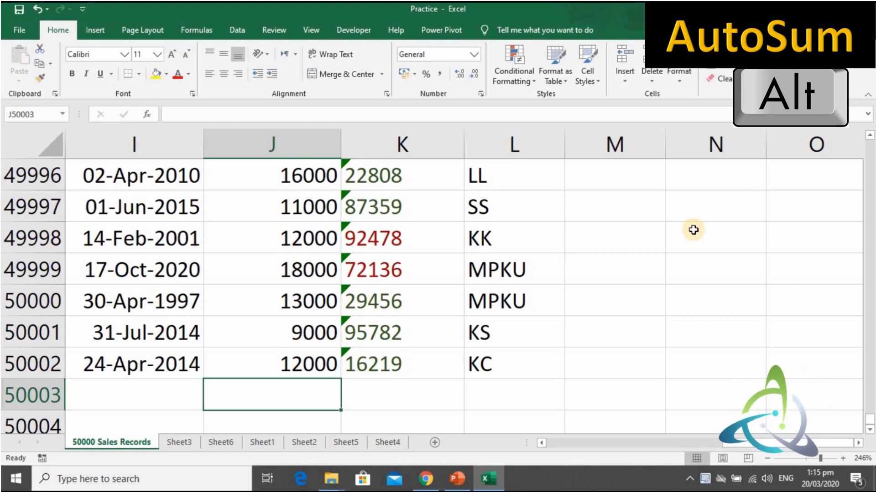
type("=")
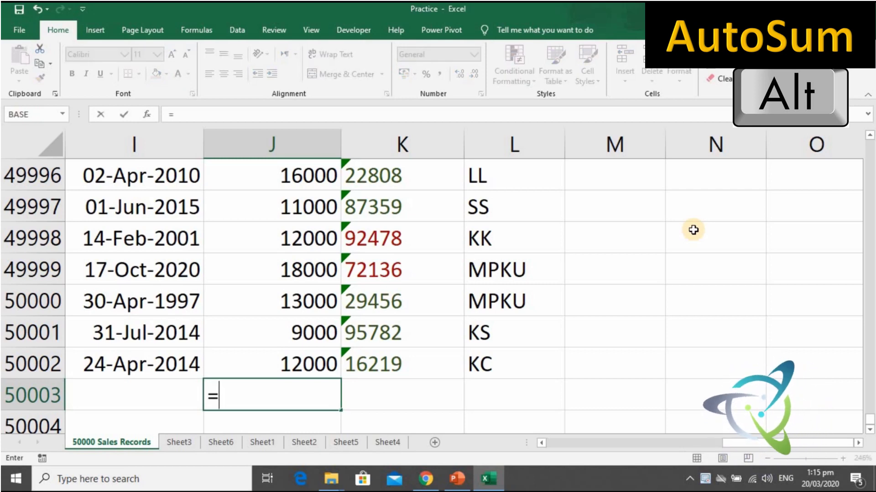
type("SUM(")
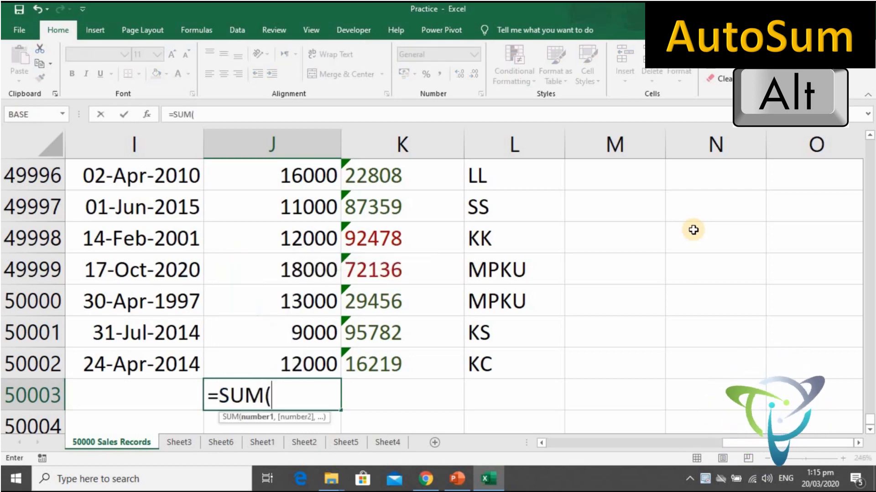
key("Up")
key("ctrl+shift+Up")
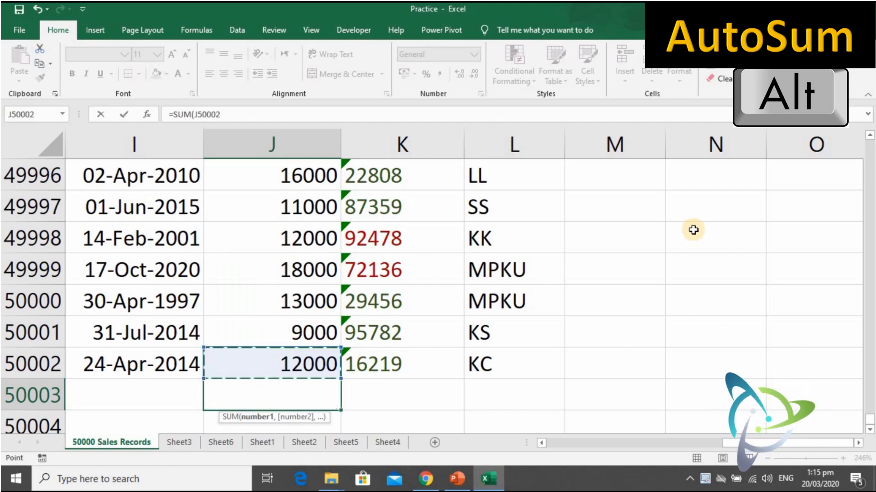
type(")")
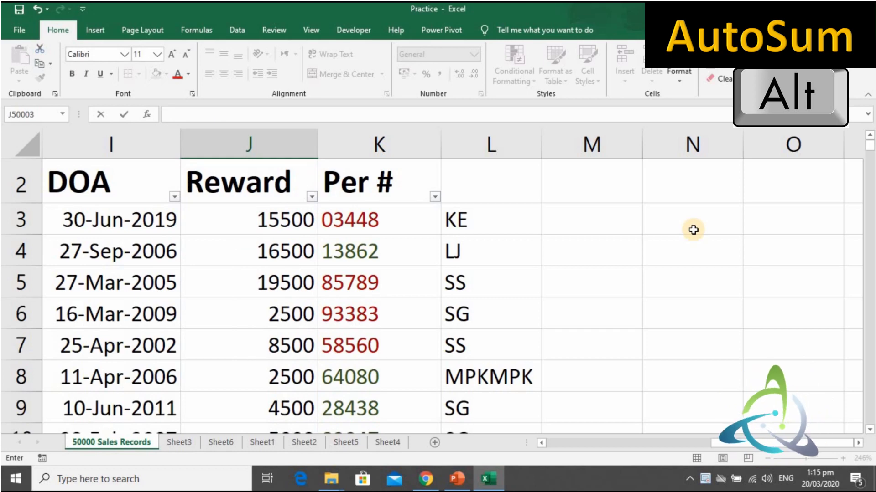
key("Escape")
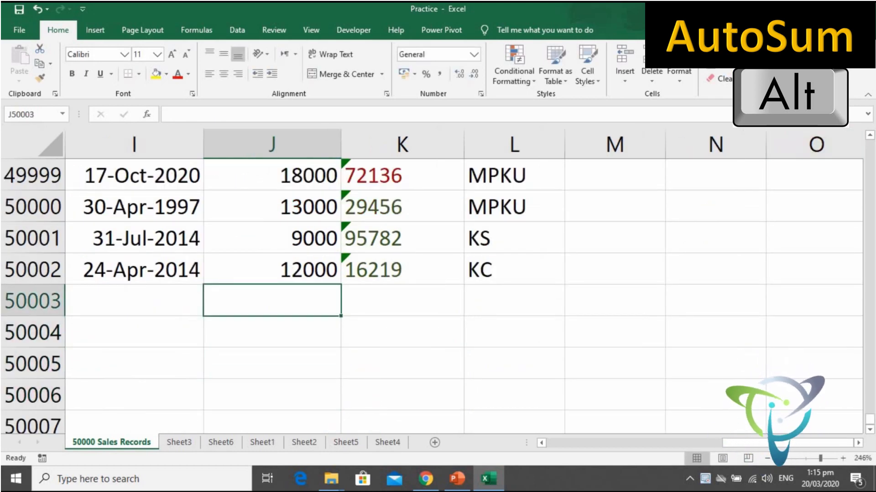
key("alt+equal")
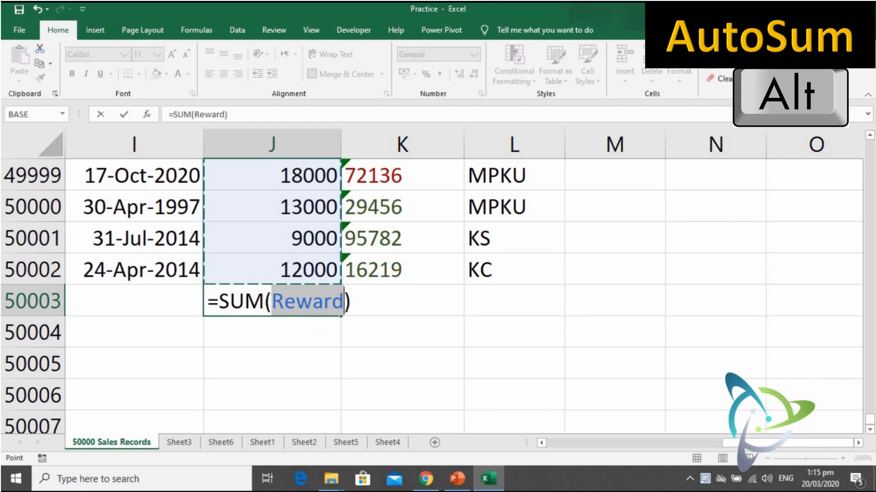
key("Return")
key("Up")
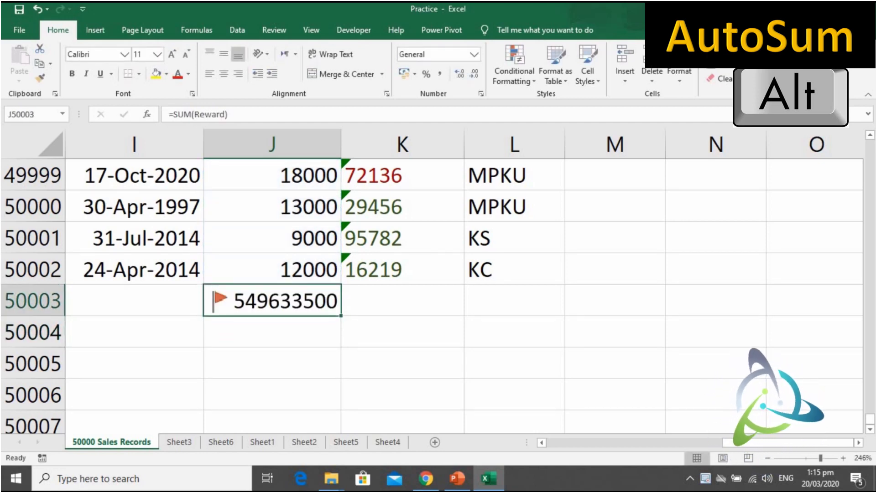
key("Delete")
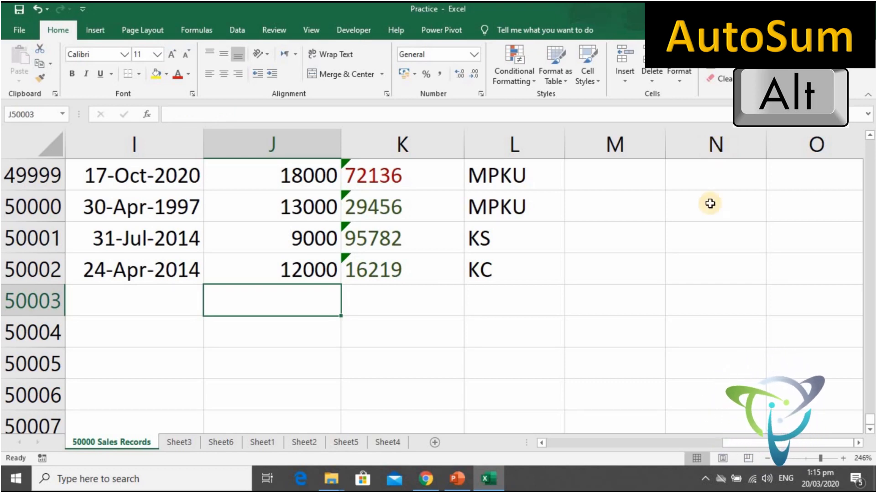
AutoSum =SUM(Reward) into J50003, totalling 549633500.
key("alt+equal")
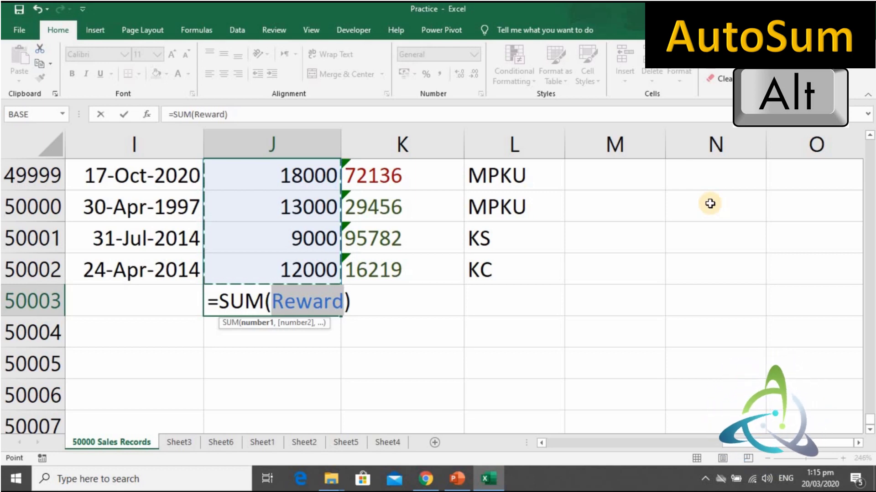
key("Return")
key("Up")
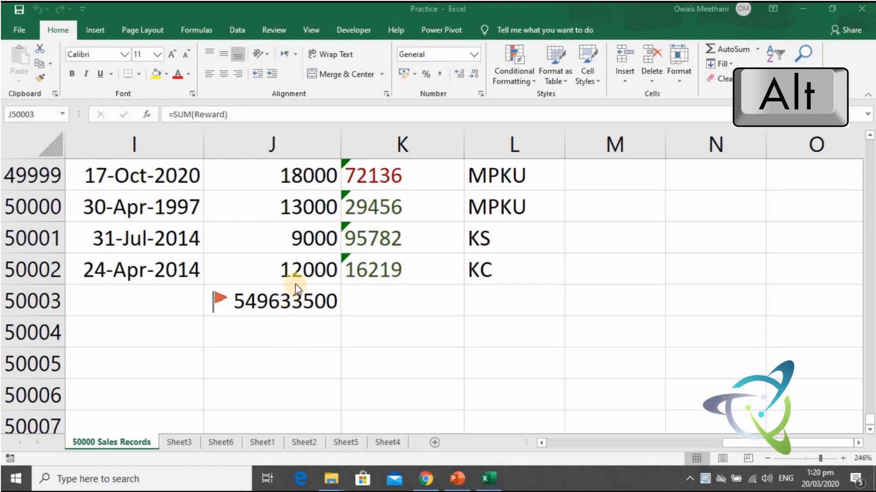
left_click(297, 302)
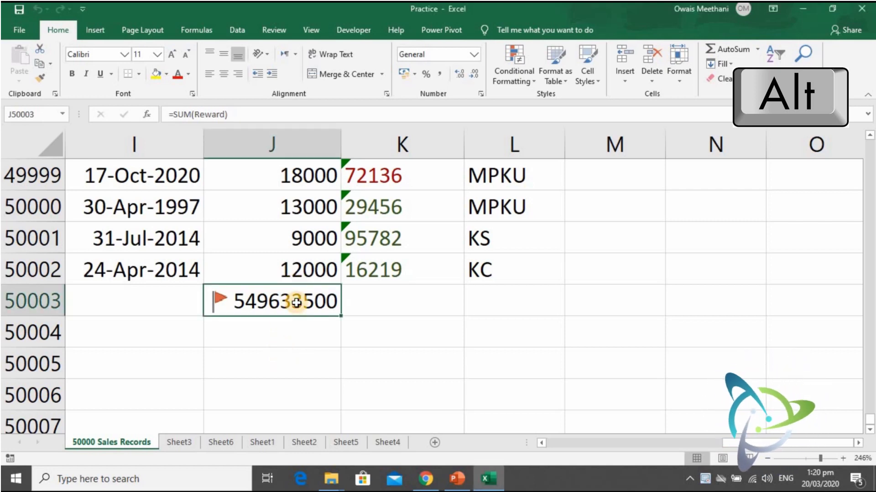
Switch through Sheet5 and Sheet2 to Sheet1.
left_click(345, 441)
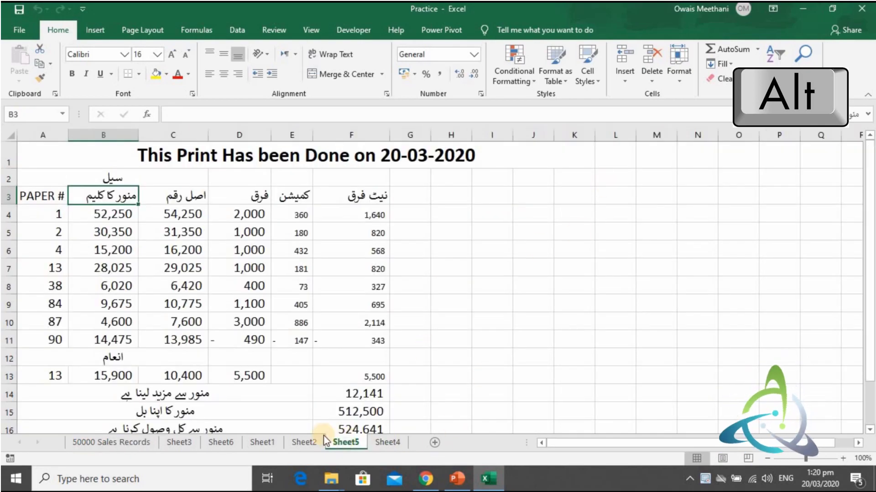
left_click(303, 443)
left_click(266, 441)
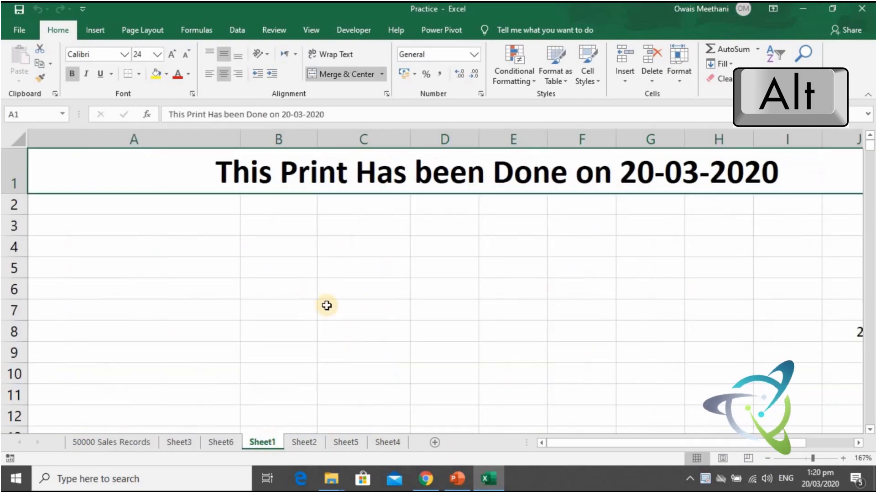
Select cells B5 to B10 on Sheet1.
mouse_move(266, 261)
left_mouse_down()
mouse_move(372, 349)
mouse_move(545, 394)
left_mouse_up()
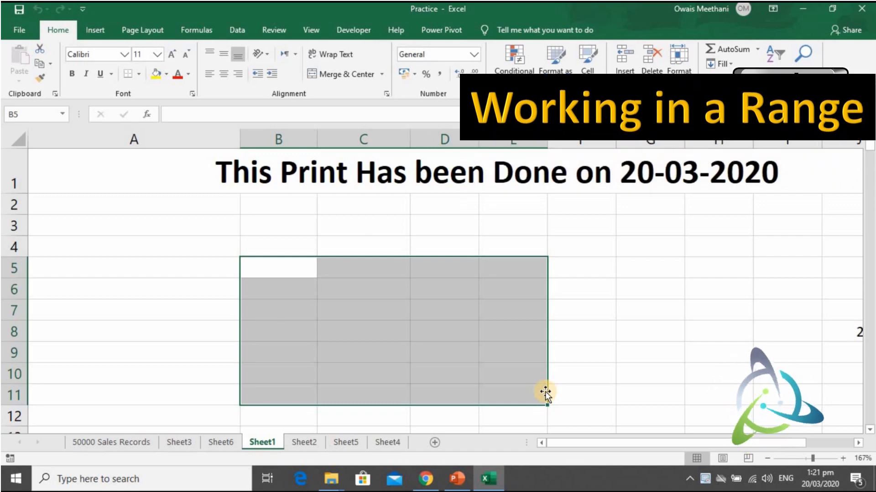
right_click(290, 273)
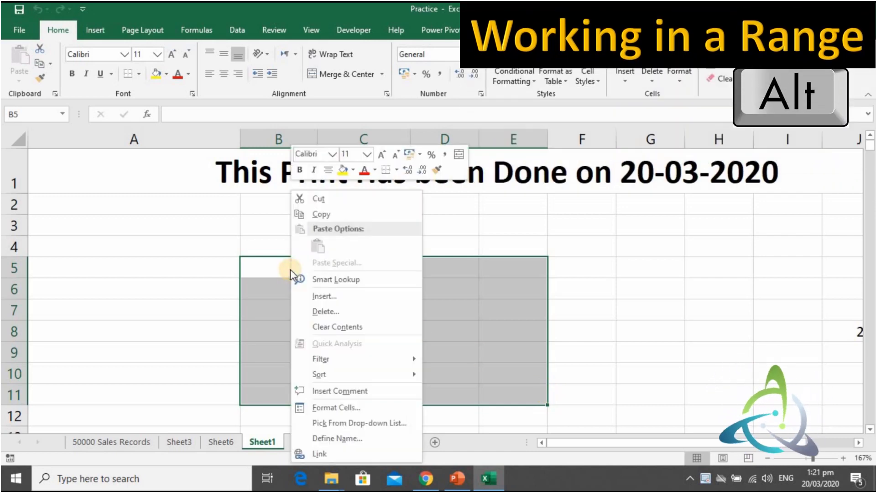
key("Escape")
left_click(290, 270)
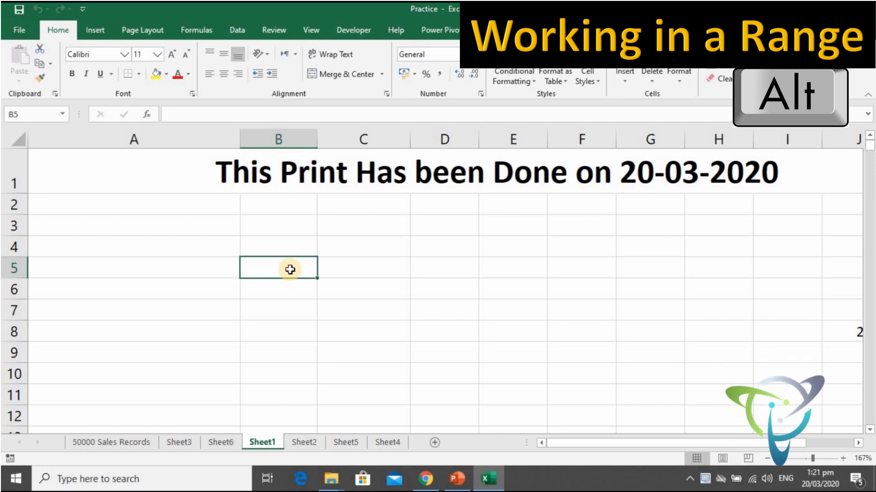
key("shift+Down")
key("shift+Down")
key("shift+Down")
key("shift+Down")
key("shift+Down")
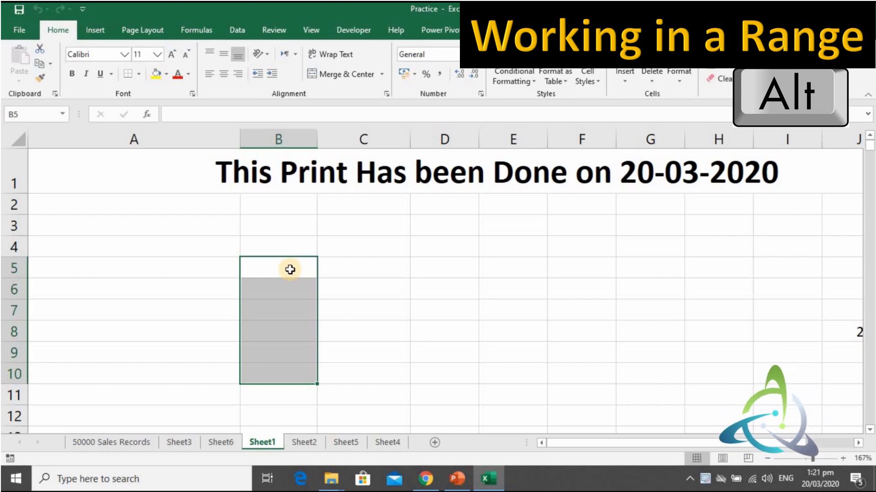
Enter the numbers 1 to 6 down B5:B10.
key("shift+Right")
key("shift+Right")
key("shift+Right")
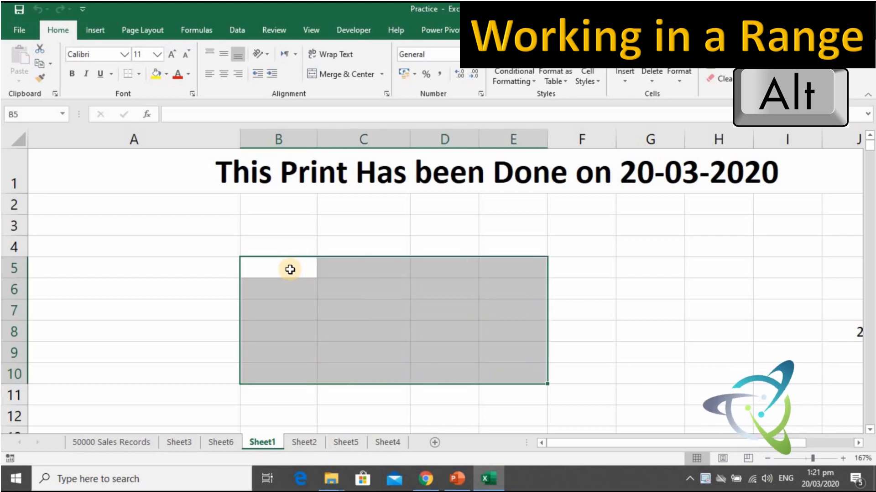
left_click(290, 269)
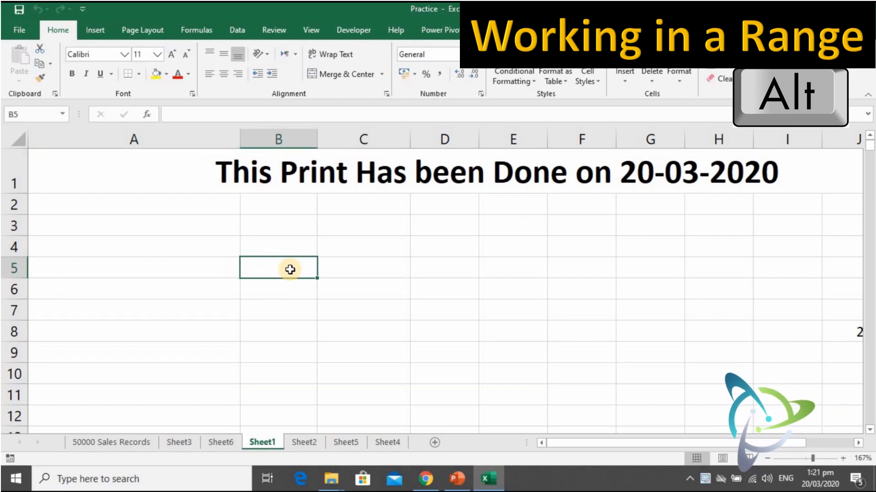
type("1")
key("Return")
type("2")
key("Return")
type("3")
key("Return")
type("4")
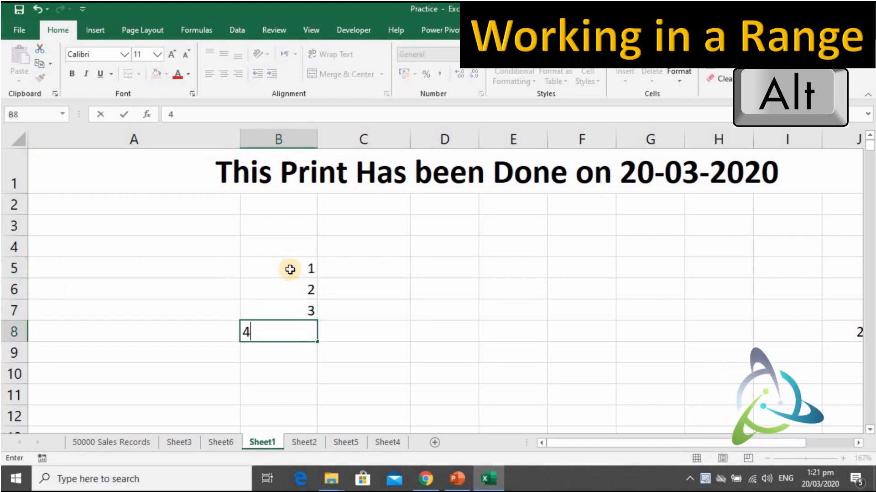
key("Return")
type("5")
key("Return")
type("6")
key("Return")
Enter a name in C5, then clear B5:C10 to start over.
key("Up")
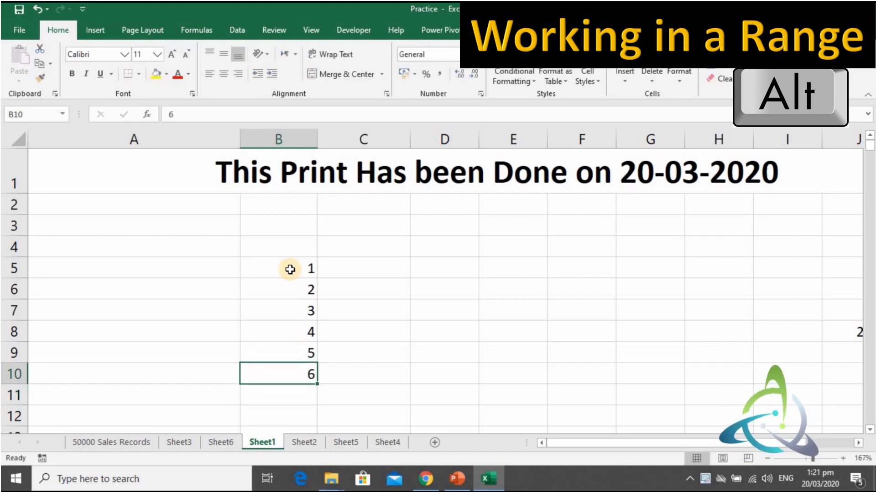
key("Up")
key("Up")
key("Up")
key("Up")
key("Right")
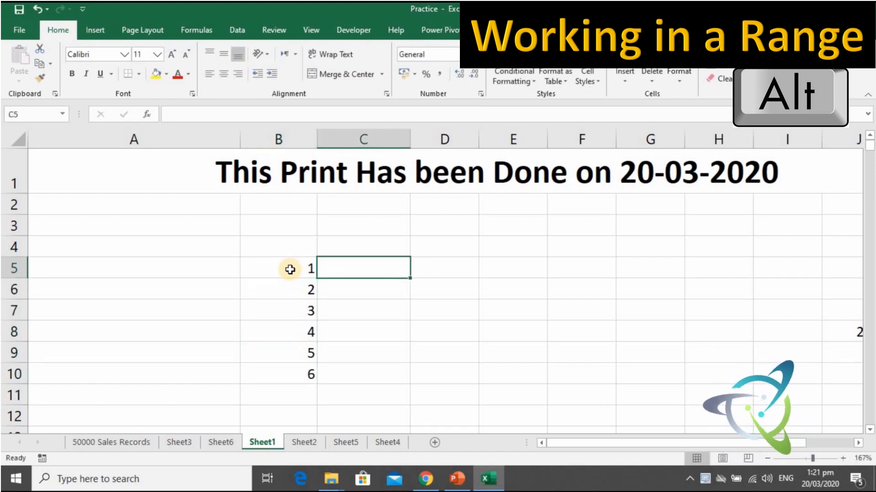
type("Ow")
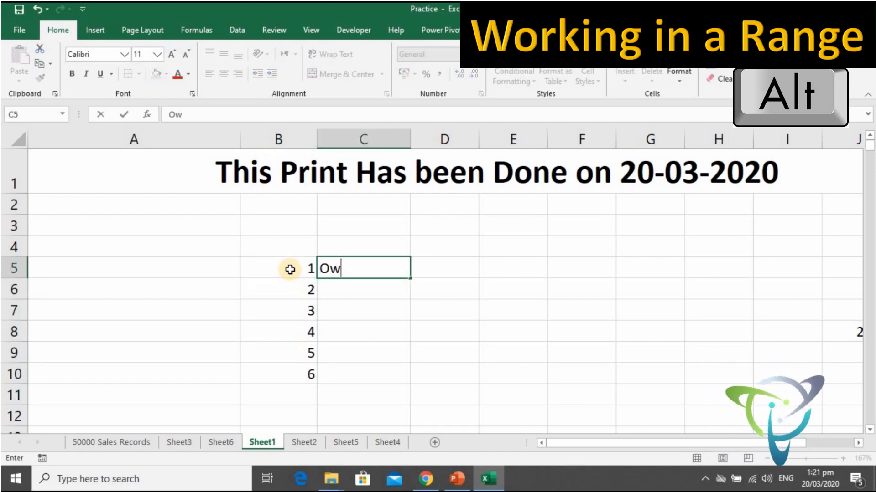
type("ais")
key("Return")
key("Up")
key("Left")
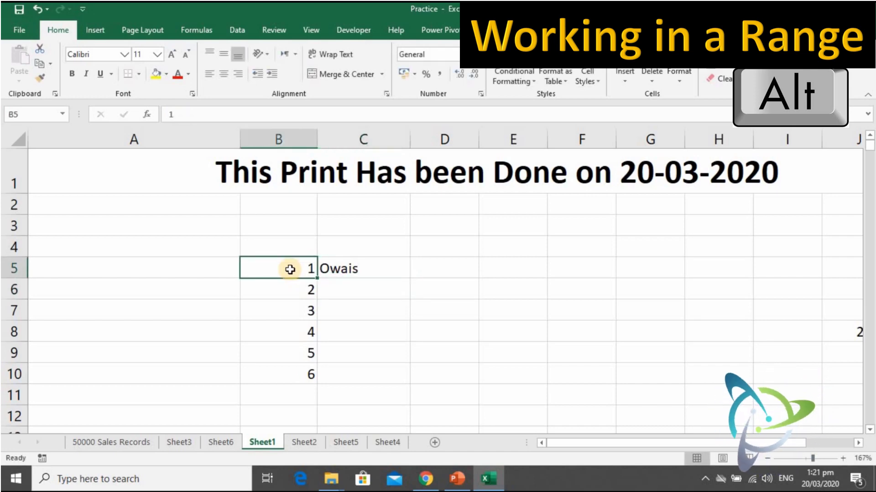
key("shift+Down")
key("shift+Down")
key("shift+Down")
key("shift+Down")
key("shift+Down")
key("shift+Right")
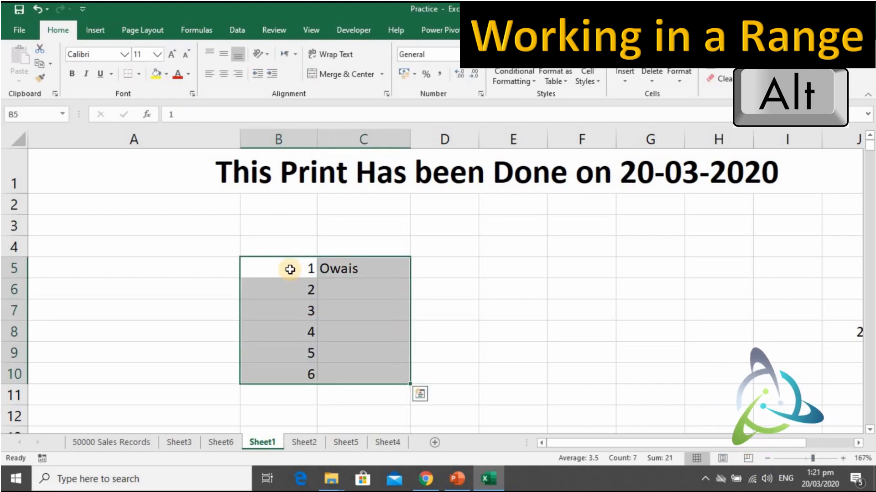
key("Delete")
key("Left")
Select B5:E10 and re-enter the numbers 1 to 6 in column B.
key("Right")
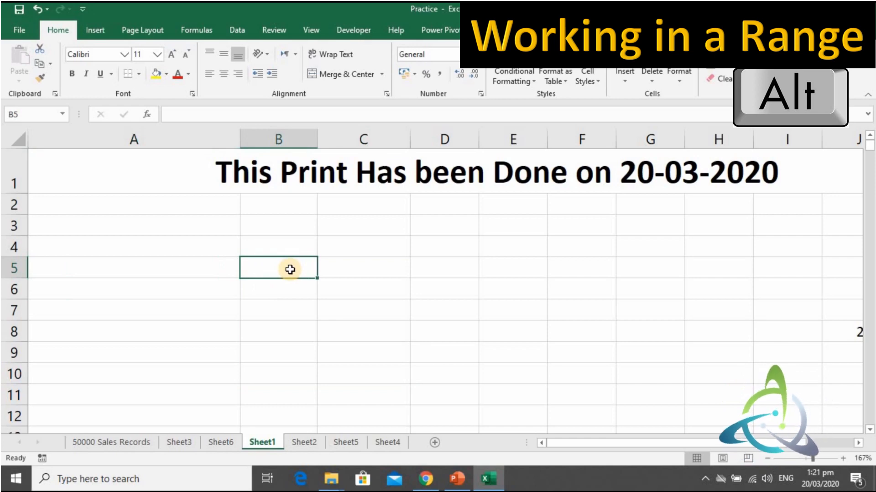
key("shift+Down")
key("shift+Down")
key("shift+Down")
key("shift+Down")
key("shift+Down")
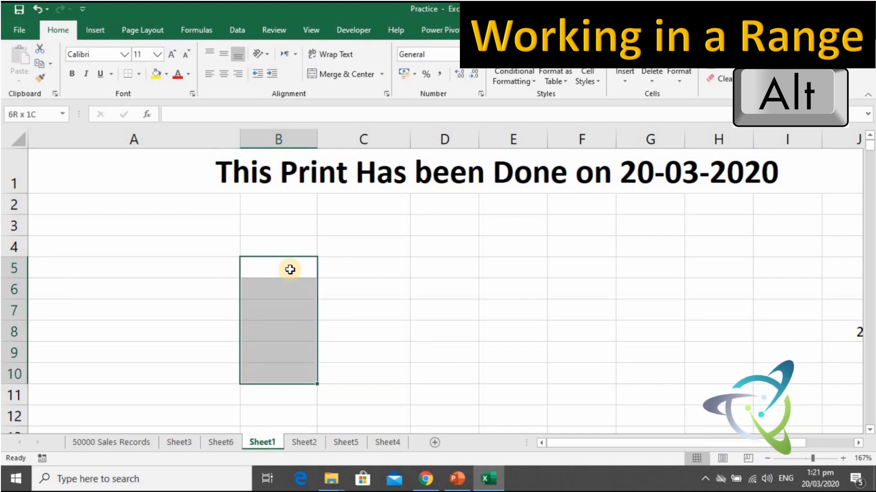
key("shift+Right")
key("shift+Right")
key("shift+Right")
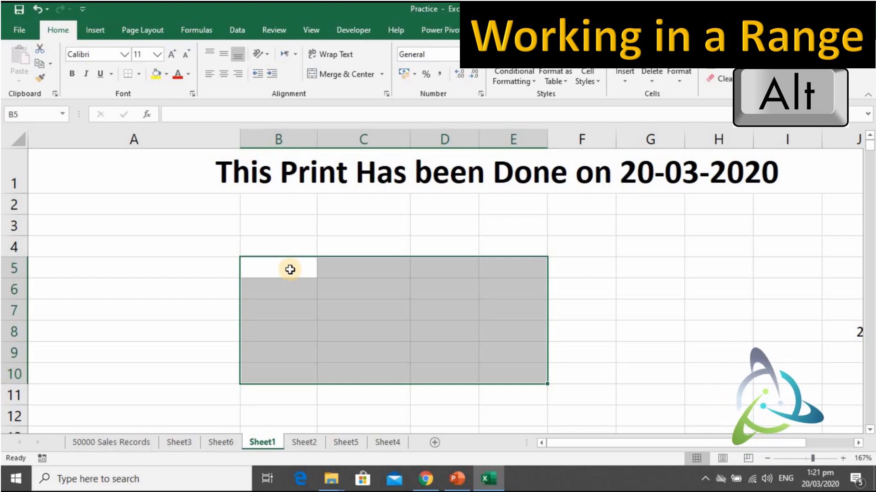
type("1")
key("Return")
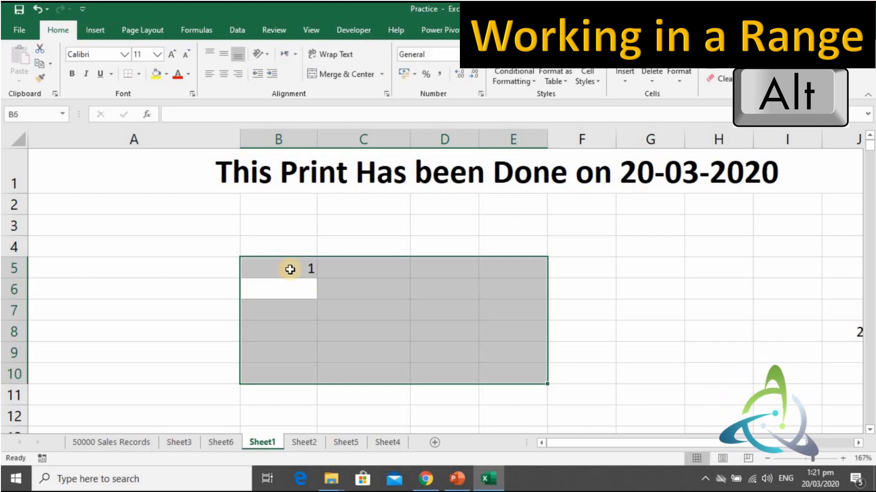
type("2")
key("Return")
type("3")
key("Return")
type("4")
key("Return")
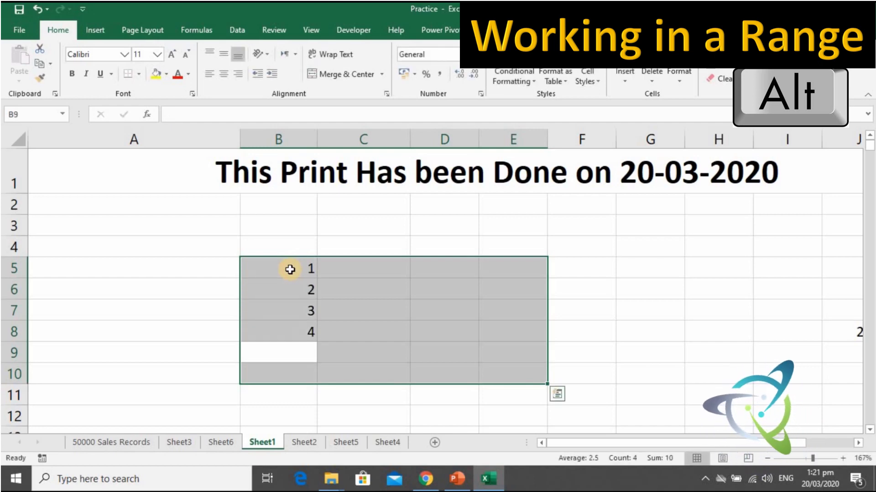
type("5")
key("Return")
type("6")
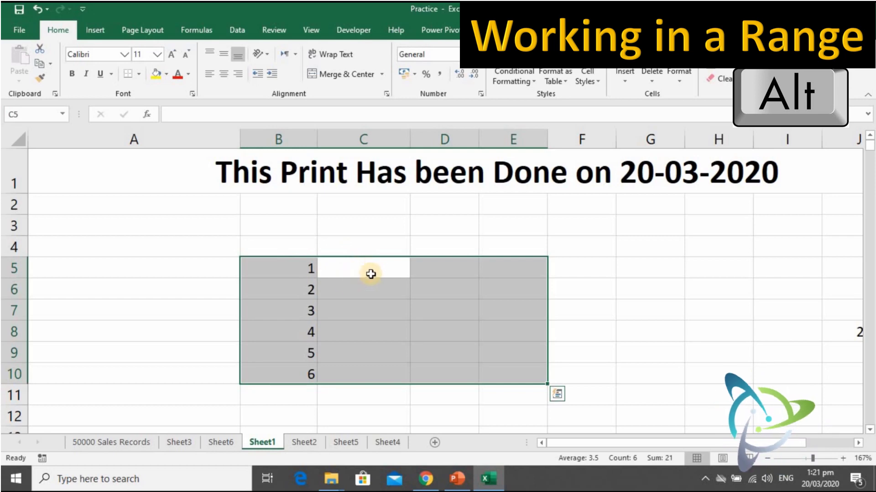
key("alt")
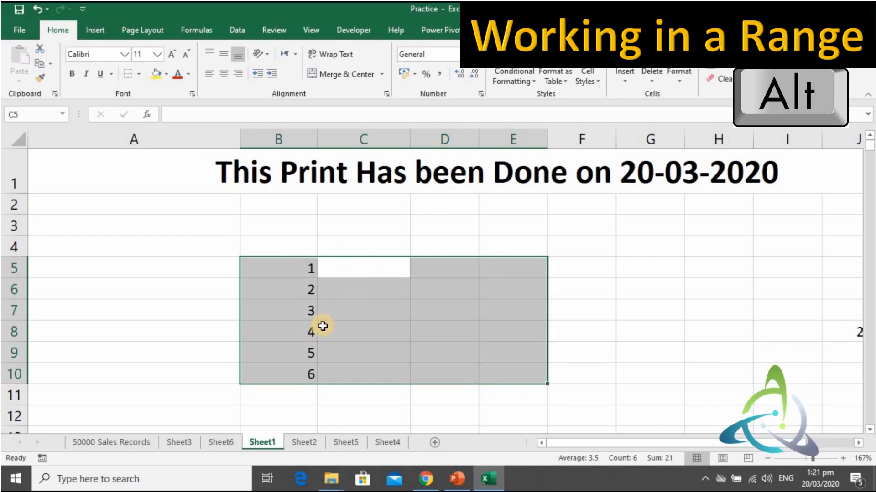
Enter a name beside each number, filling C5 through C10.
type("Owais")
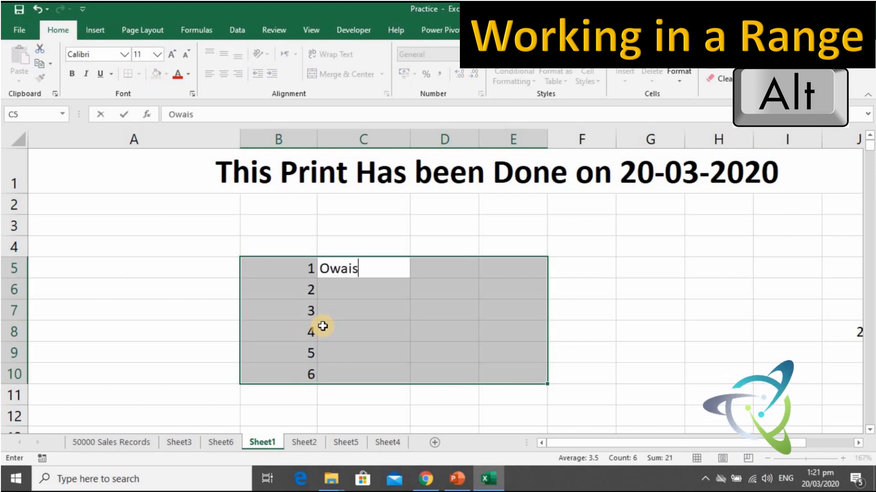
key("Return")
type("Meet")
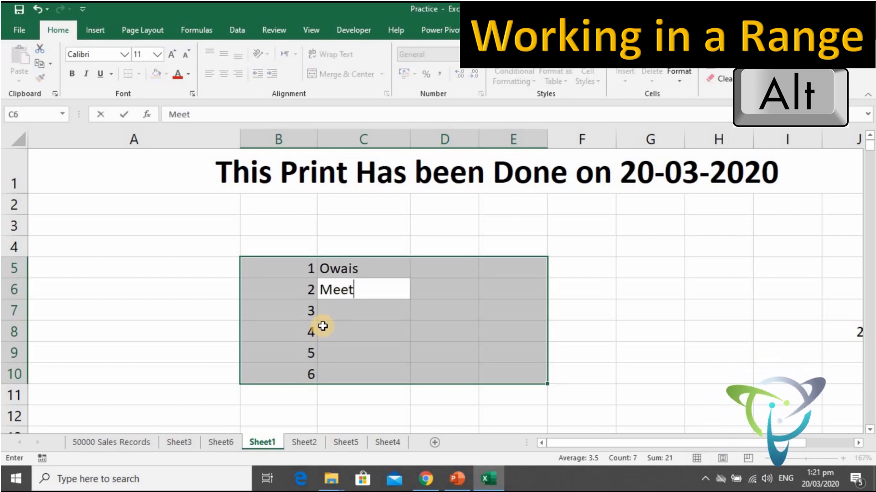
type("hani")
key("Return")
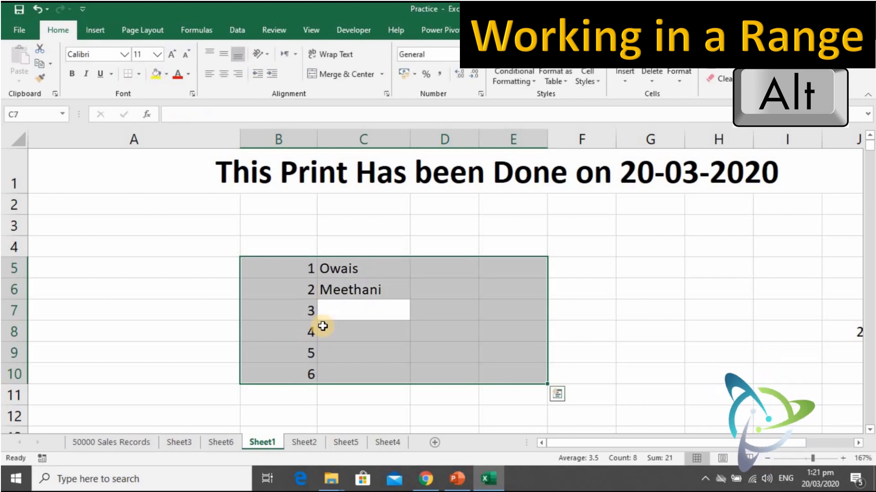
type("kashif")
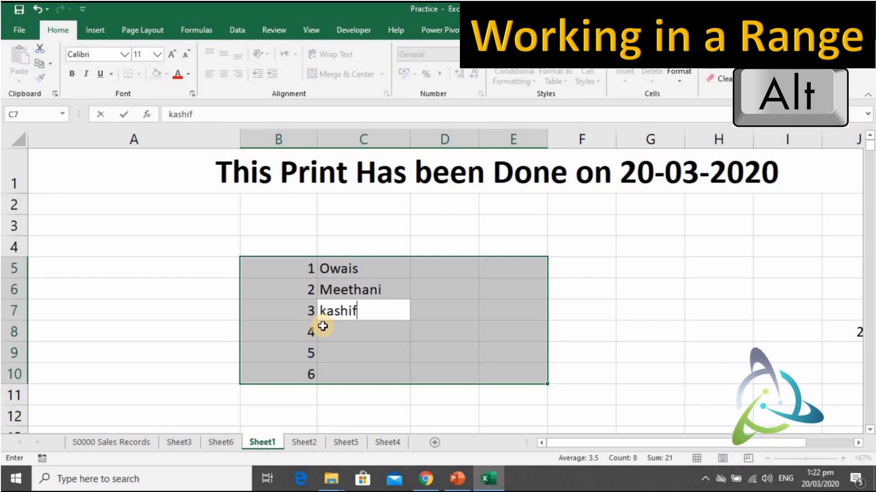
key("Return")
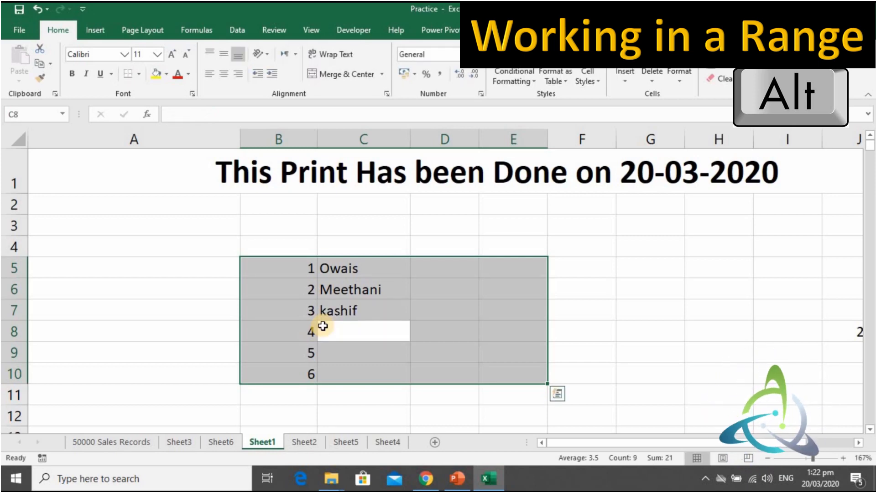
type("Dani")
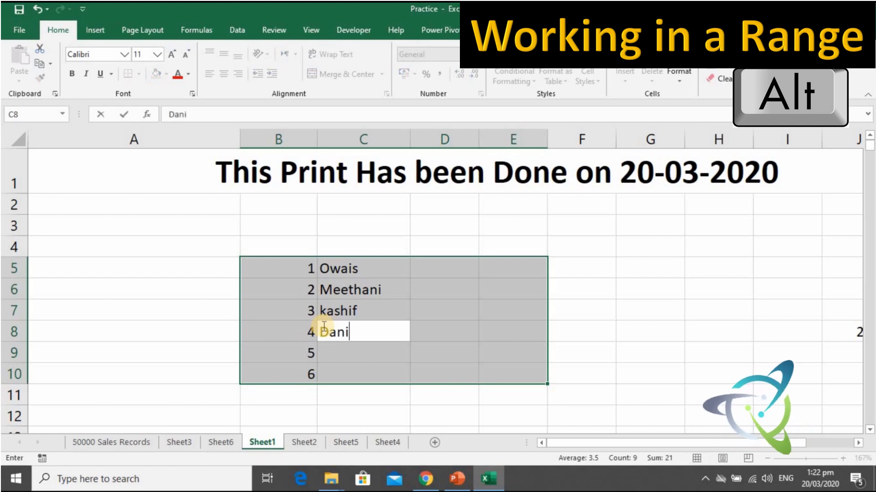
type("yal")
key("Return")
type("Ri")
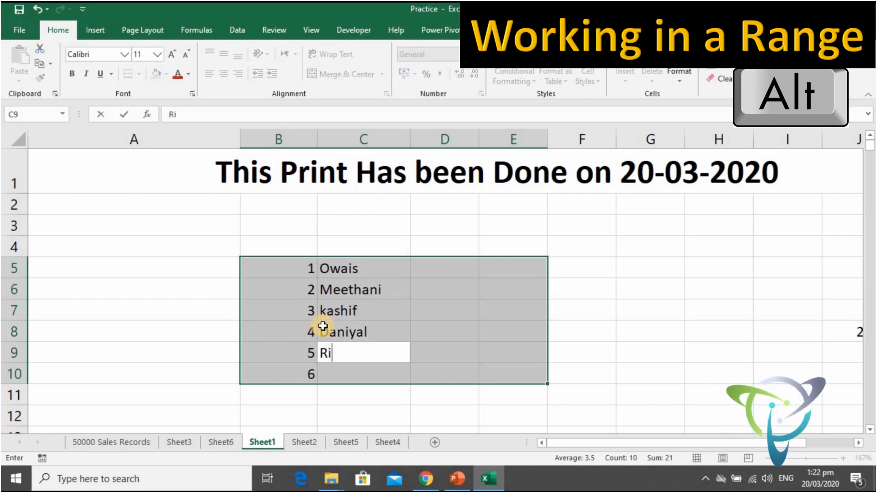
type("zwan")
key("Return")
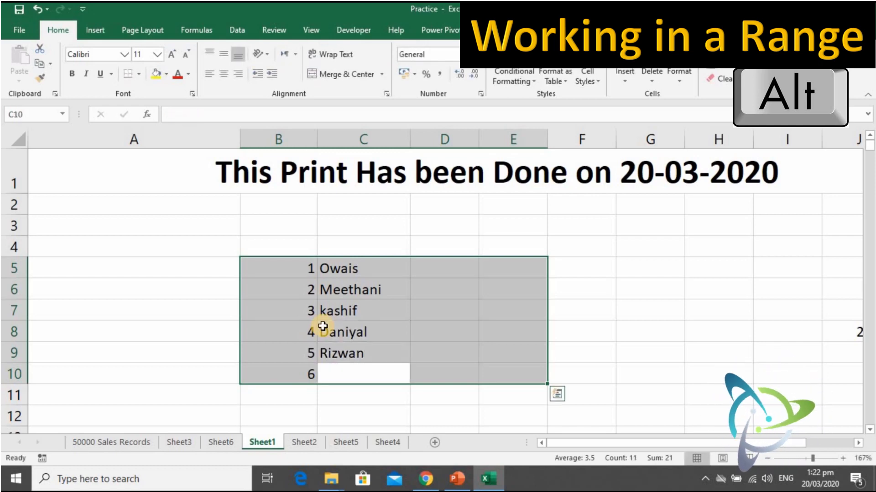
type("Faheem")
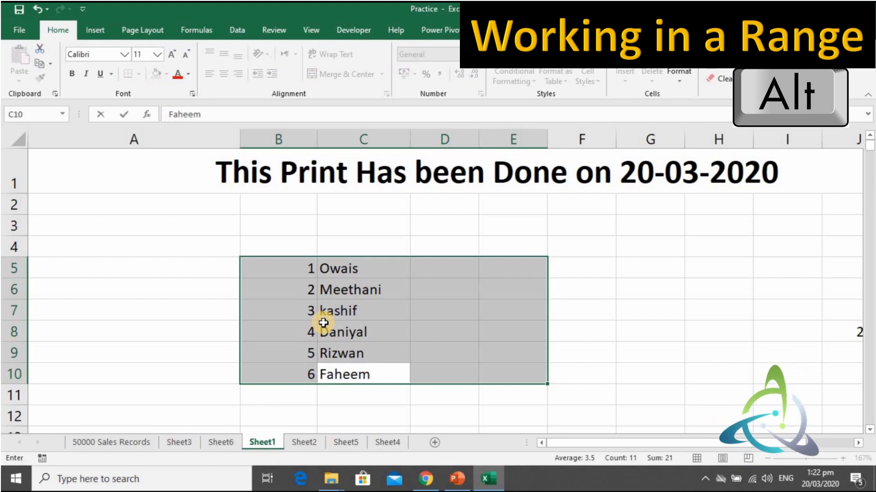
key("Return")
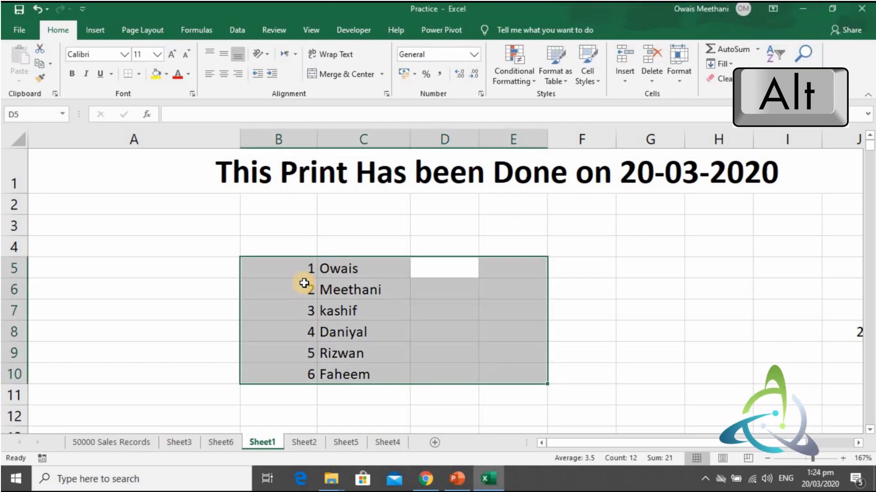
Select cell C8 to release the B5:E10 range.
left_click(327, 327)
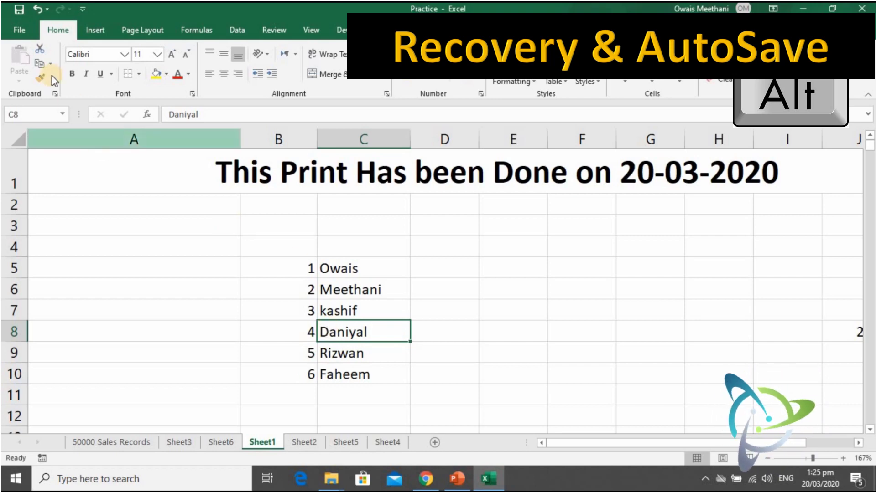
Open Recover Unsaved Workbooks via File > Info > Manage Workbook; the UnsavedFiles folder is empty.
left_click(25, 22)
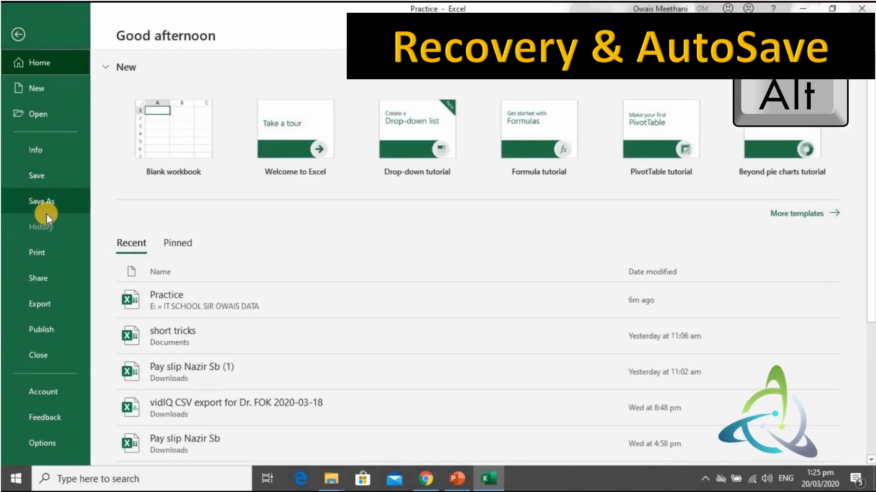
left_click(49, 154)
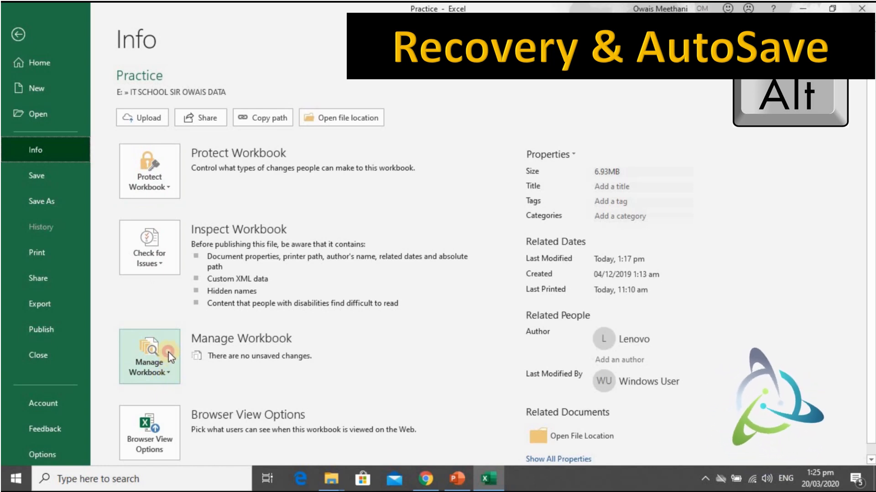
left_click(171, 373)
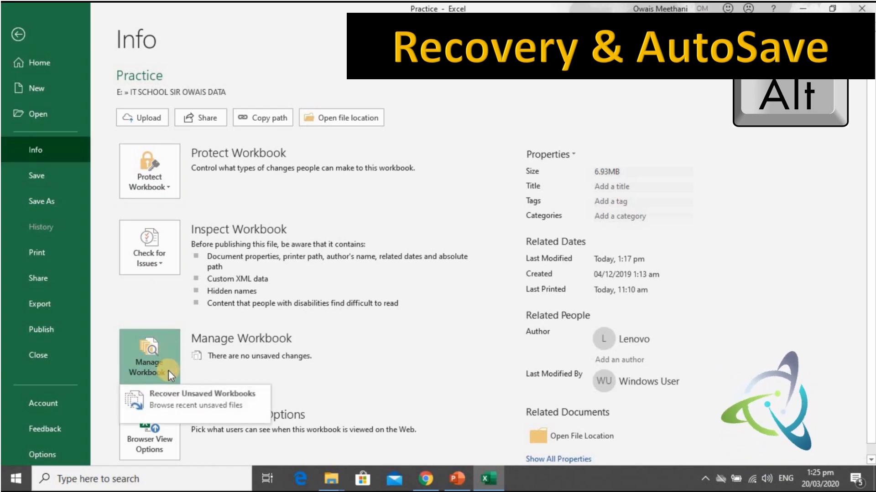
left_click(175, 397)
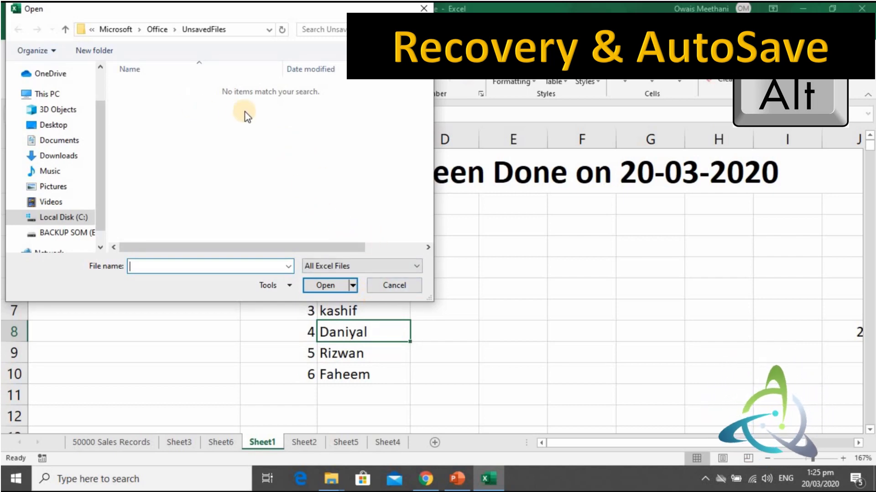
Cancel the unsaved-files Open dialog without recovering any workbook, returning to Sheet1.
left_click(381, 285)
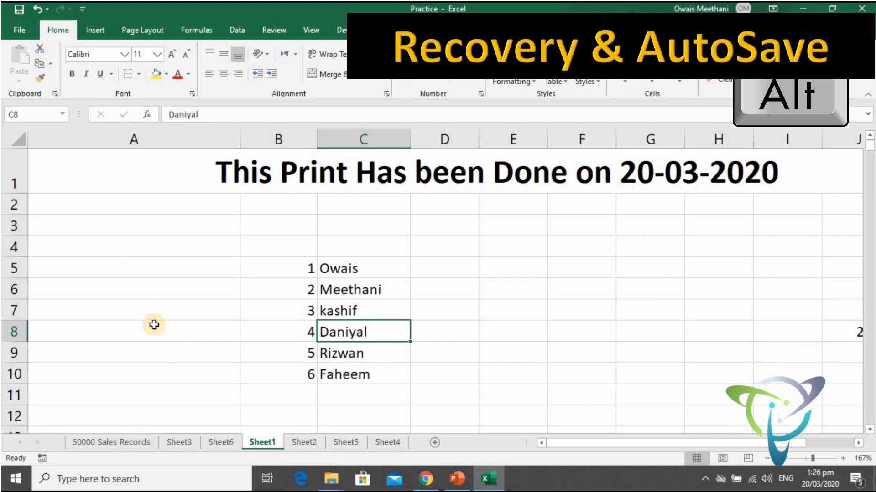
In Excel Options' Save settings, lower the AutoRecover interval and return it to 10 minutes.
left_click(22, 31)
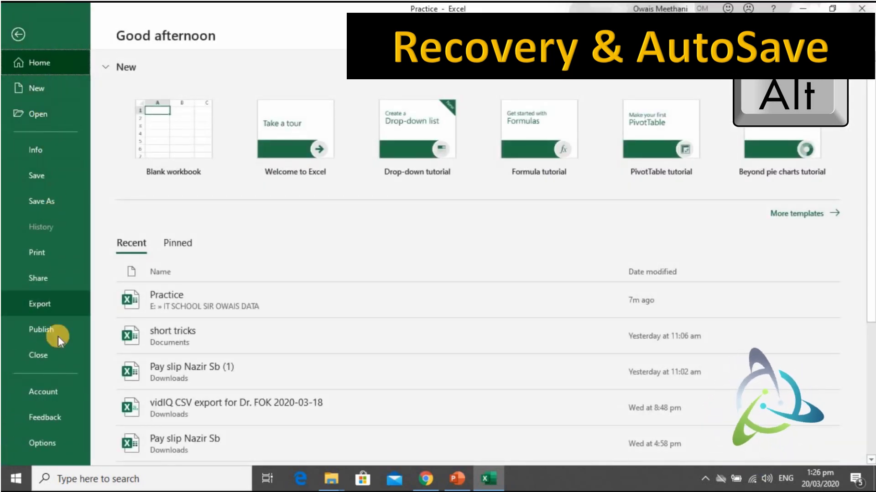
left_click(55, 442)
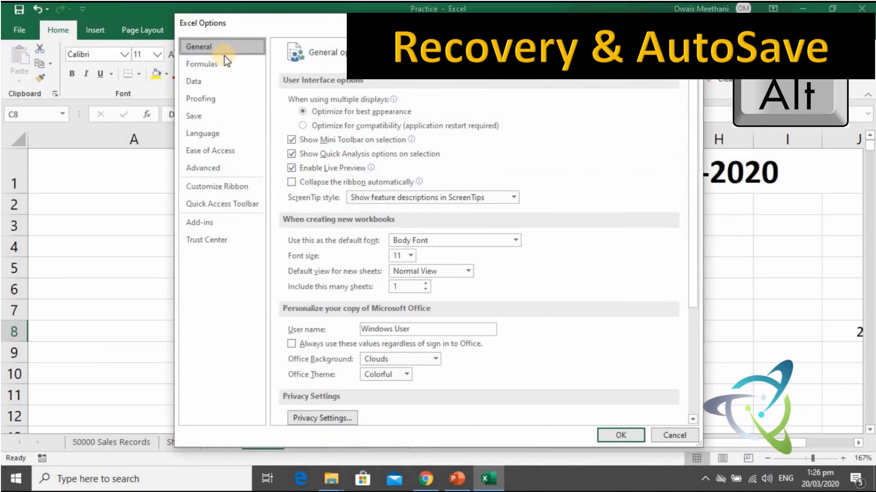
left_click(217, 119)
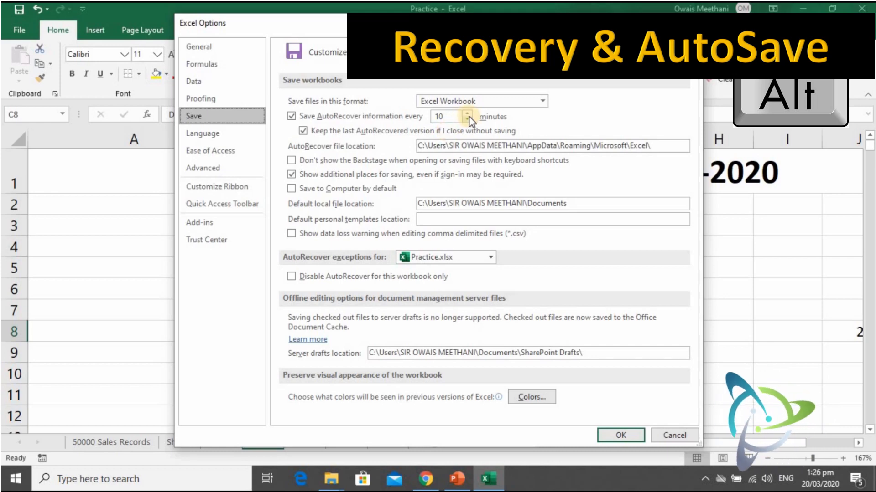
left_click(468, 121)
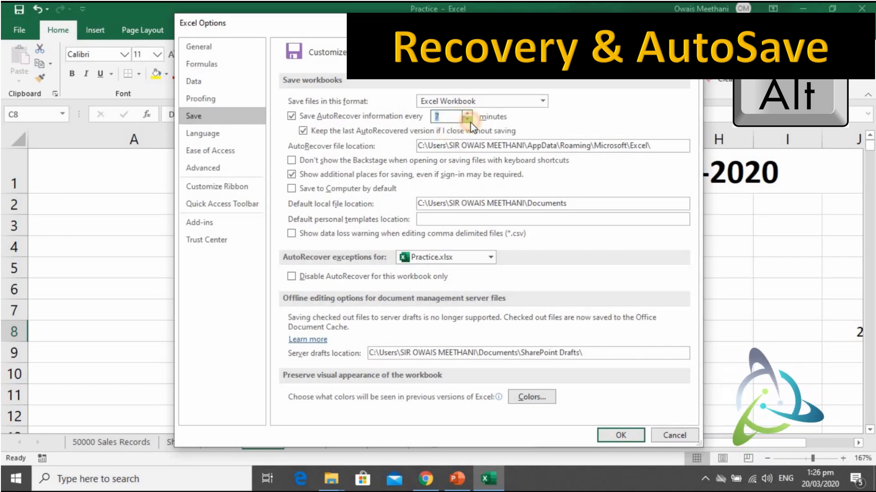
left_click(468, 120)
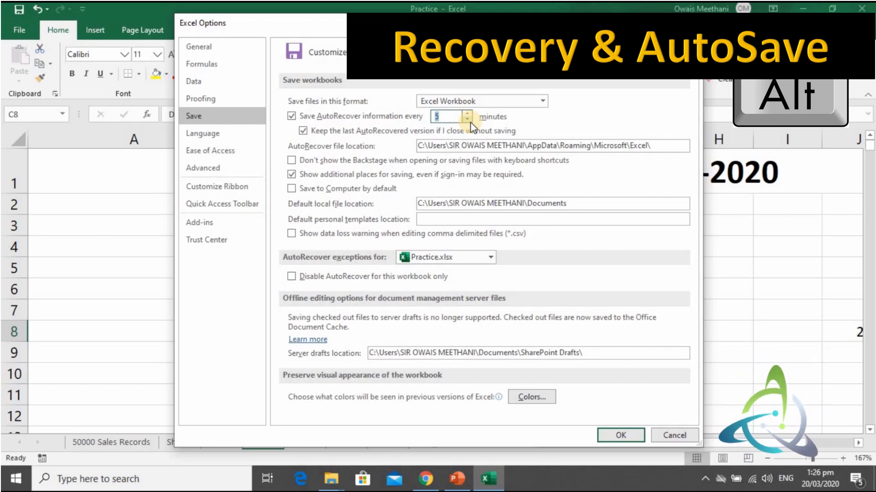
left_click(468, 114)
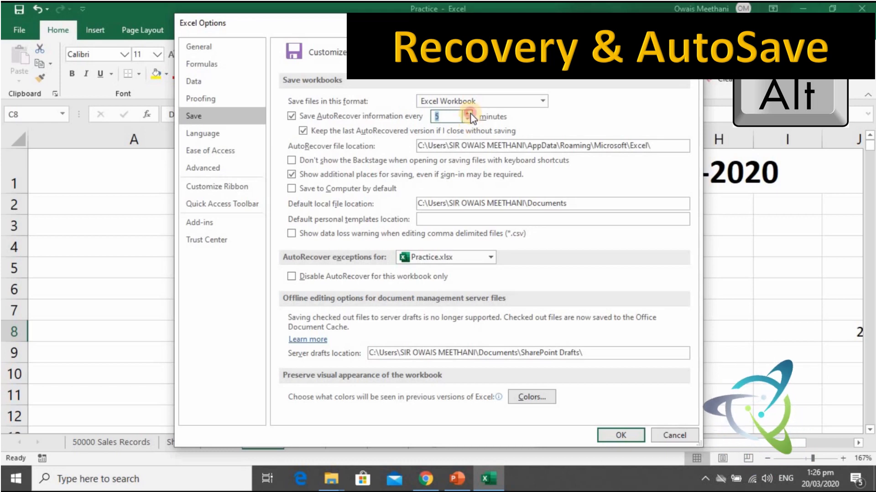
left_click(467, 113)
left_click(467, 114)
left_click(467, 114)
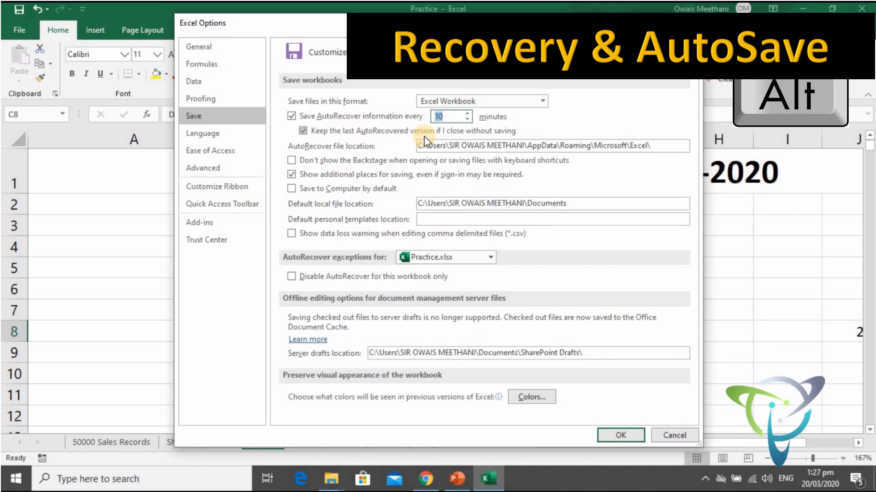
Confirm Excel Options with OK and move back to cell B5.
left_click(603, 436)
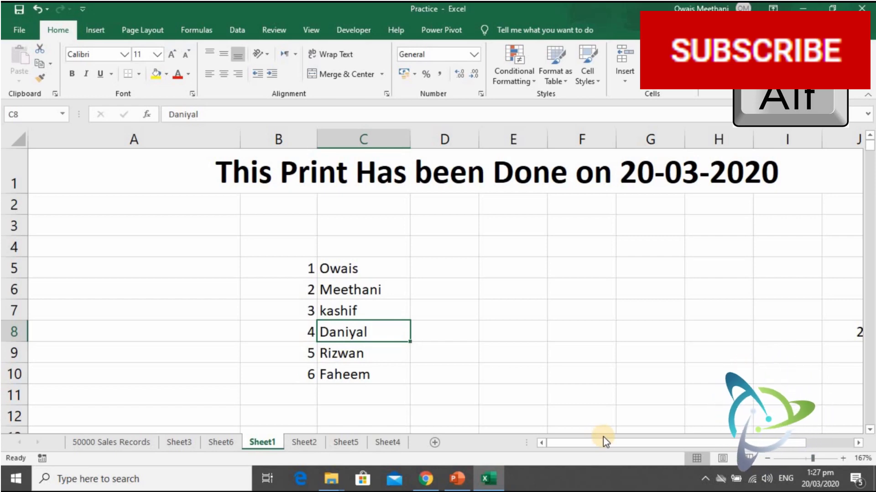
key("Left")
key("Up")
key("Up")
key("Up")
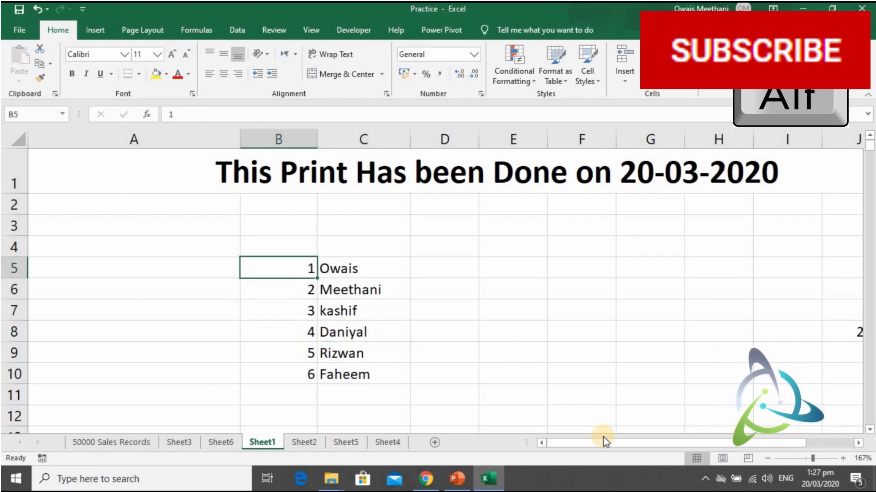
Select B5:C10 covering the numbers and names, then move to cell A5.
key("shift+Down")
key("shift+Down")
key("shift+Down")
key("shift+Down")
key("shift+Down")
key("shift+Right")
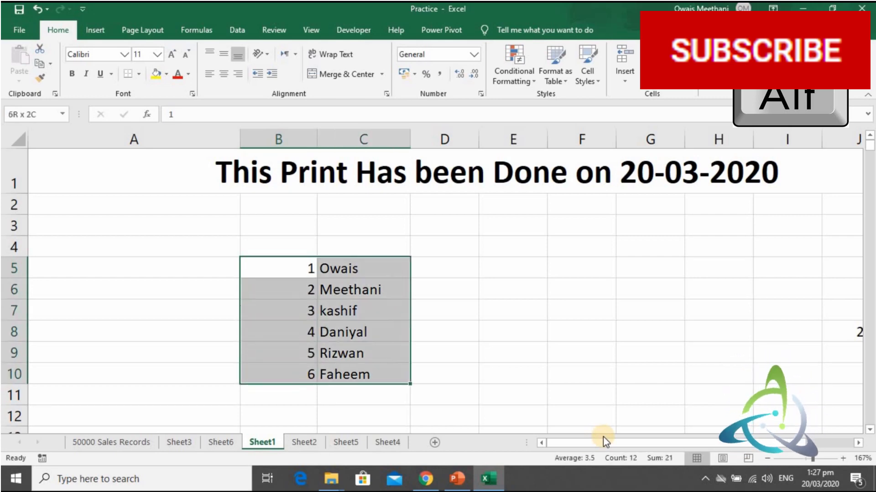
key("shift+Right")
key("shift+Right")
key("shift+Right")
key("shift+Right")
key("Left")
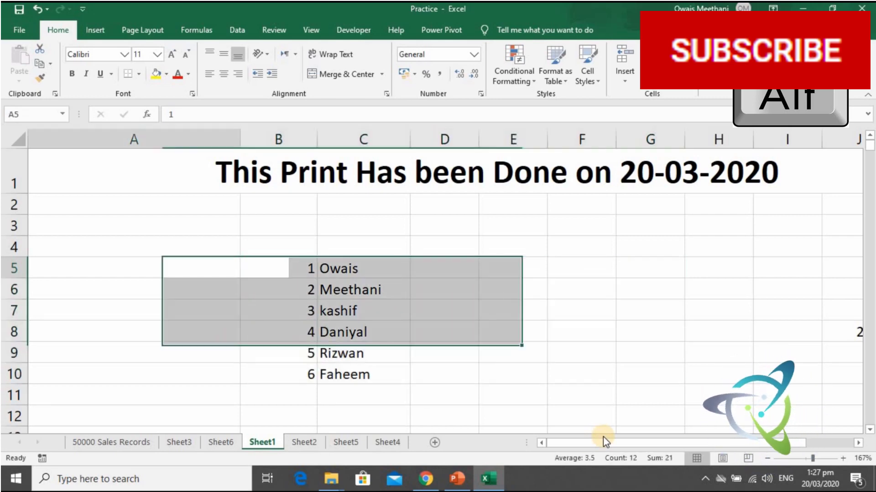